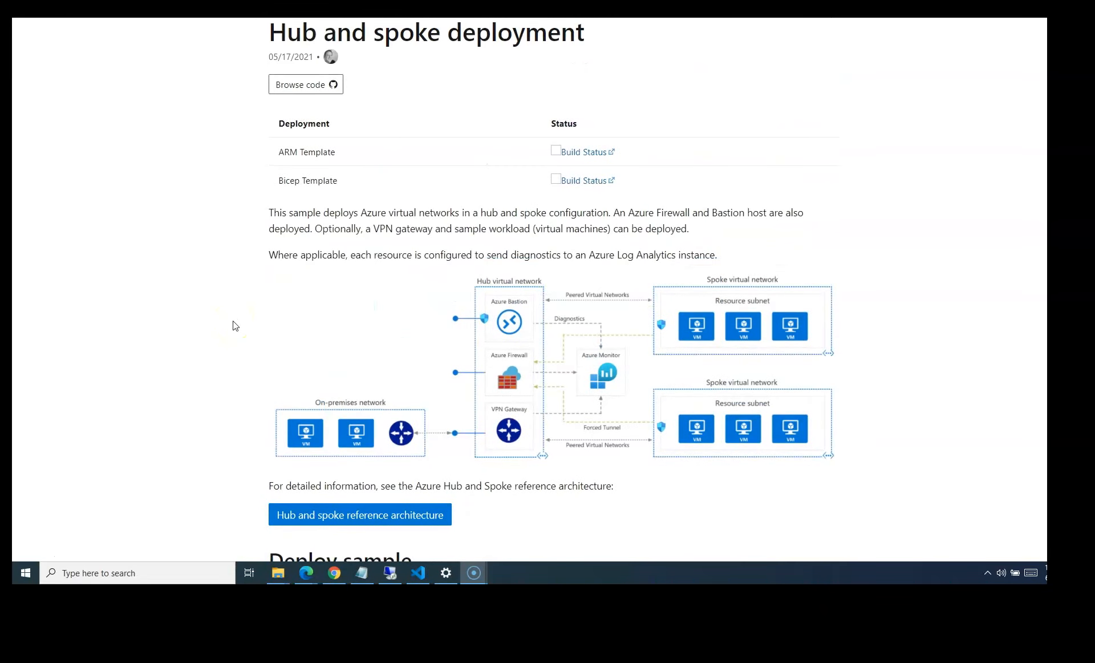
Scroll up and down through the hub-and-spoke deployment sample page to review it
scroll(298, 328, down, 3)
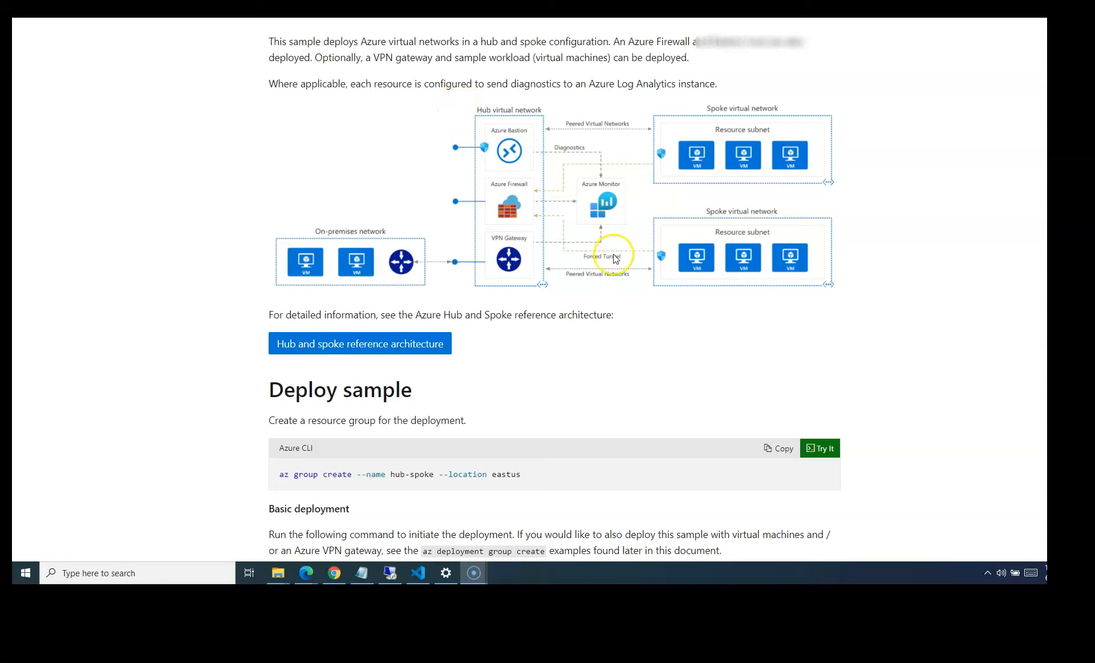
scroll(533, 267, down, 2)
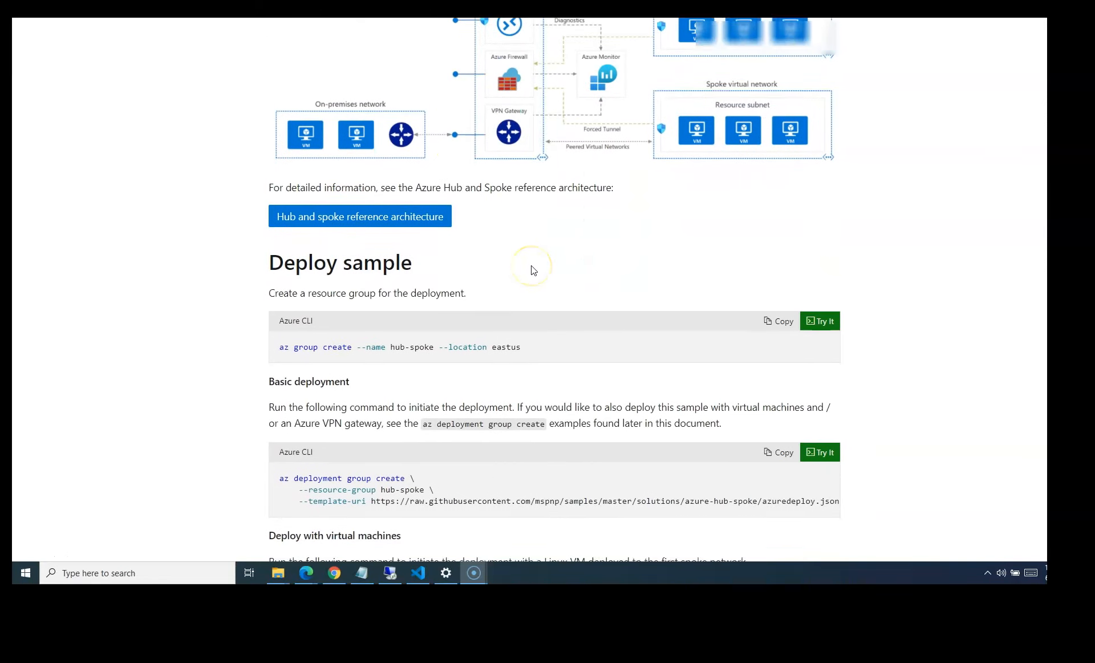
scroll(532, 268, up, 3)
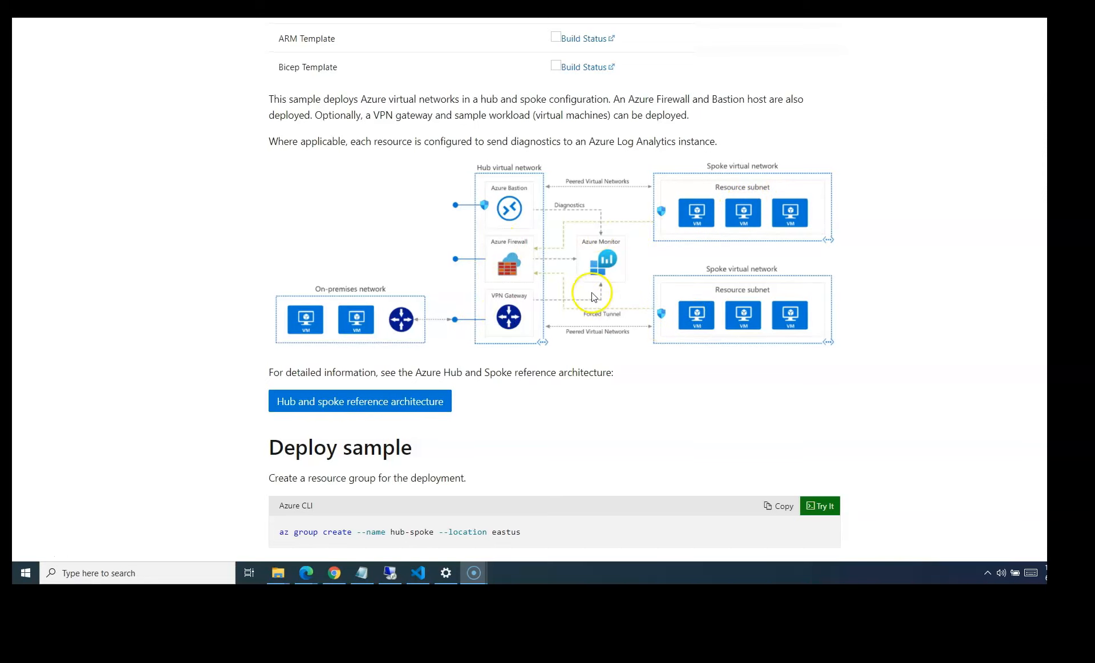
scroll(592, 294, up, 1)
scroll(586, 298, up, 1)
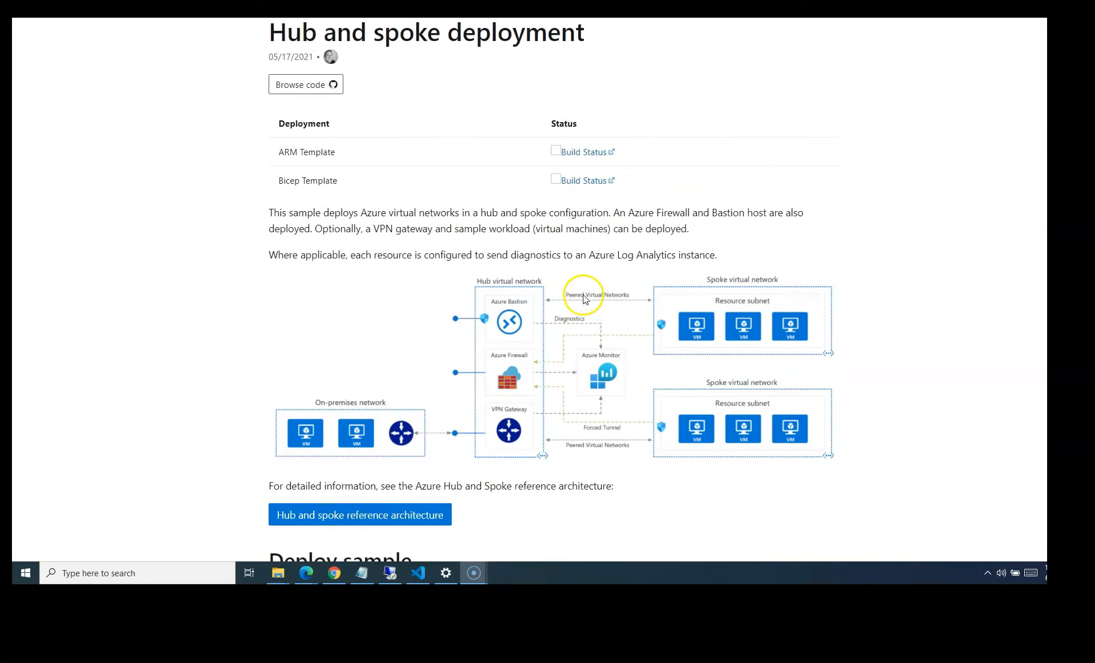
scroll(576, 303, down, 3)
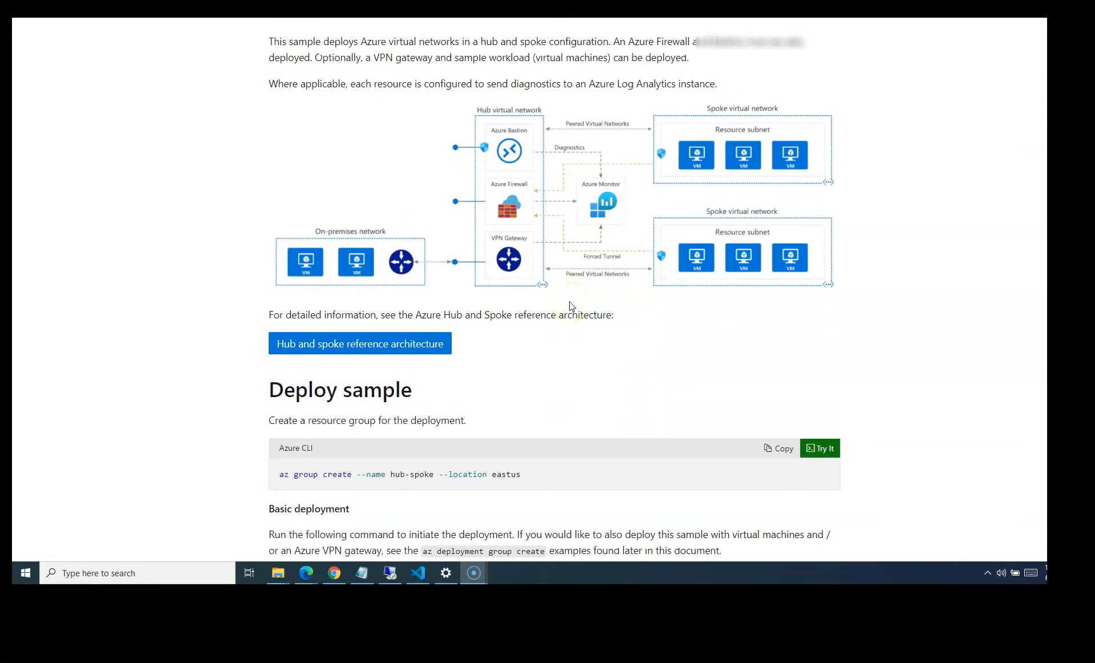
scroll(572, 306, up, 1)
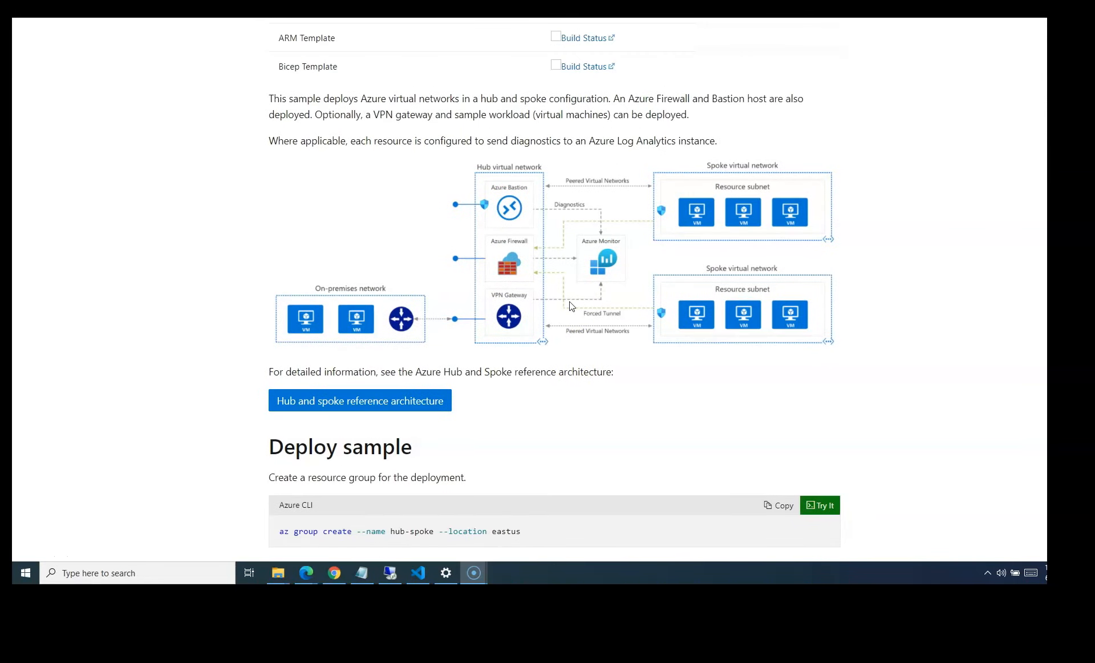
scroll(572, 307, up, 1)
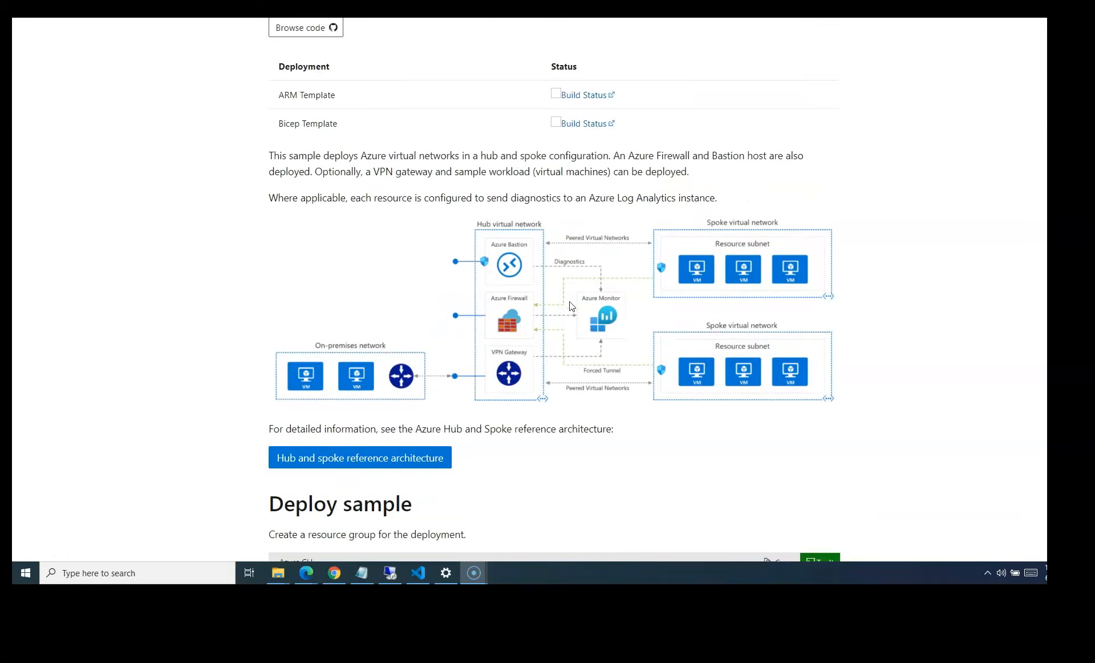
scroll(572, 307, up, 2)
scroll(565, 308, down, 1)
scroll(565, 304, down, 3)
scroll(567, 308, up, 4)
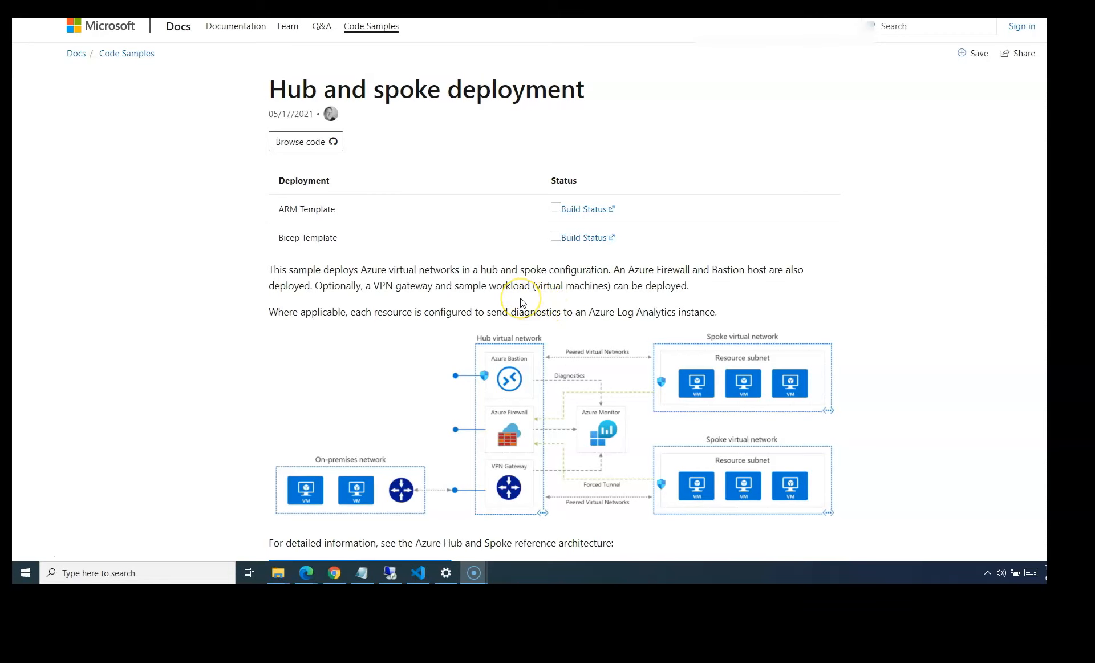
scroll(523, 303, down, 2)
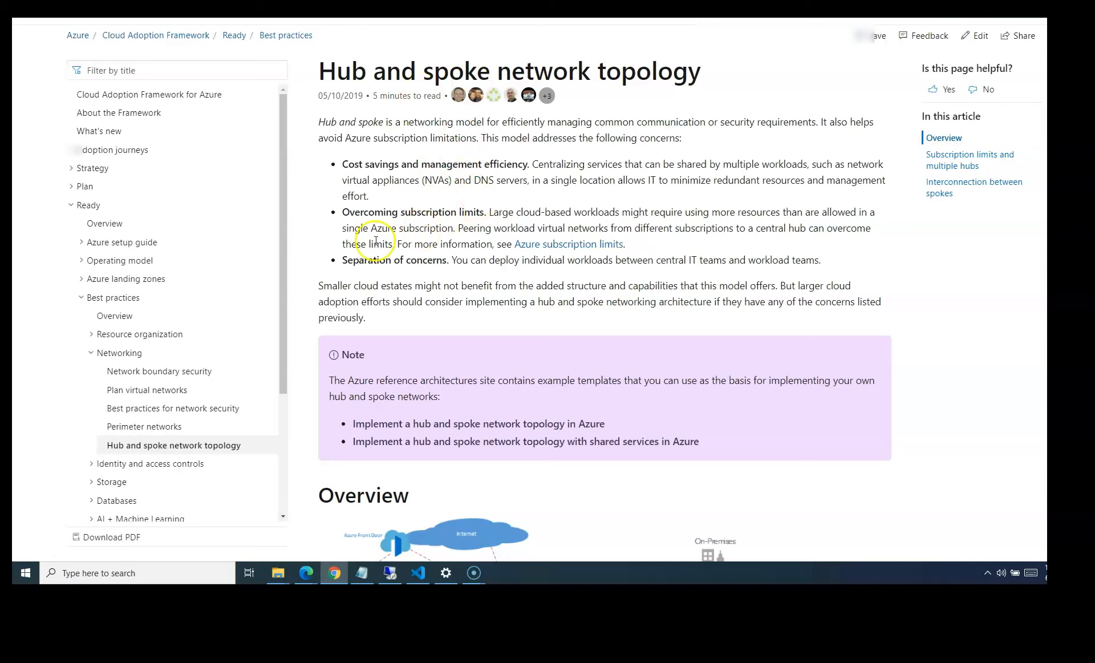
Highlight the topology article's first two bullet points, then return to the deployment sample page
drag(322, 165, 741, 217)
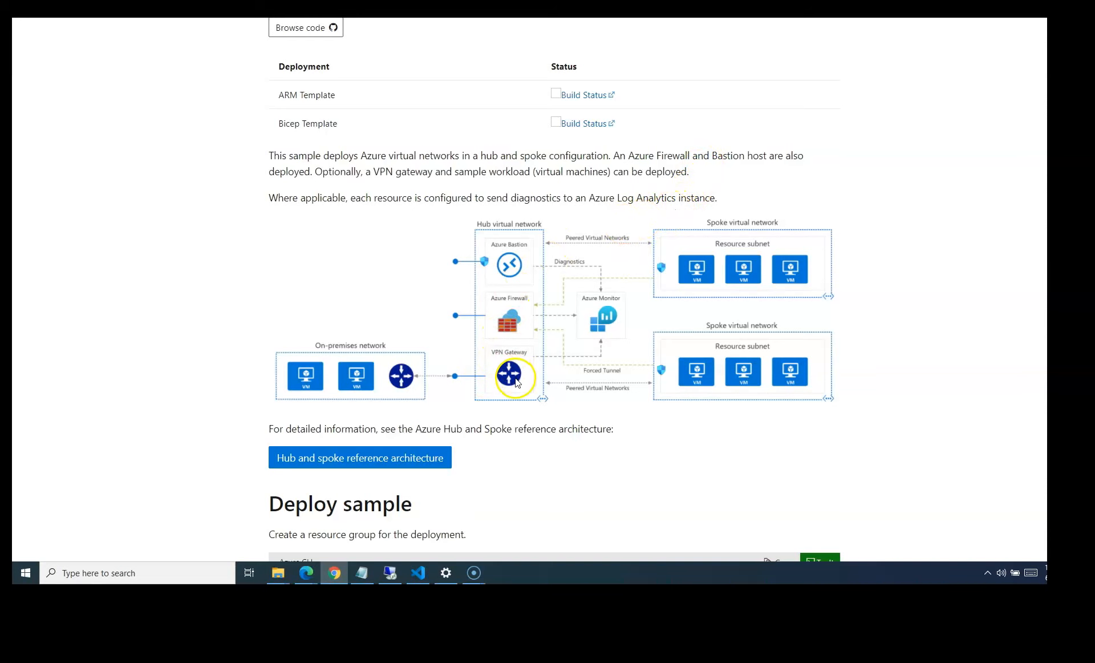
click(439, 7)
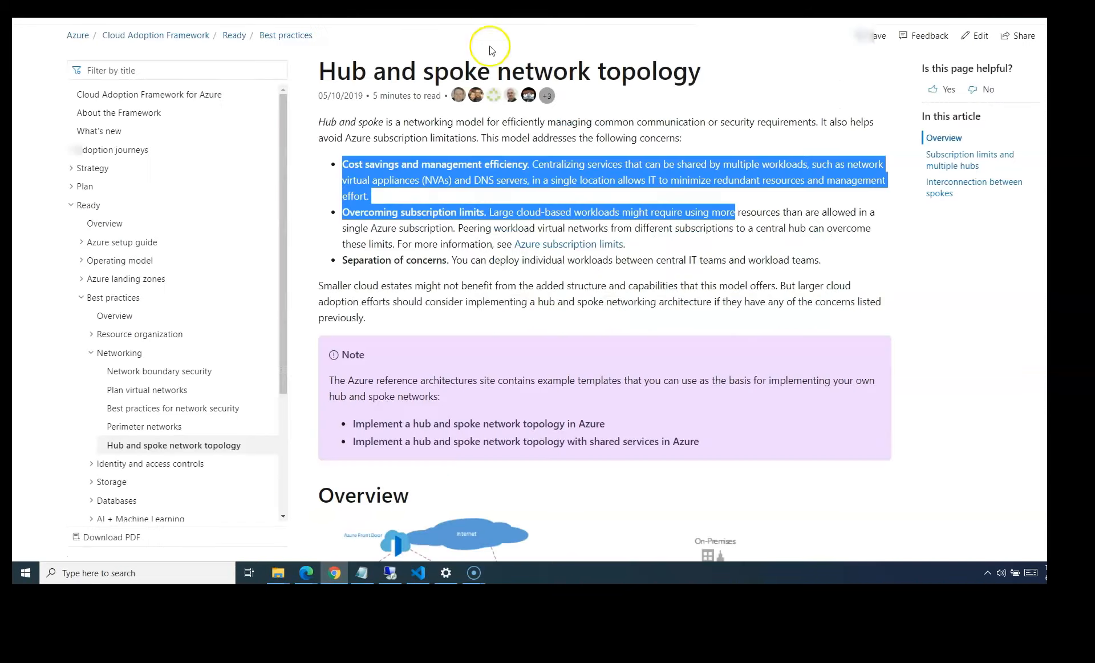
click(725, 177)
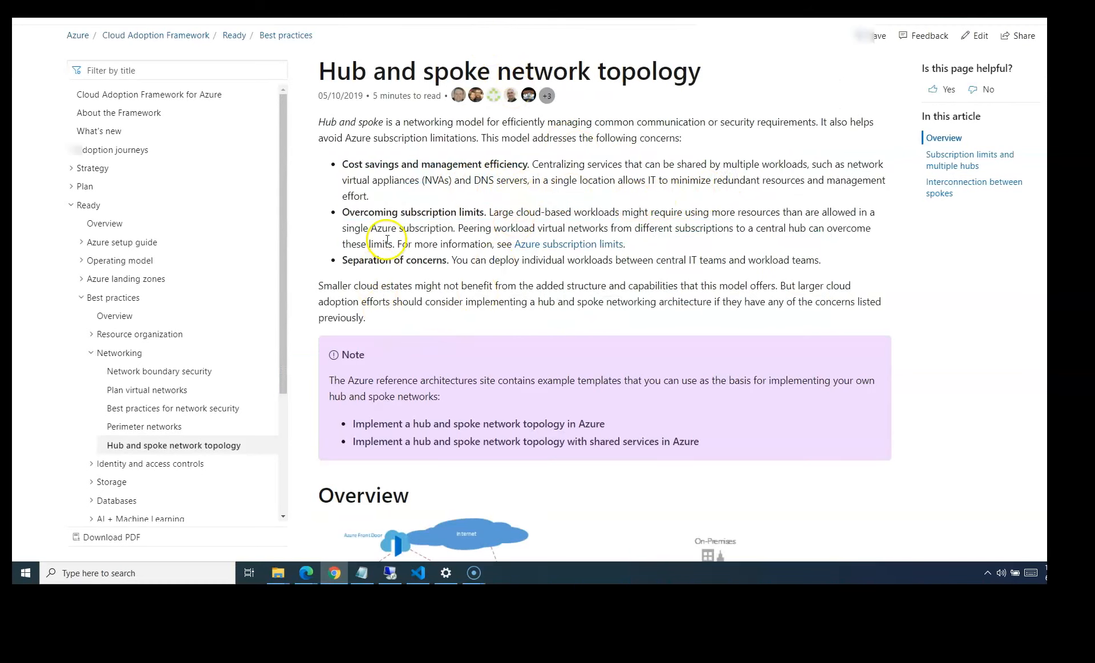
click(342, 7)
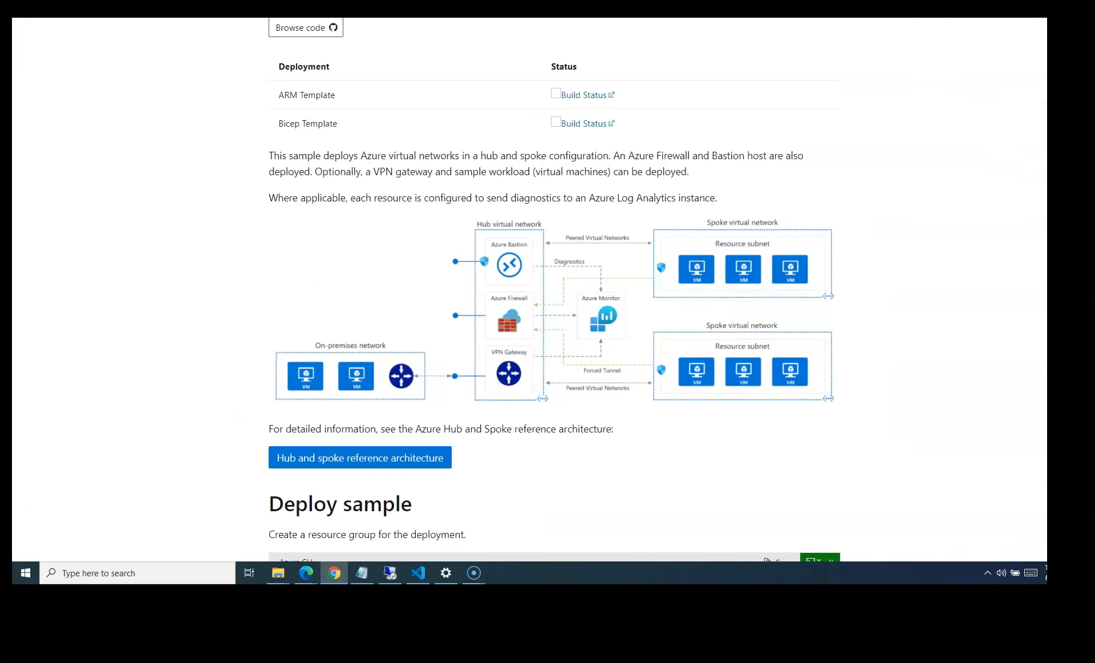
Scroll through the sample's architecture section and Azure CLI deployment commands
scroll(508, 269, down, 2)
scroll(491, 277, up, 2)
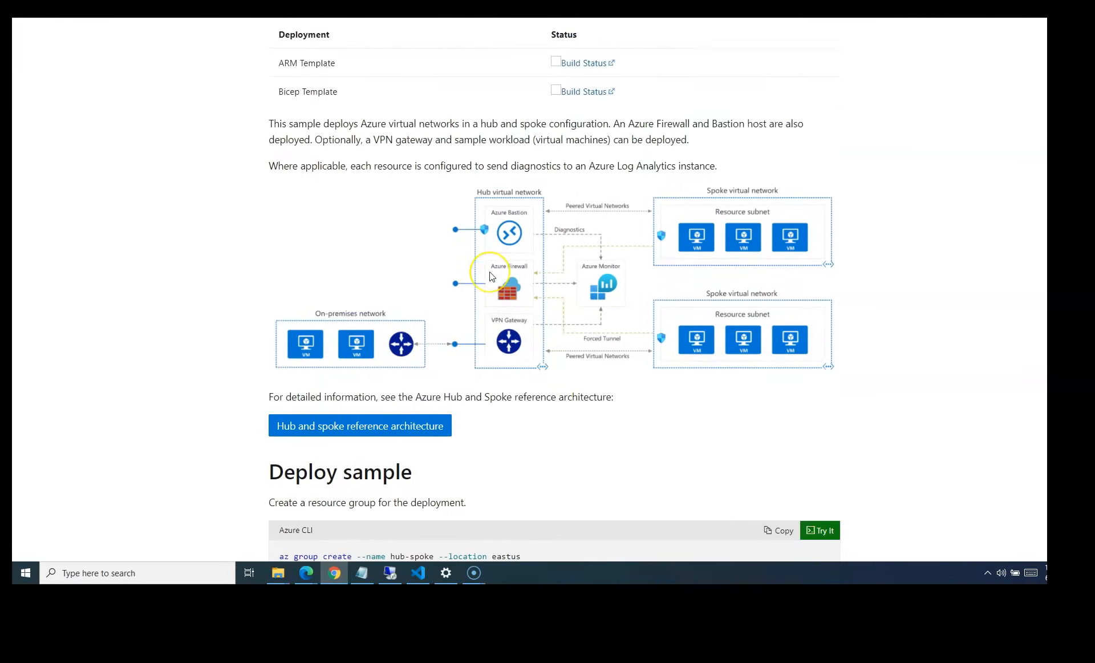
scroll(492, 276, down, 1)
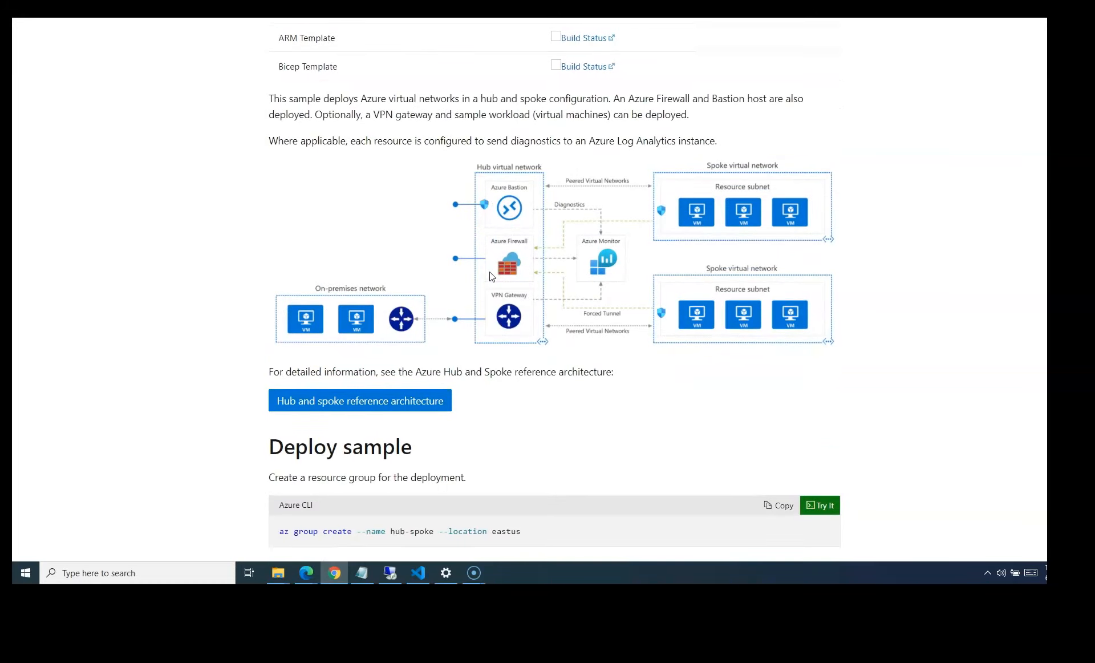
scroll(492, 276, down, 4)
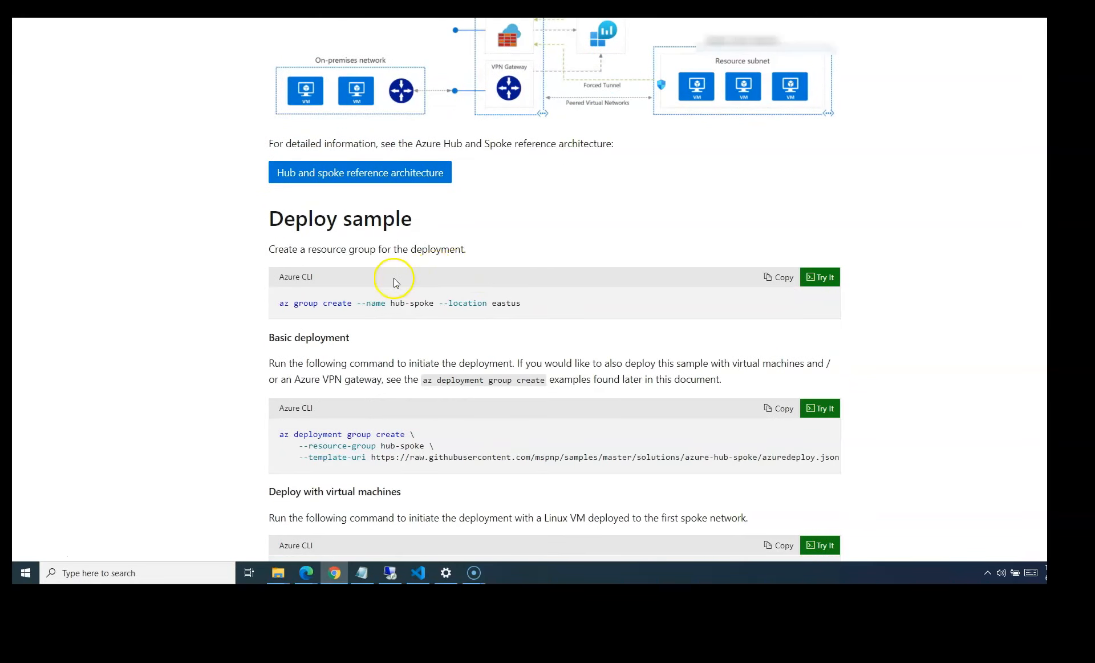
scroll(394, 278, up, 2)
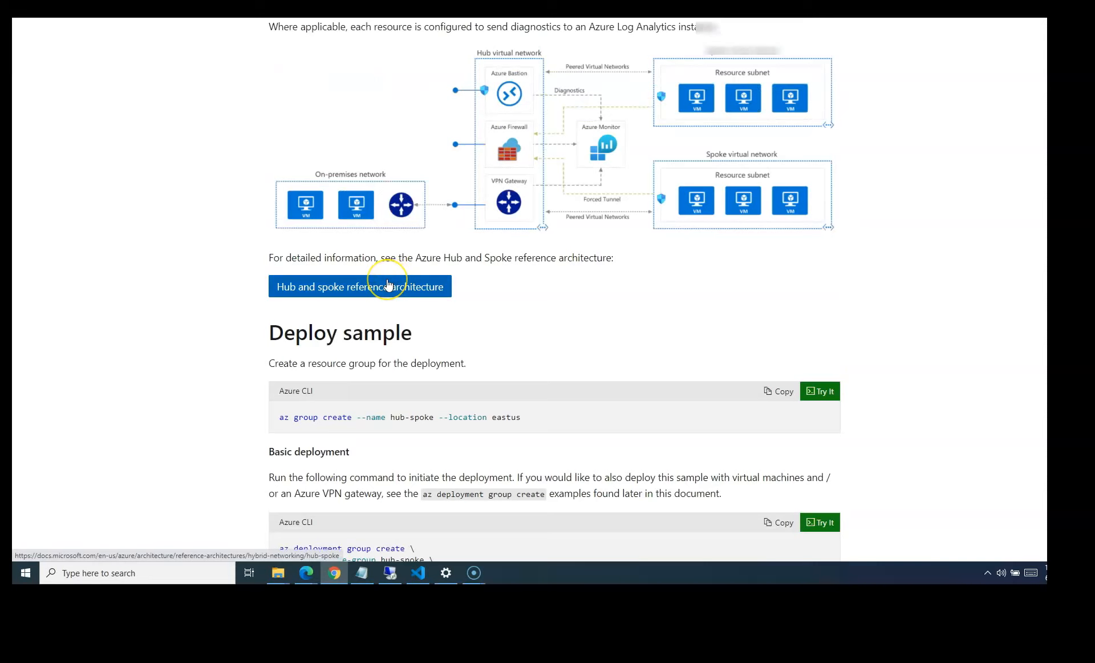
scroll(387, 283, up, 1)
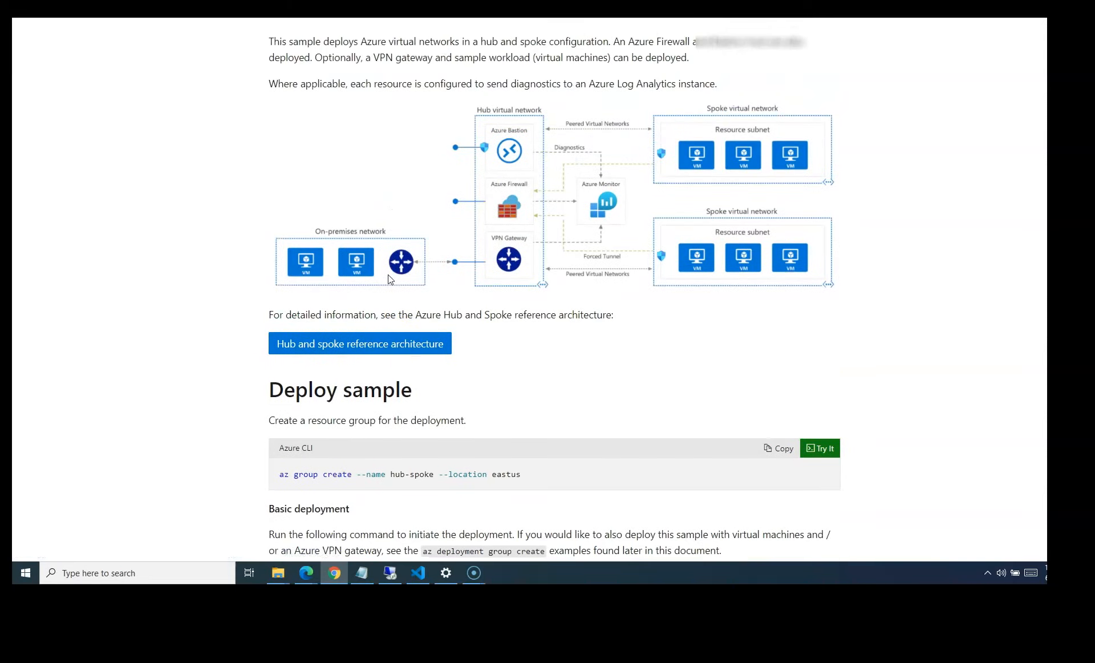
scroll(388, 275, up, 1)
scroll(387, 279, up, 1)
scroll(390, 280, down, 2)
scroll(339, 251, down, 4)
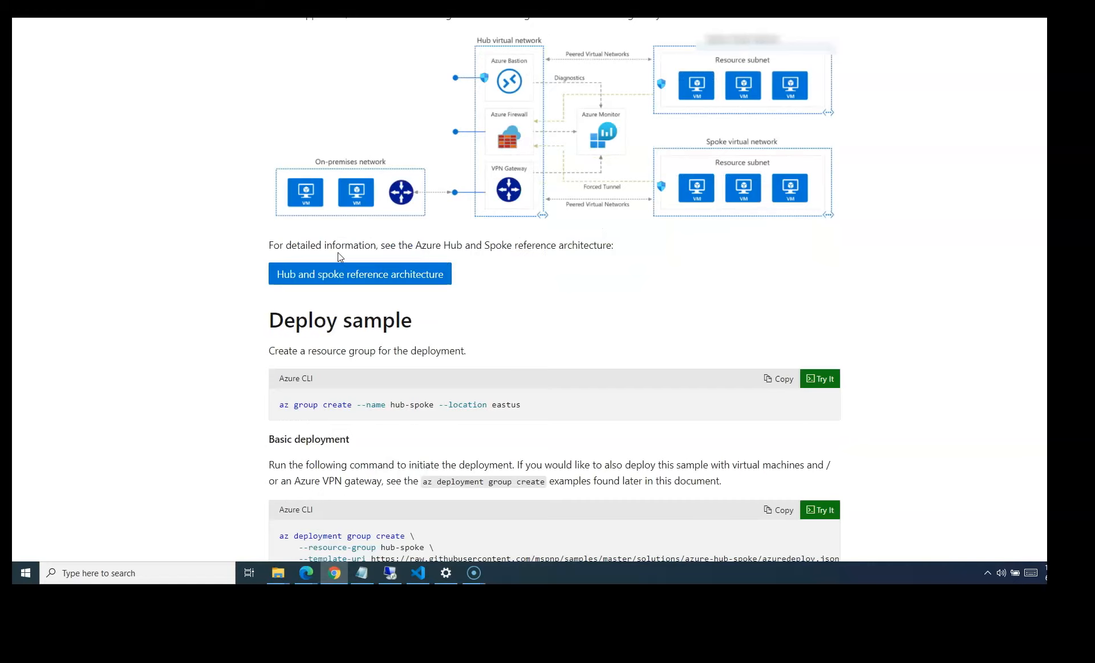
scroll(341, 257, down, 5)
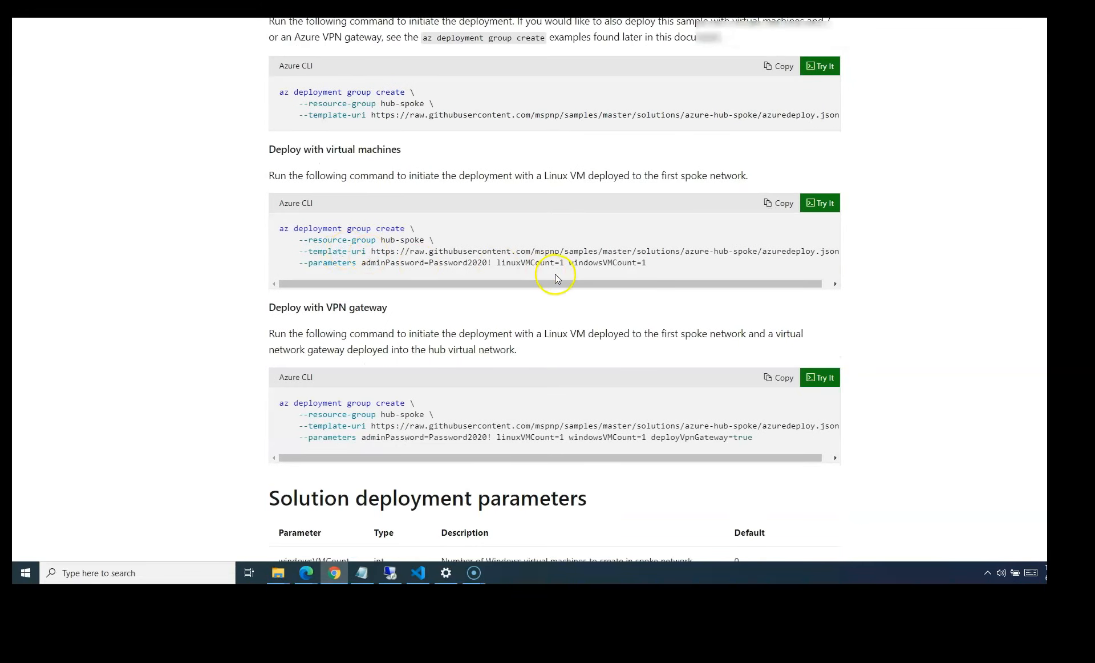
scroll(517, 269, up, 4)
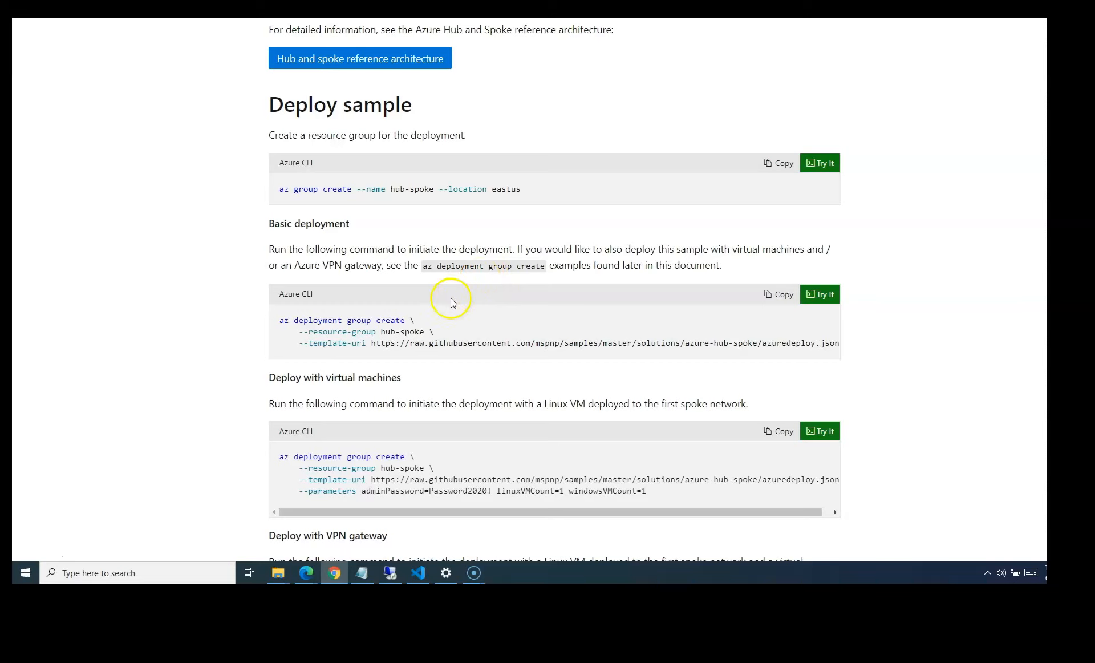
scroll(450, 297, down, 2)
scroll(451, 300, up, 7)
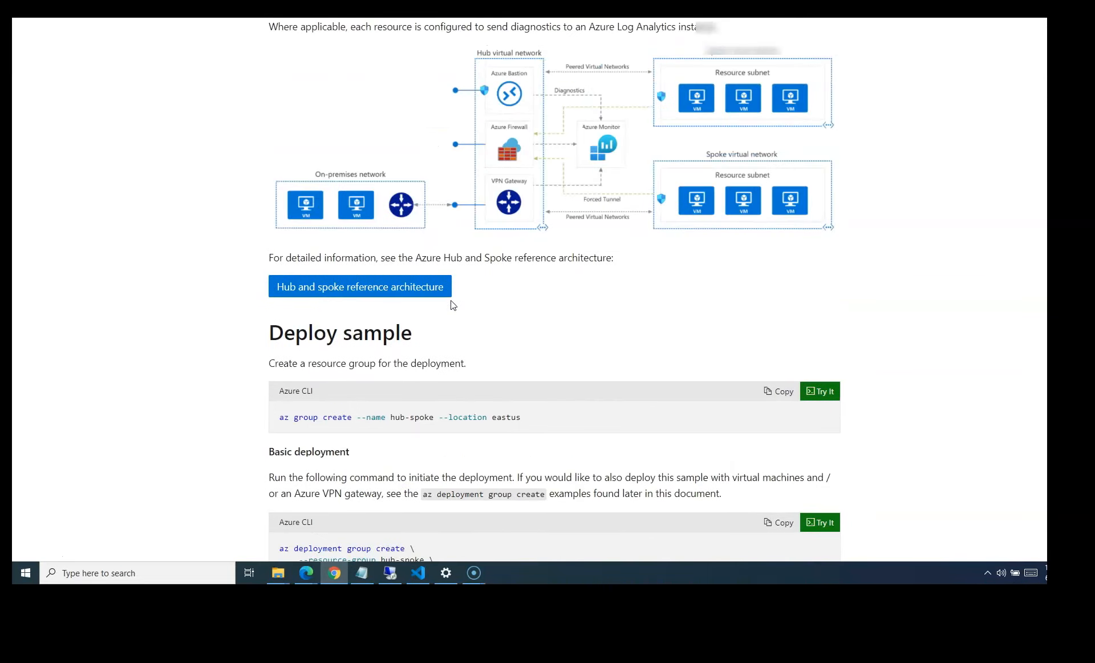
Highlight the network diagram and the deploy-with-virtual-machines command, clearing each selection
drag(243, 107, 779, 200)
scroll(815, 224, down, 2)
scroll(790, 225, up, 2)
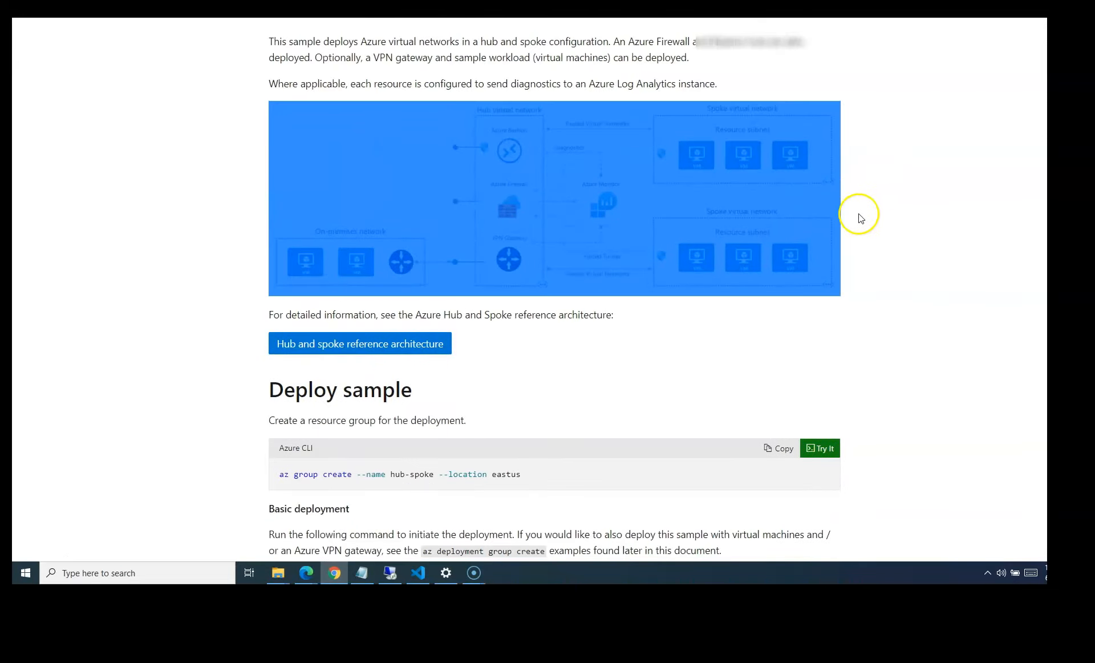
click(722, 342)
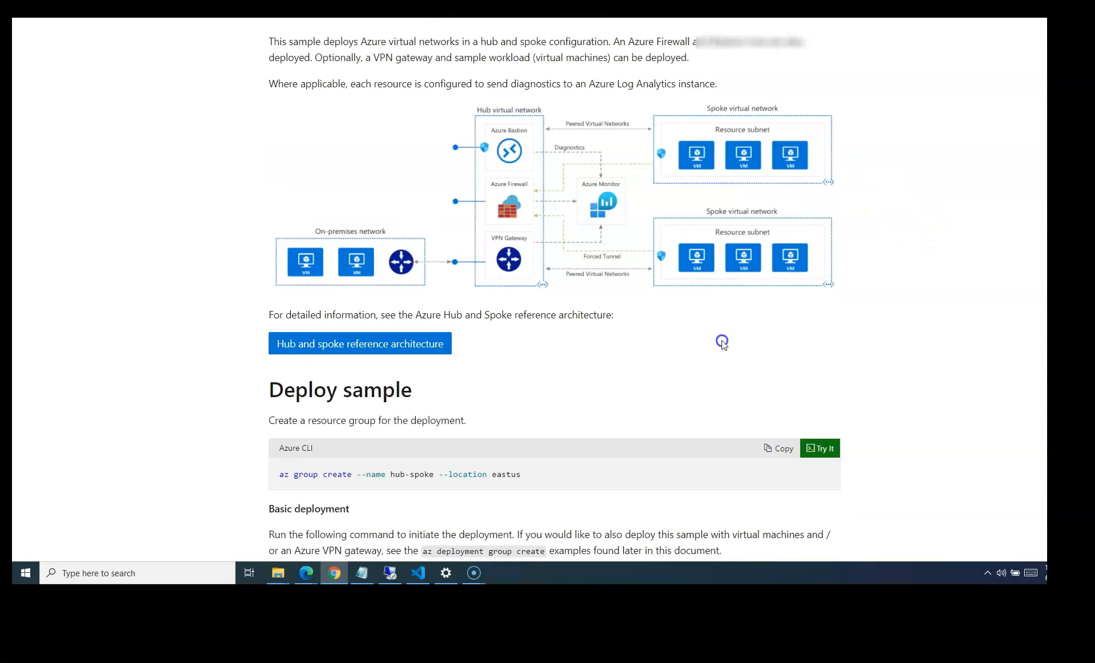
scroll(714, 336, down, 5)
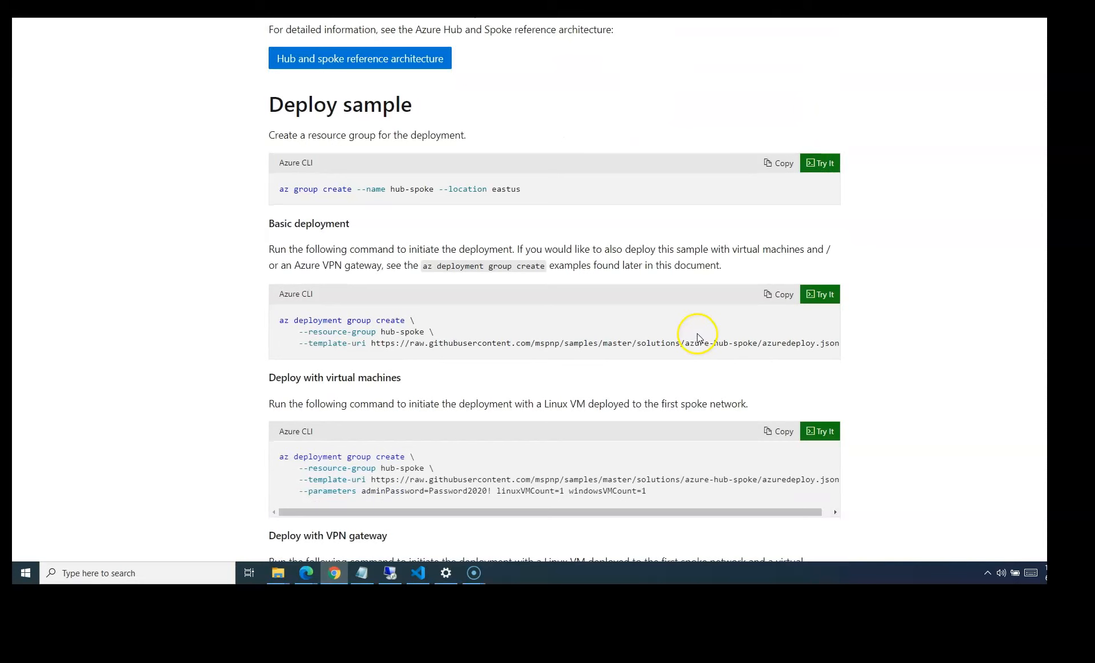
scroll(698, 338, down, 1)
scroll(692, 337, down, 1)
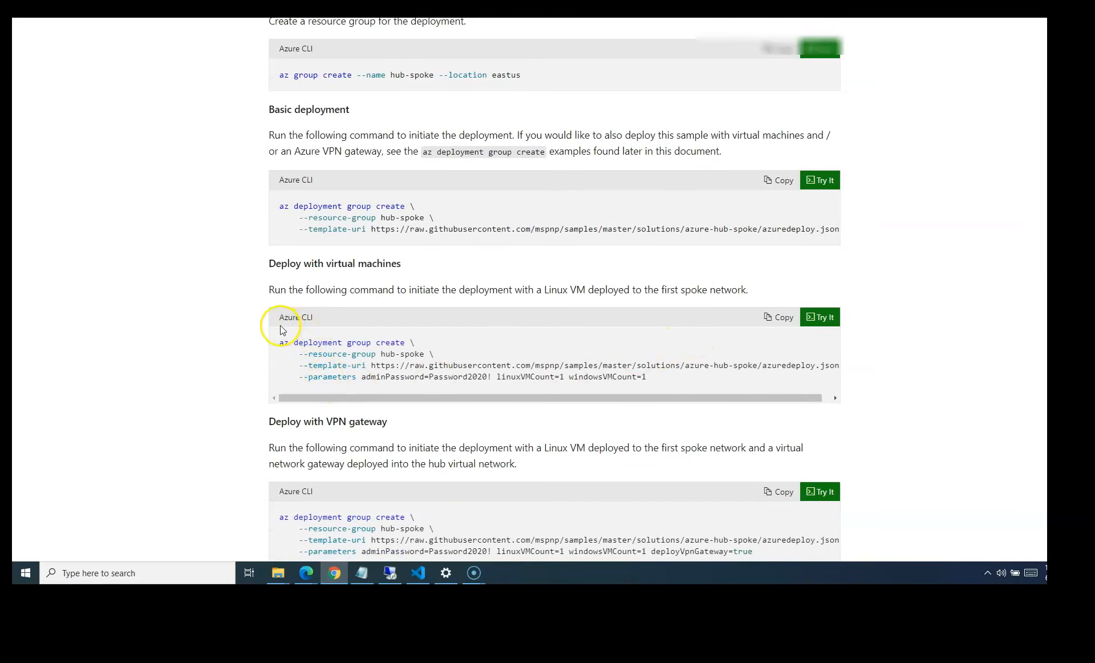
drag(278, 337, 675, 388)
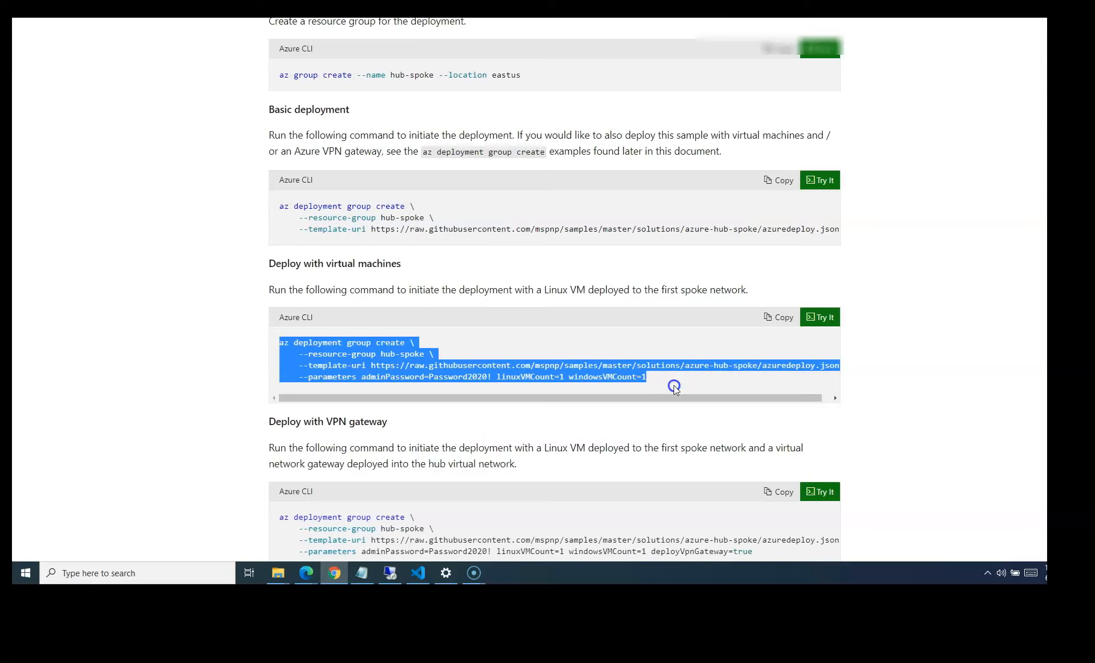
click(440, 358)
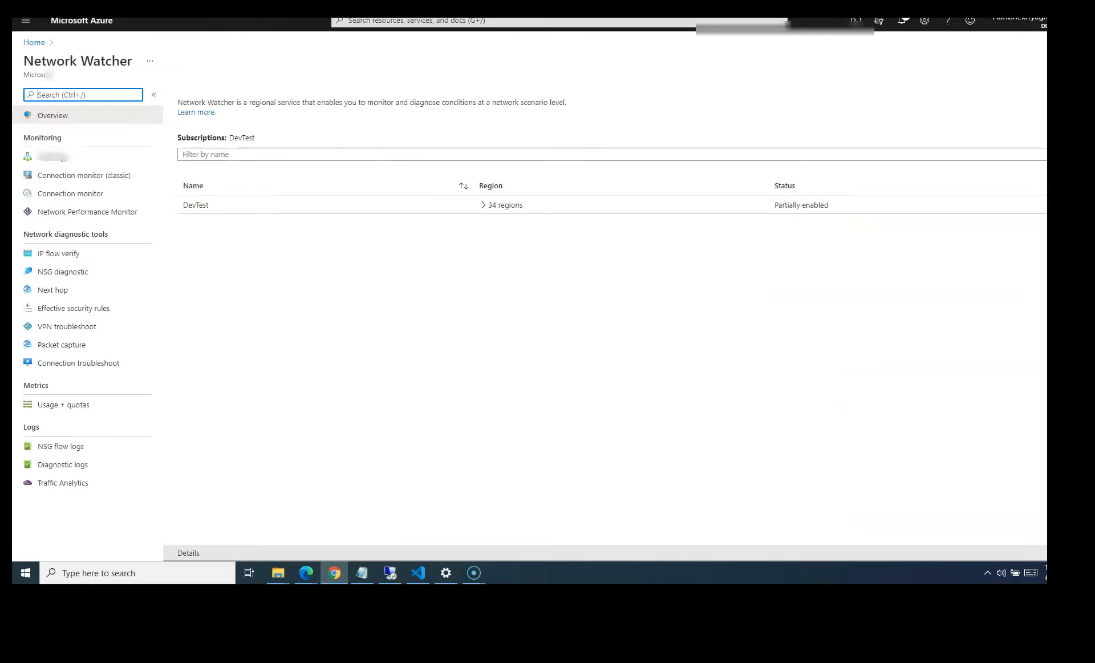
Display the Network Watcher topology for resource group hub-spoke: one hub vnet with two spokes
click(83, 162)
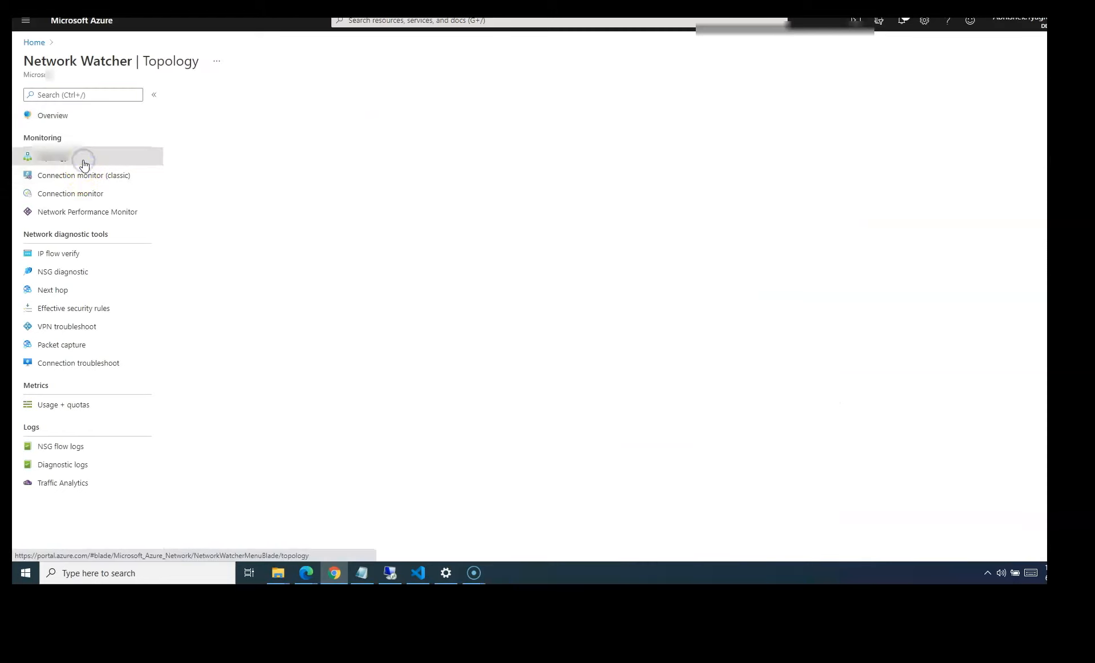
click(444, 136)
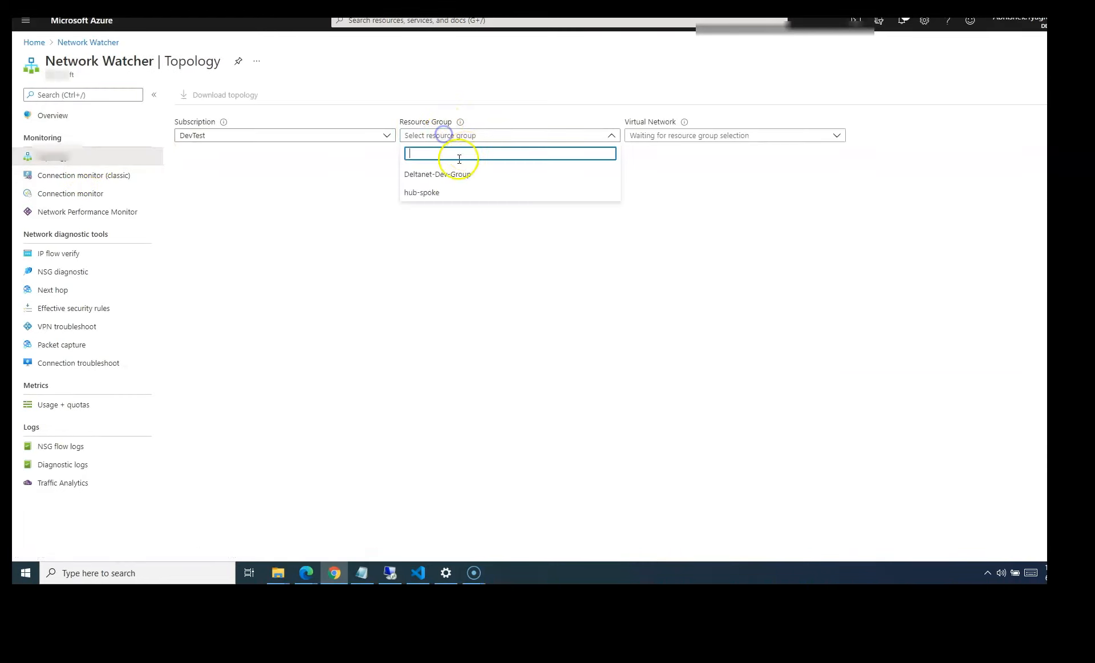
click(435, 190)
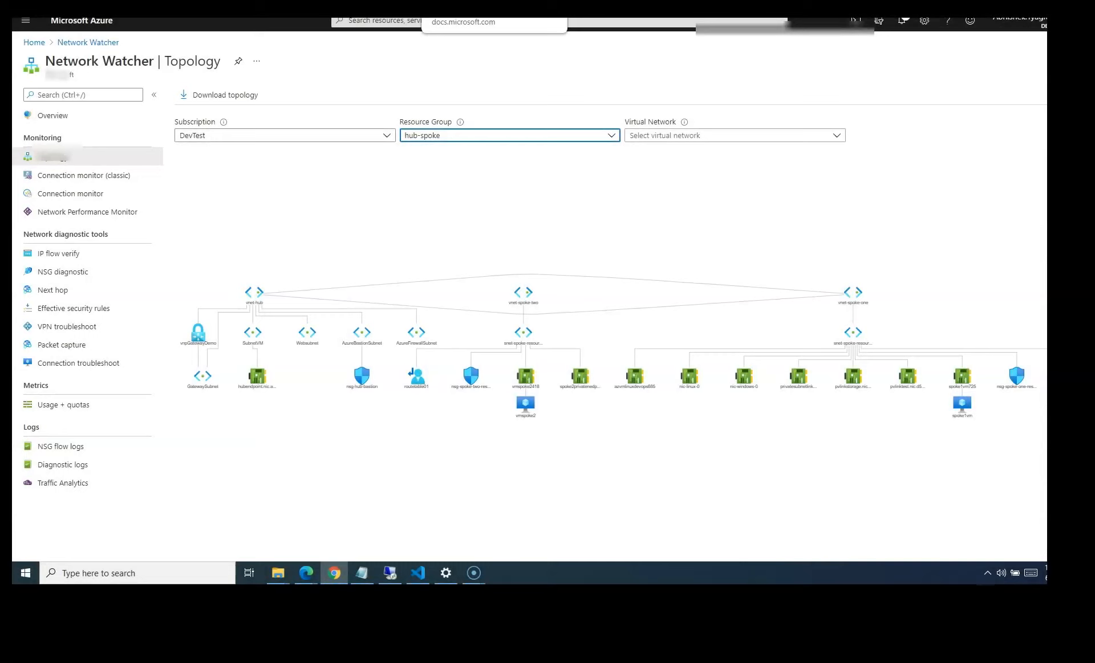
Glance at the hub-and-spoke docs, then open vnet-hub from the topology diagram
click(462, 4)
key(ctrl+shift+Tab)
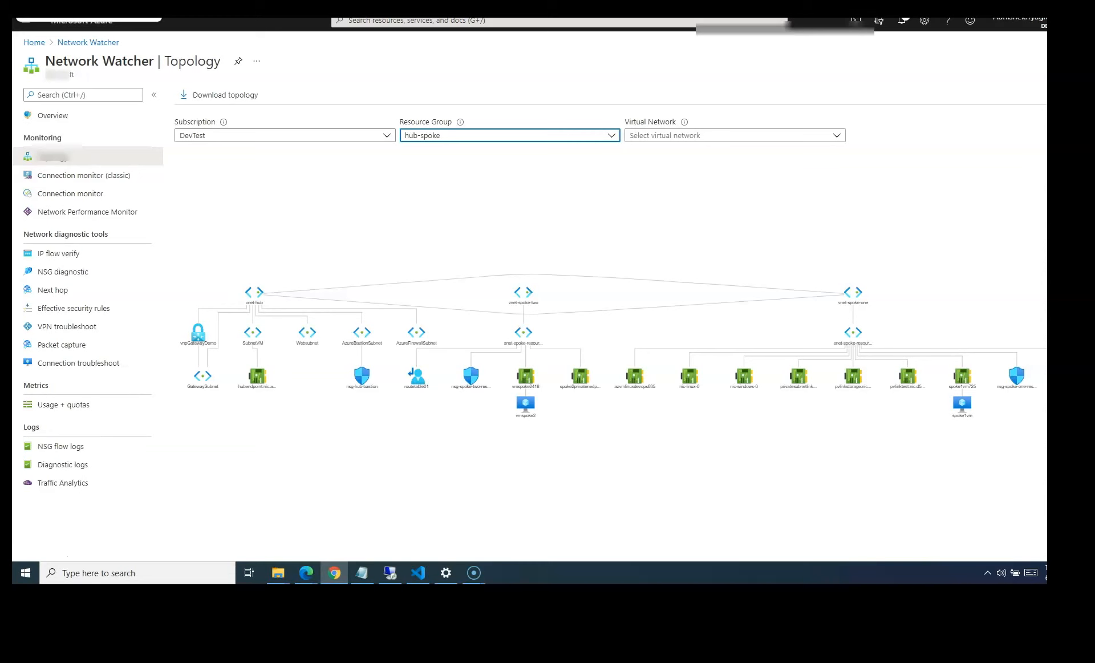
click(473, 5)
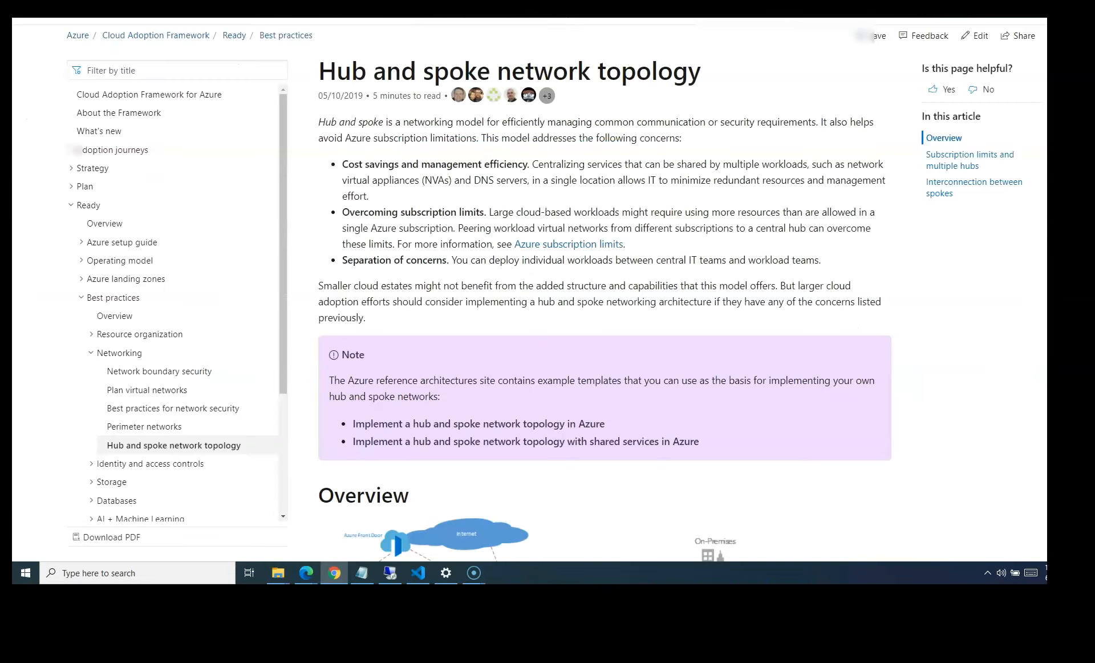
click(365, 5)
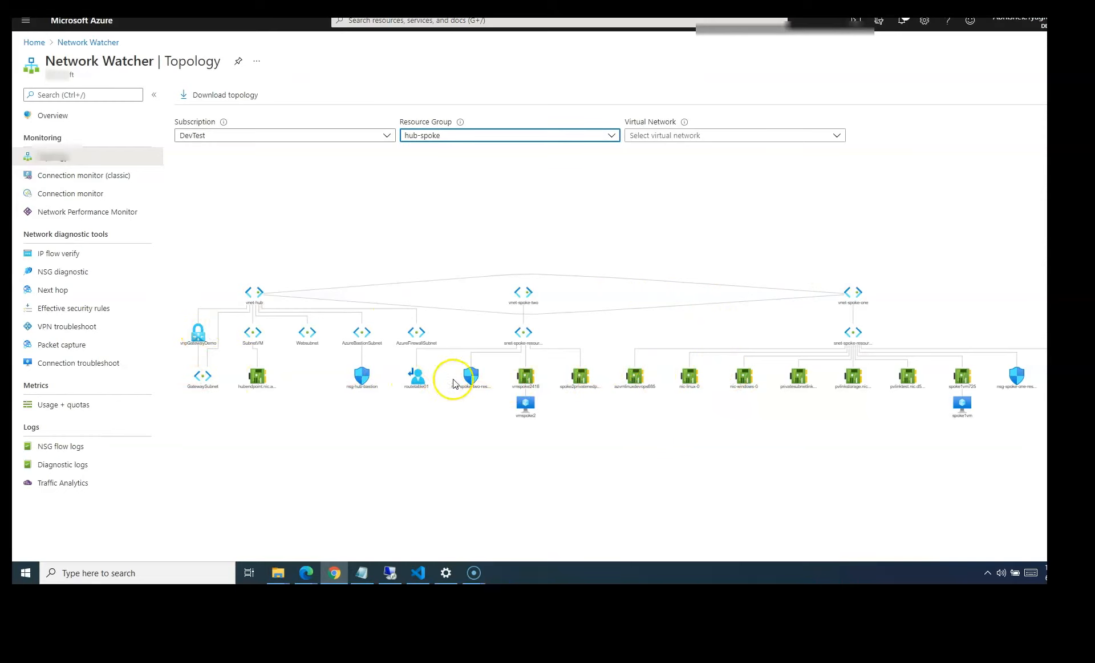
click(254, 293)
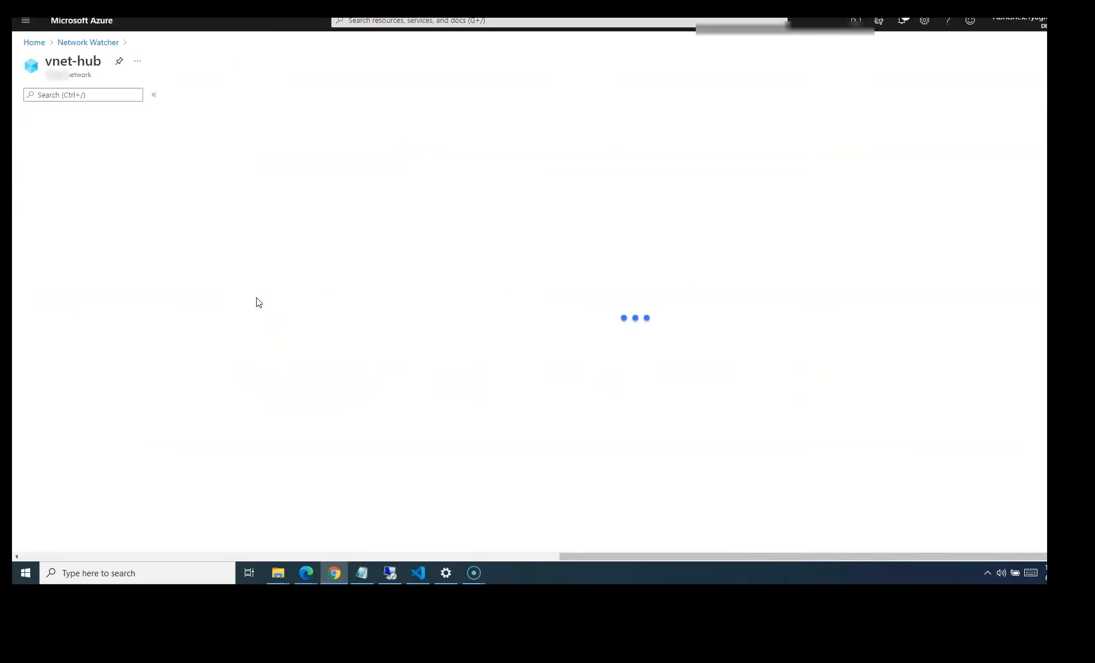
List vnet-hub's subnets and highlight the GatewaySubnet and AzureBastionSubnet rows
click(82, 262)
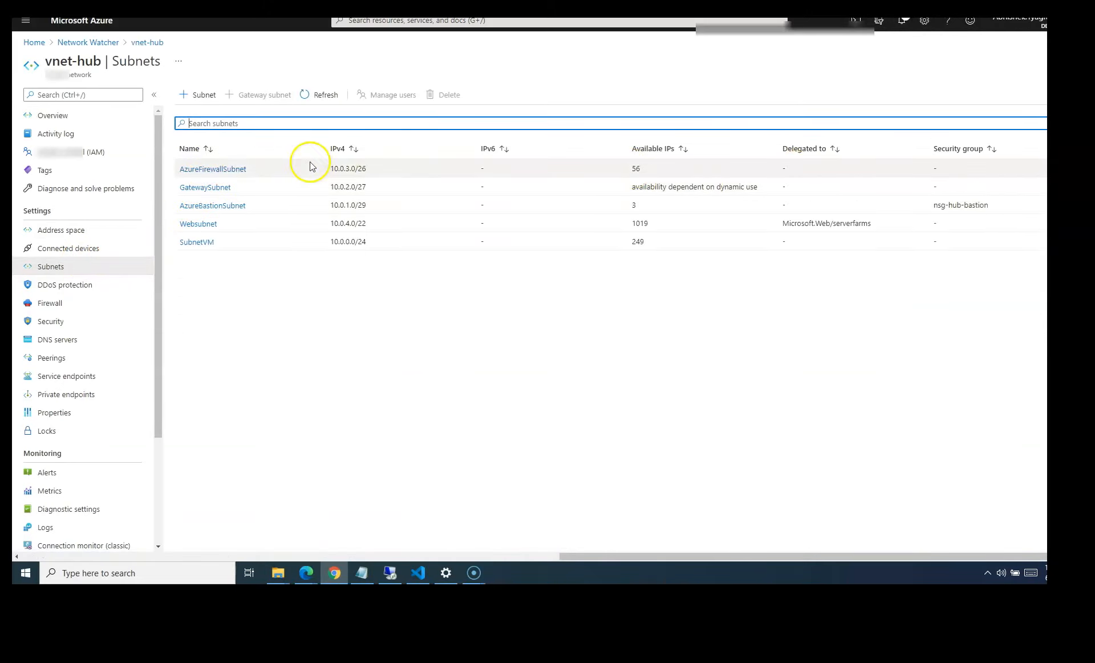
drag(176, 173, 253, 211)
drag(329, 210, 972, 203)
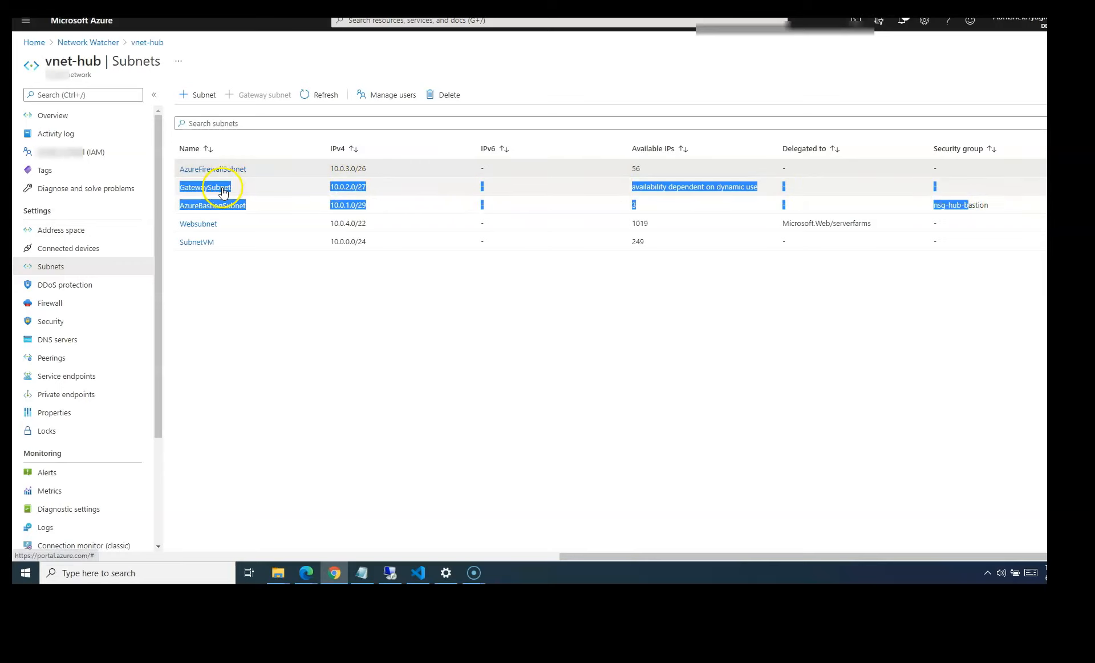
click(504, 81)
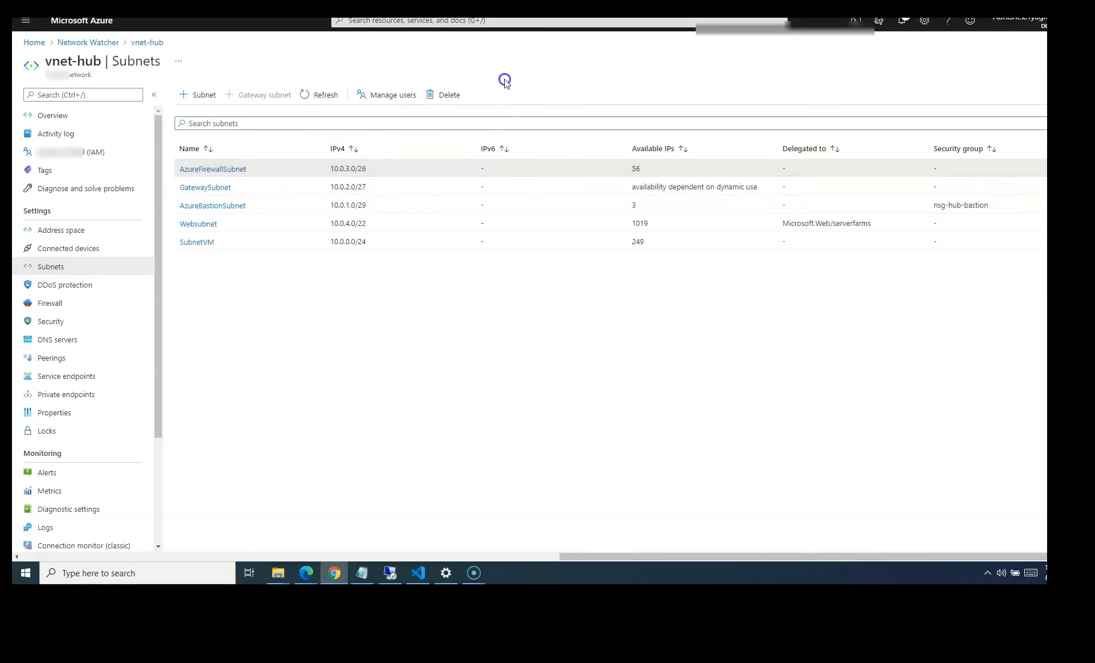
drag(344, 188, 418, 188)
click(556, 189)
triple_click(557, 190)
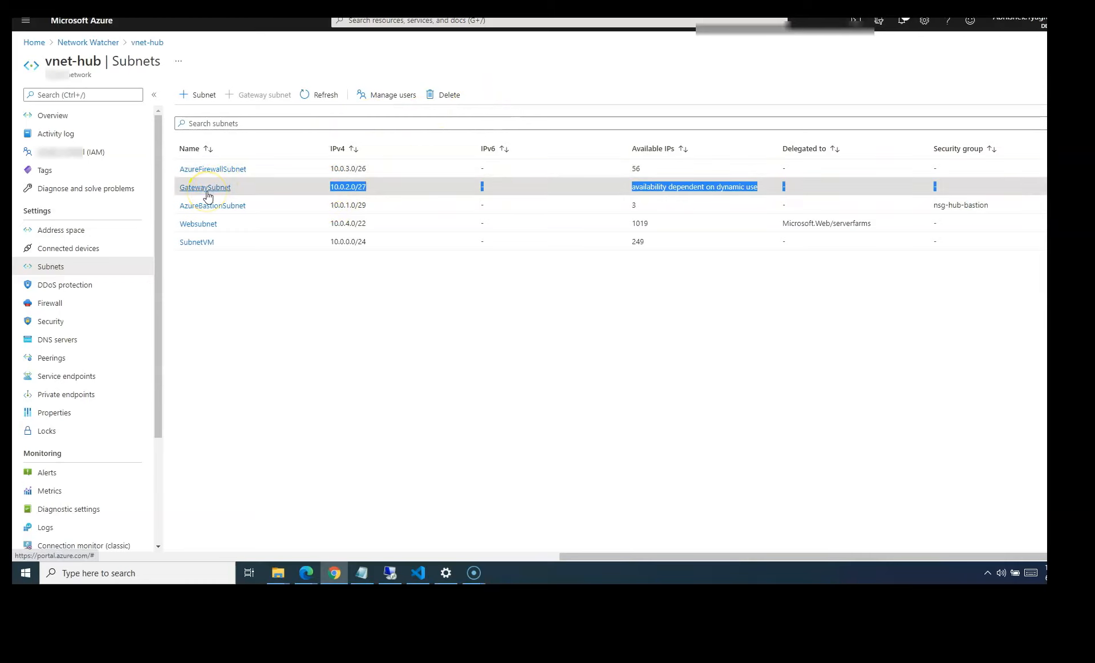
click(340, 188)
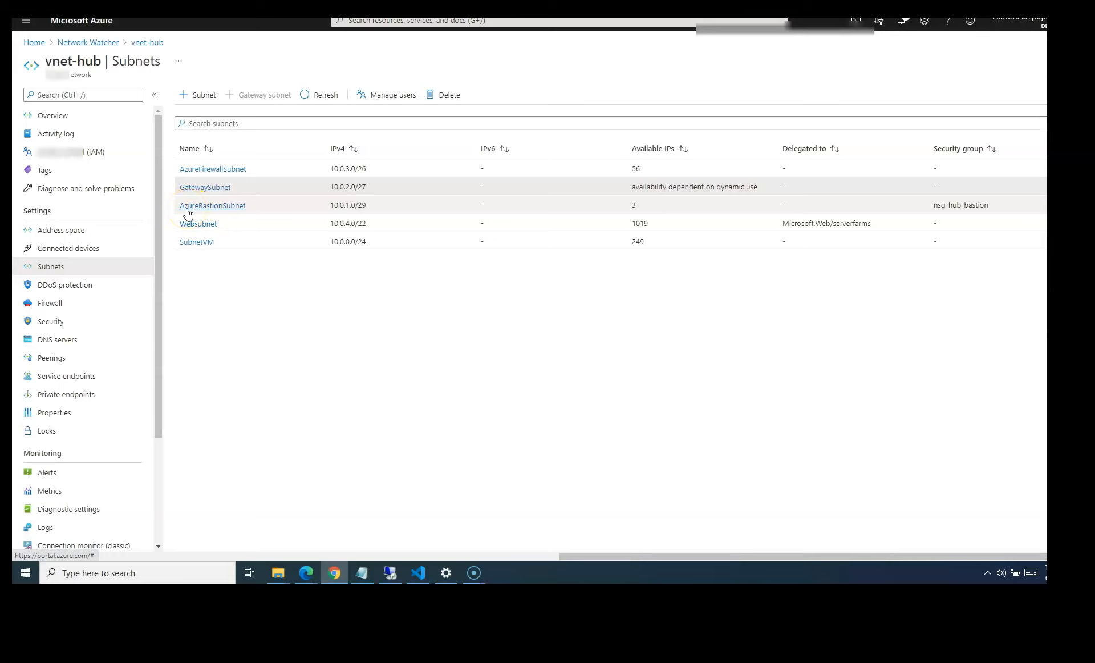
Highlight the subnet ranges: bastion 10.0.1.0, firewall 10.0.3.0/26, SubnetVM 10.0.0.0/24, Websubnet 10.0.4.0/22
double_click(343, 204)
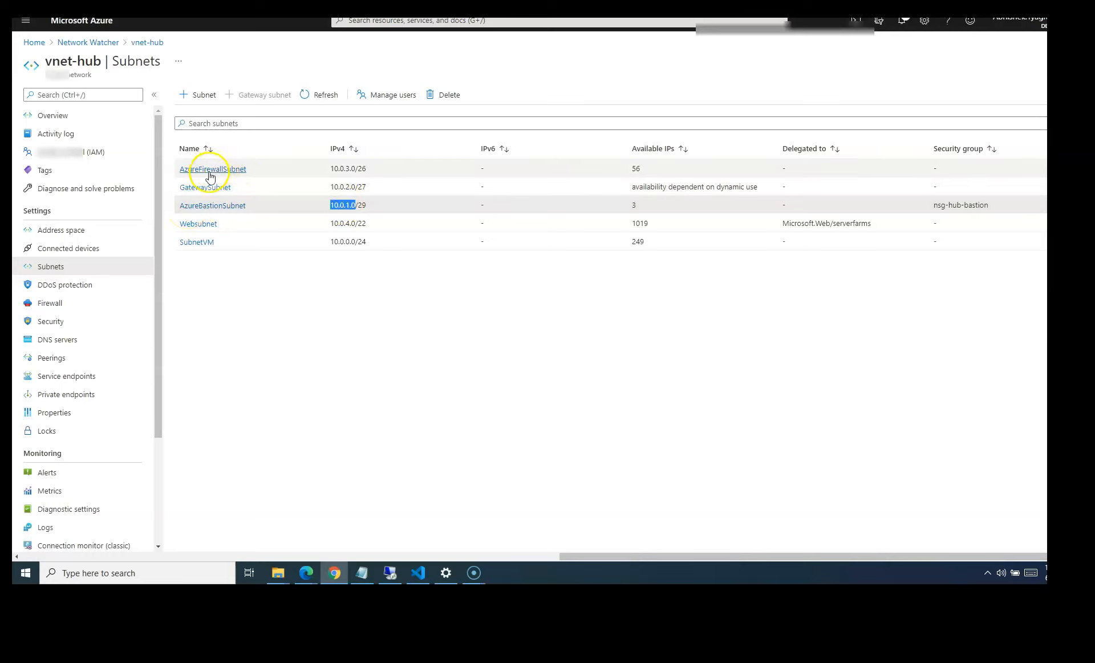
drag(318, 171, 382, 205)
click(382, 202)
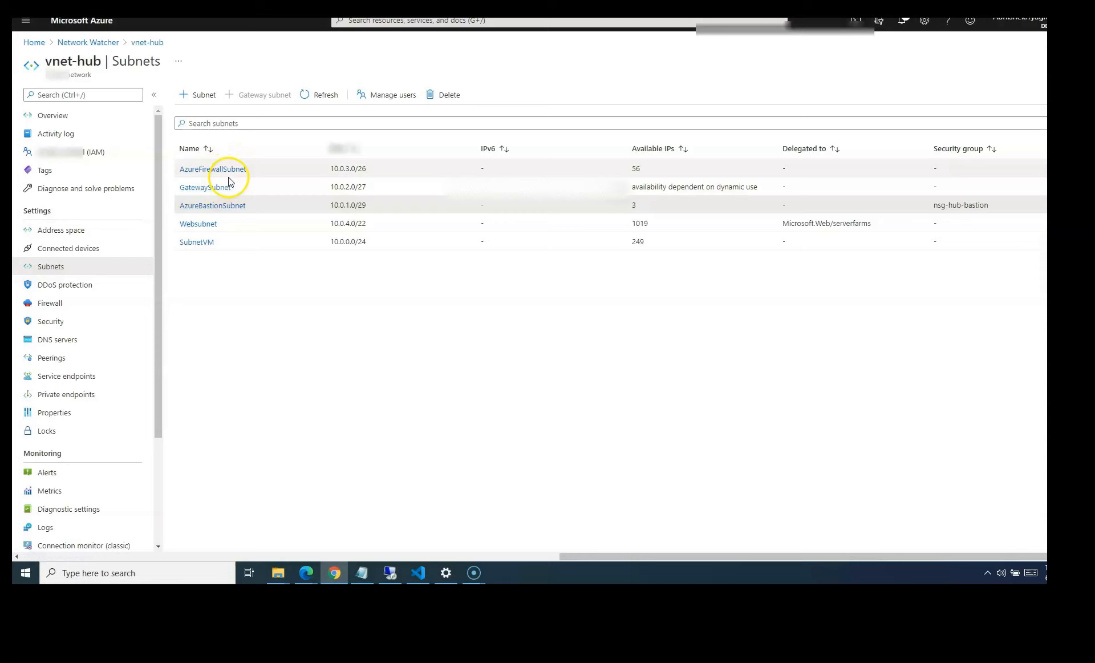
drag(179, 182, 226, 206)
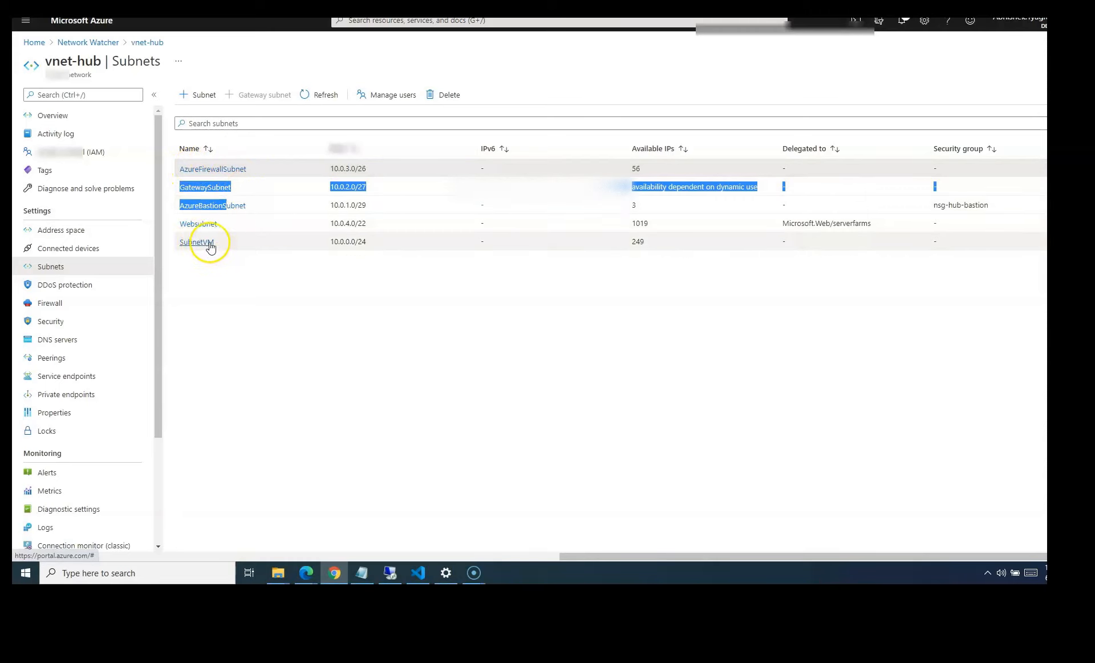
drag(313, 241, 376, 241)
drag(253, 246, 194, 251)
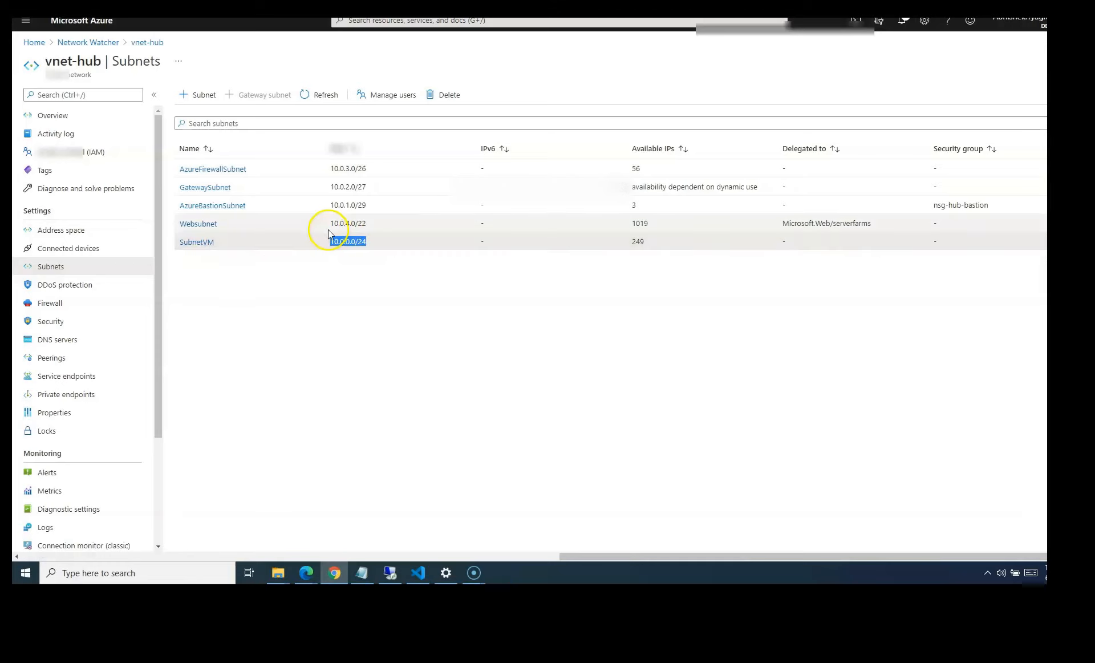
drag(375, 223, 236, 226)
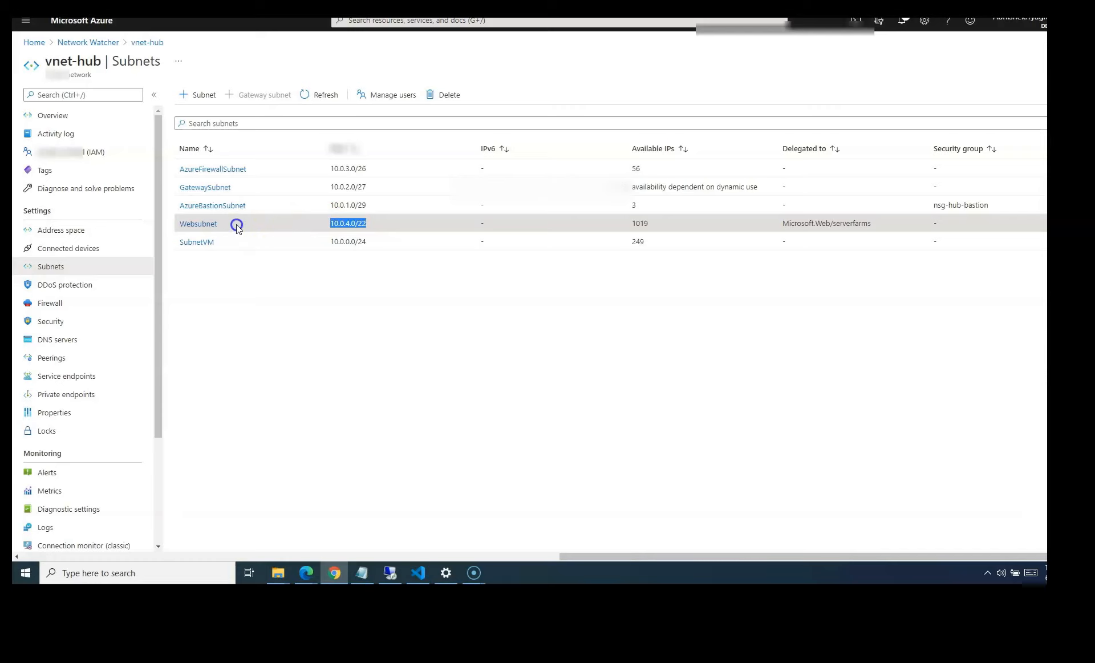
drag(178, 168, 278, 200)
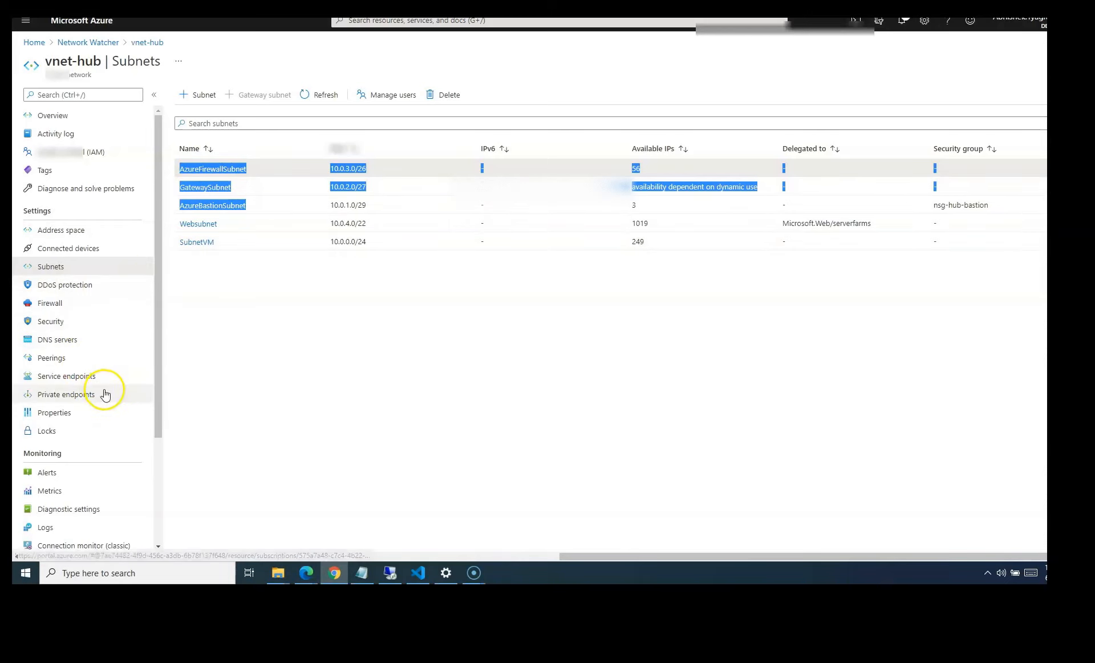
Inspect the Bastion, Gateway, Firewall and SubnetVM subnet settings panels, then close the panel
scroll(111, 390, down, 2)
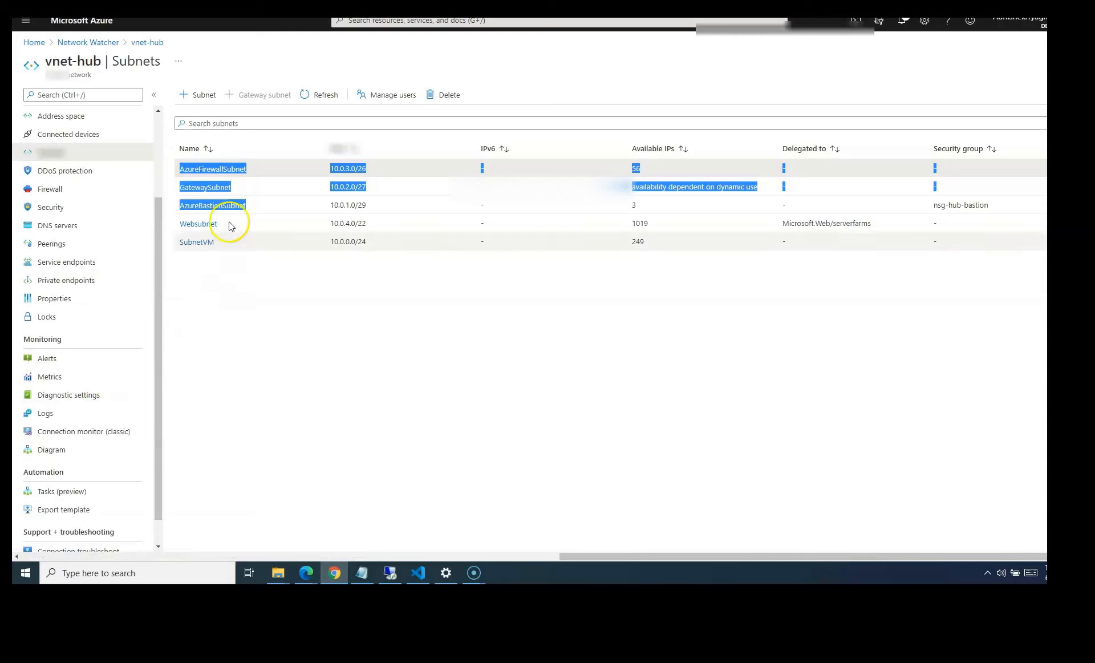
click(213, 206)
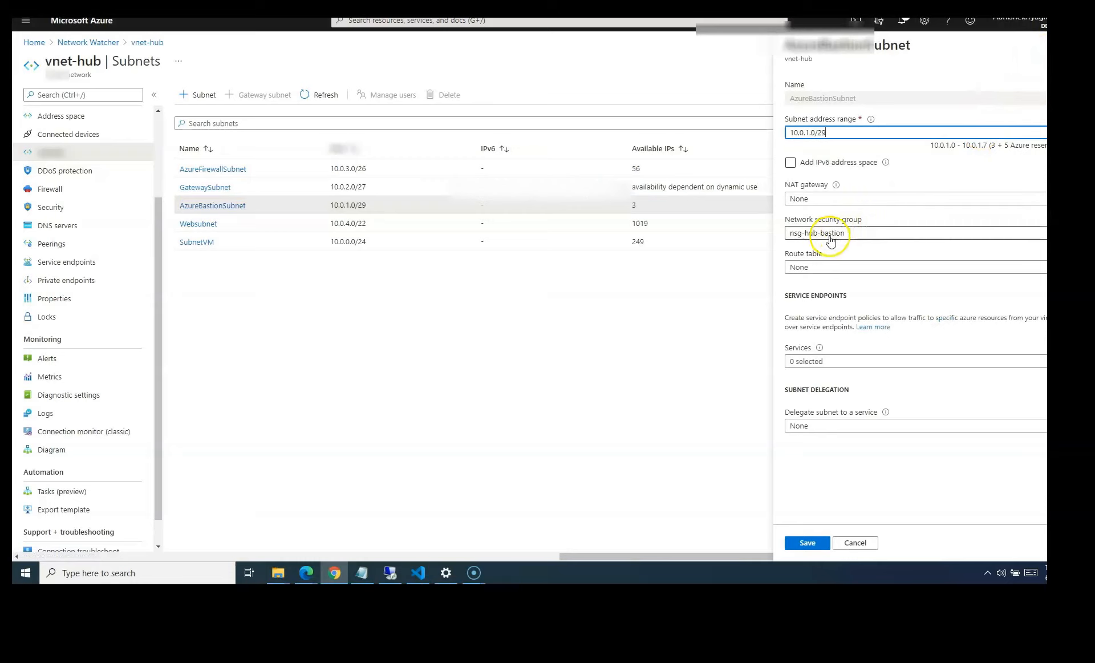
click(225, 188)
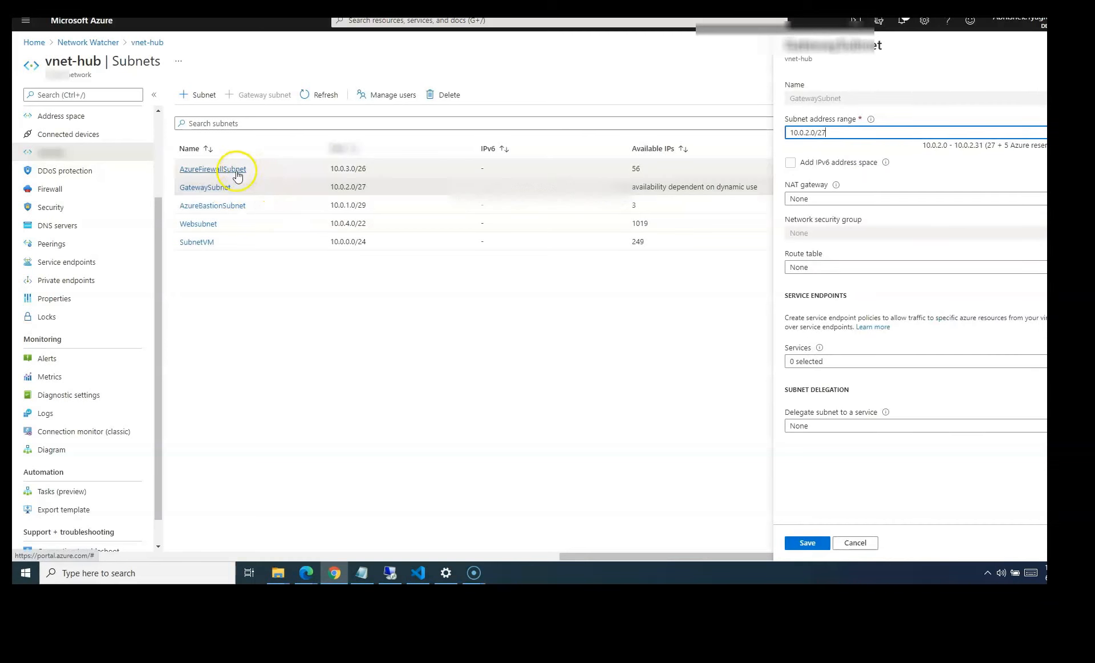
click(205, 208)
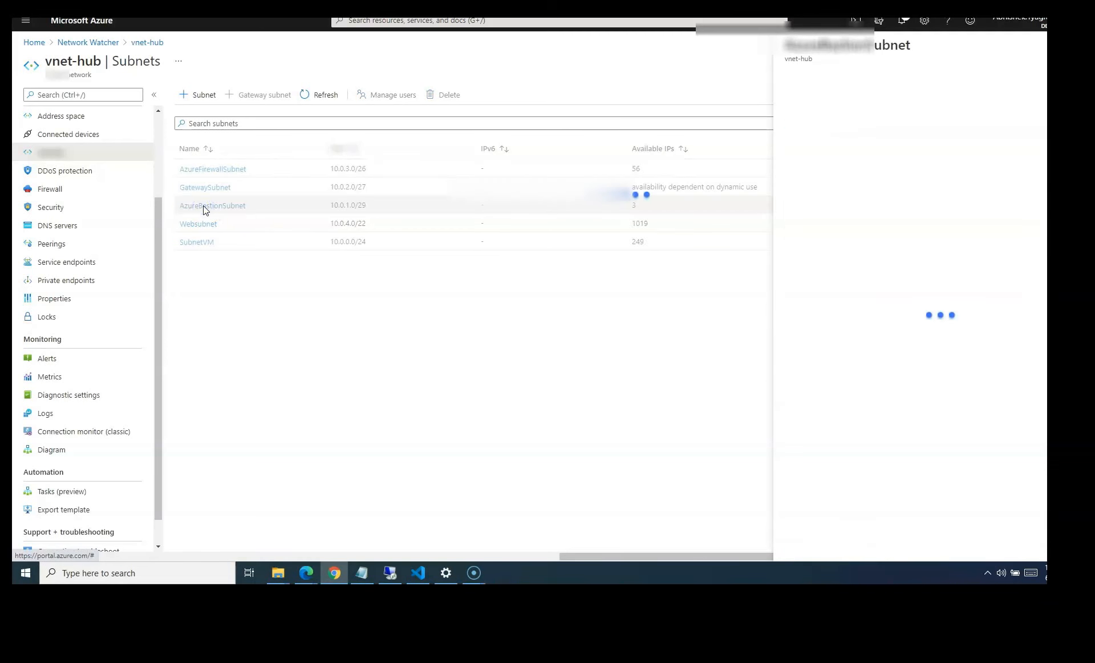
click(216, 169)
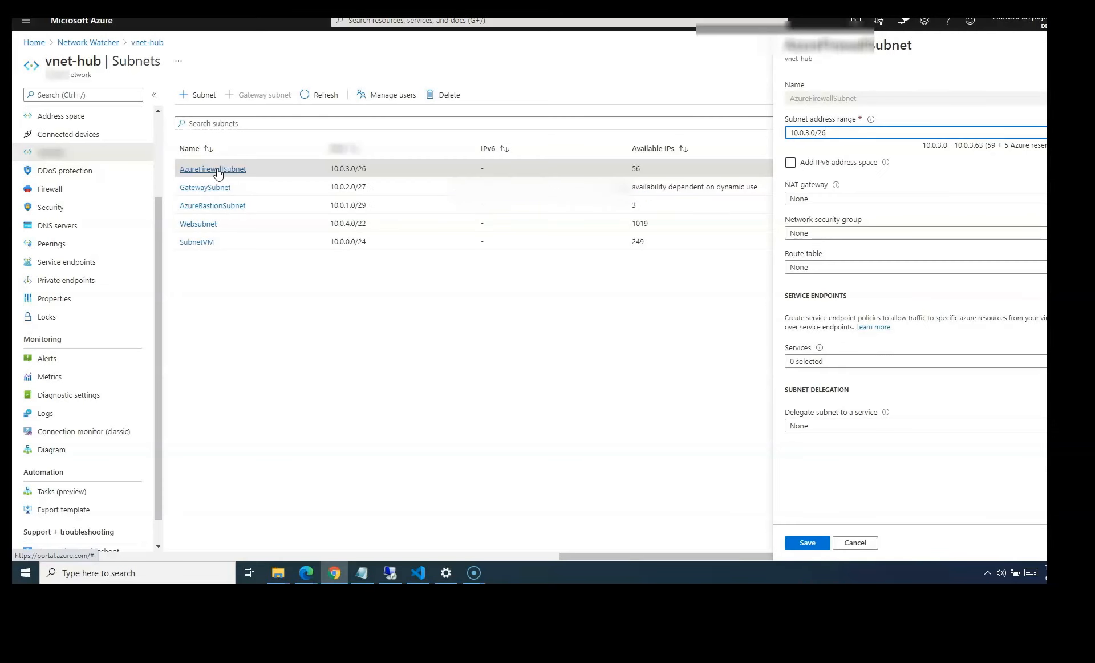
click(196, 243)
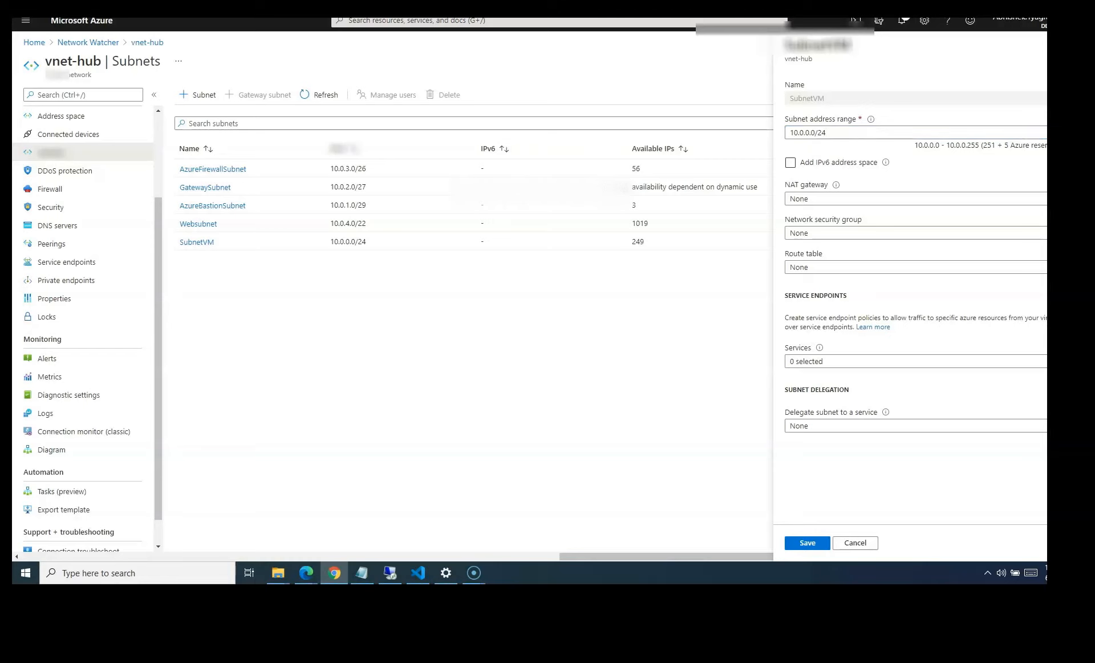
click(1090, 45)
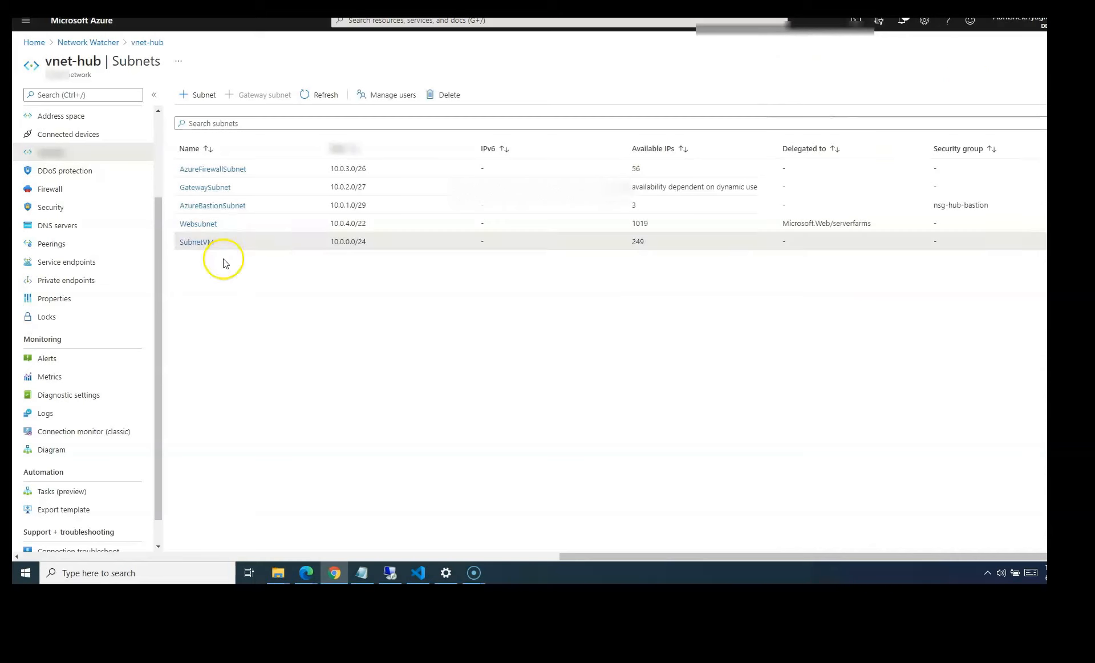
From Home, search 'vi' for Virtual machines and open vmhub1 from the list
click(34, 42)
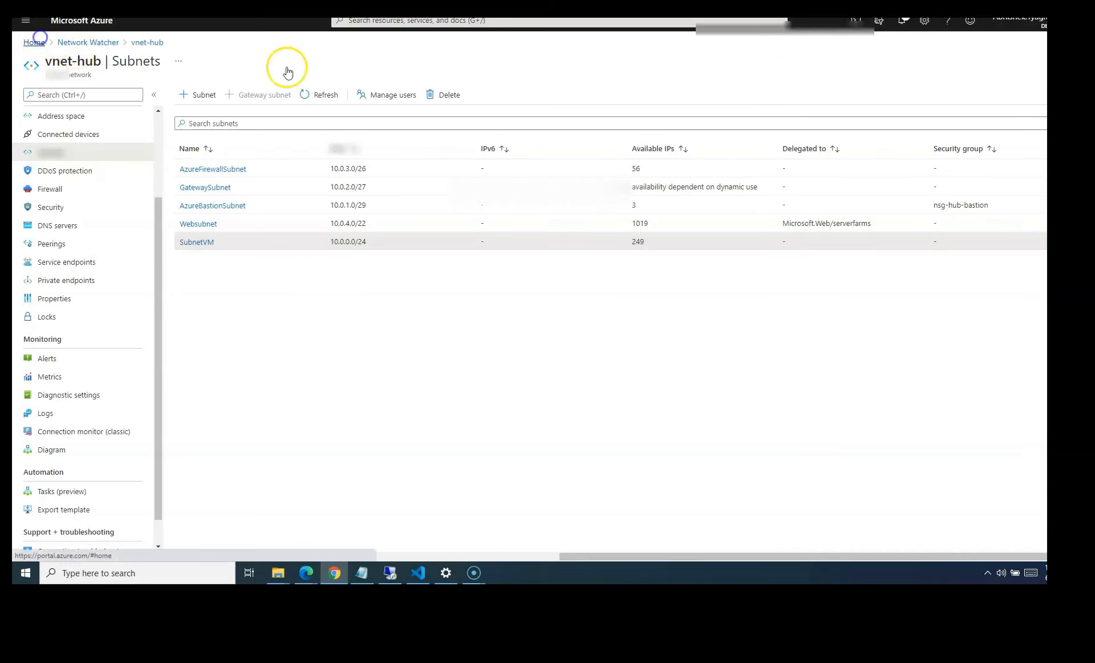
click(385, 22)
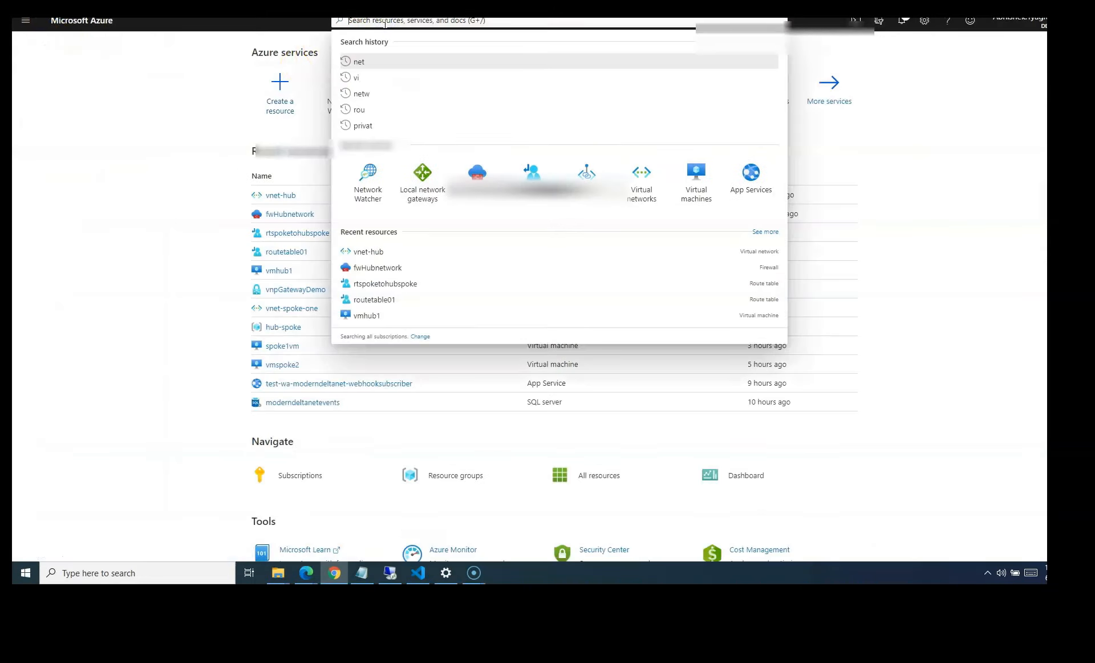
text(vi)
click(393, 83)
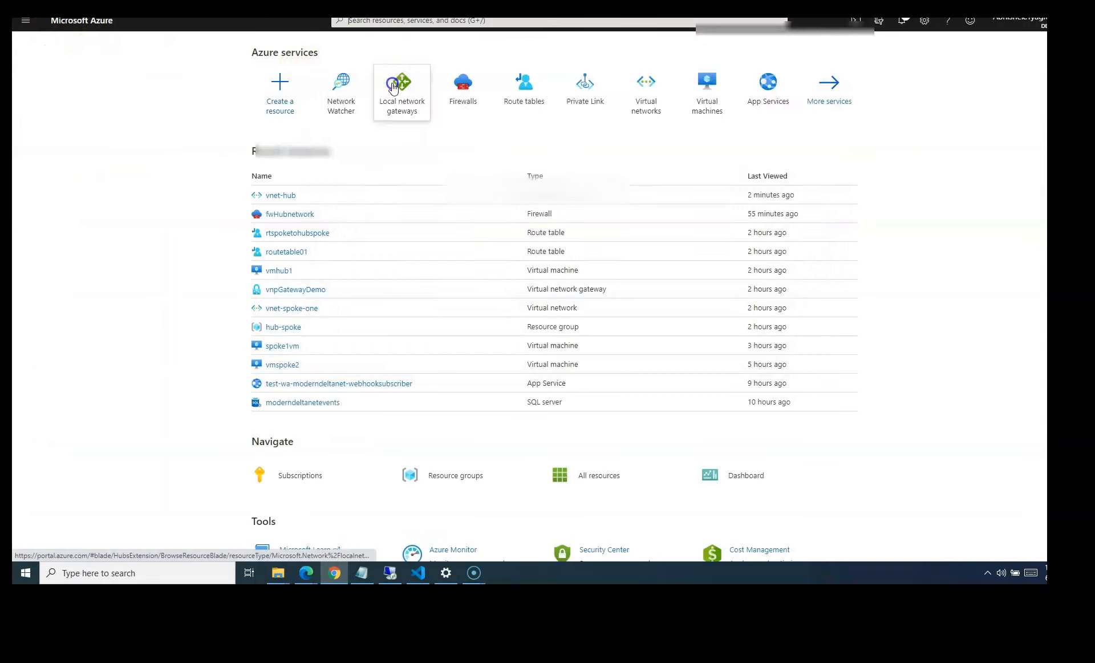
click(393, 84)
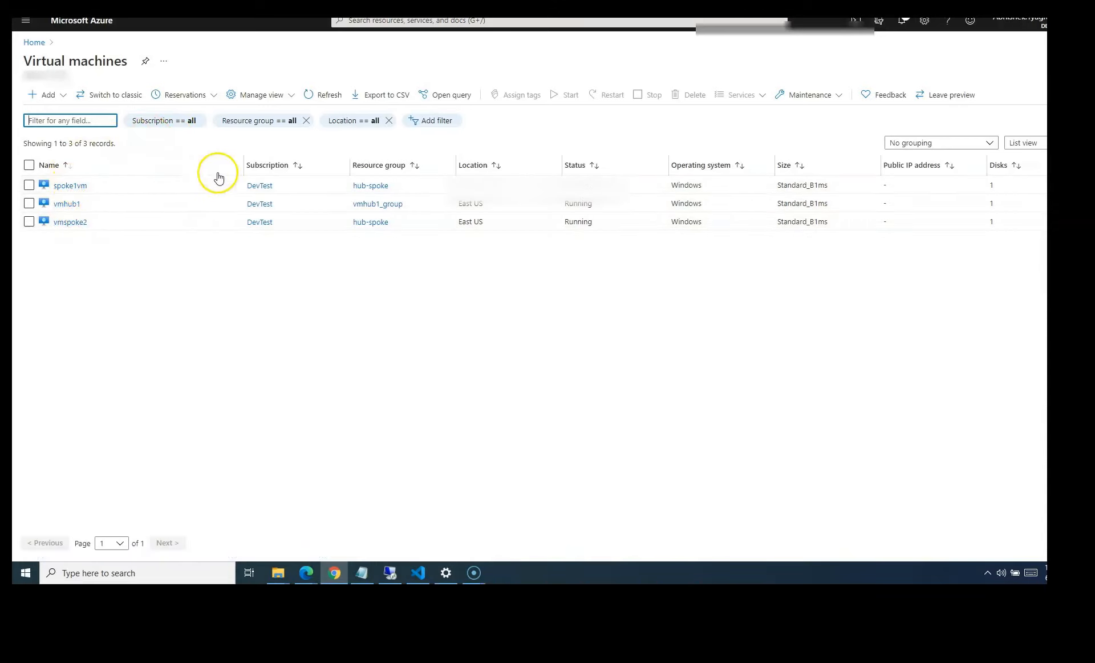
click(69, 204)
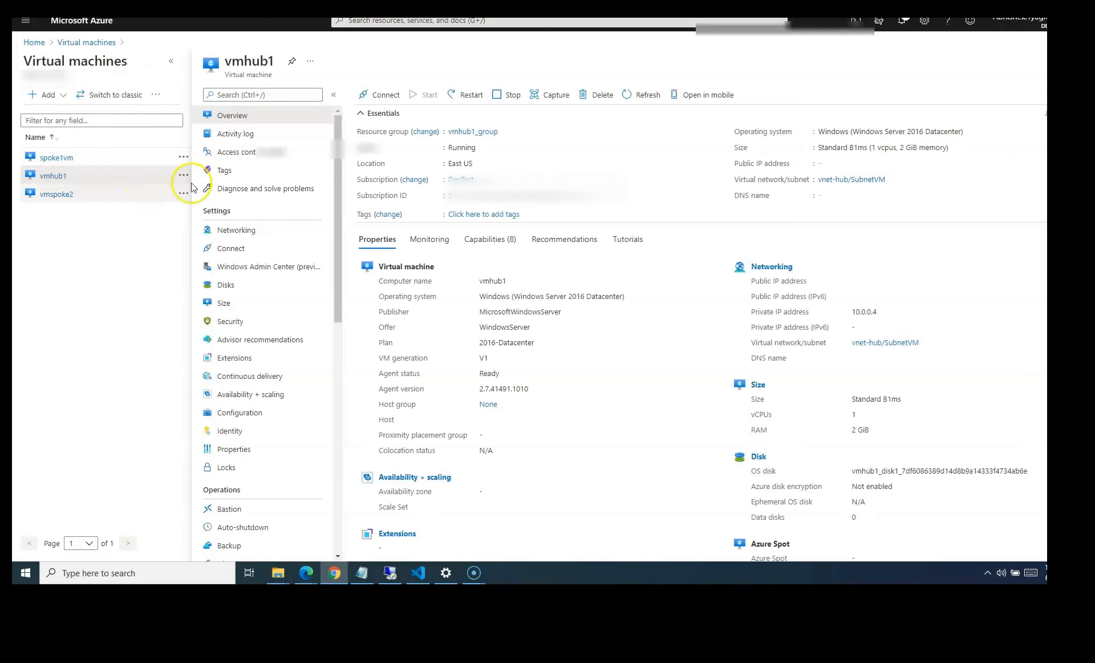
Review vmhub1's networking settings and its inbound port rules
click(222, 230)
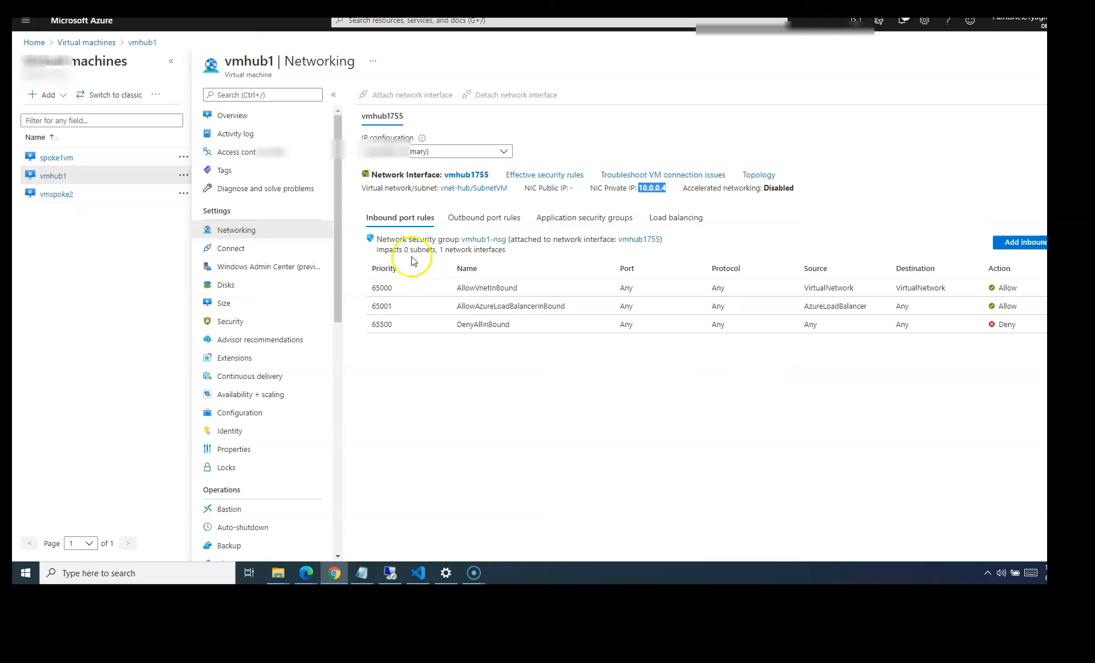
drag(368, 264, 1025, 284)
click(557, 292)
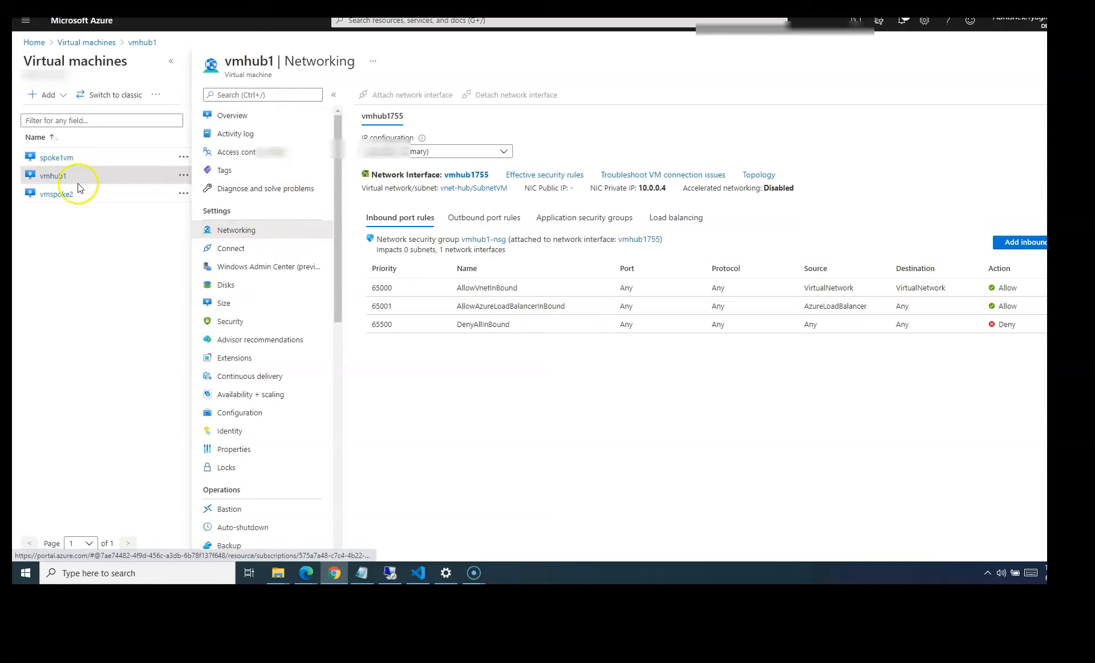
From vmspoke2's overview, open the hub-spoke resource group and scroll through its resources
click(49, 199)
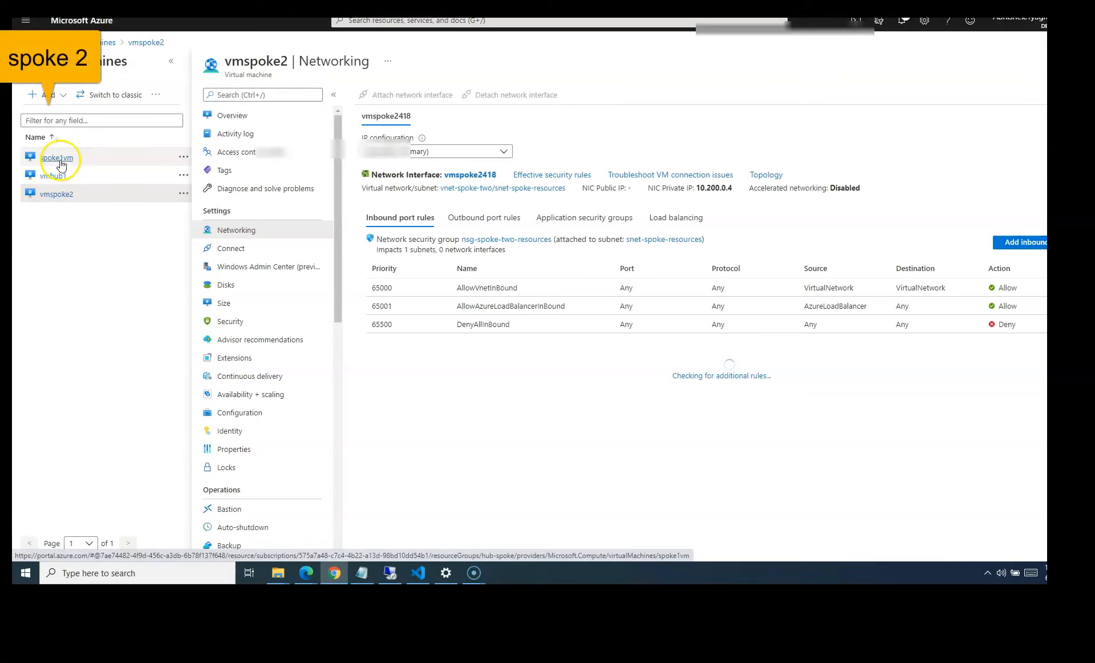
click(251, 116)
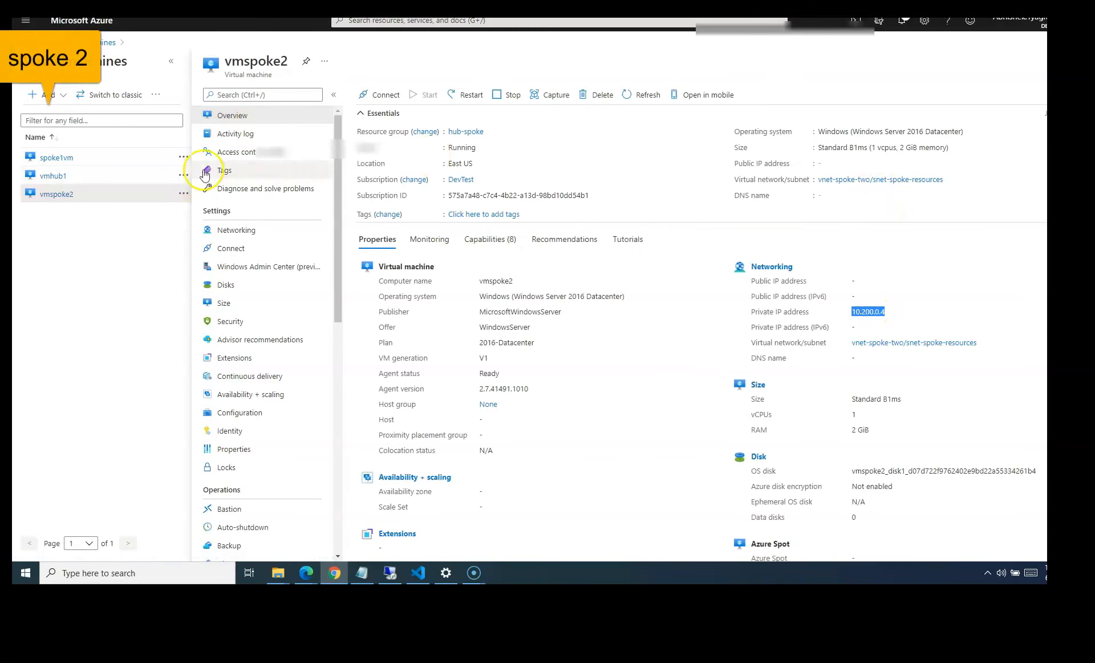
click(61, 158)
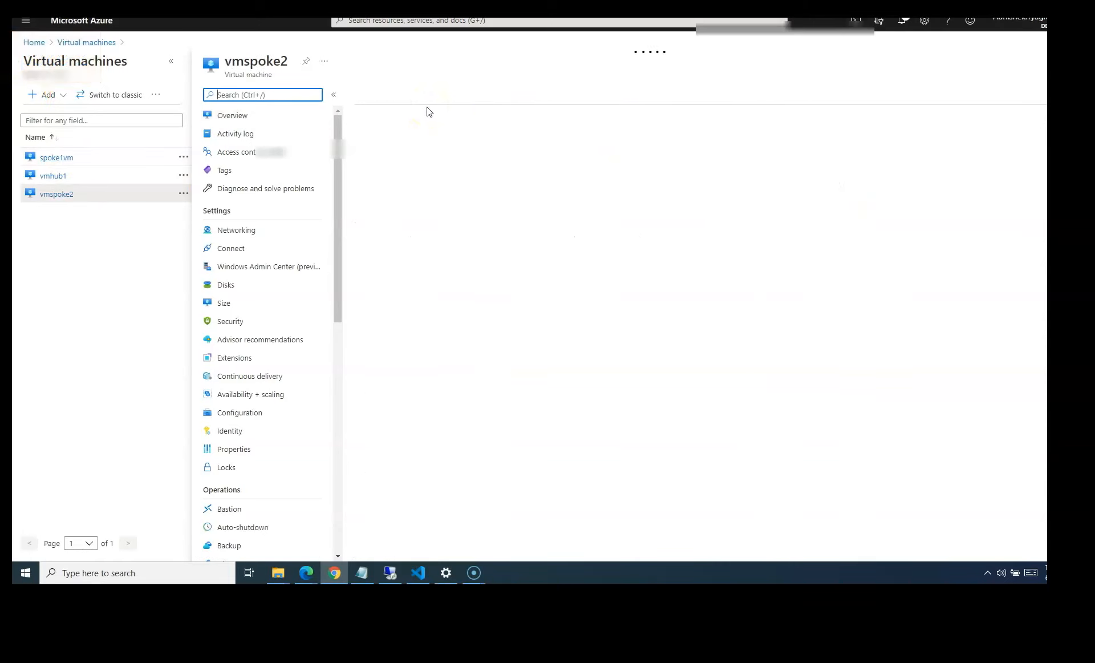
click(219, 114)
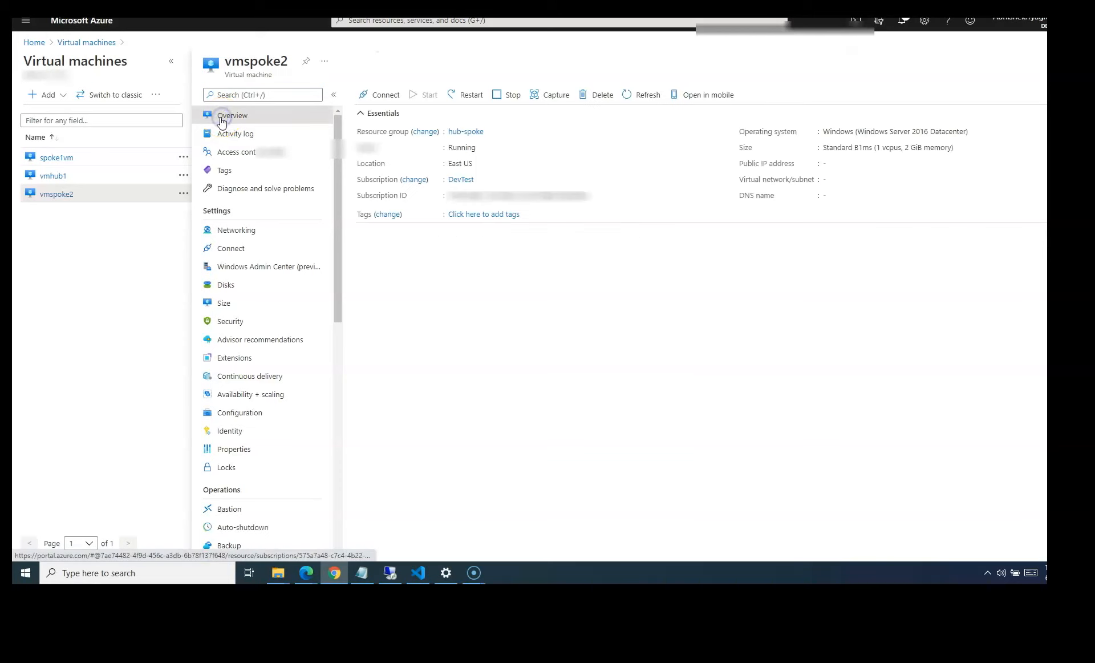
click(461, 135)
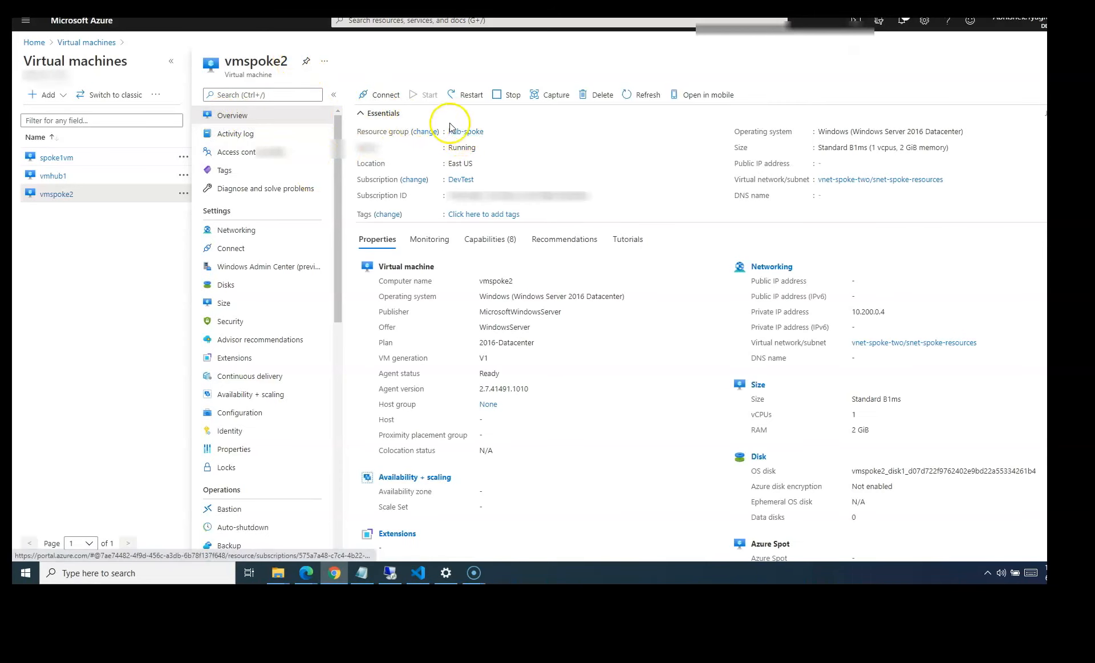
click(466, 134)
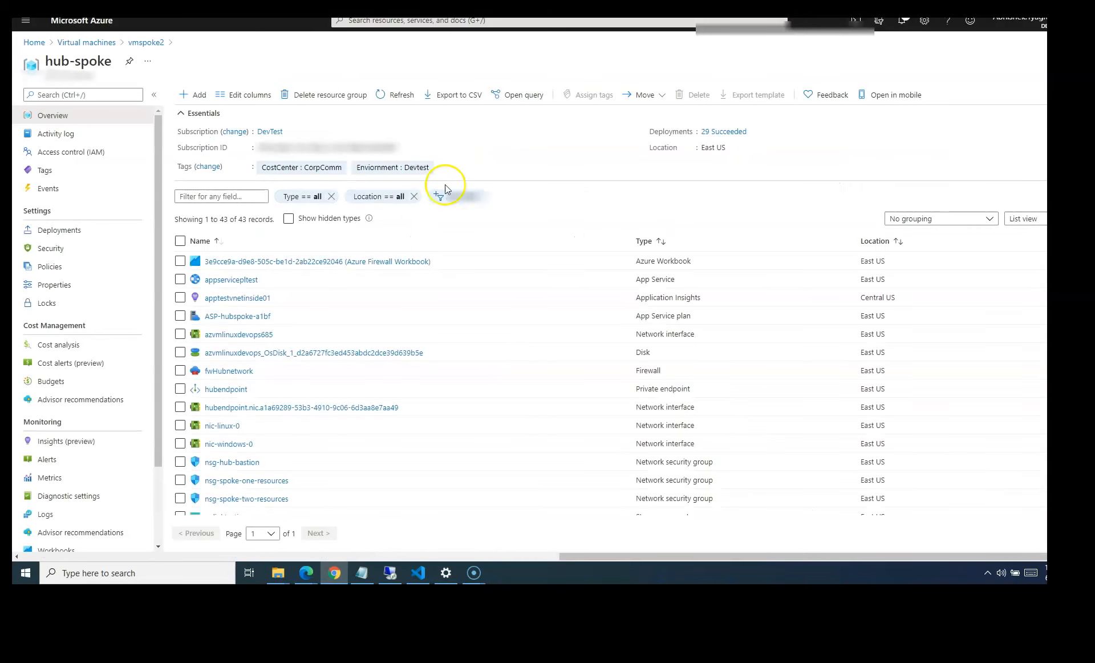
scroll(485, 293, down, 3)
scroll(486, 297, down, 4)
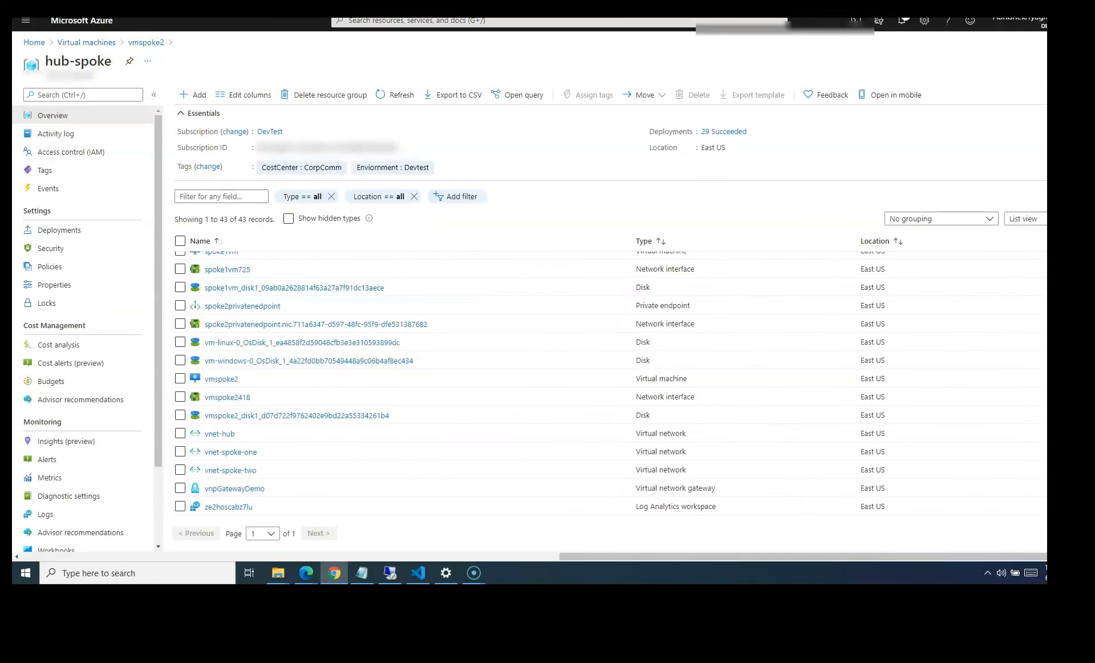
Sign back in to the AWS Management Console via a web search for 'aws console'
click(74, 7)
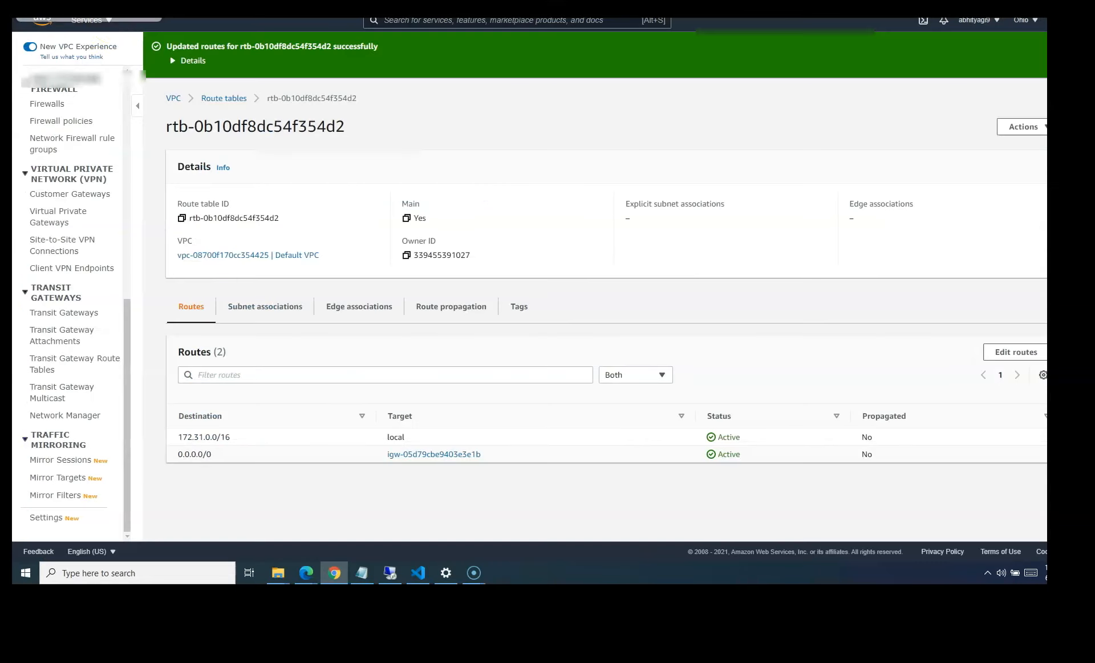
scroll(93, 213, up, 8)
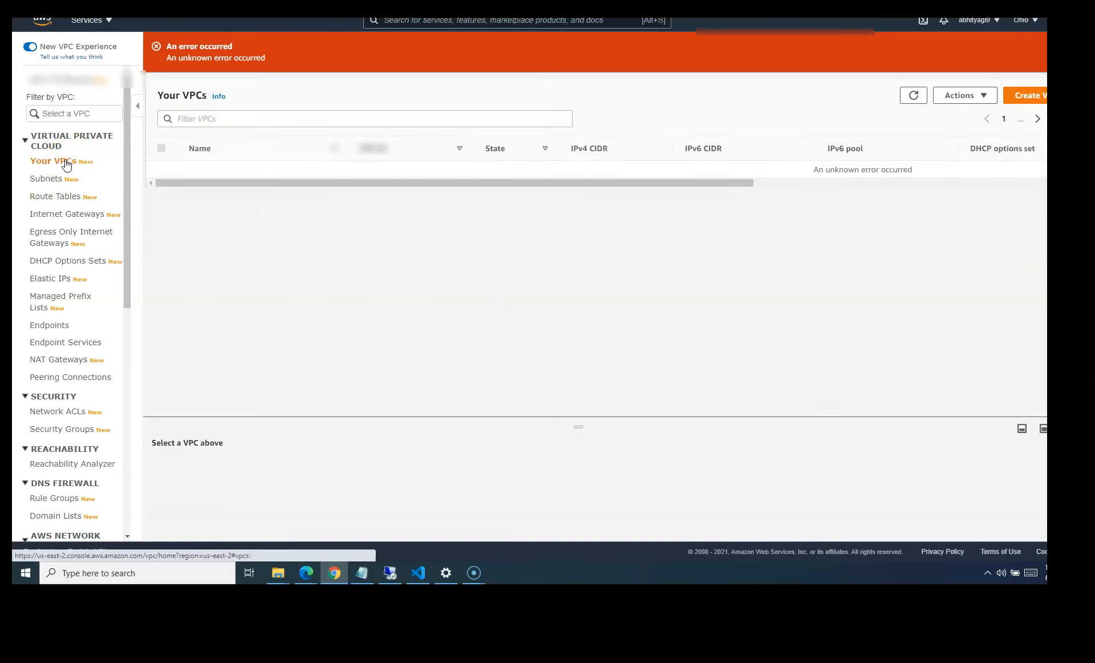
click(176, 44)
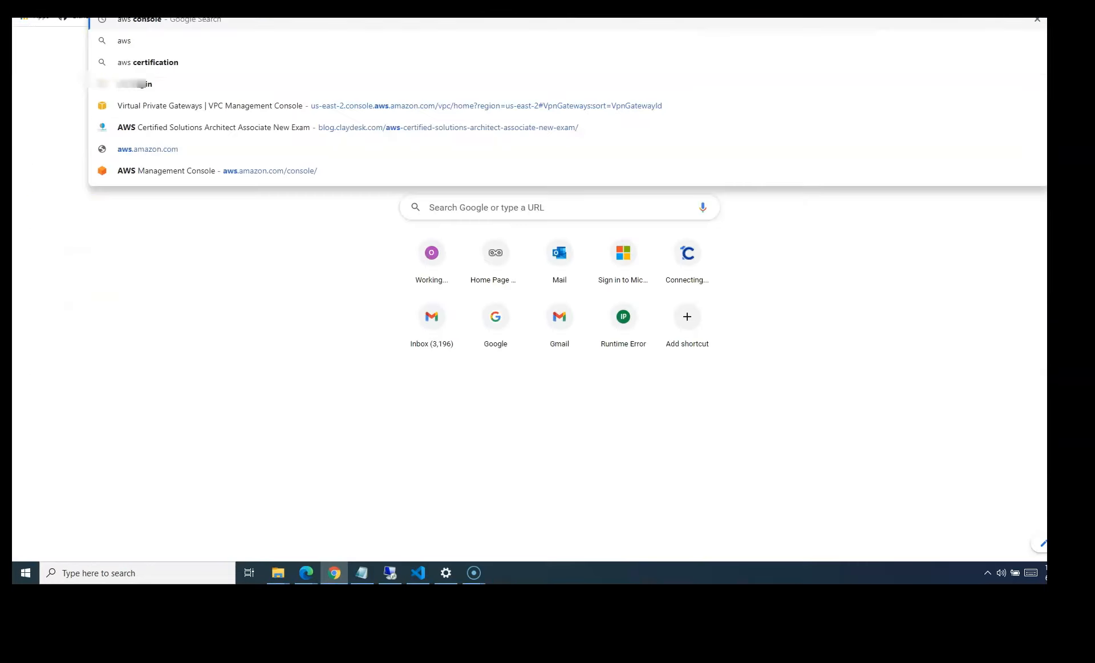
key(Return)
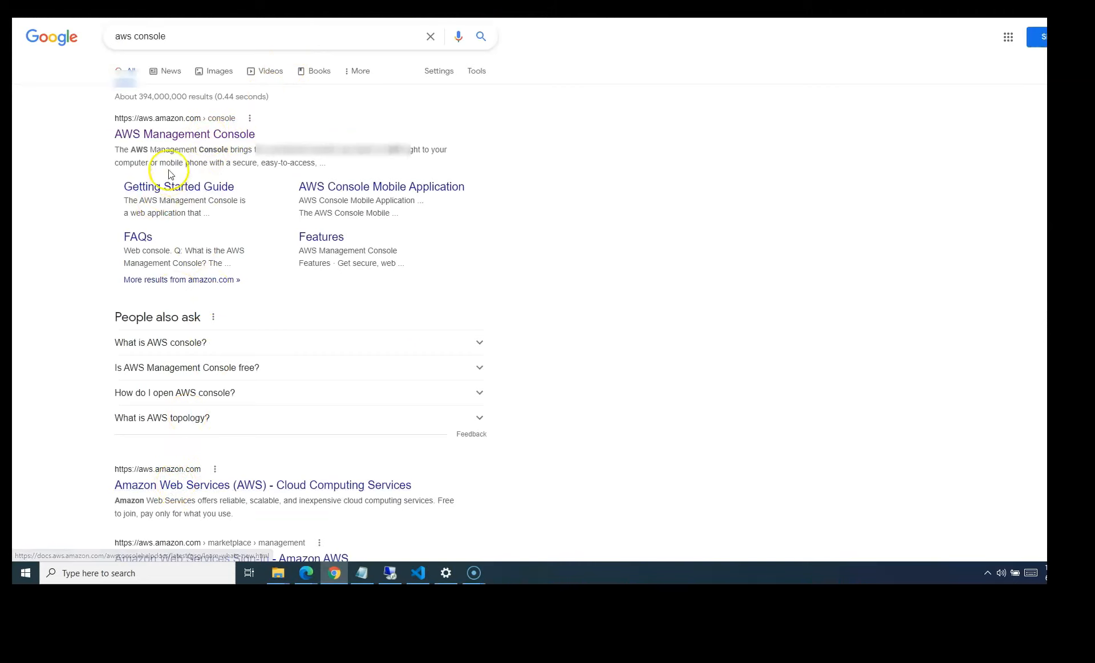
click(188, 138)
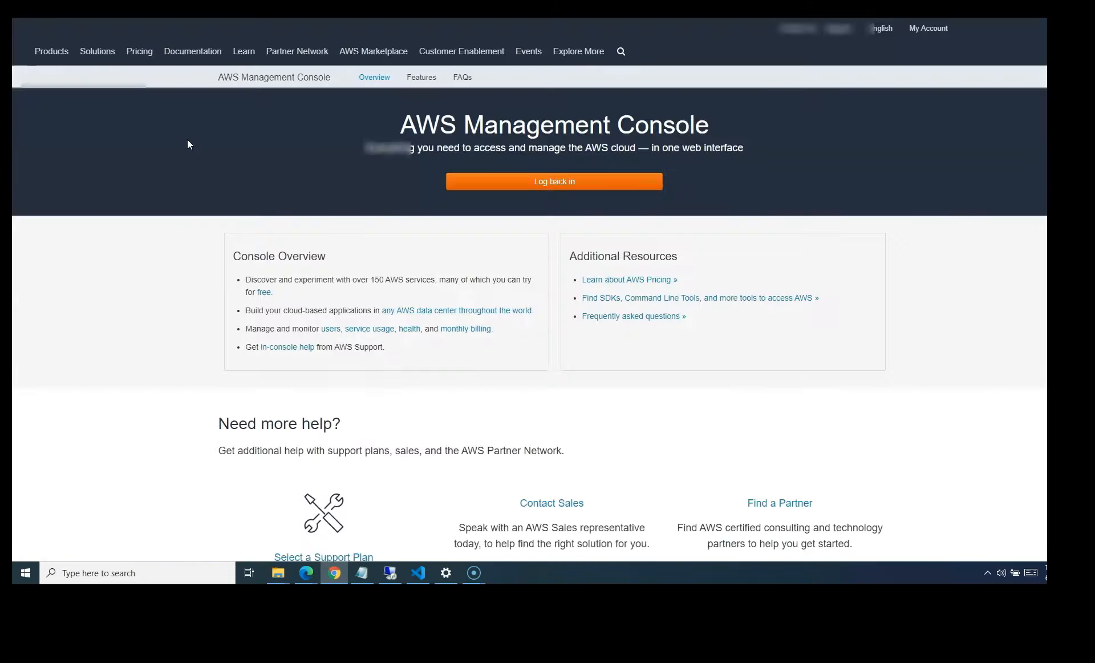
click(523, 182)
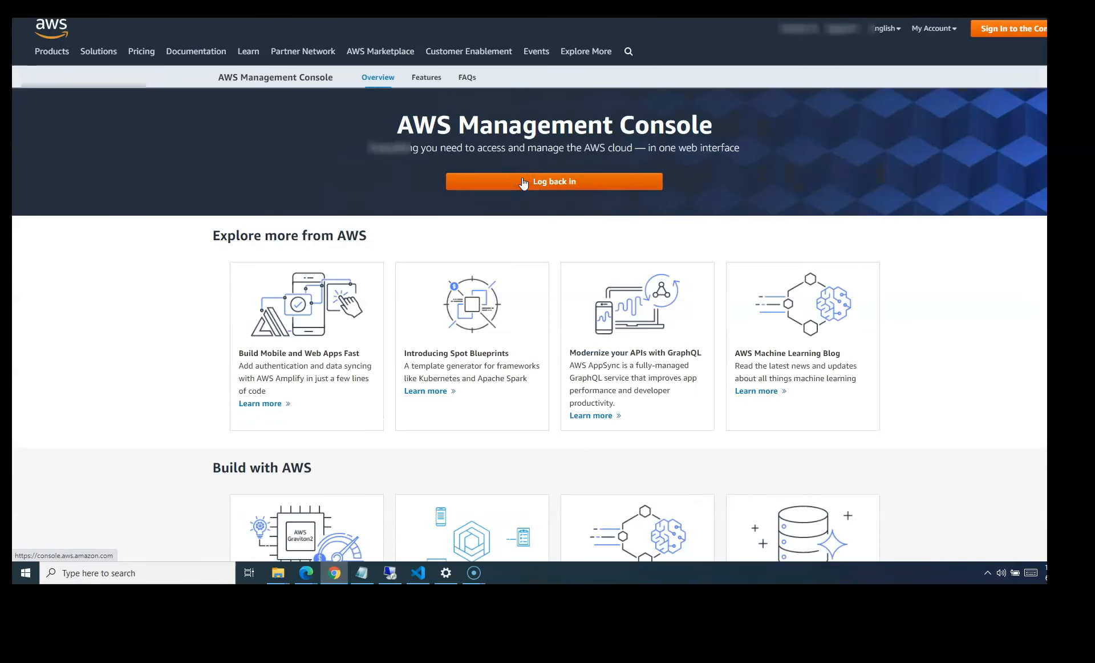
click(523, 182)
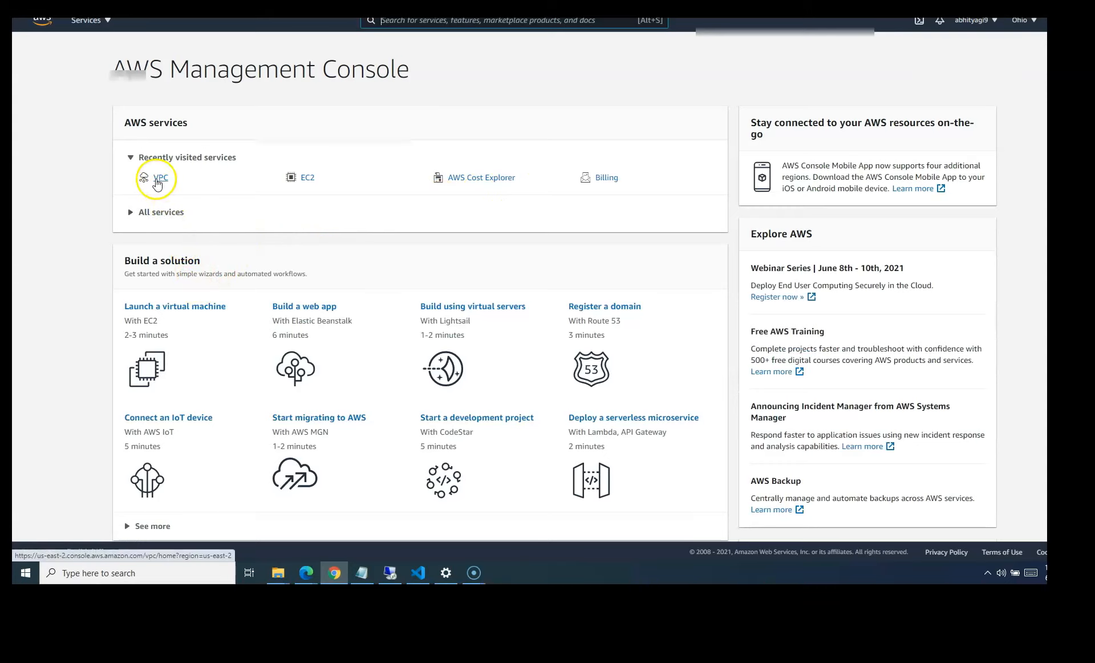
Open Your VPCs and check the Default VPC's 172.31.0.0/16 IPv4 CIDR
click(160, 178)
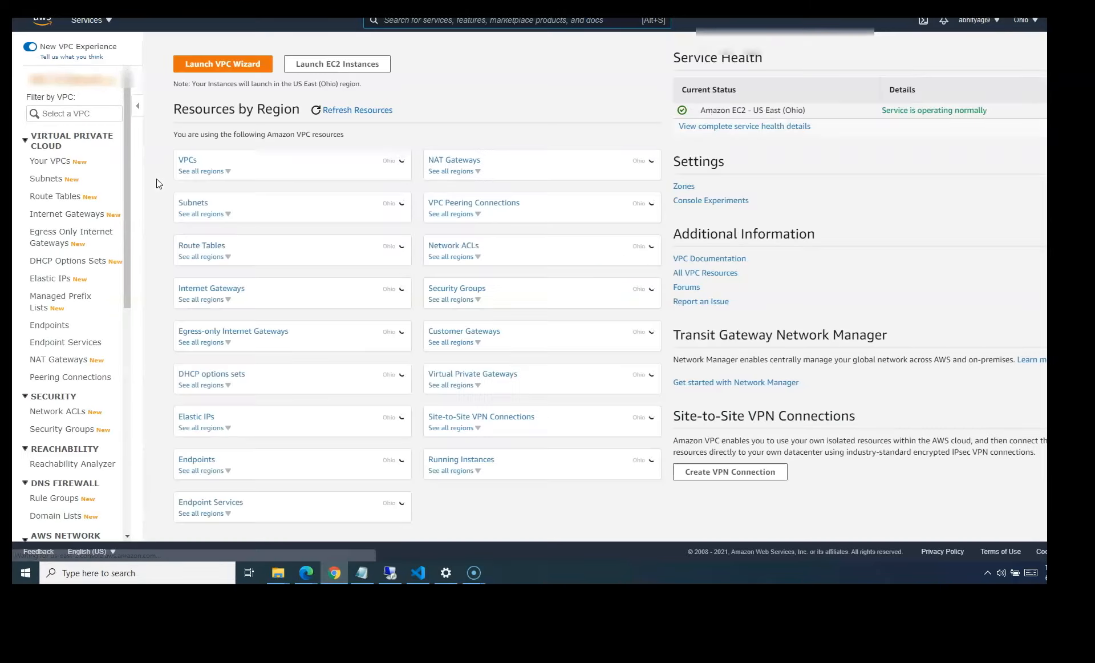
click(185, 161)
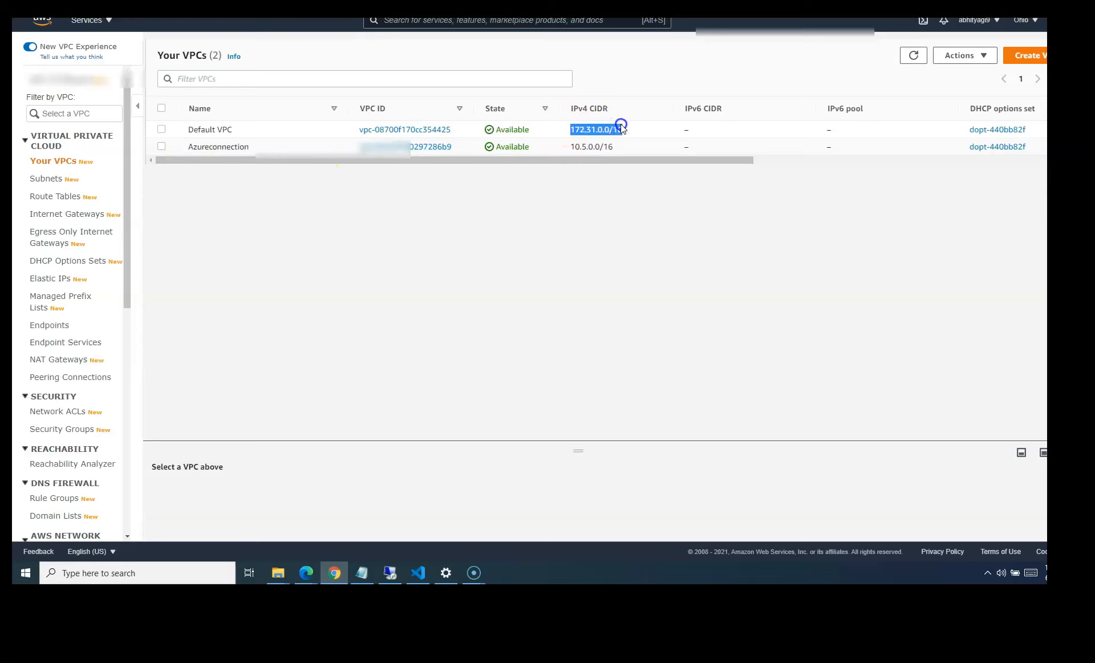
drag(624, 129, 618, 130)
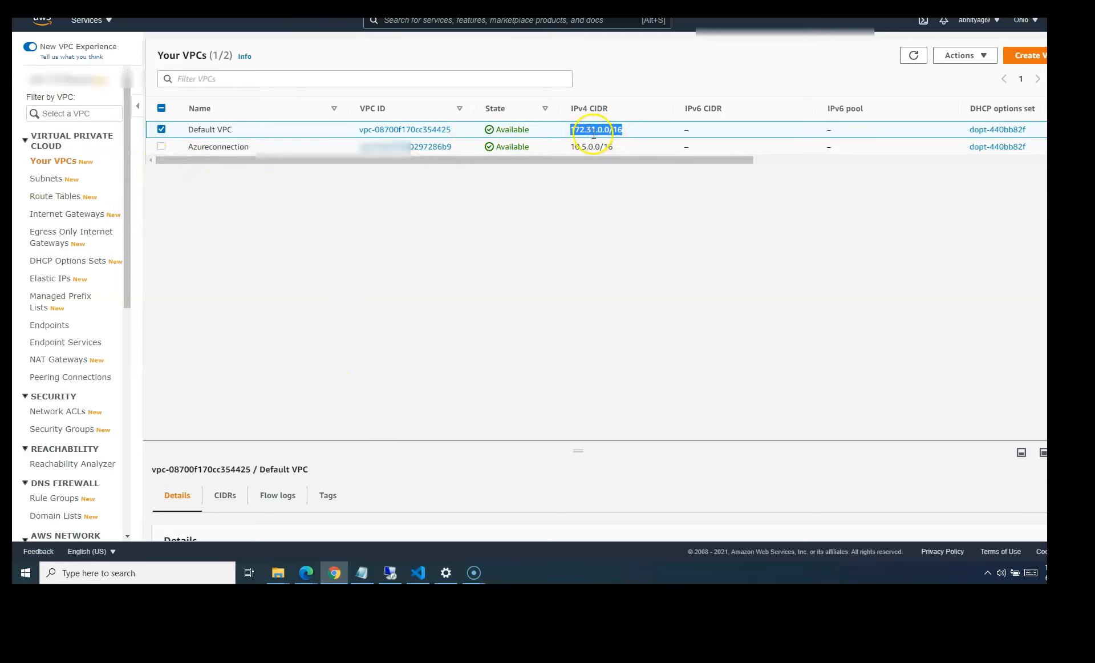
scroll(94, 288, down, 3)
scroll(90, 294, up, 3)
scroll(58, 297, down, 3)
scroll(58, 294, down, 4)
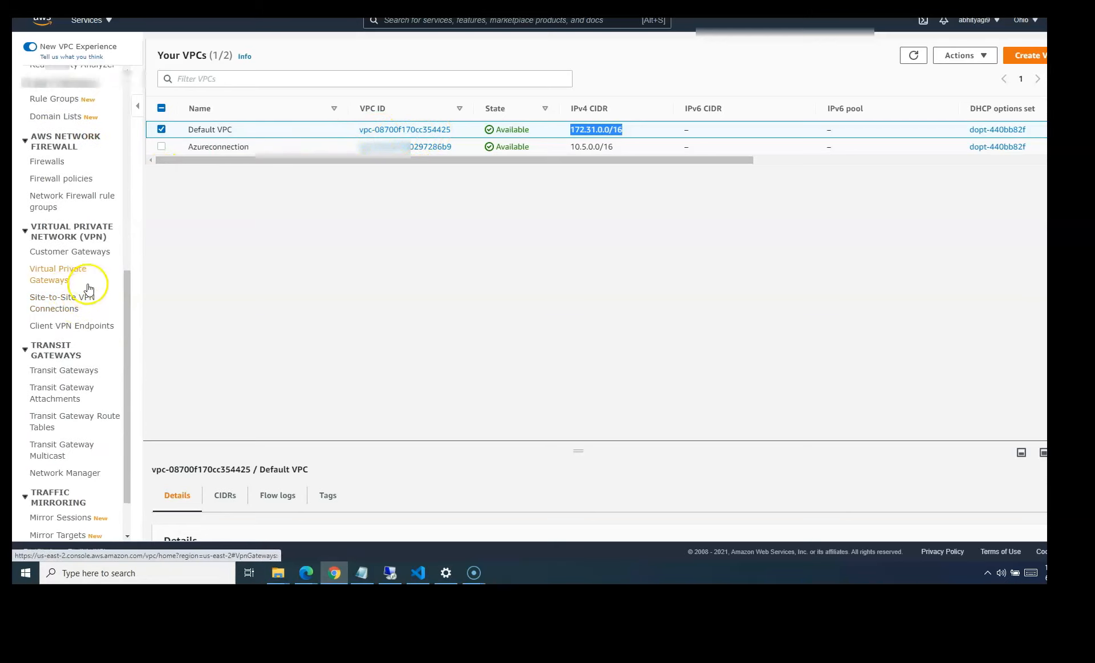
Visit Customer Gateways, return to Your VPCs, and start then cancel Create VPC
click(90, 253)
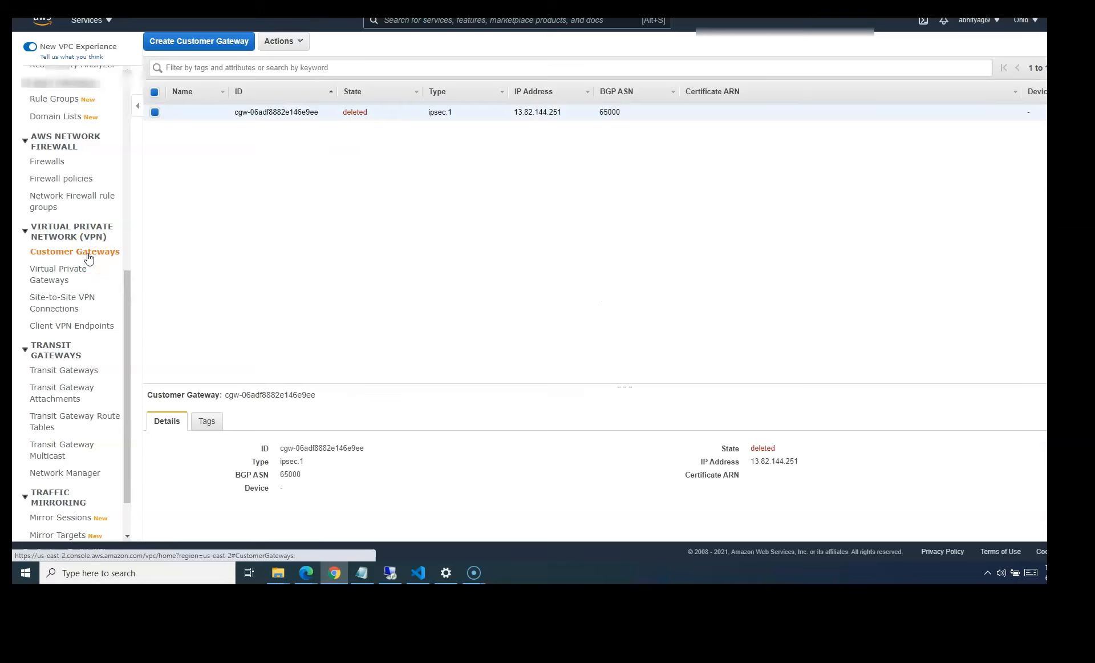
scroll(87, 260, up, 7)
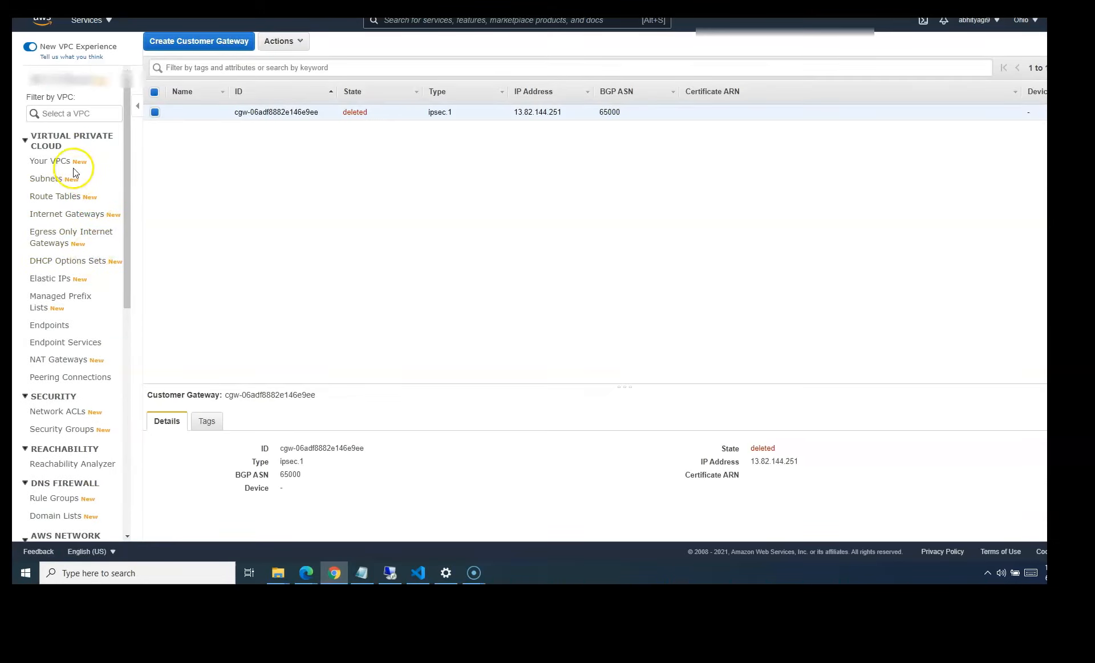
click(69, 165)
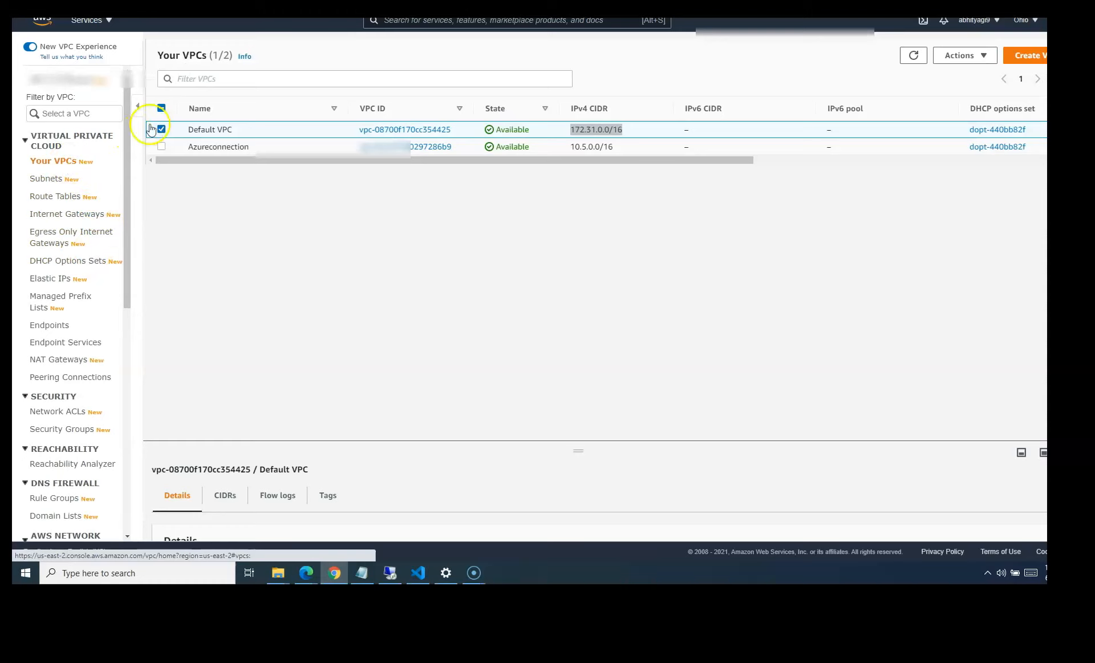
click(1025, 60)
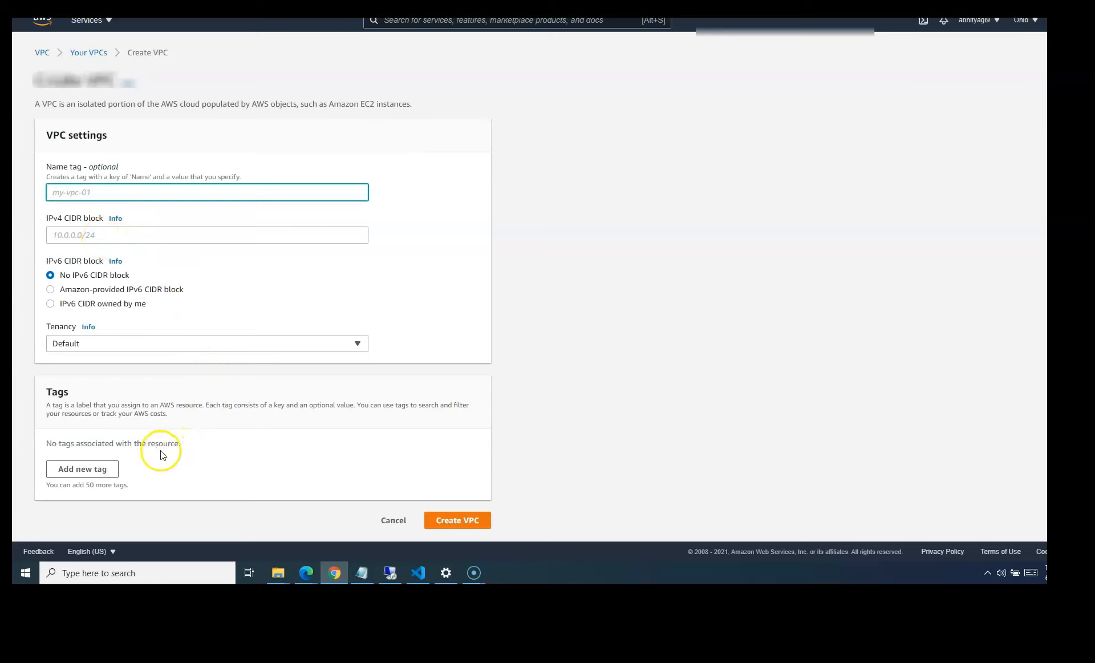
click(399, 522)
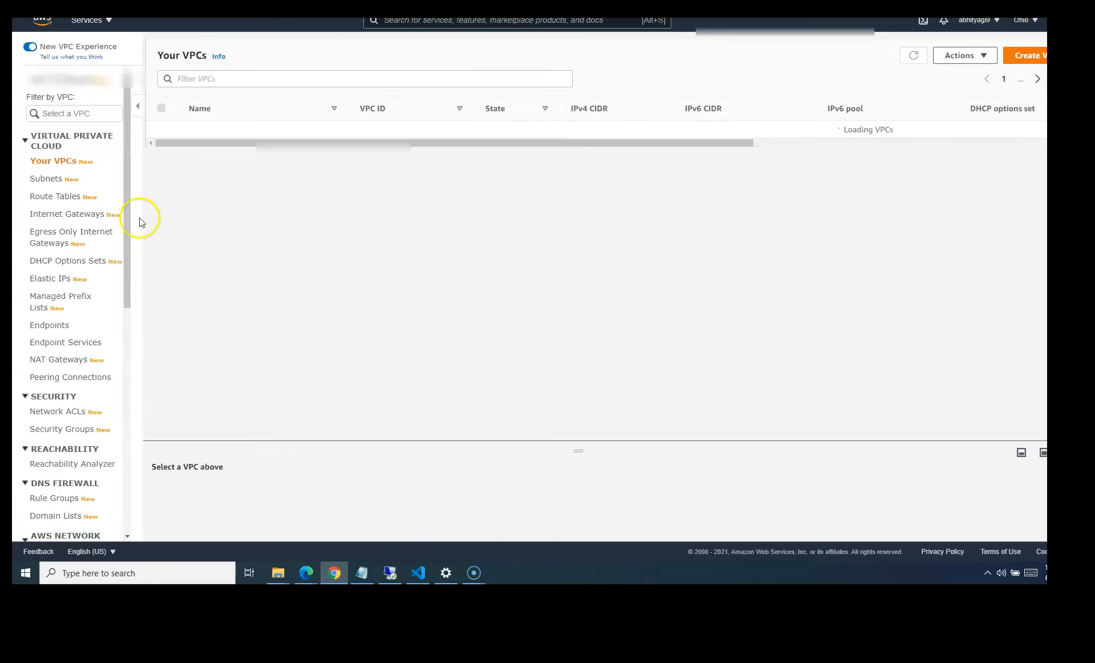
Inspect the two existing routes in the Default VPC route table rtb-0b10df8dc54f354d2
click(54, 197)
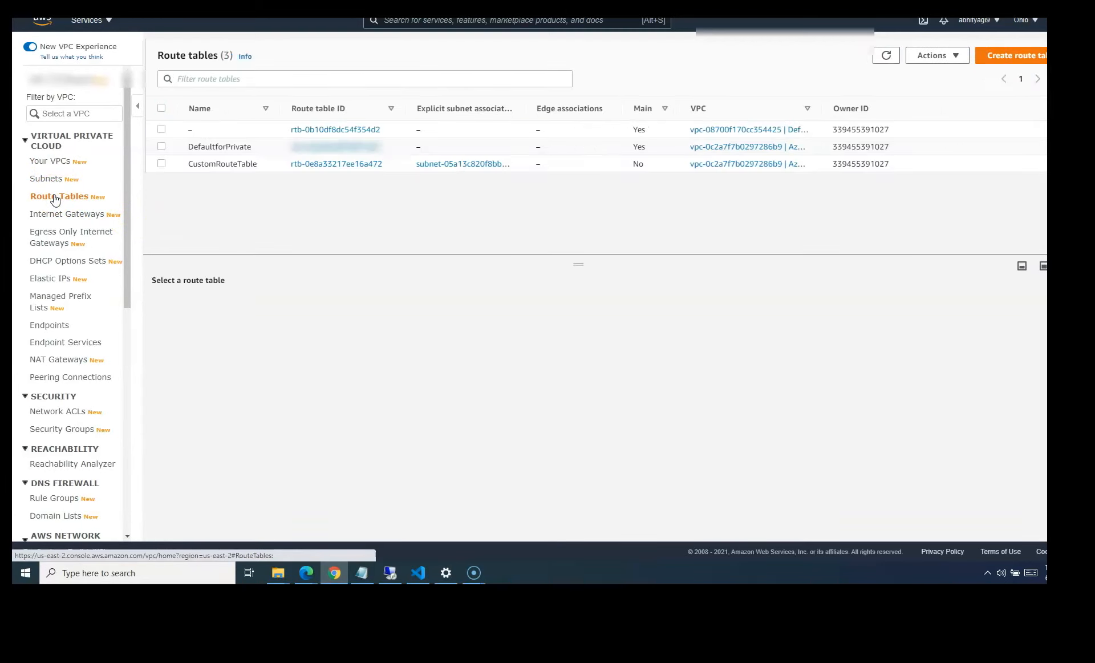
click(162, 130)
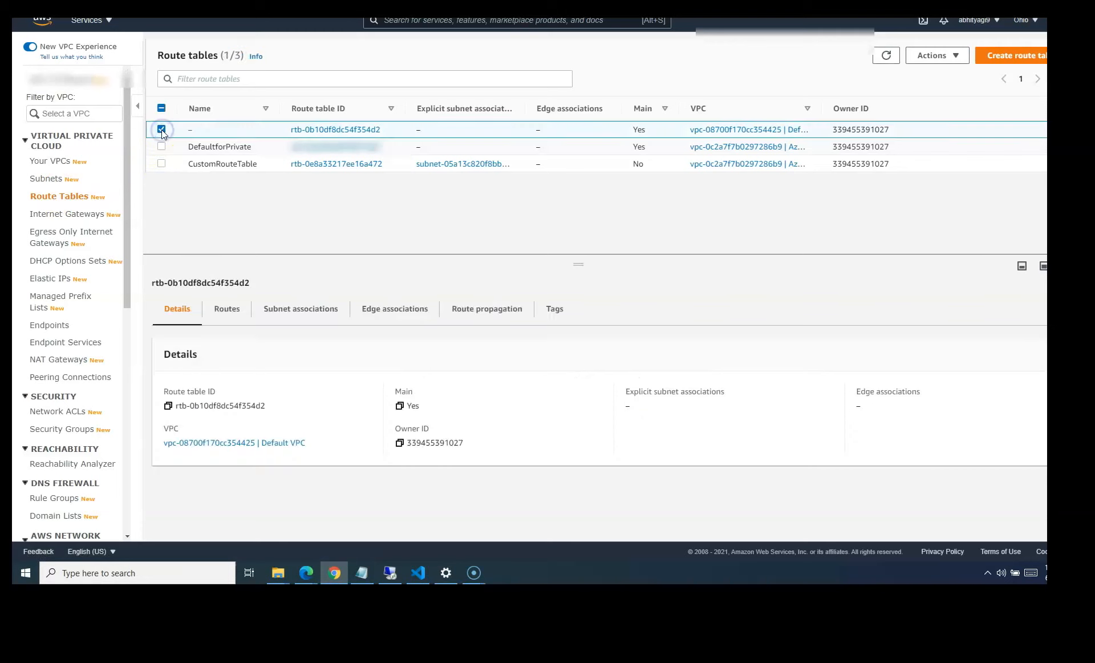
click(225, 316)
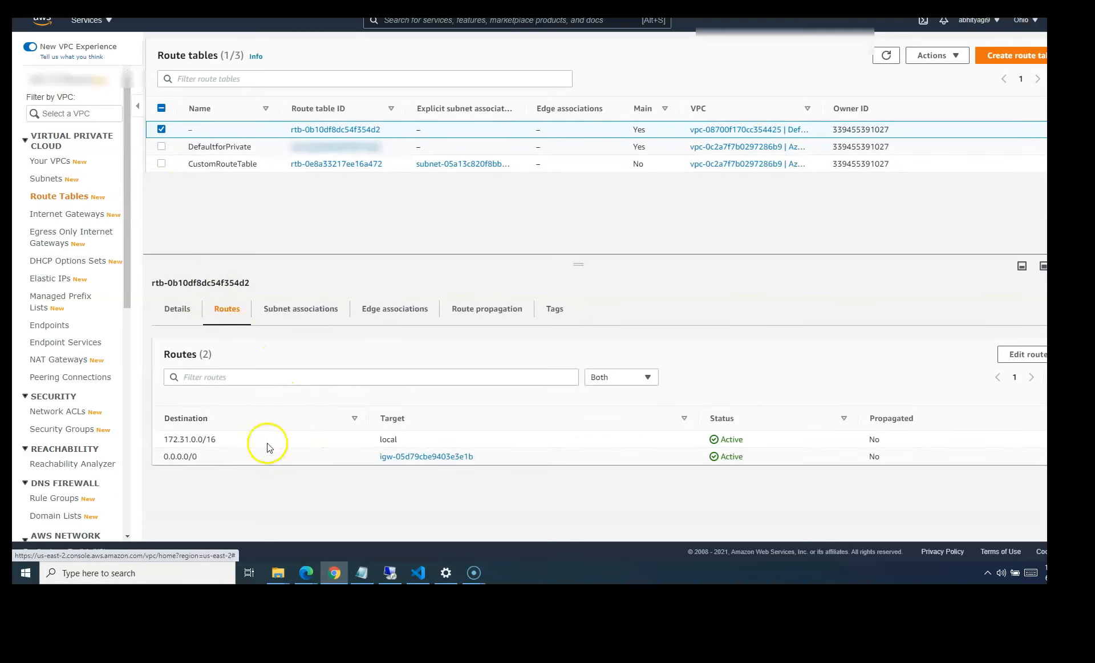
drag(165, 440, 828, 467)
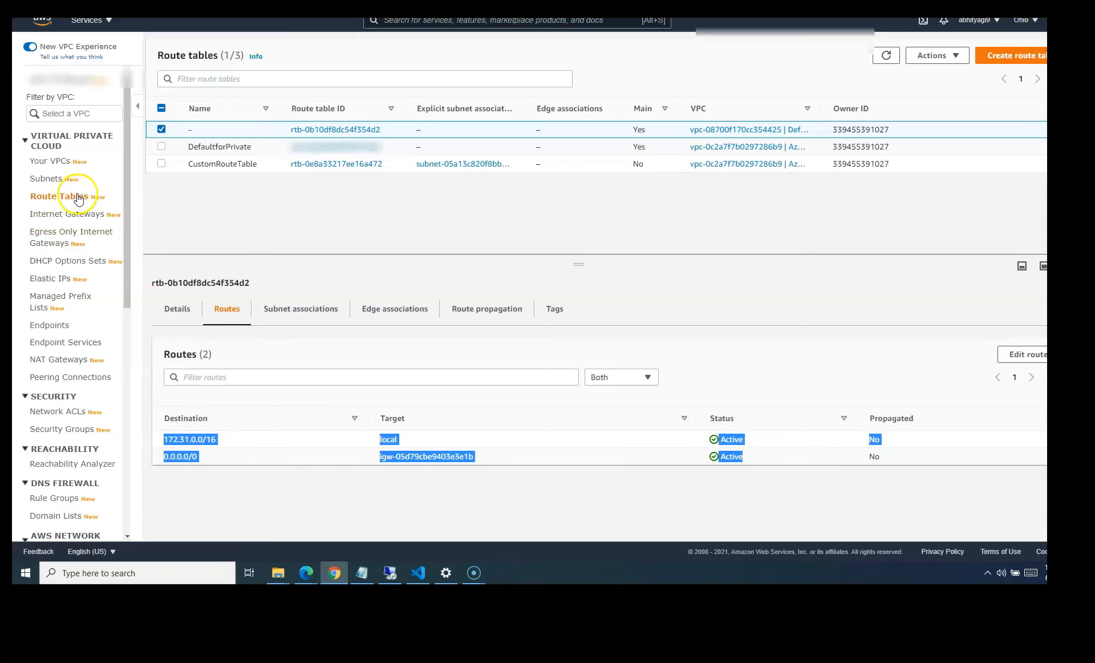
Review the internet gateways, then begin a new customer gateway at its Name field
click(72, 217)
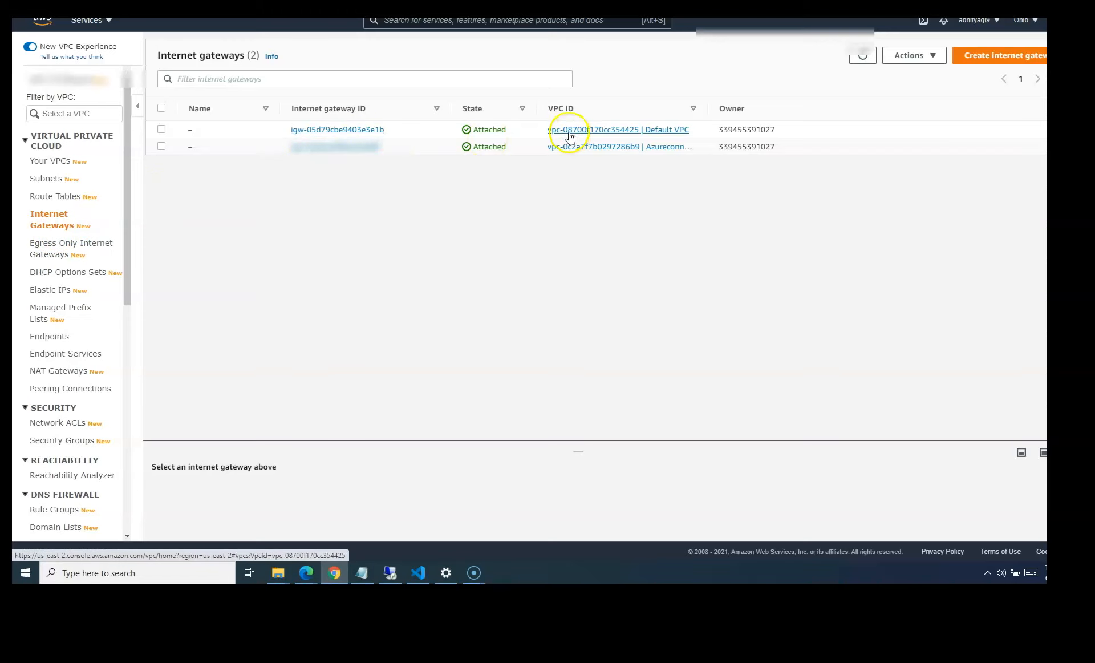
scroll(105, 286, down, 5)
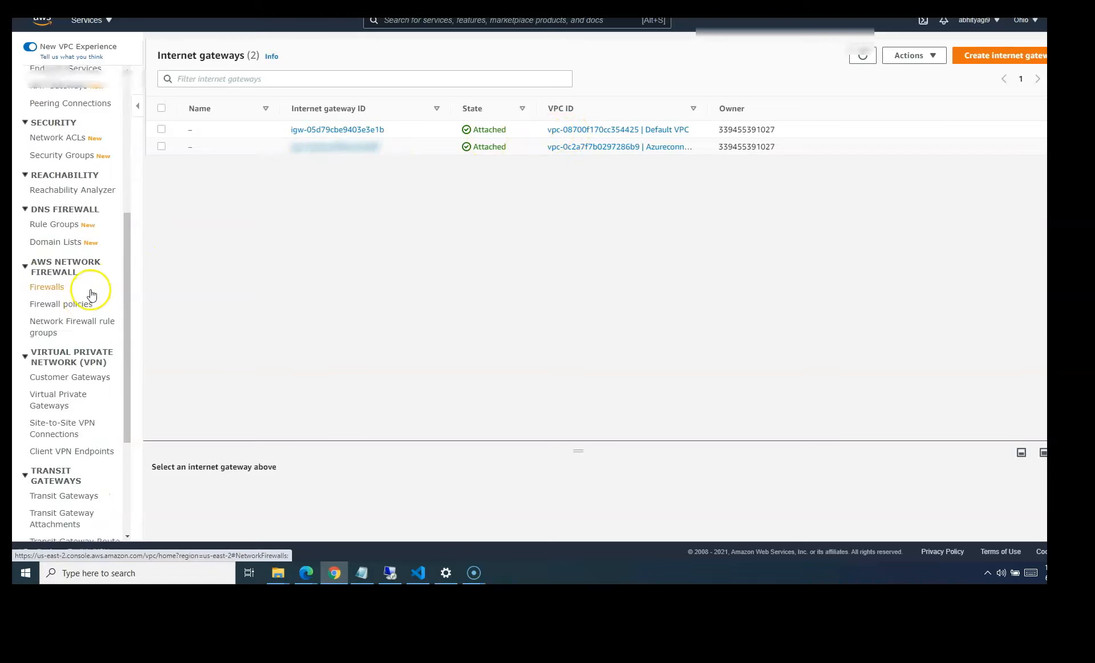
scroll(69, 322, down, 1)
click(79, 323)
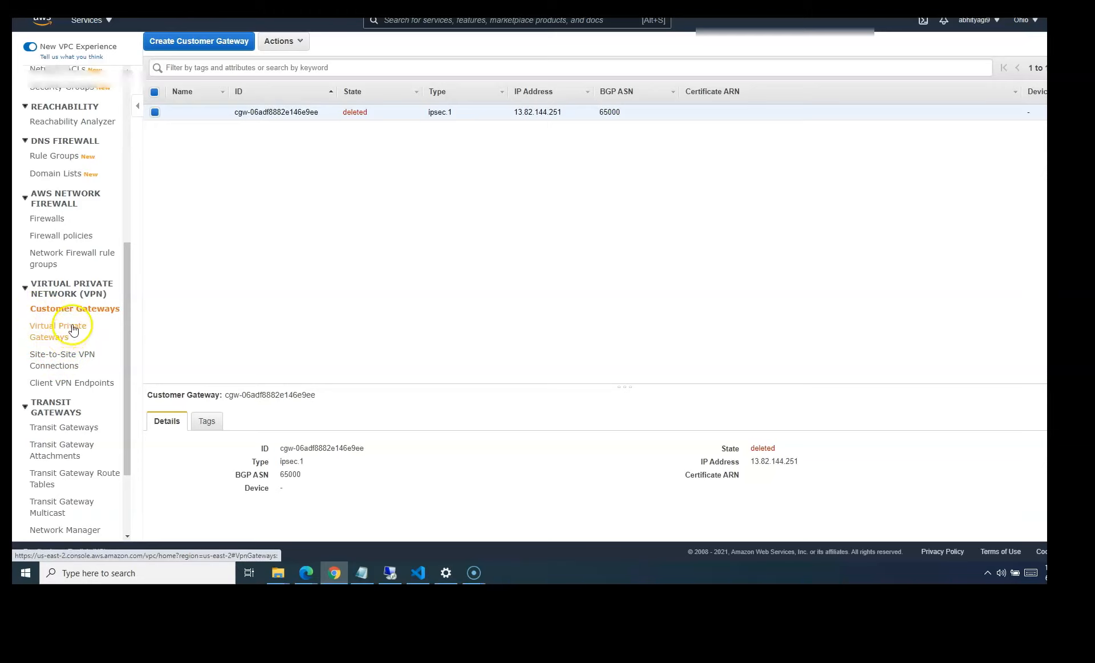
click(227, 41)
click(234, 174)
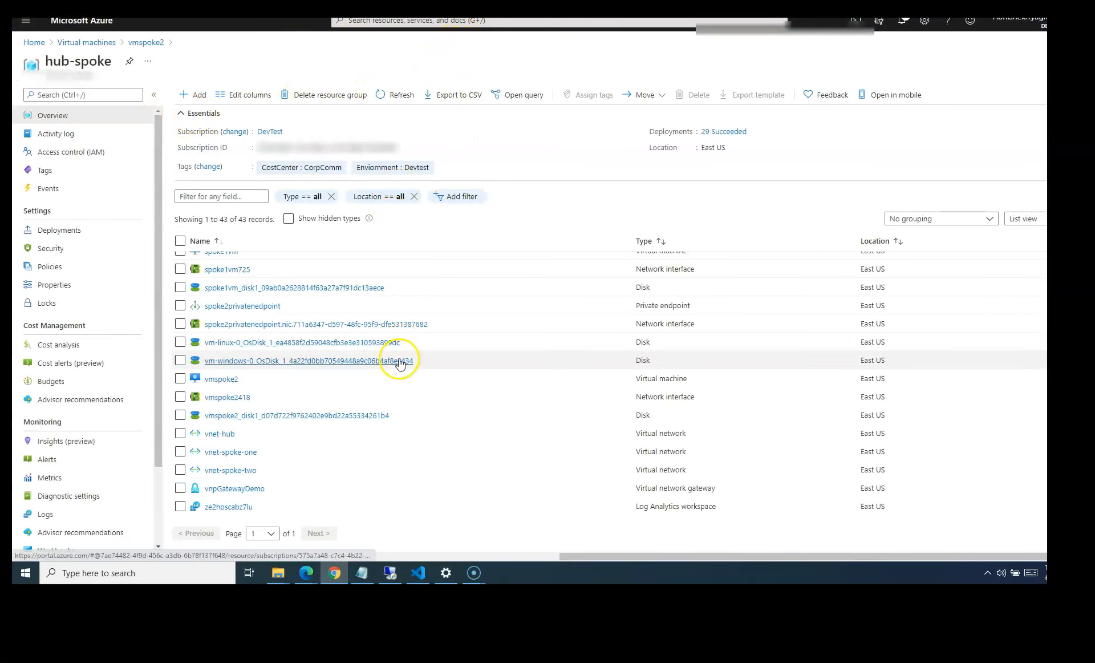
Paste the Azure vnpGatewayDemo gateway's public IP into the customer gateway's IP address
click(236, 489)
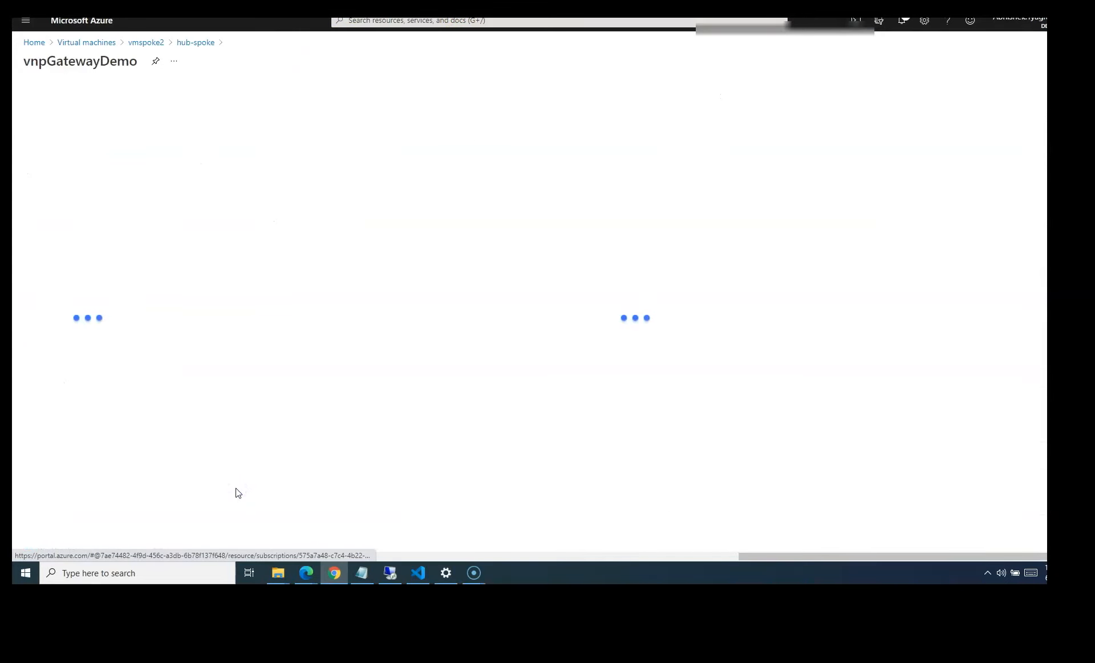
click(819, 193)
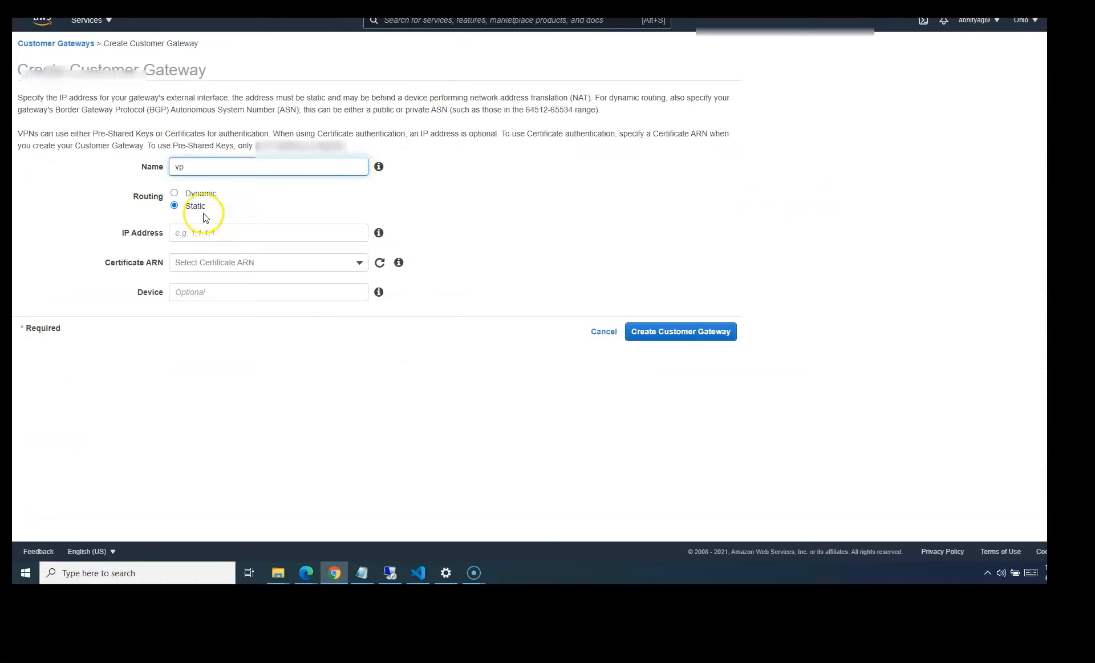
click(204, 232)
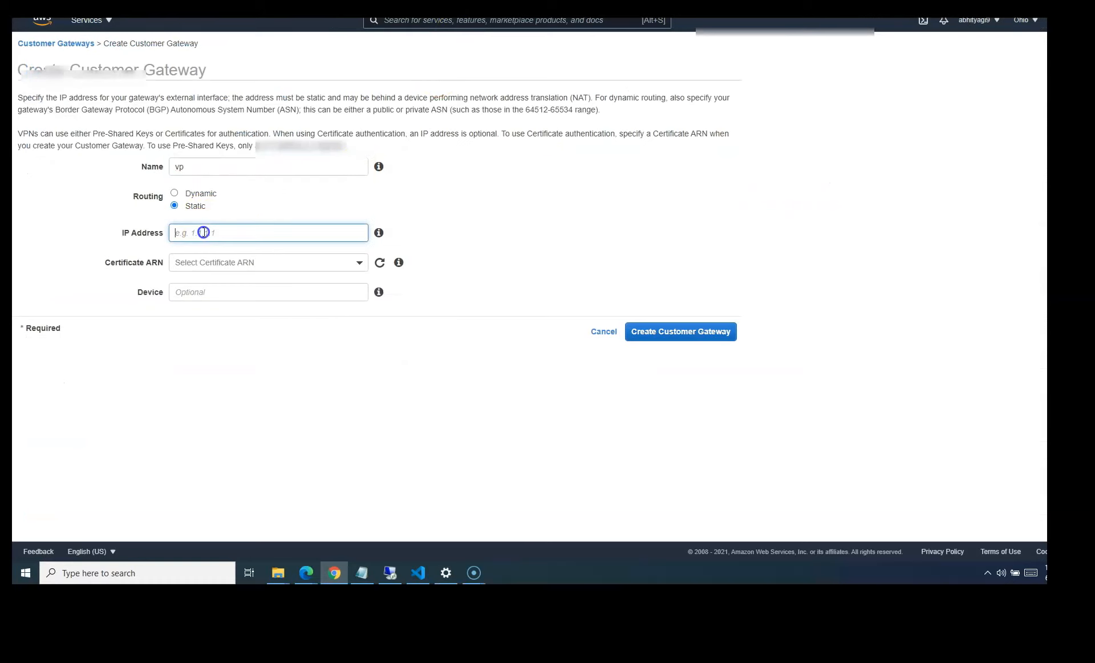
key(ctrl+v)
key(BackSpace)
key(BackSpace)
key(BackSpace)
key(BackSpace)
key(BackSpace)
key(BackSpace)
key(BackSpace)
key(BackSpace)
key(BackSpace)
key(BackSpace)
key(BackSpace)
key(BackSpace)
key(BackSpace)
key(BackSpace)
key(BackSpace)
click(270, 163)
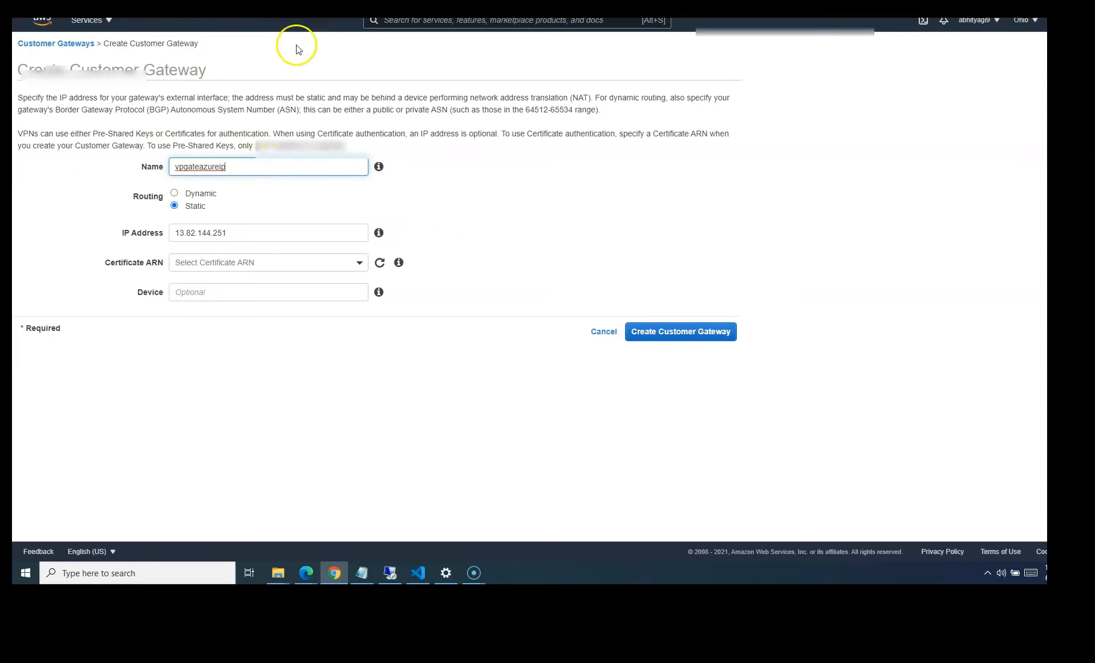
Name the customer gateway vpgateazureip and create it
drag(78, 80, 200, 76)
click(204, 75)
triple_click(204, 75)
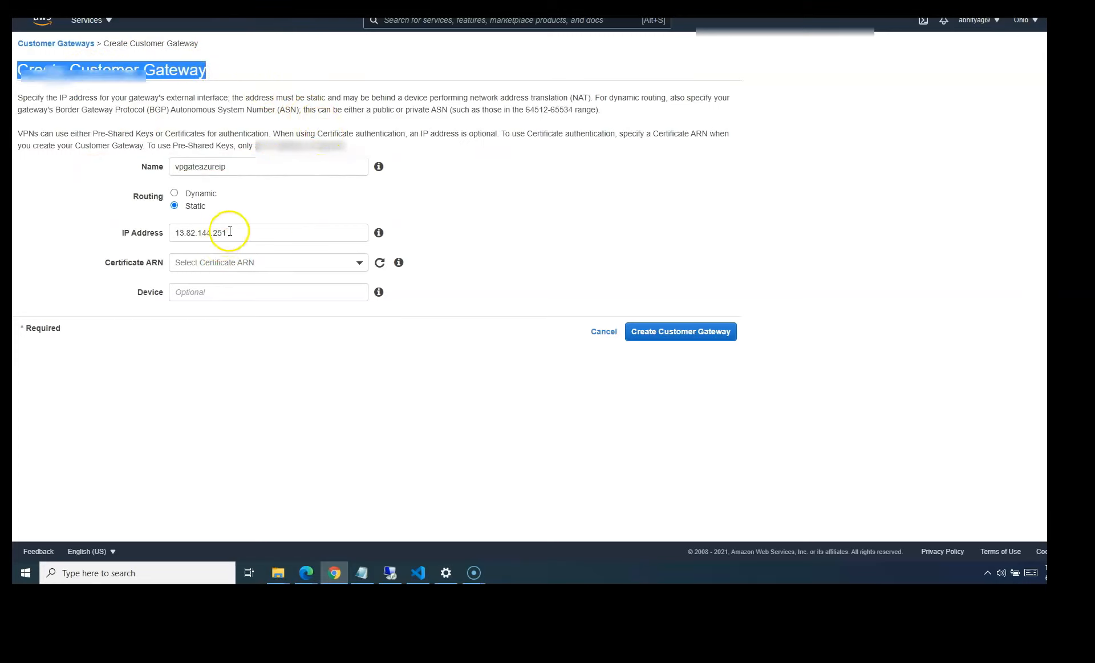
click(661, 333)
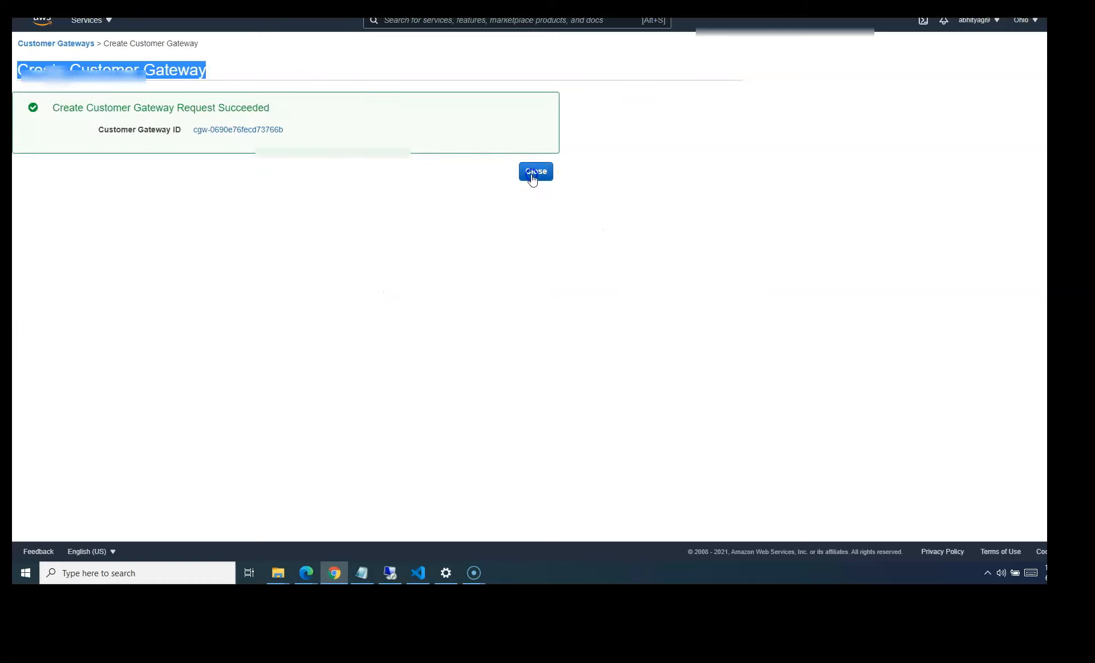
Select vpgateazureip, copy its ID, then start a new virtual private gateway
click(534, 173)
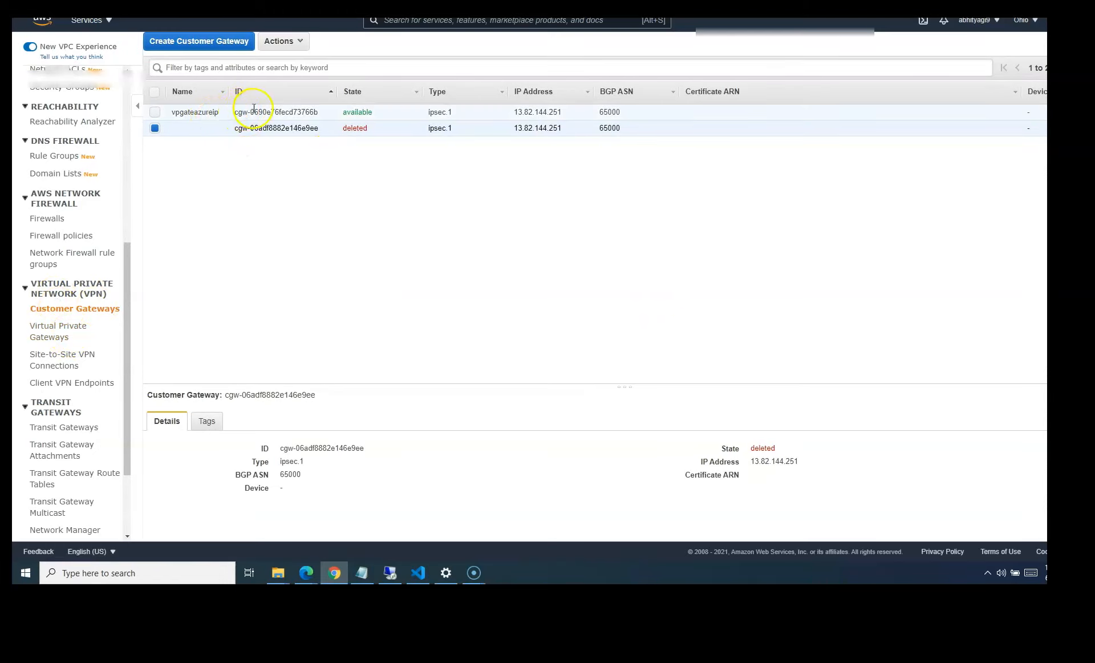
click(253, 111)
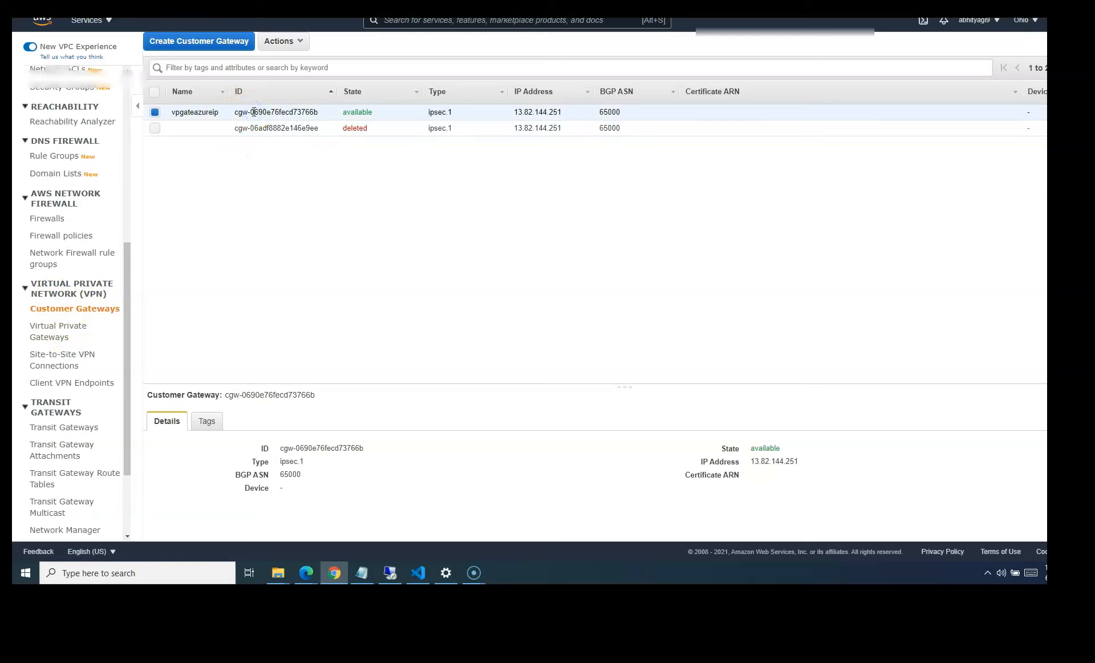
triple_click(258, 111)
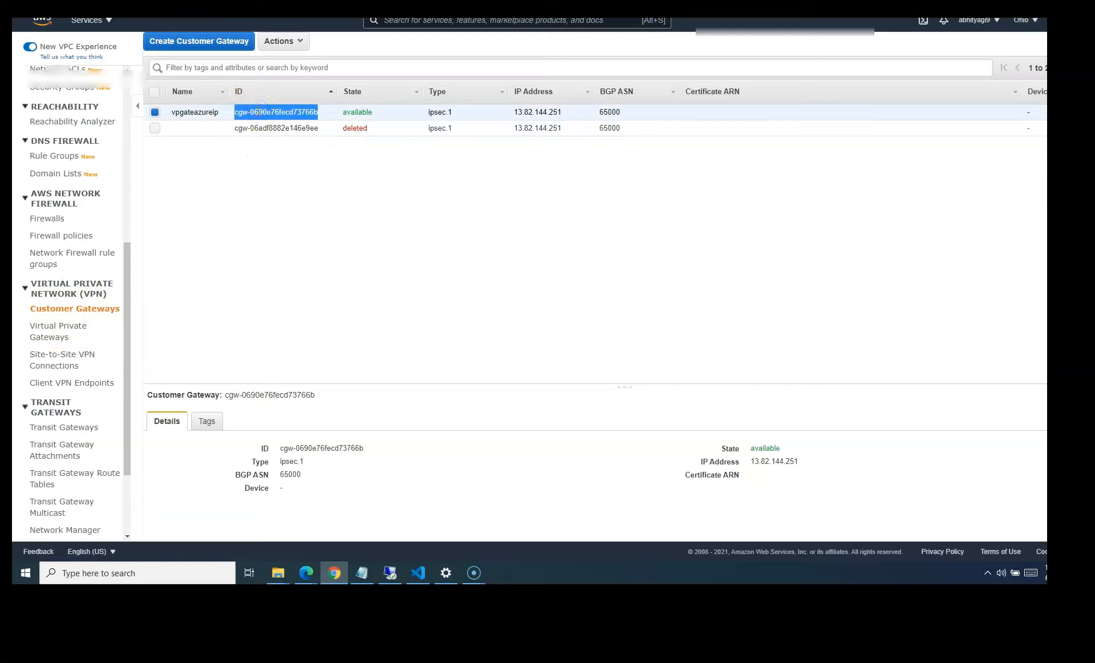
click(62, 338)
click(237, 53)
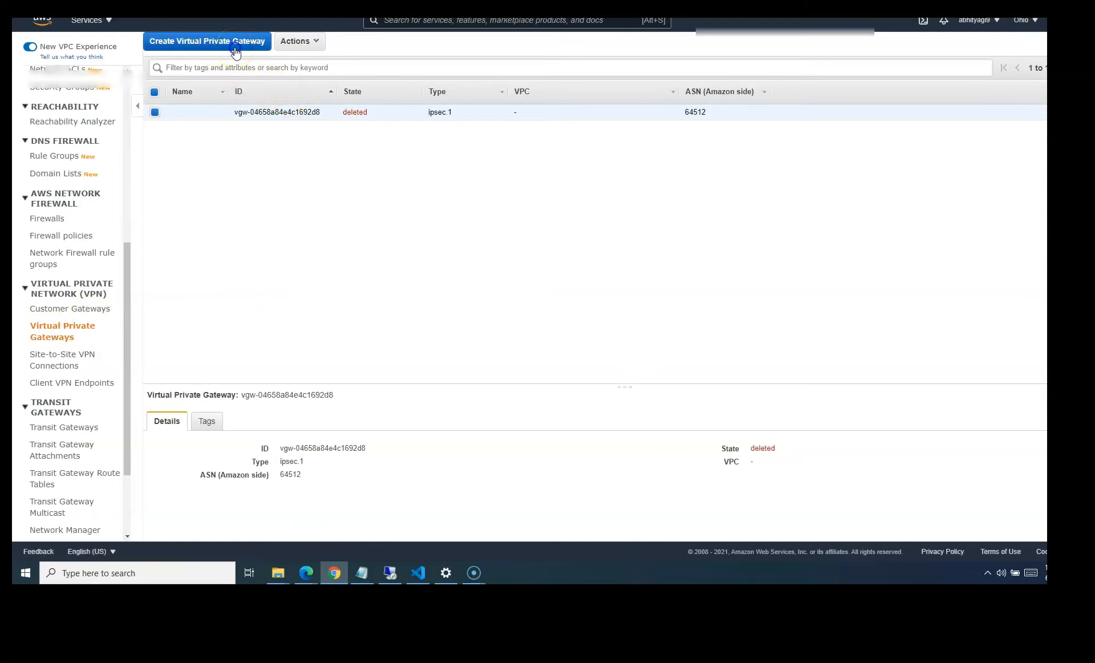
Create the virtual private gateway VpnGateway and select only it in the list
click(227, 117)
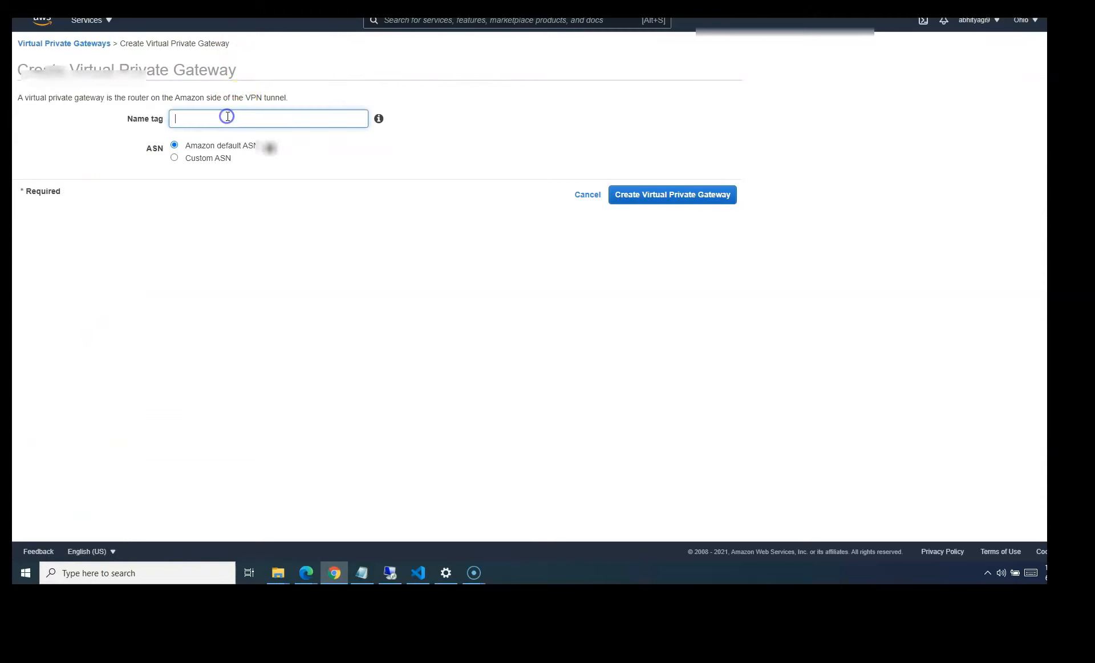
text(V)
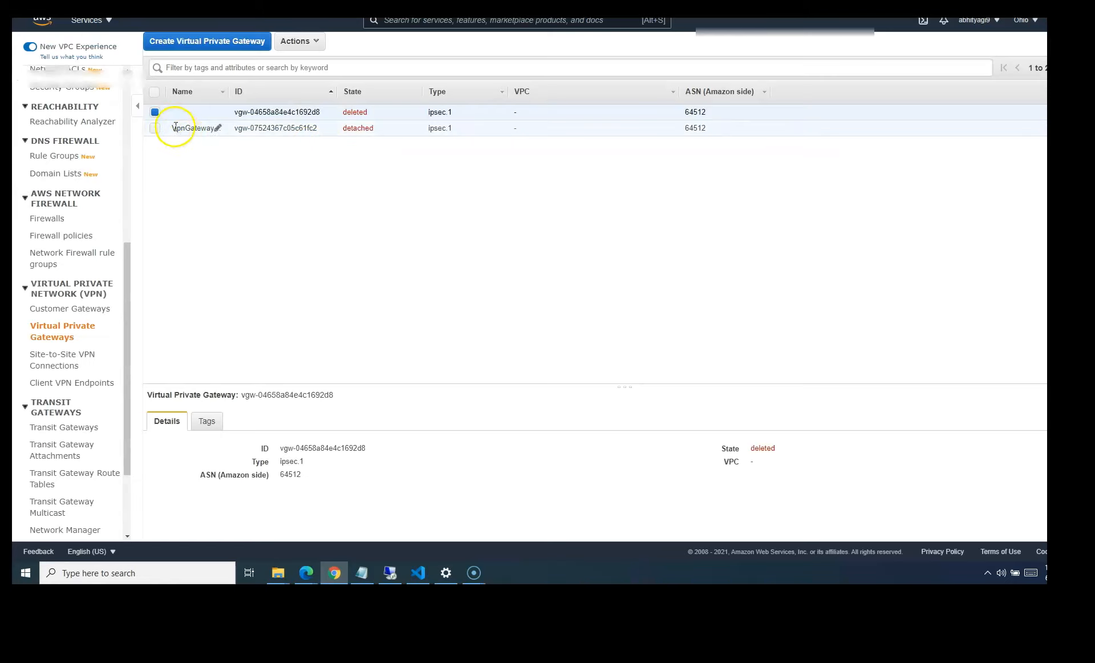
click(155, 128)
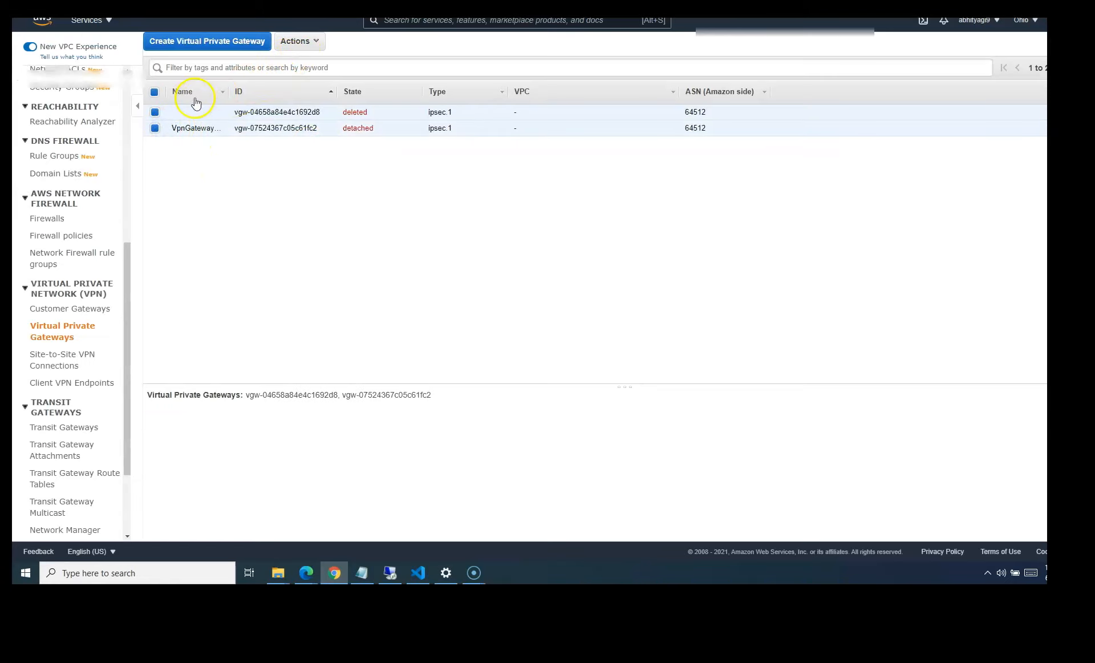
click(163, 113)
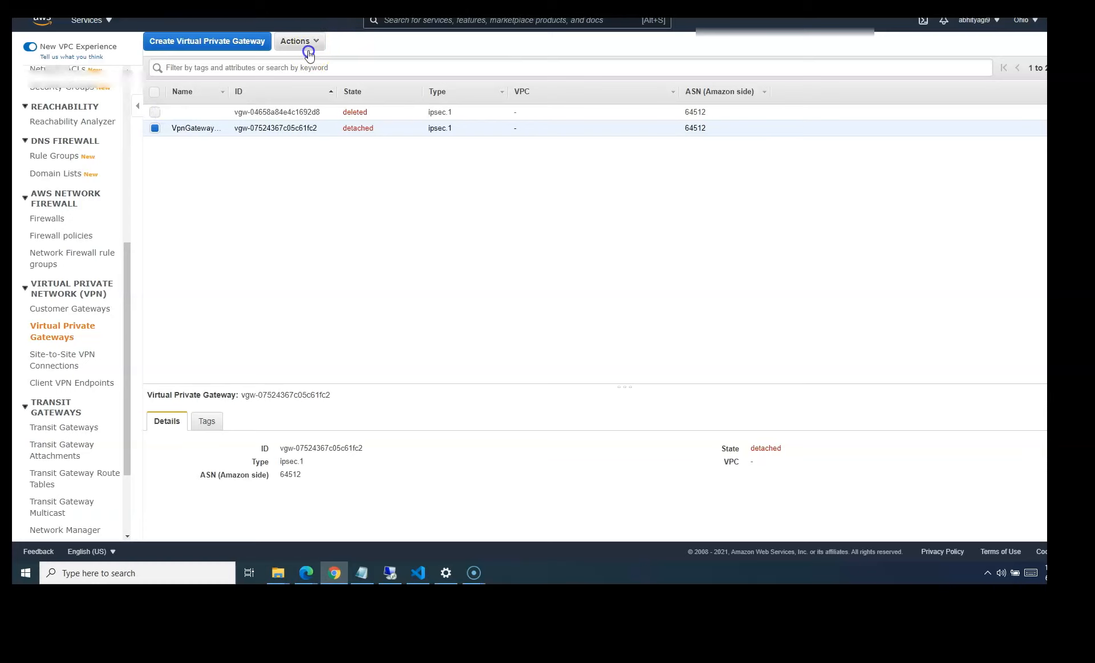
Attach VpnGateway to the Default VPC vpc-08700f170cc354425
click(304, 42)
drag(323, 68, 323, 77)
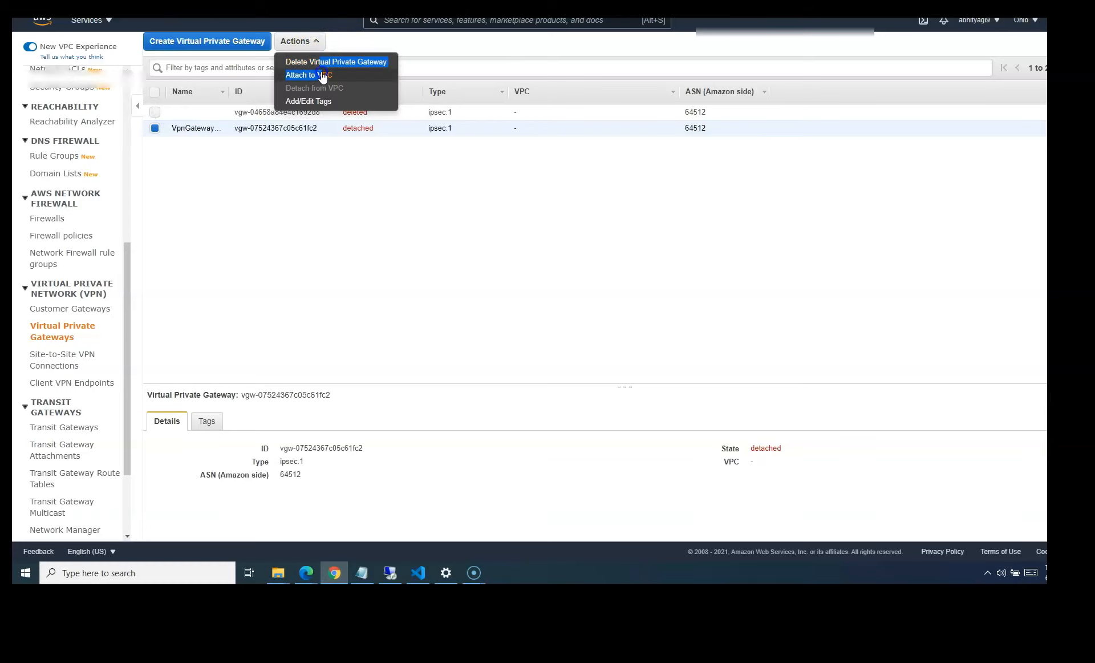
click(322, 75)
click(313, 147)
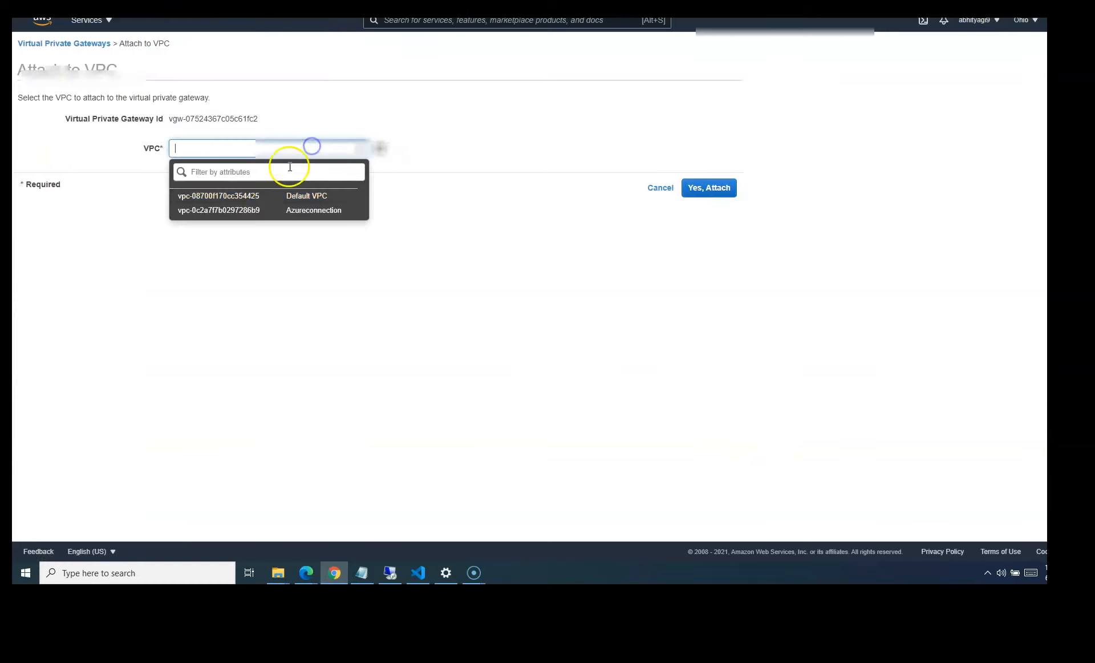
click(246, 198)
click(716, 187)
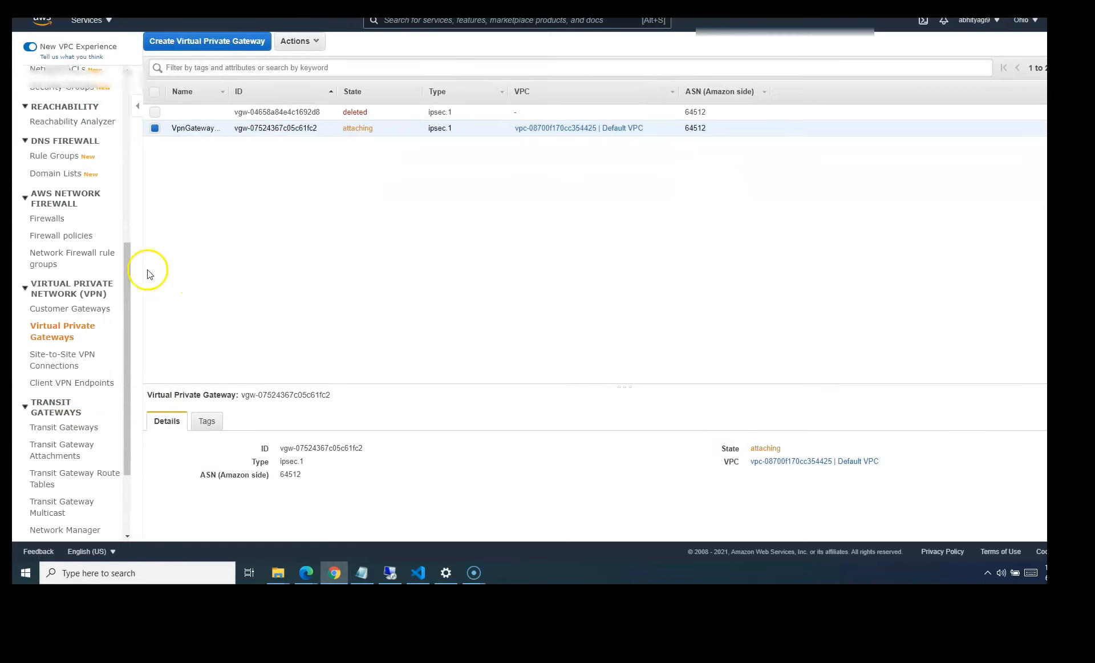
Start a new site-to-site VPN connection named awsConectionazure
click(73, 361)
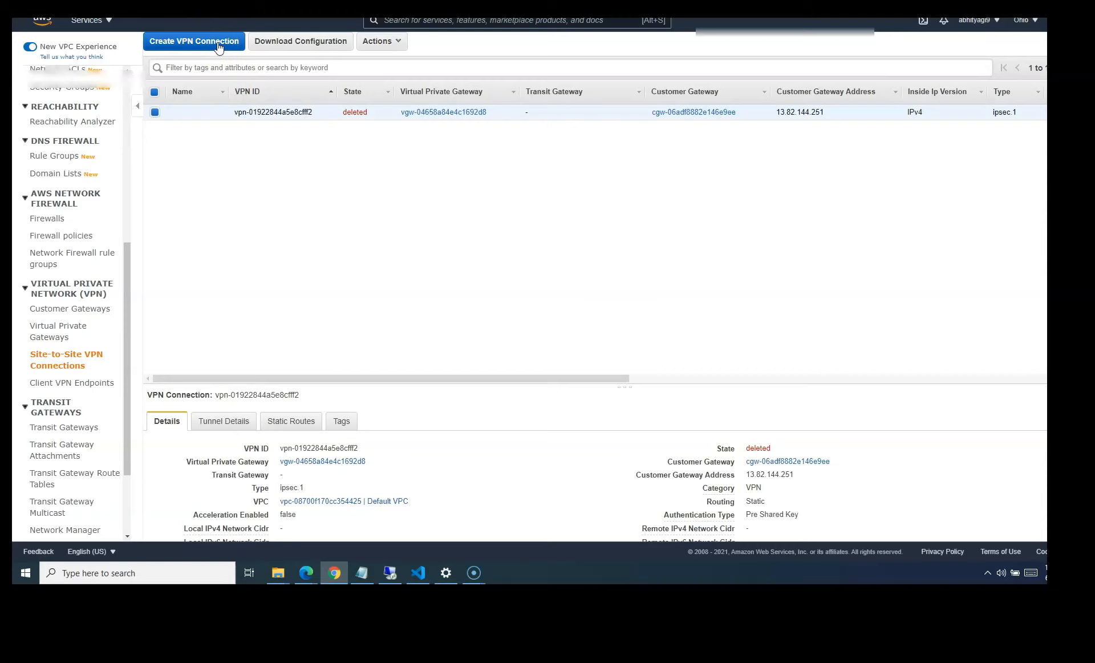
click(218, 44)
click(297, 126)
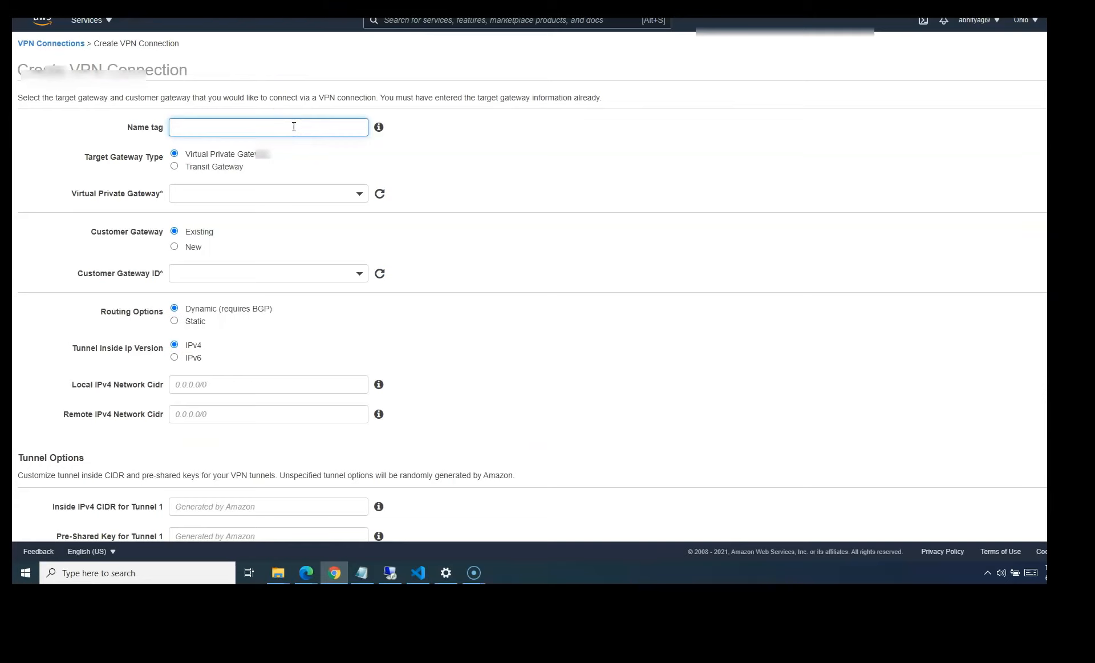
scroll(269, 169, down, 3)
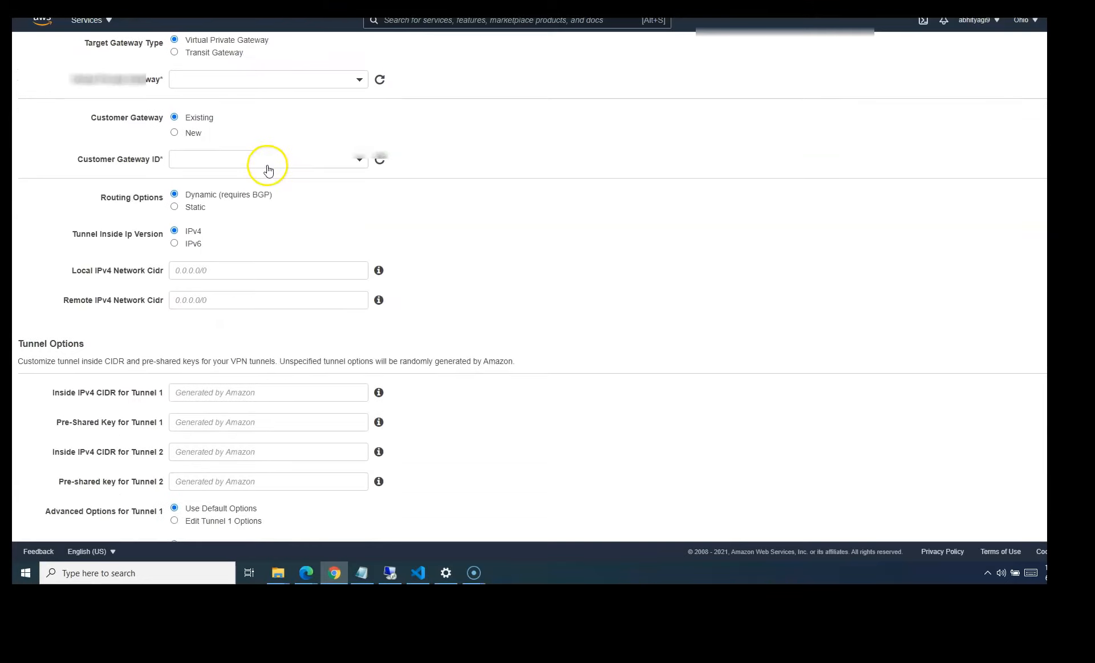
scroll(263, 175, up, 3)
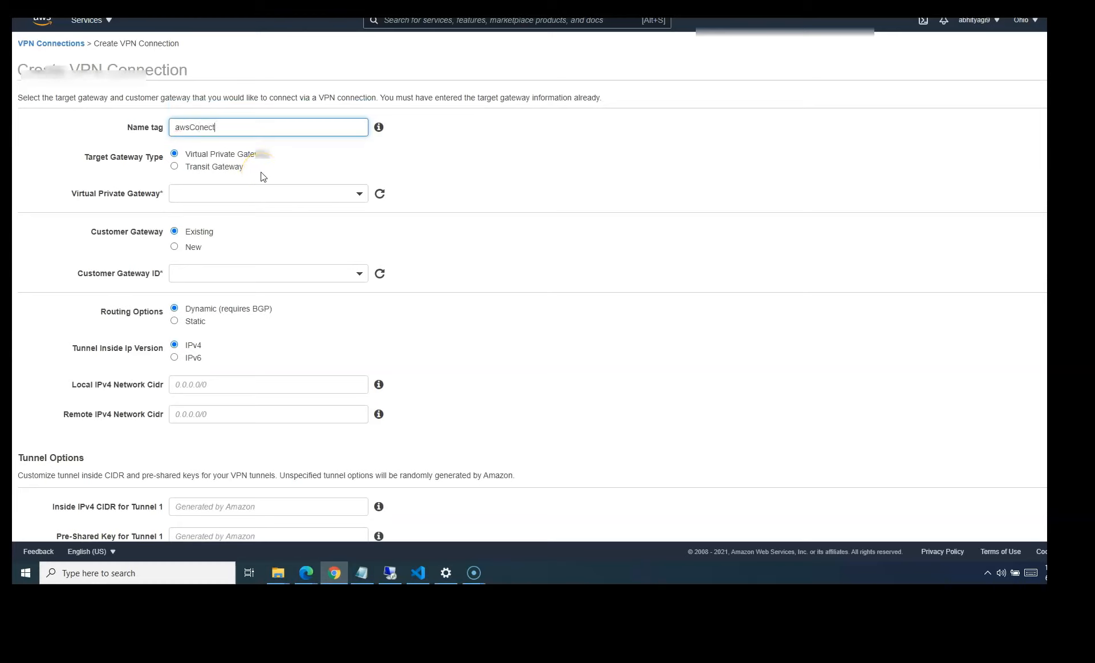
text(zure)
Choose the new virtual private gateway, customer gateway cgw-0690e76fecd73766b, and static routing
click(251, 193)
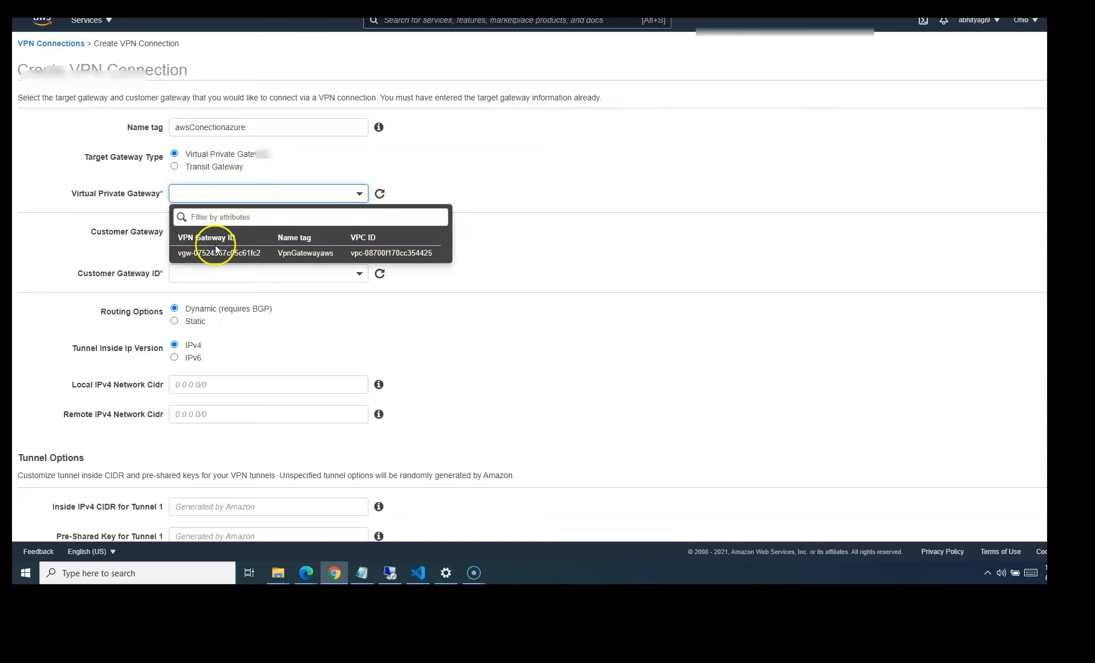
click(214, 248)
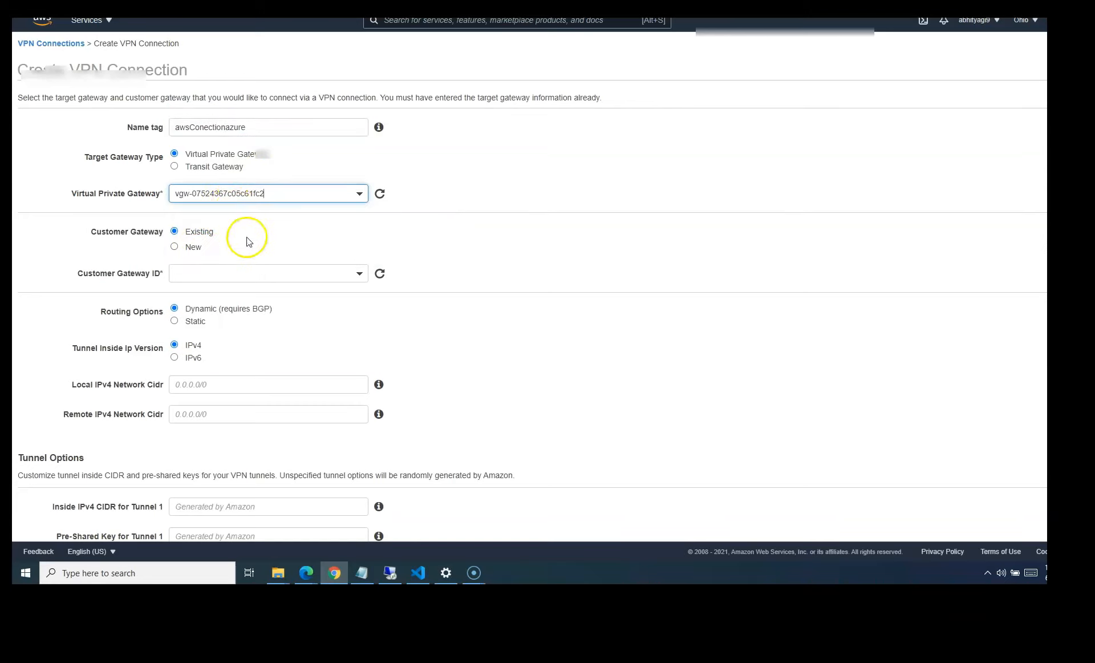
click(239, 273)
click(213, 329)
click(195, 321)
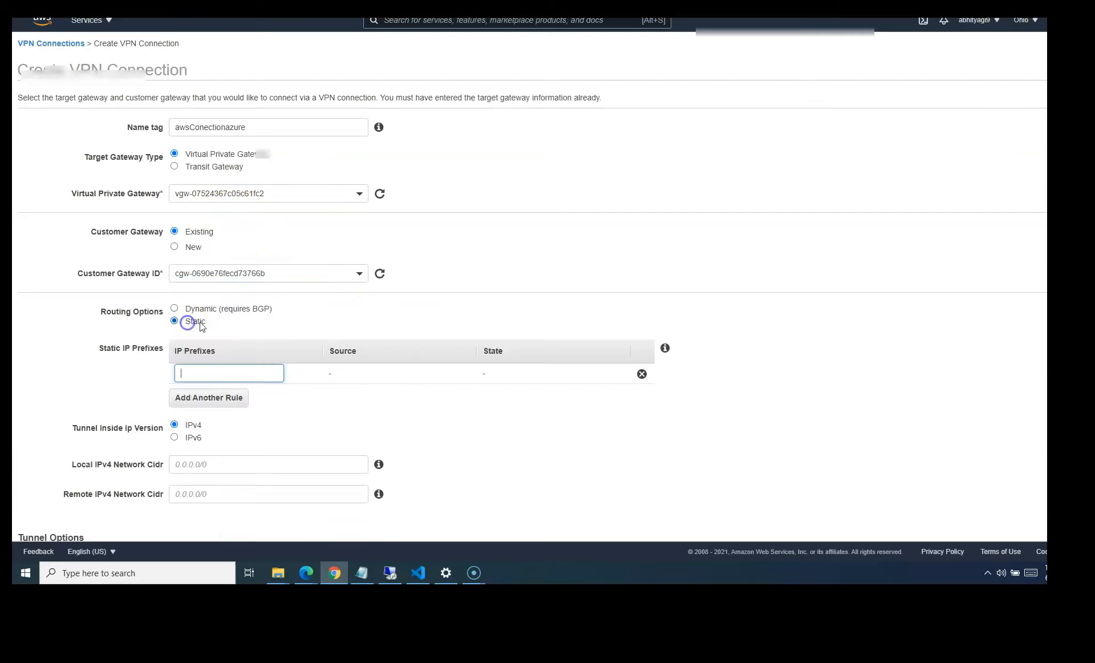
Enter static IP prefixes 10.0.0.0/20, 10.100.0.0/16 and 10.200.0.0/16
scroll(247, 320, down, 1)
click(244, 322)
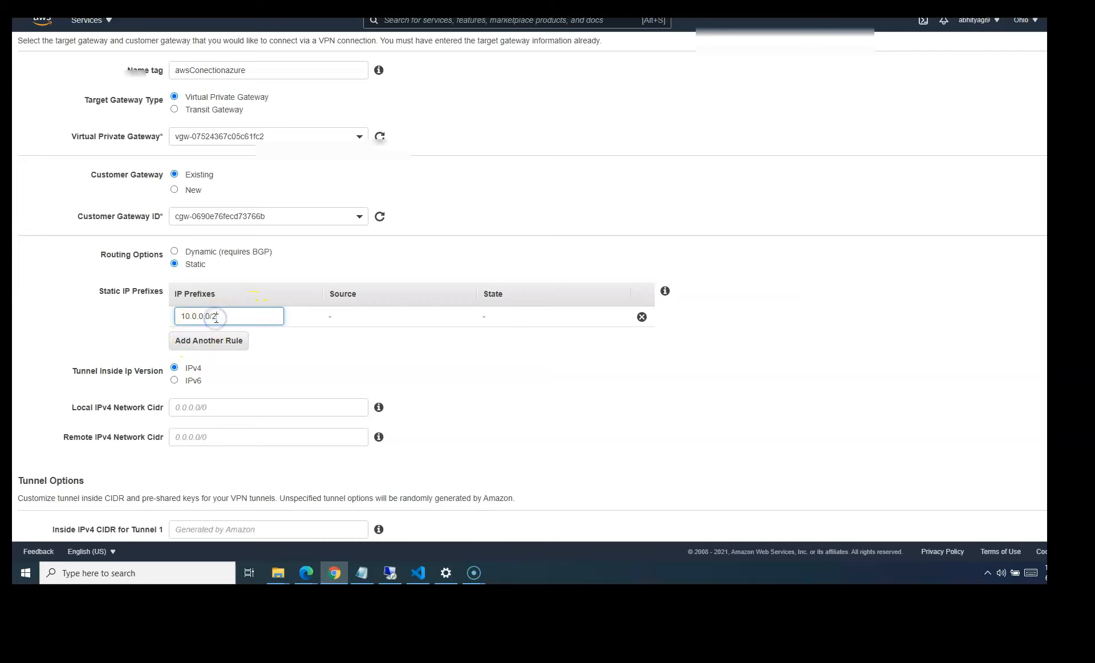
click(226, 341)
text(10.100.0.0/16)
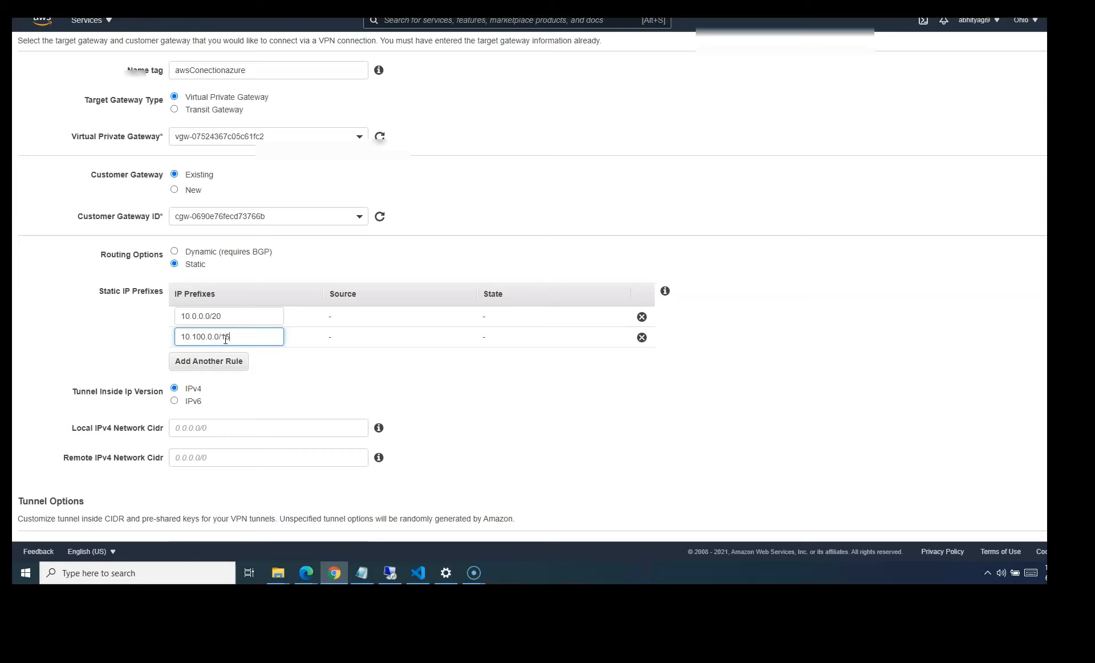
drag(247, 333, 151, 345)
key(ctrl+c)
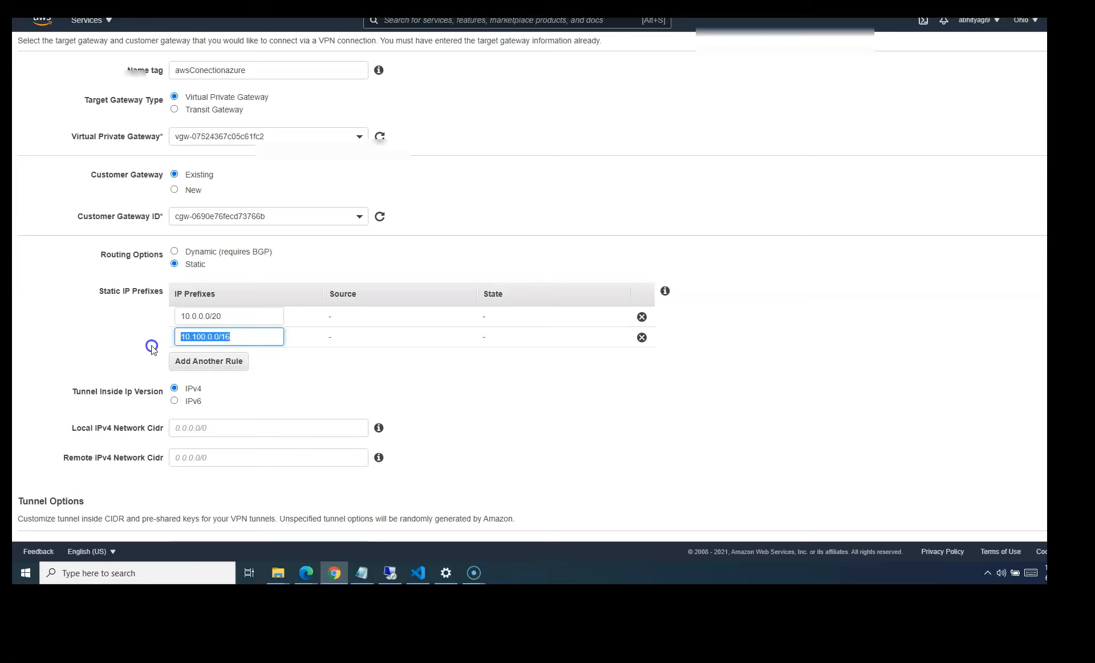
click(197, 362)
key(ctrl+v)
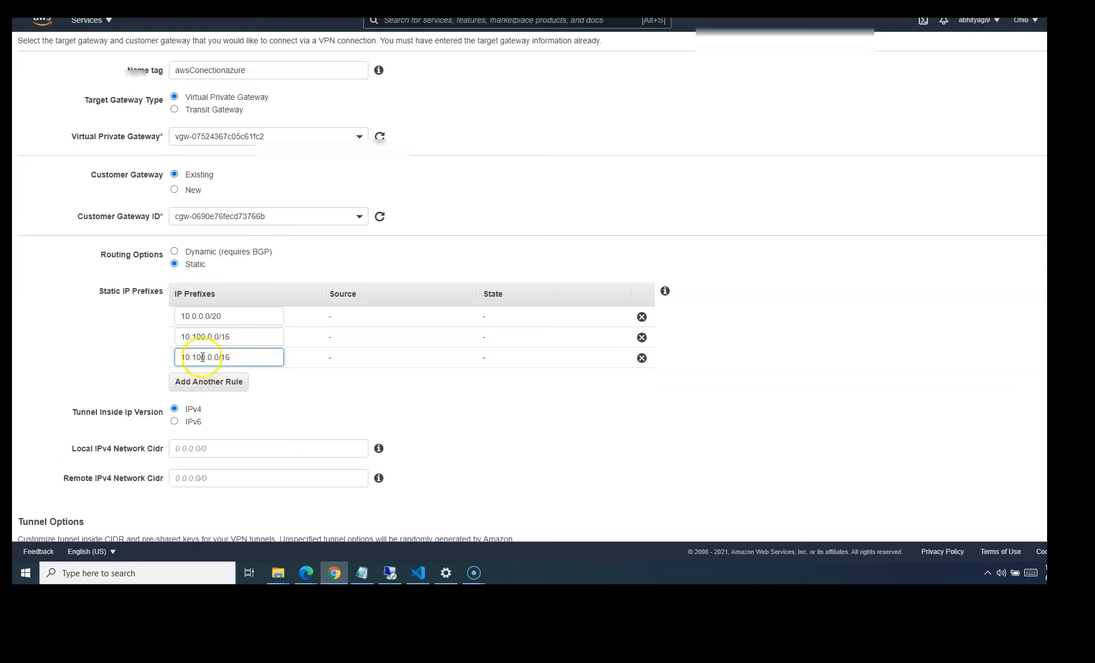
click(197, 357)
click(320, 374)
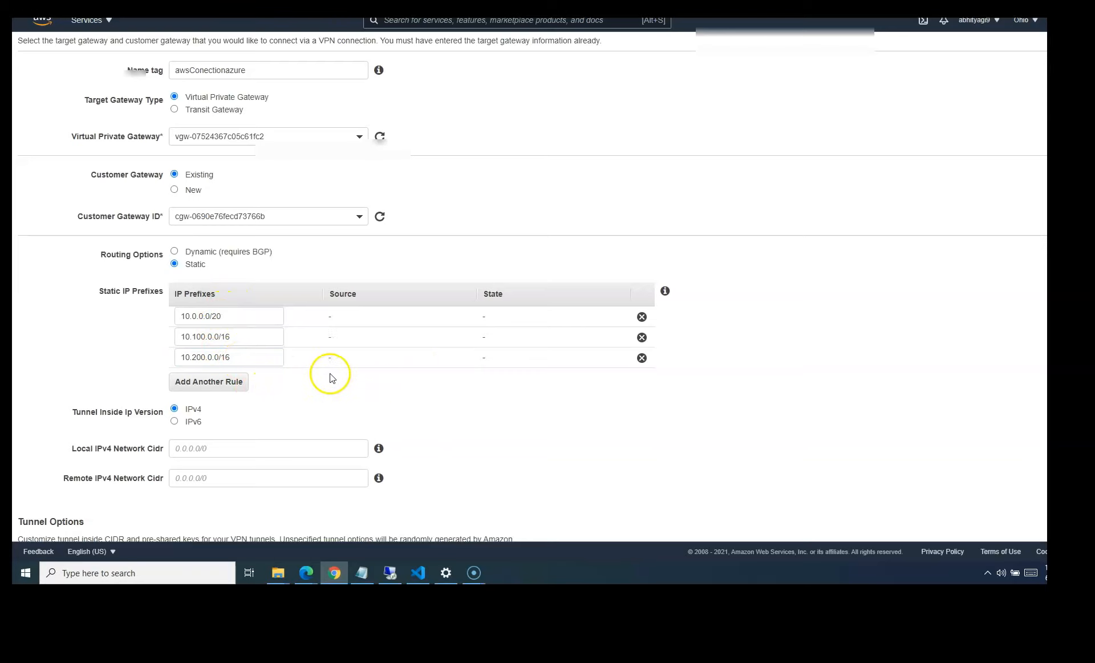
Create the VPN connection and close the success message
scroll(375, 378, down, 3)
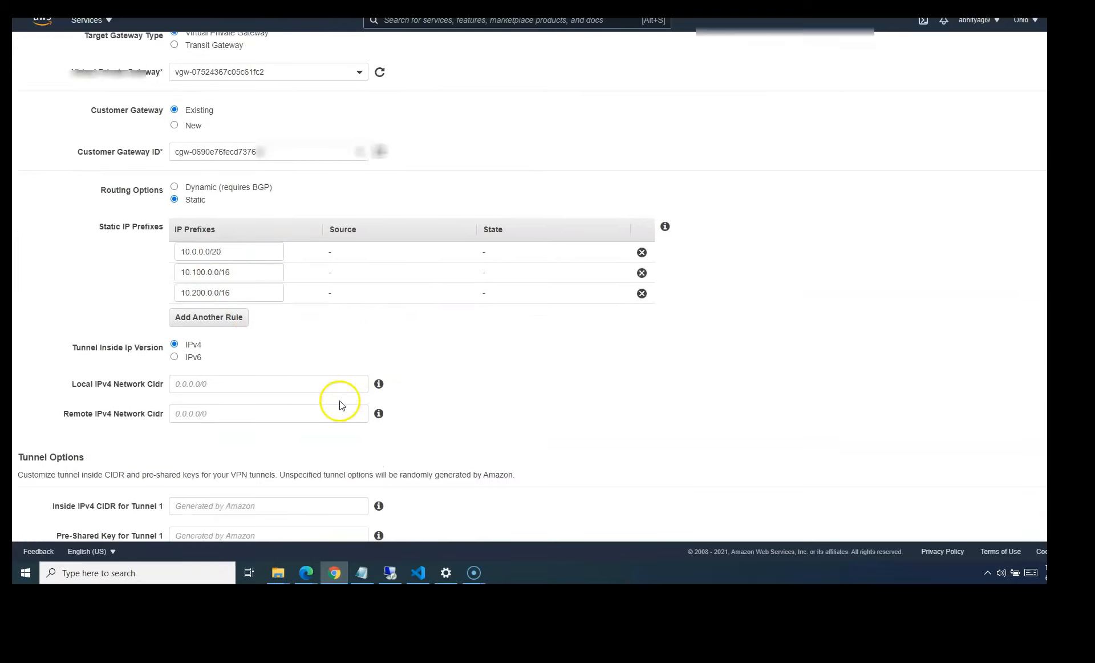
scroll(650, 344, down, 2)
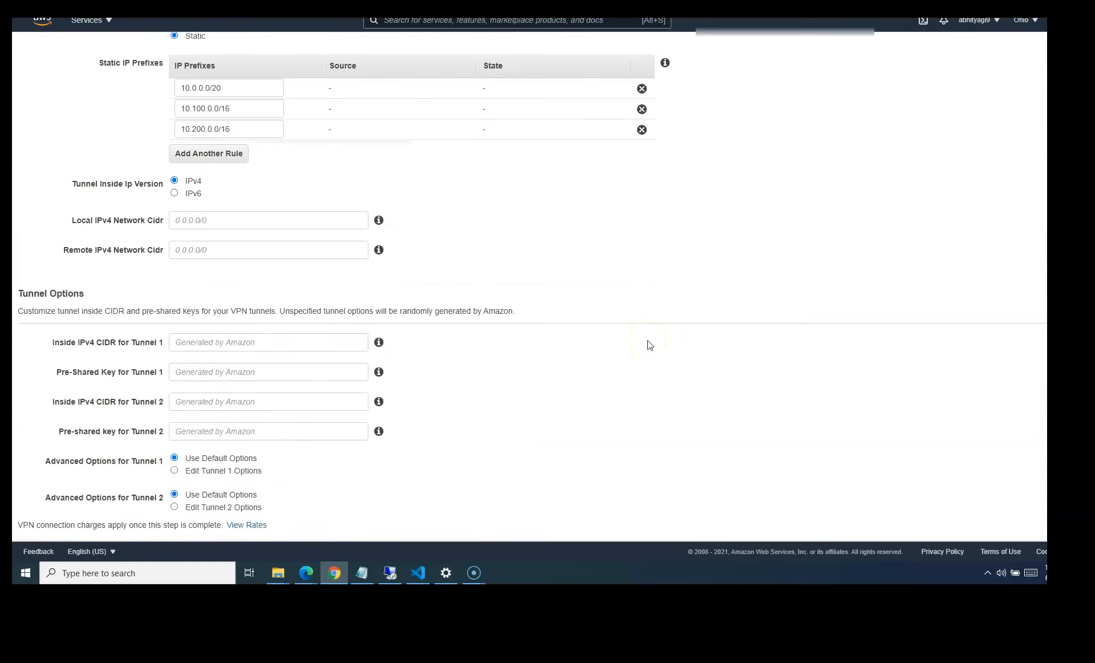
scroll(649, 343, down, 1)
click(1018, 526)
click(533, 171)
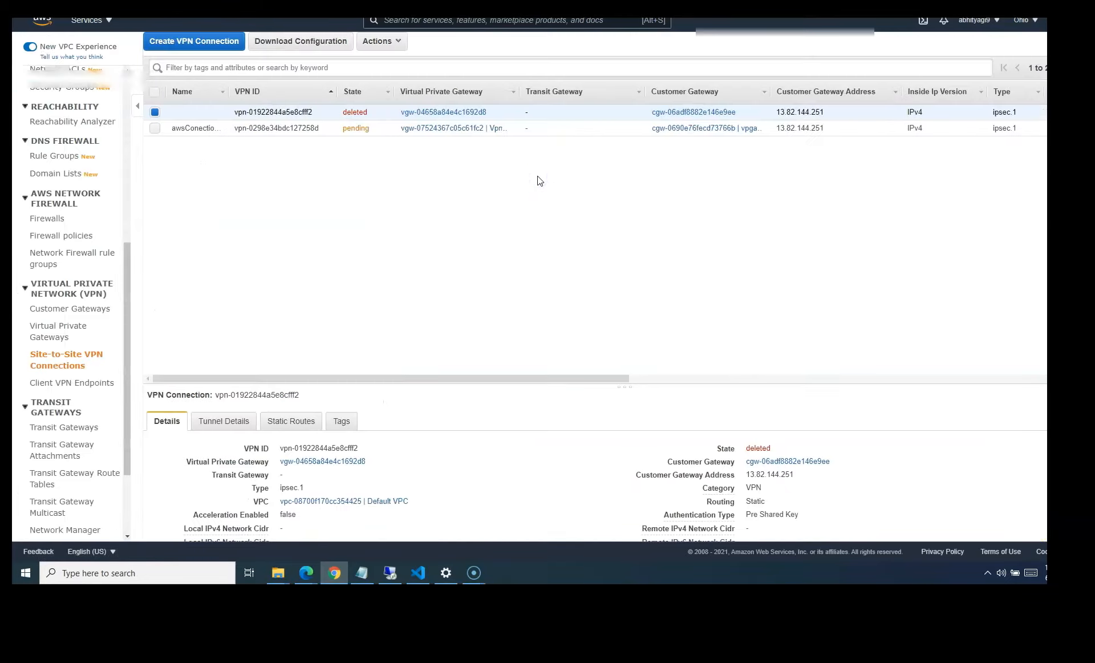
Download the Generic vendor configuration for vpn-0298e34bdc127258d and open the .txt file
click(154, 127)
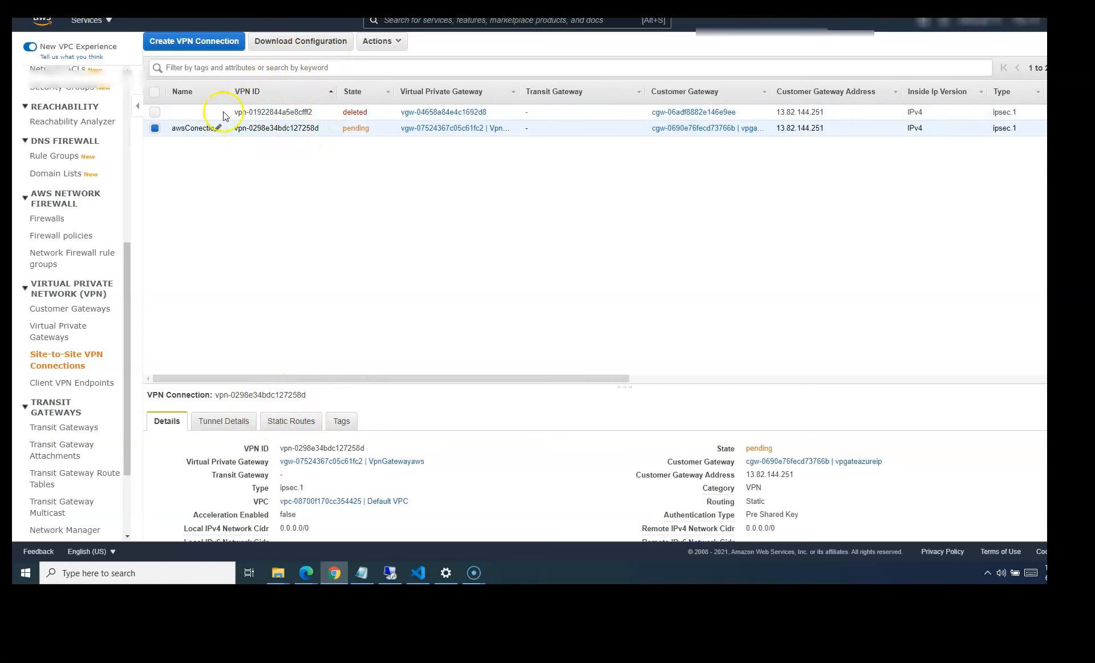
click(301, 41)
click(561, 267)
click(537, 350)
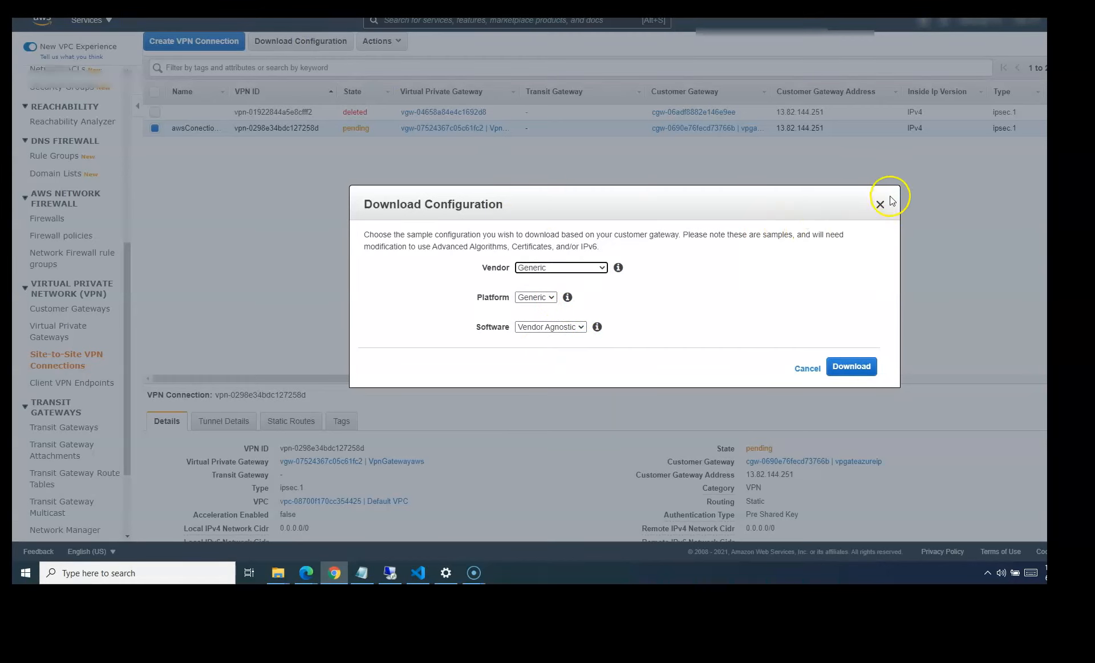
click(837, 369)
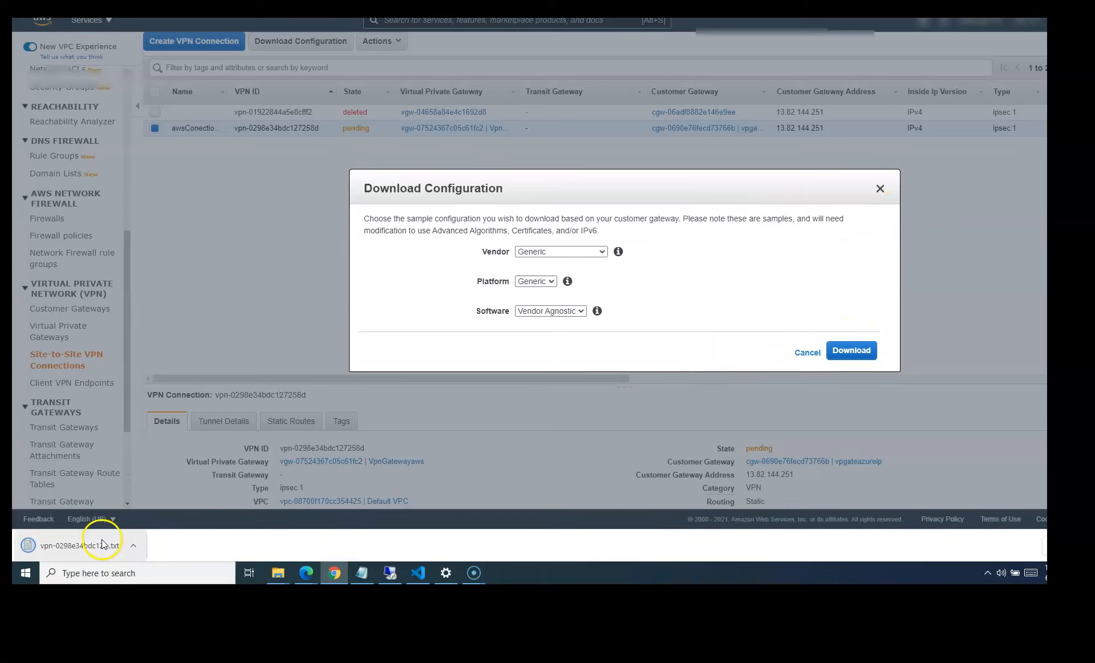
click(101, 544)
Find and select tunnel 1's pre-shared key in the VPN configuration
scroll(465, 378, down, 3)
scroll(465, 378, down, 8)
scroll(454, 393, up, 3)
scroll(454, 393, up, 4)
scroll(454, 394, down, 3)
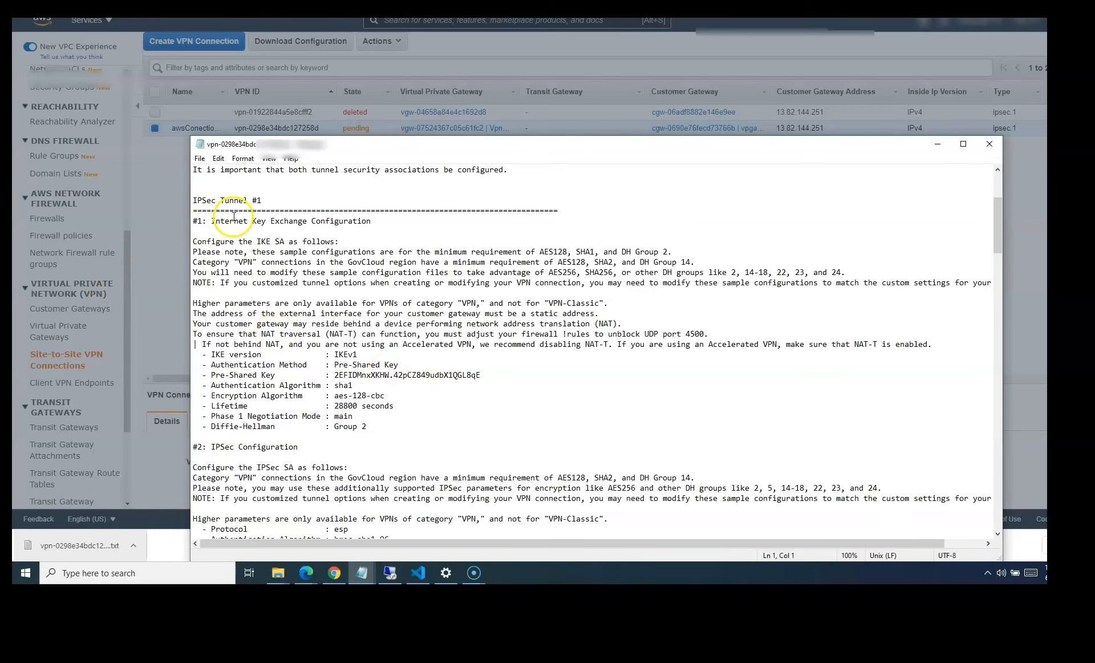
scroll(276, 319, down, 11)
scroll(276, 320, down, 11)
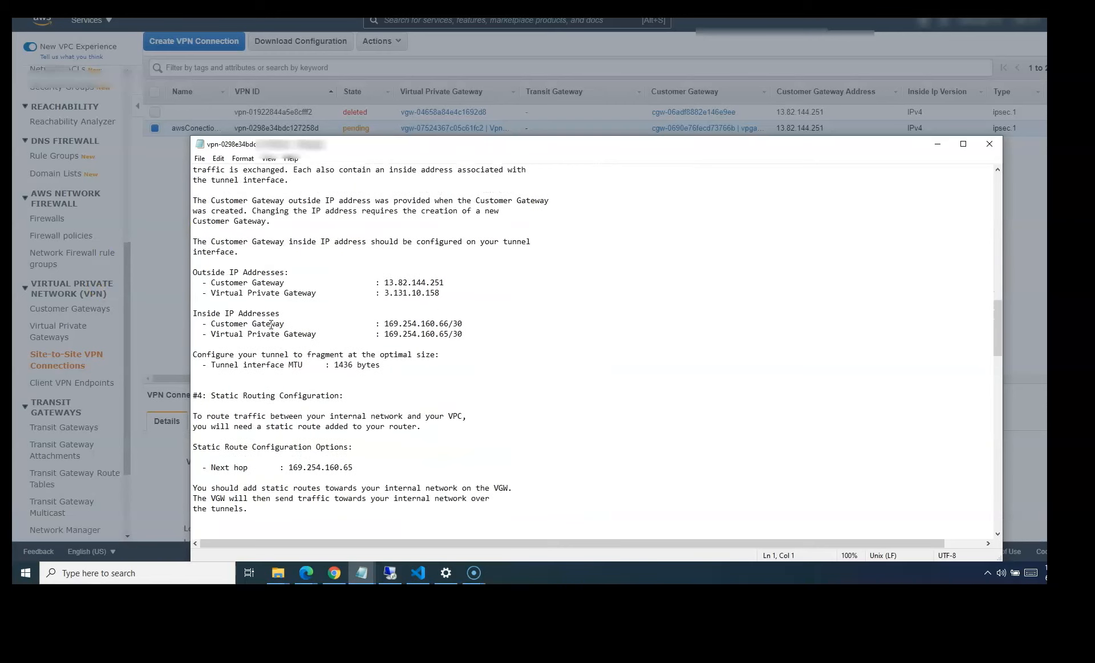
scroll(271, 324, down, 5)
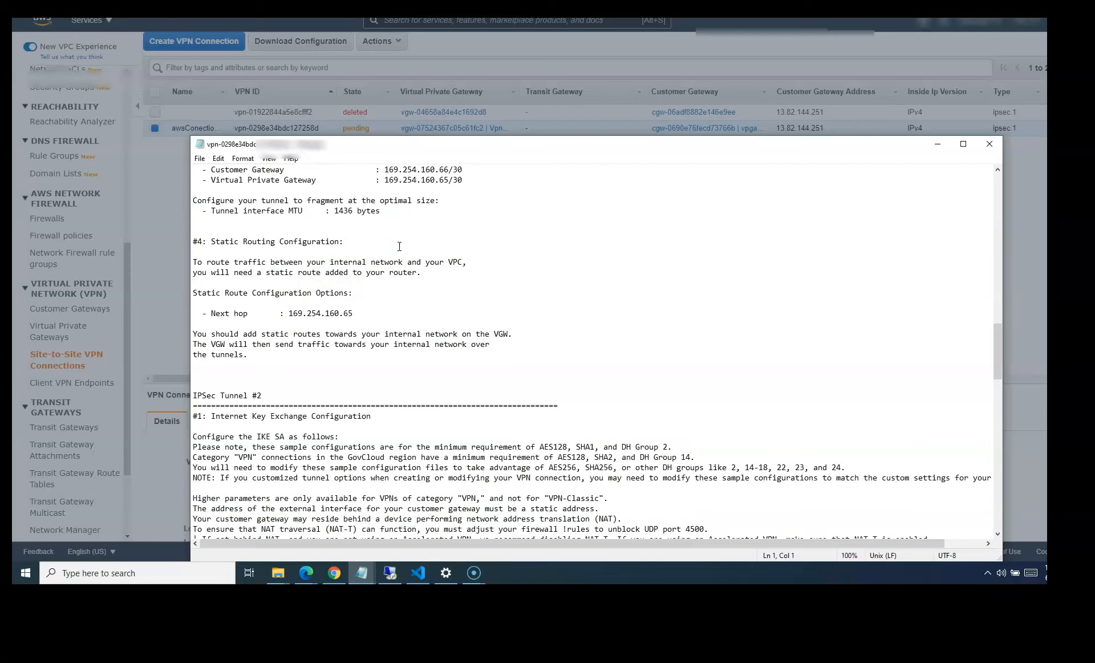
scroll(403, 264, up, 3)
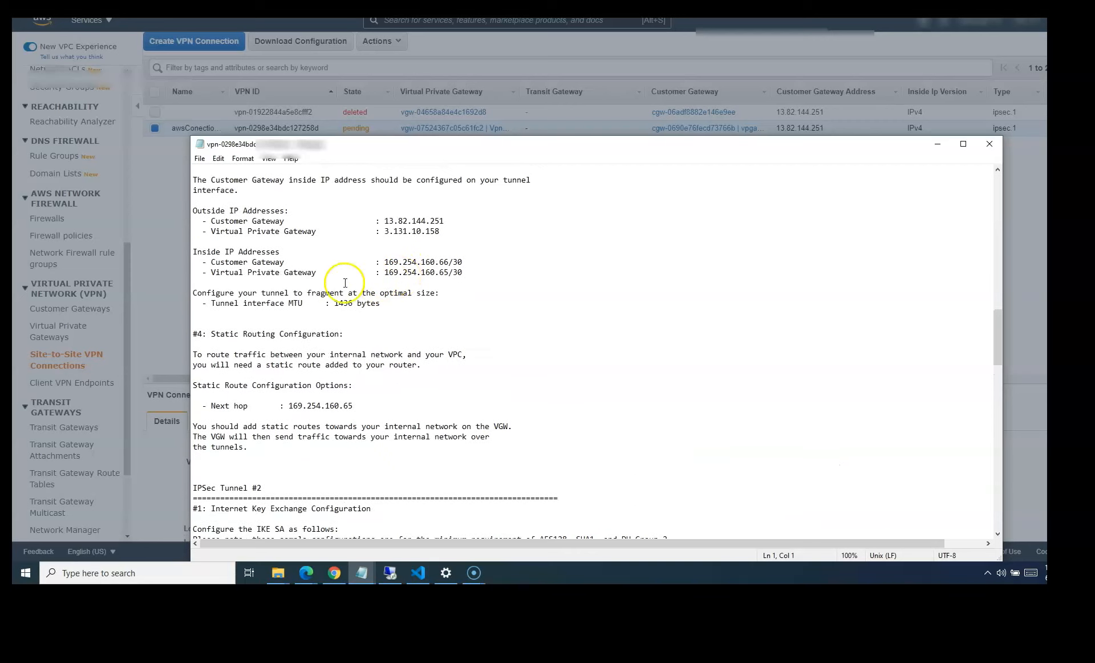
scroll(294, 254, up, 6)
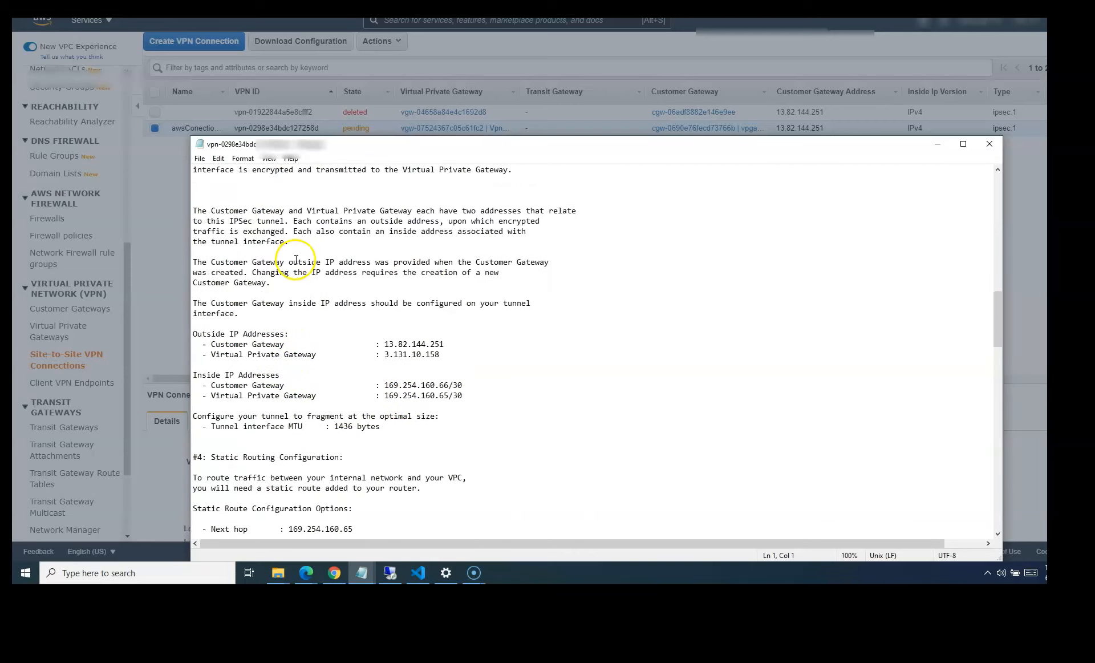
scroll(297, 260, up, 8)
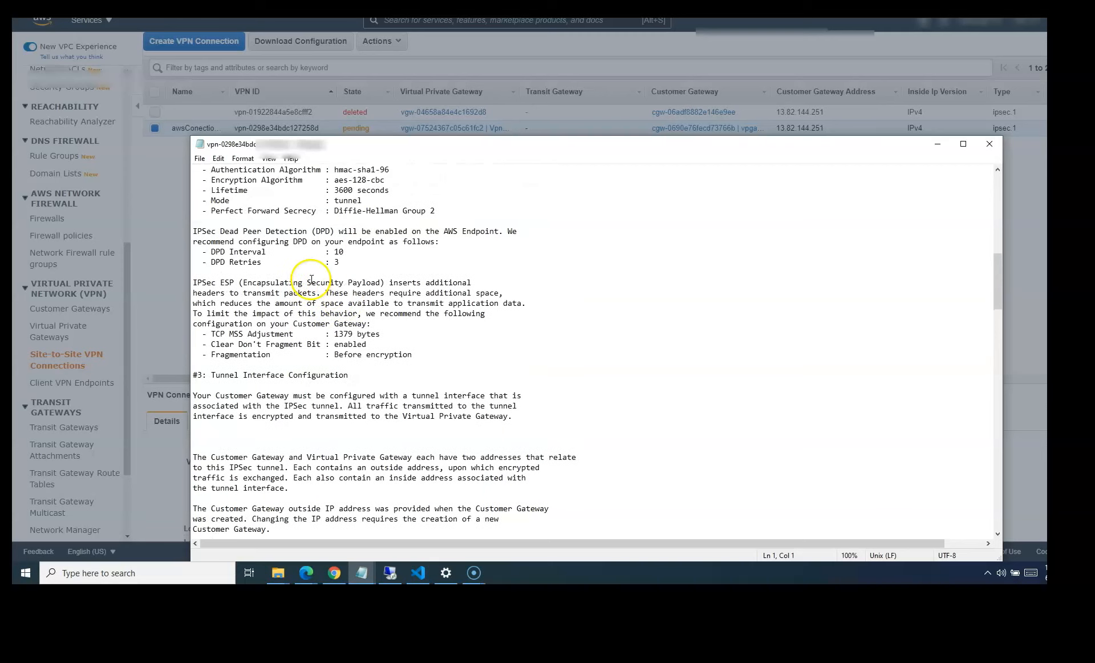
scroll(383, 326, up, 6)
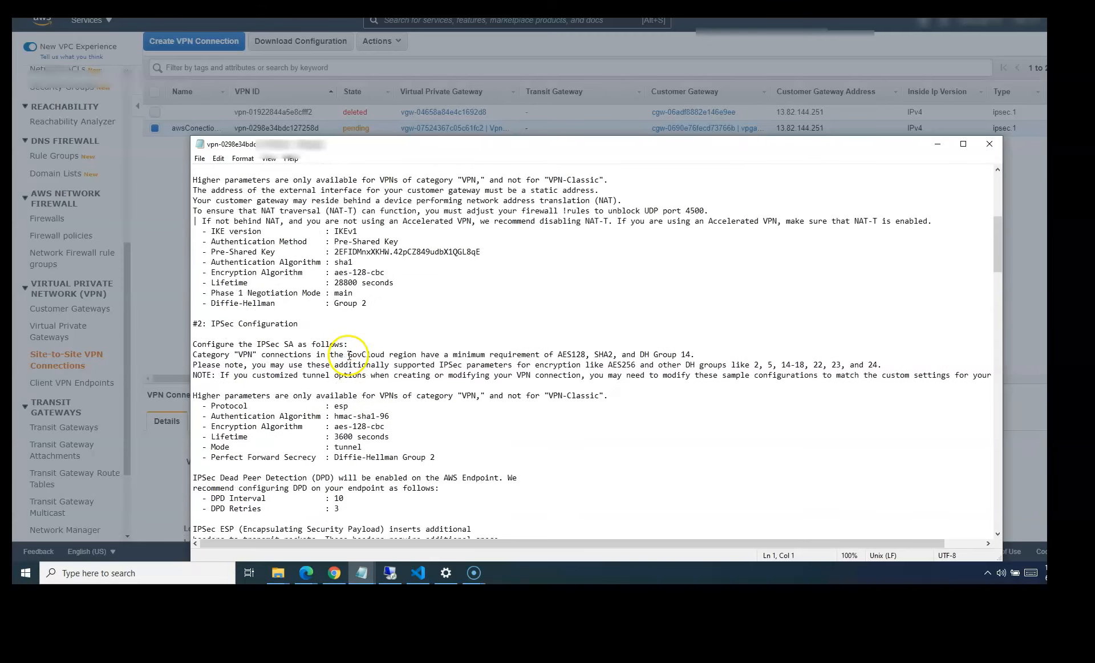
drag(334, 252, 480, 252)
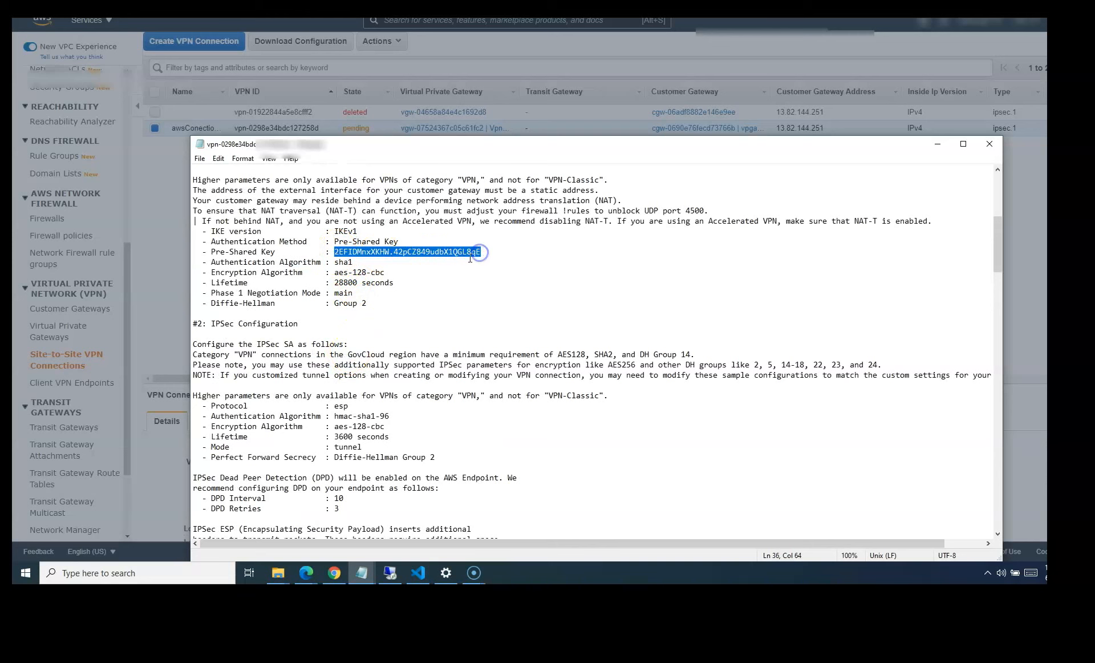
Select tunnel 1's virtual private gateway outside address 3.131.10.158
scroll(470, 259, up, 2)
scroll(463, 278, down, 6)
scroll(463, 279, down, 5)
scroll(463, 278, down, 3)
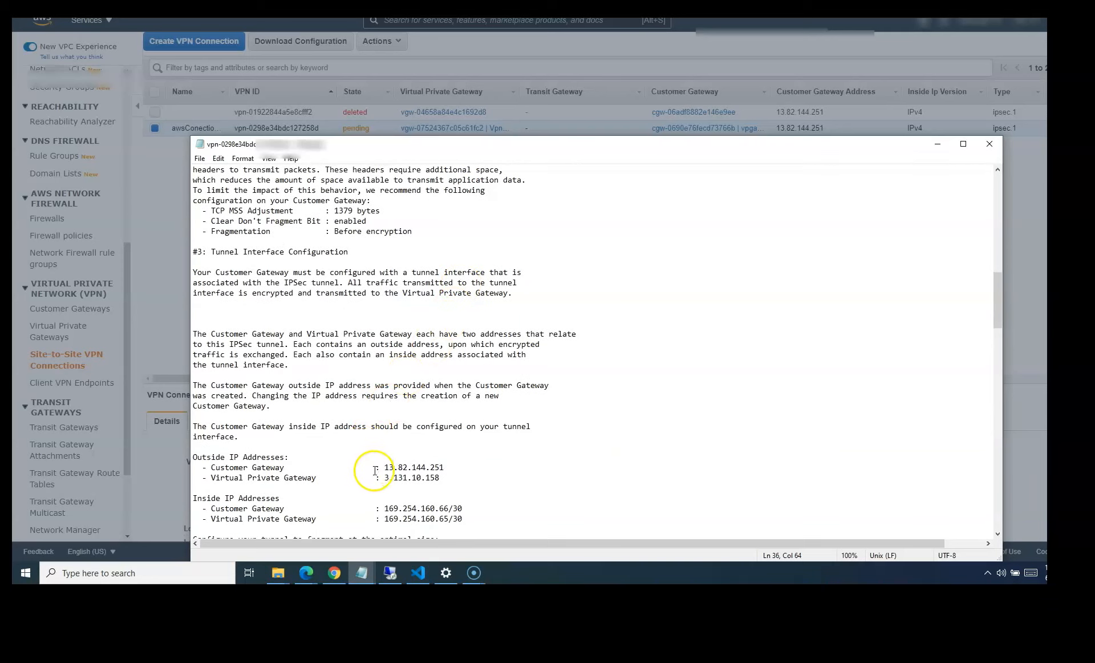
drag(384, 477, 441, 477)
scroll(442, 477, down, 12)
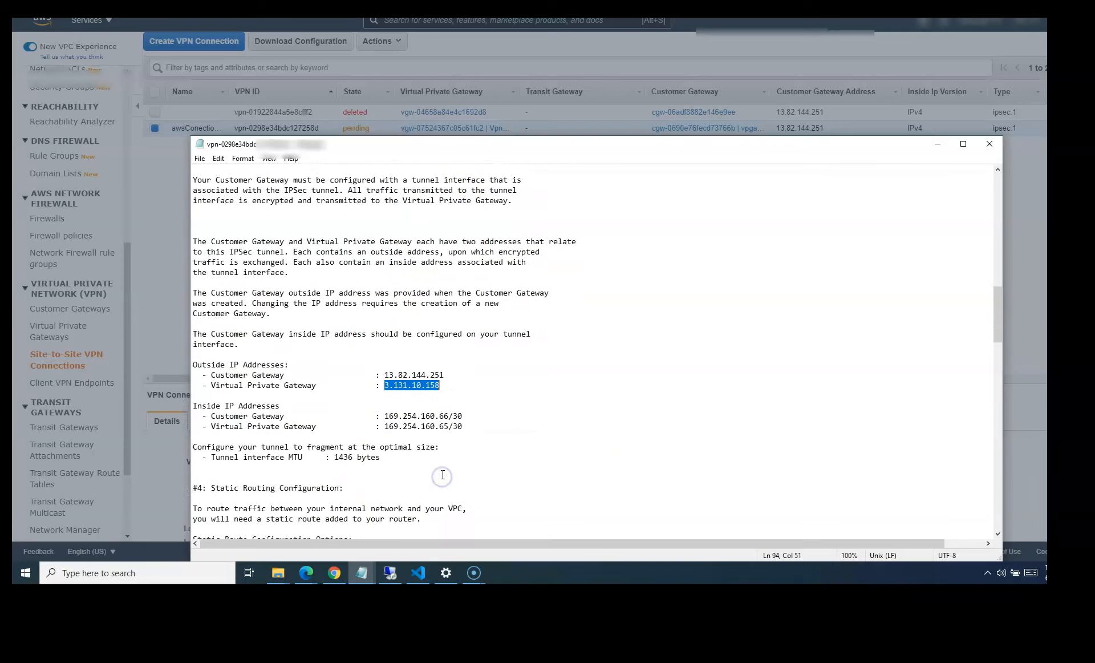
Select tunnel 2's pre-shared key and its gateway outside address 3.139.47.234
drag(229, 355, 371, 385)
scroll(371, 384, down, 3)
drag(335, 446, 477, 448)
scroll(483, 447, down, 16)
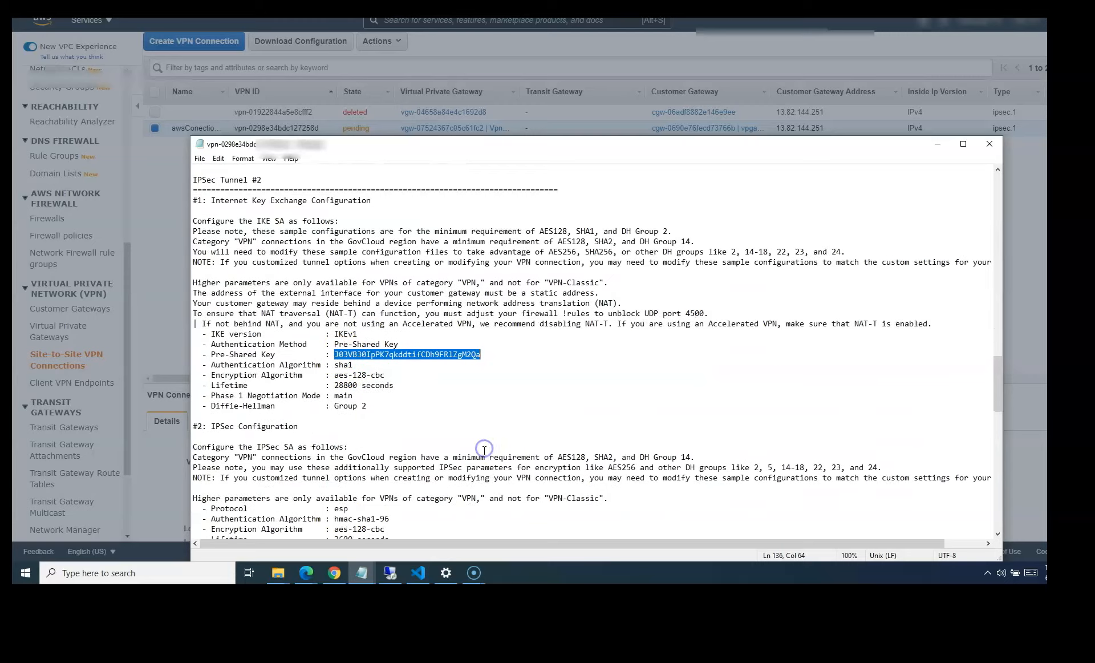
scroll(475, 450, down, 3)
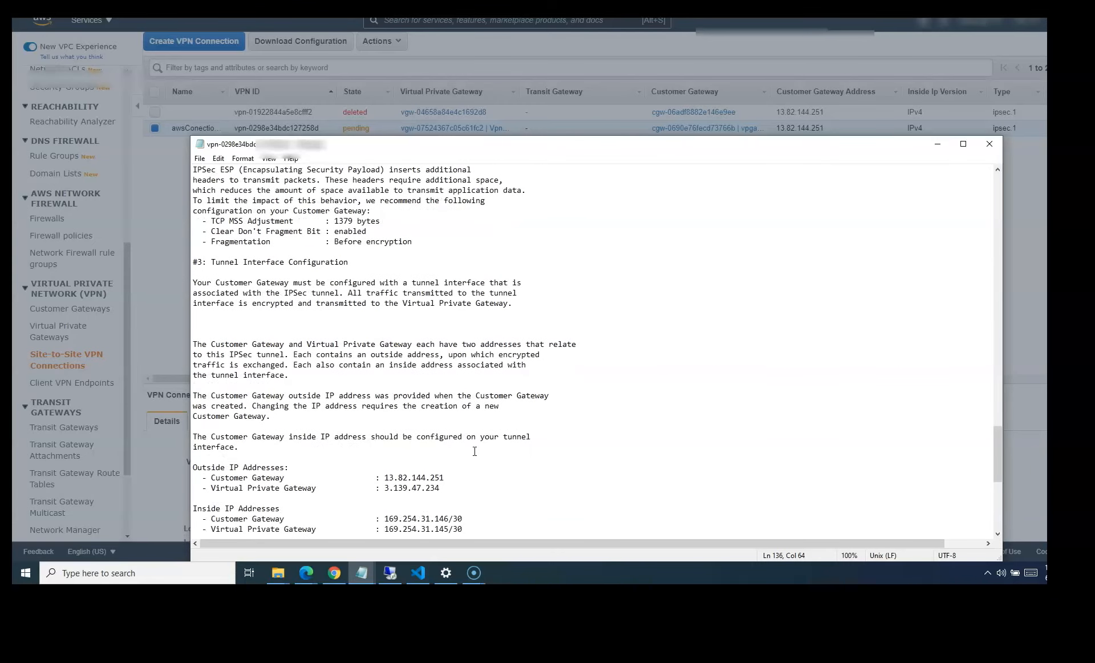
drag(382, 489, 443, 493)
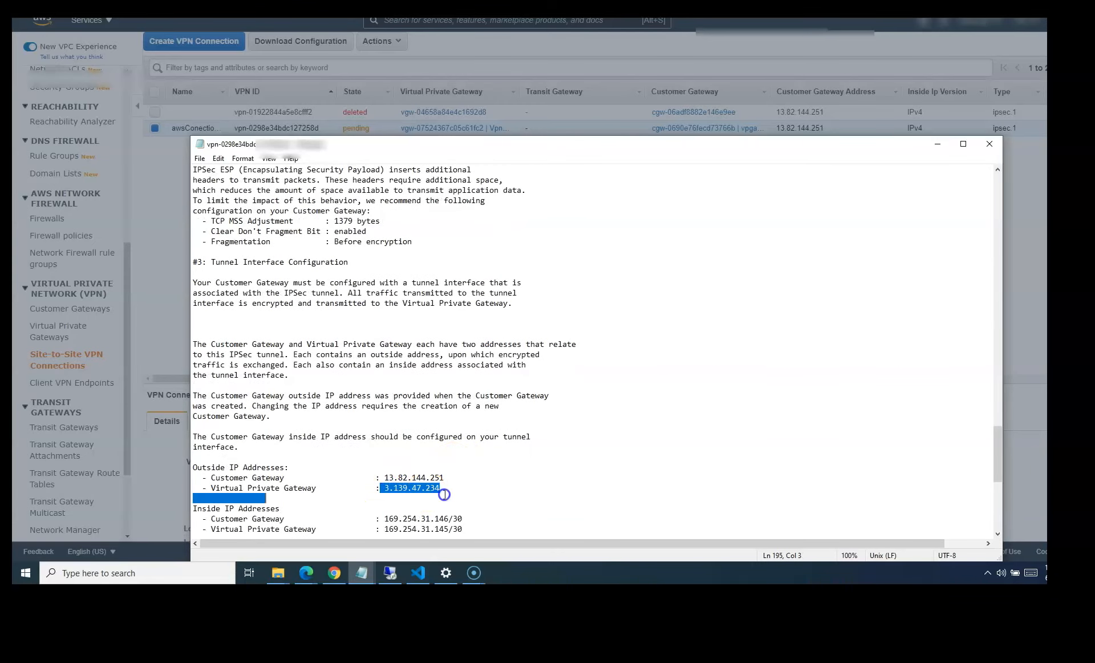
Reselect tunnel 1's gateway outside address 3.131.10.158
scroll(447, 434, up, 20)
scroll(446, 424, up, 20)
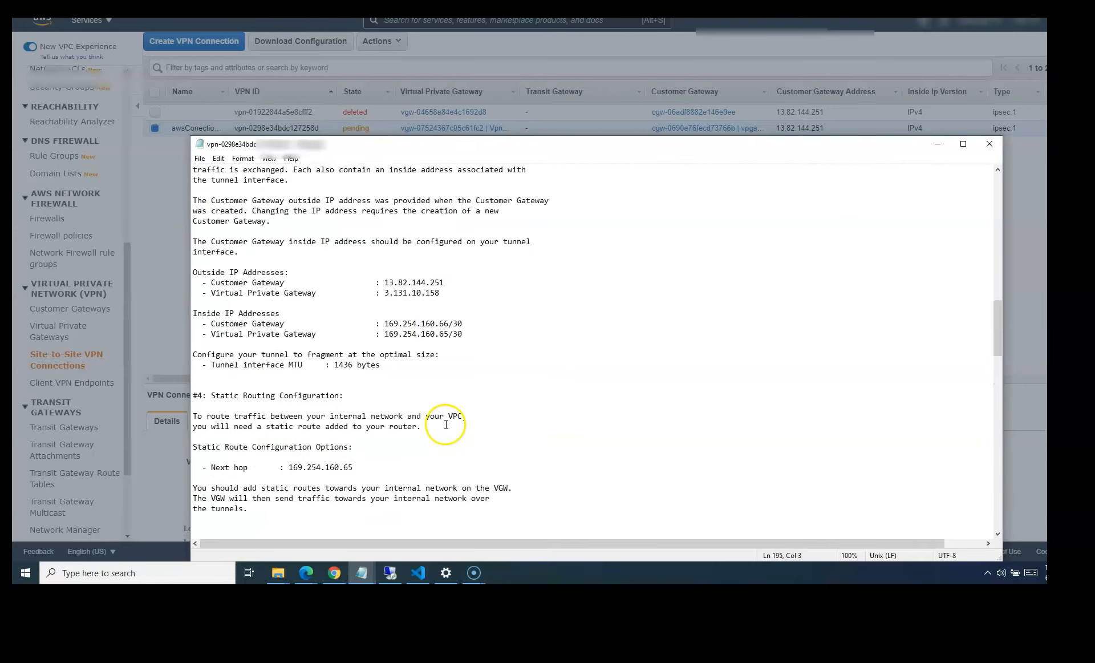
scroll(442, 429, down, 4)
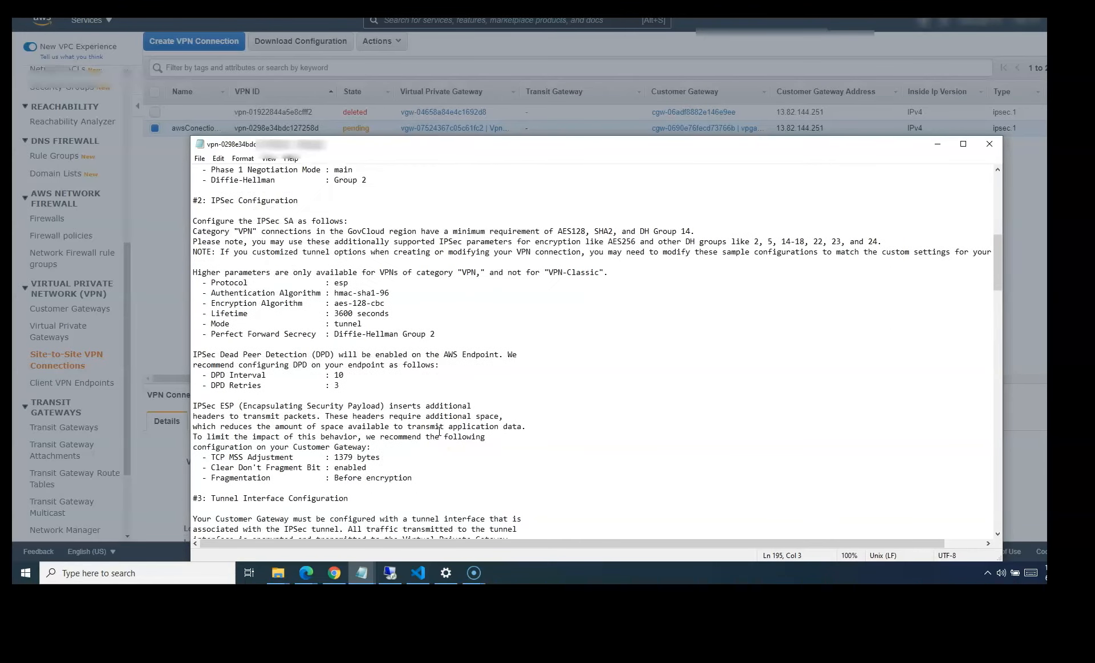
scroll(422, 431, down, 4)
scroll(416, 431, up, 5)
scroll(416, 431, up, 3)
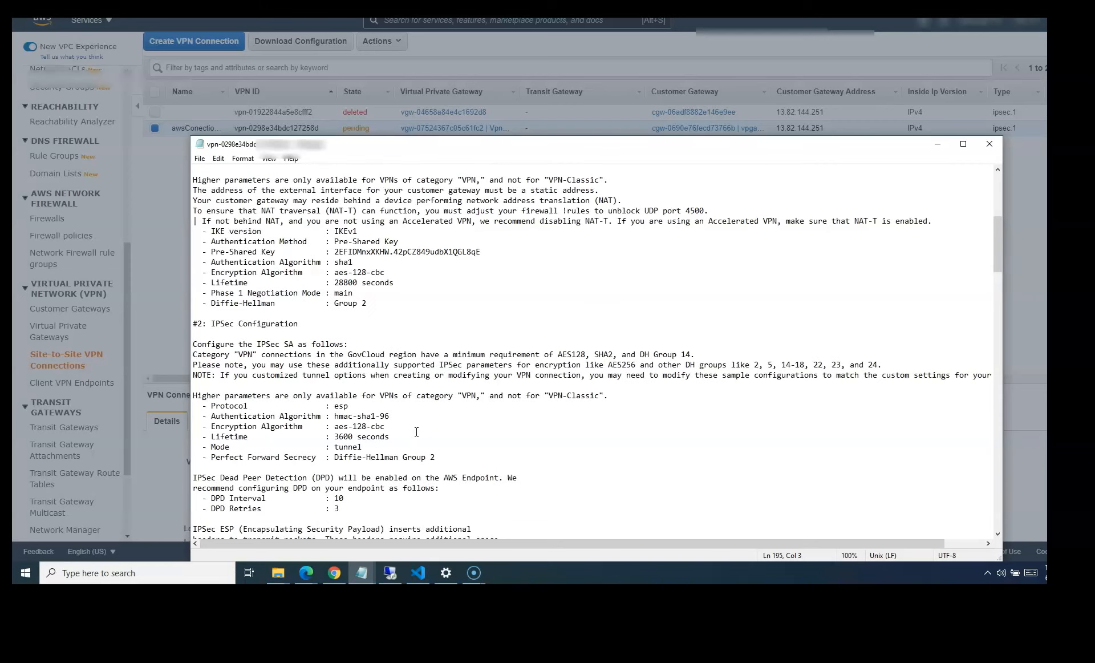
scroll(416, 431, down, 7)
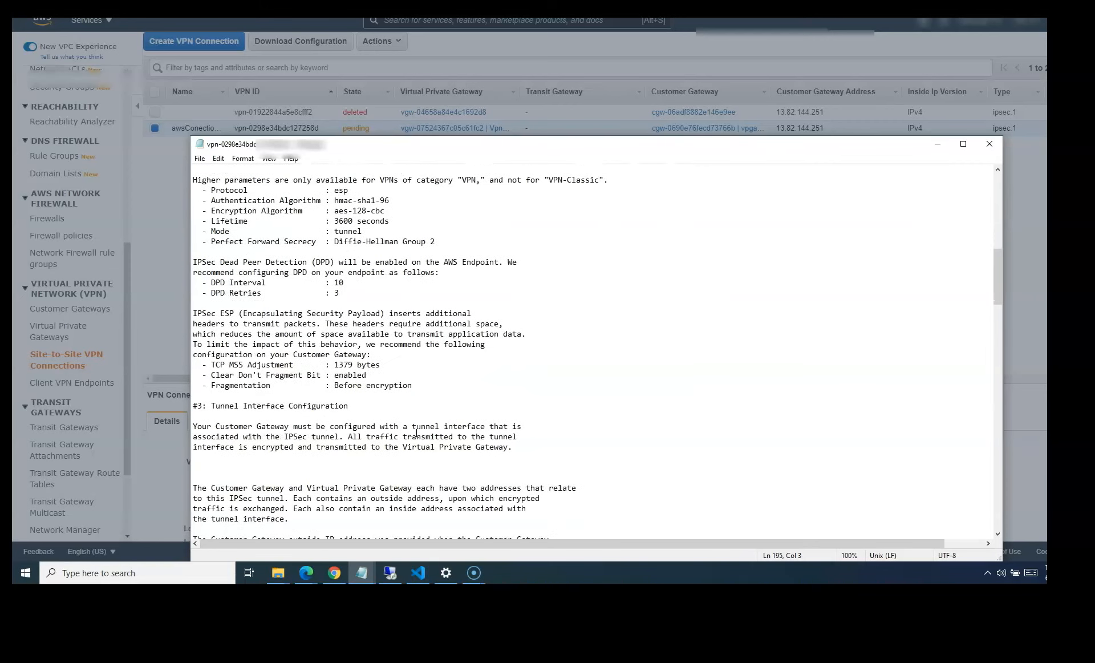
scroll(416, 432, down, 6)
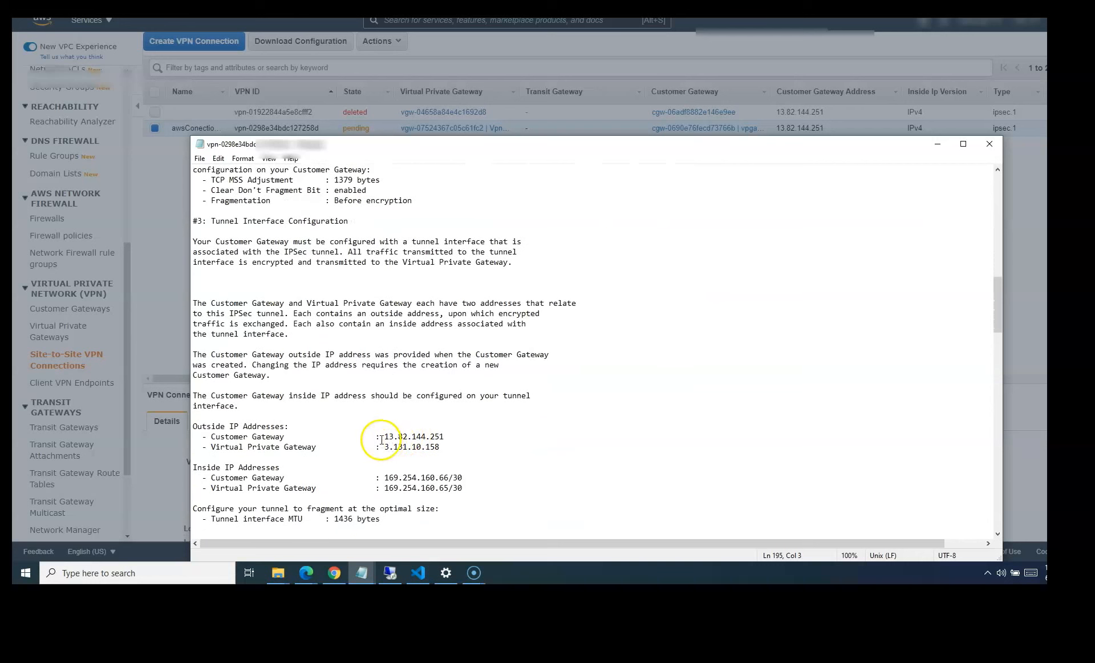
drag(384, 447, 444, 447)
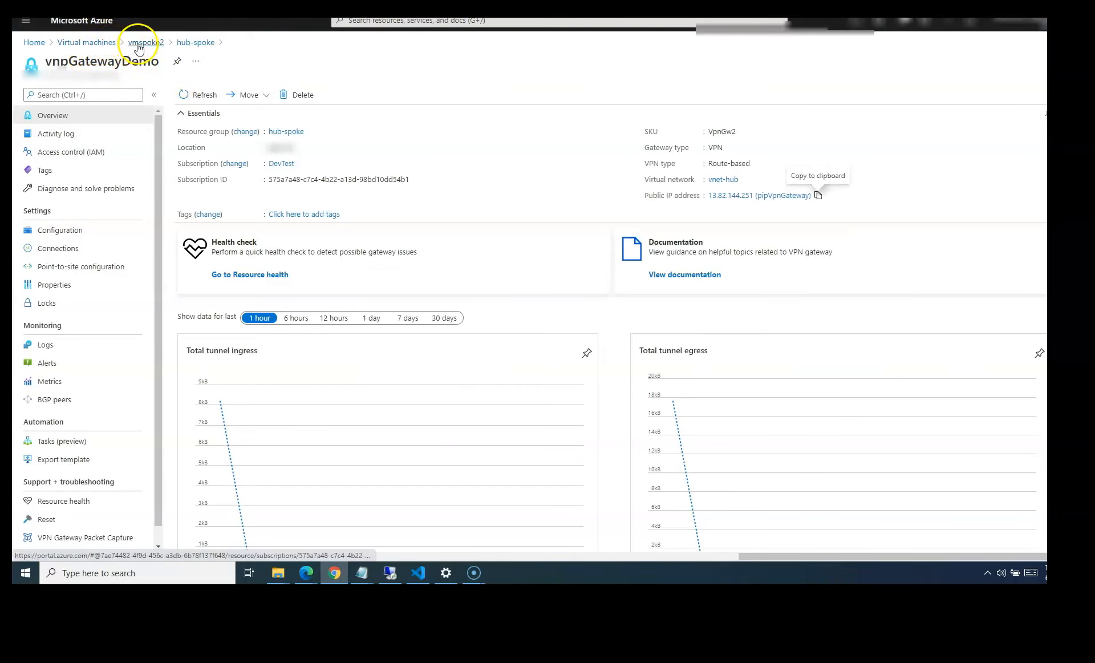
Start a new local network gateway named lgwTunneltoAWS with IP 3.131.10.158
click(482, 21)
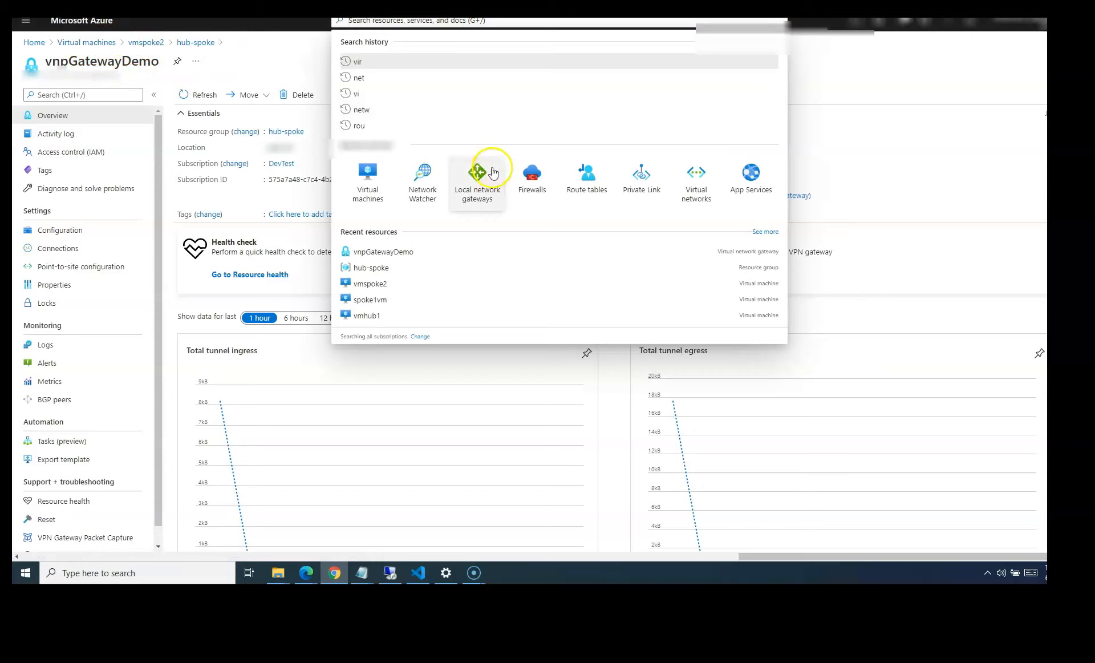
click(479, 172)
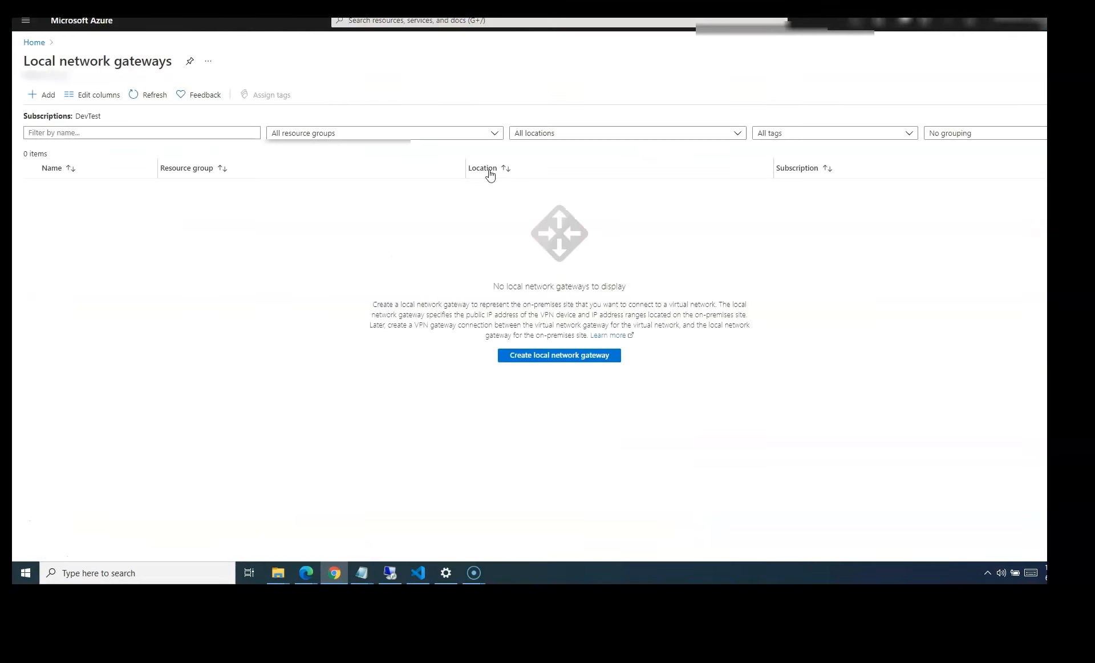
click(47, 95)
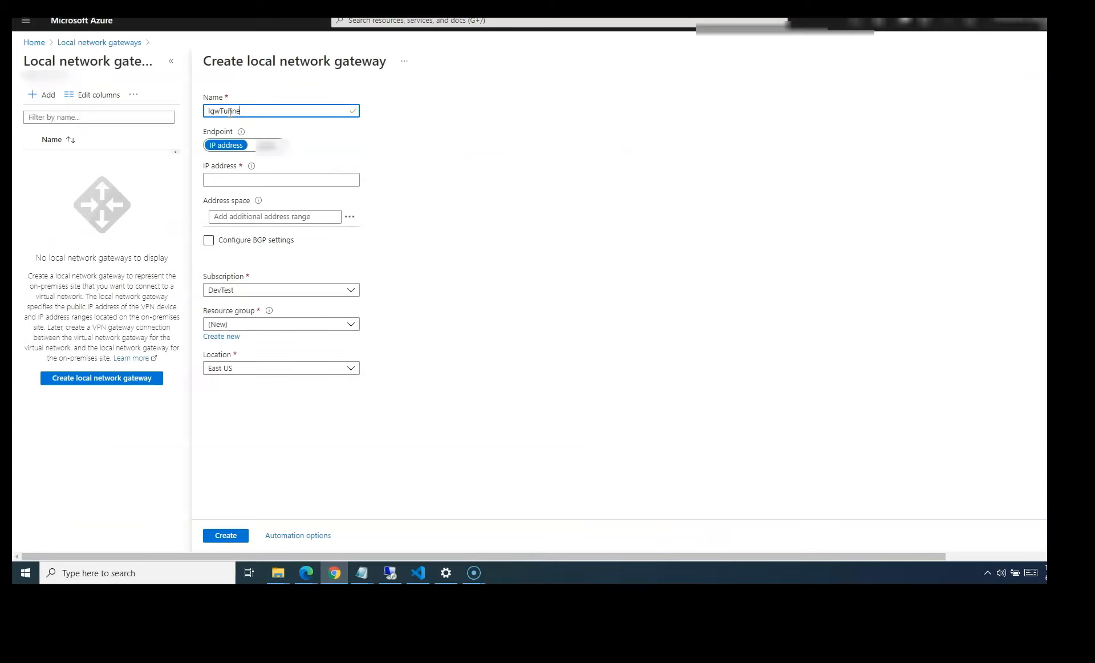
text(lgwTunneltoAWS)
click(274, 184)
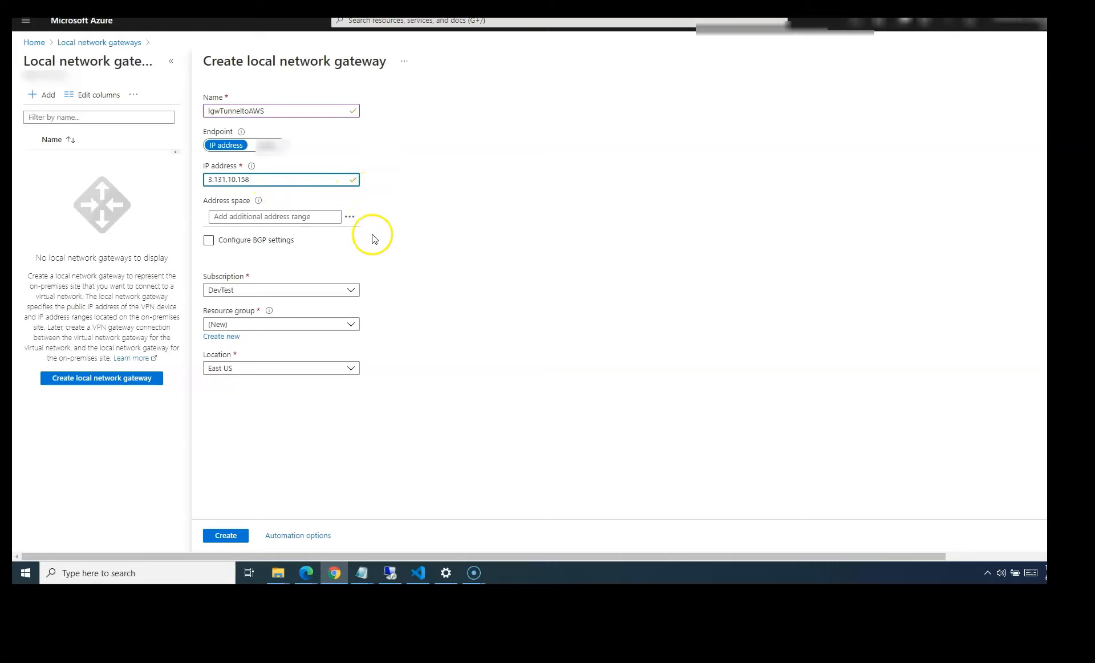
Copy the Default VPC CIDR 172.31.0.0/16 from AWS into the address space
click(242, 216)
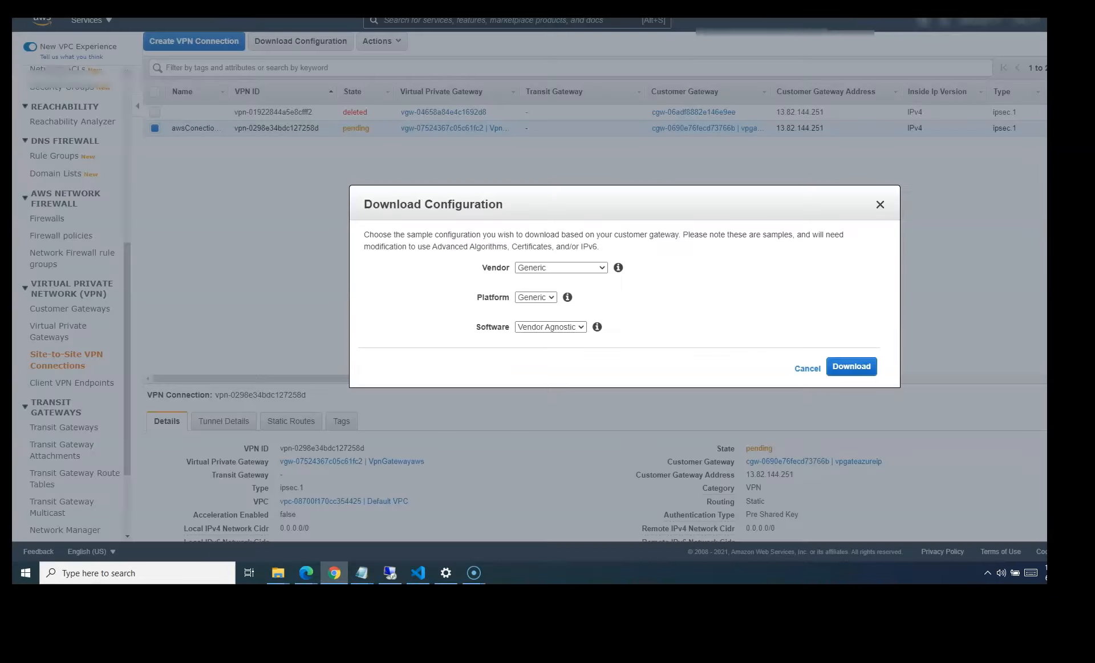
click(878, 203)
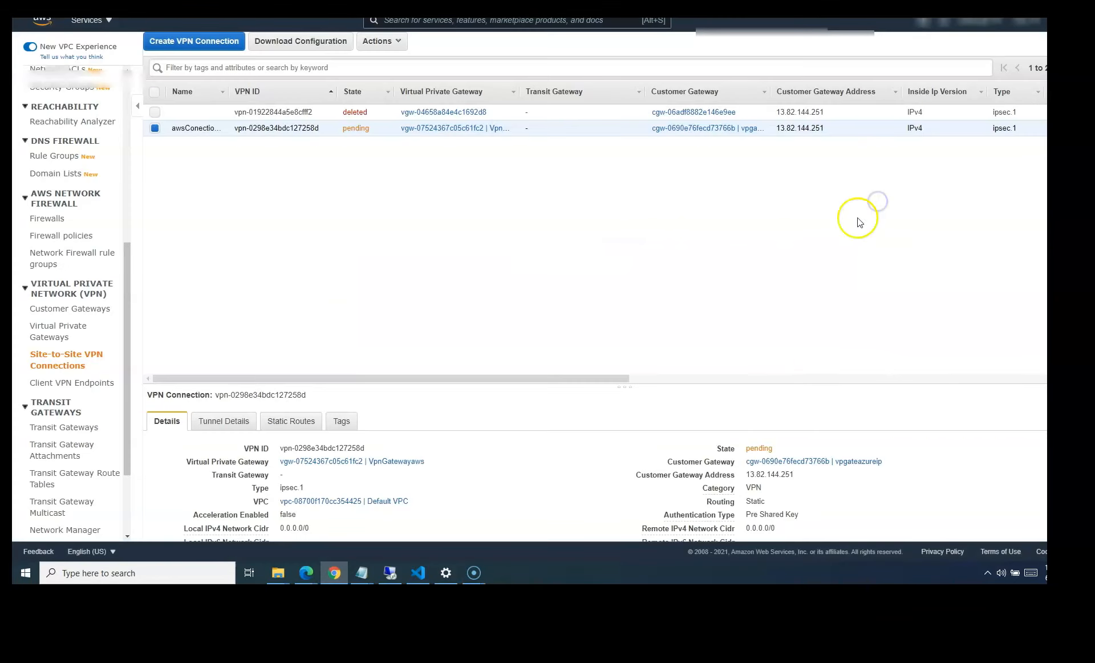
scroll(87, 153, up, 6)
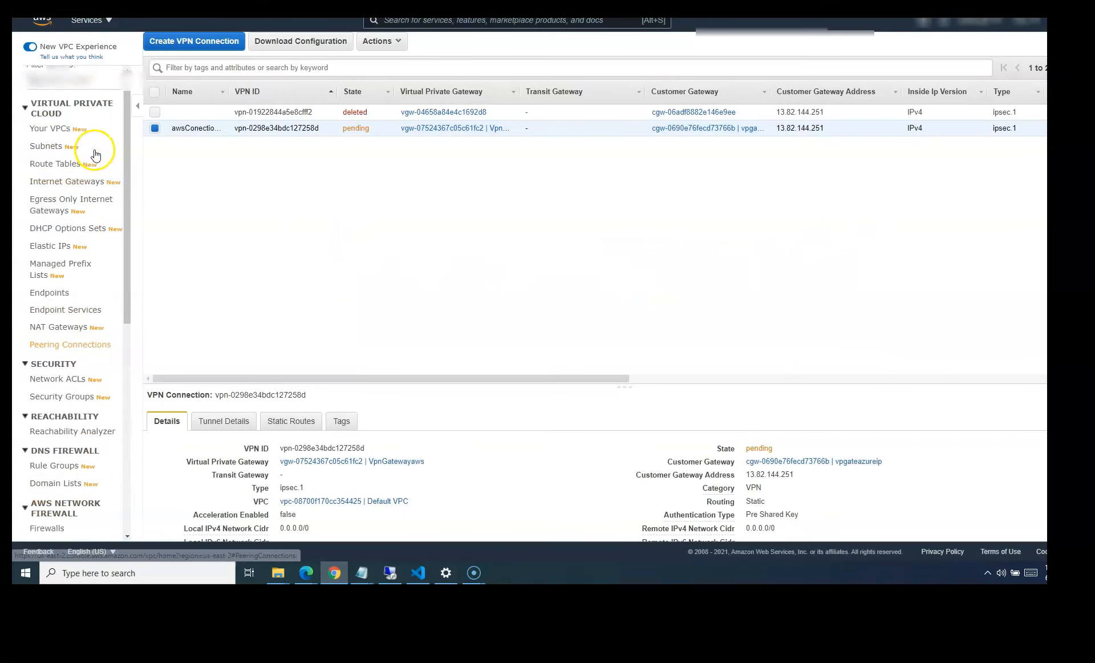
click(57, 161)
triple_click(594, 130)
key(ctrl+c)
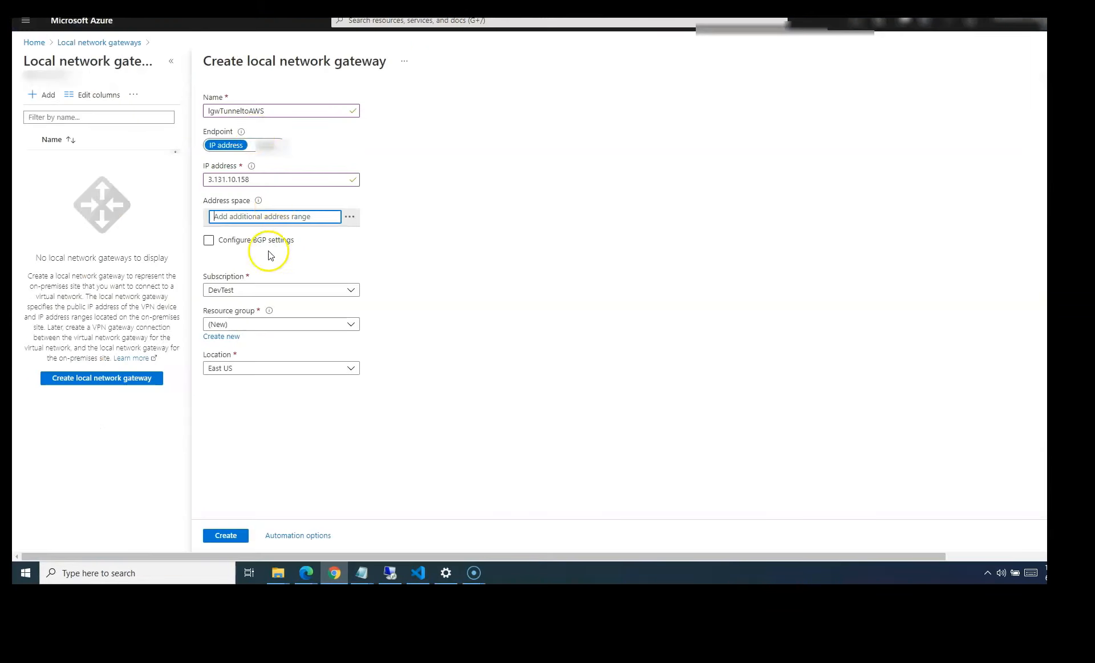
click(253, 221)
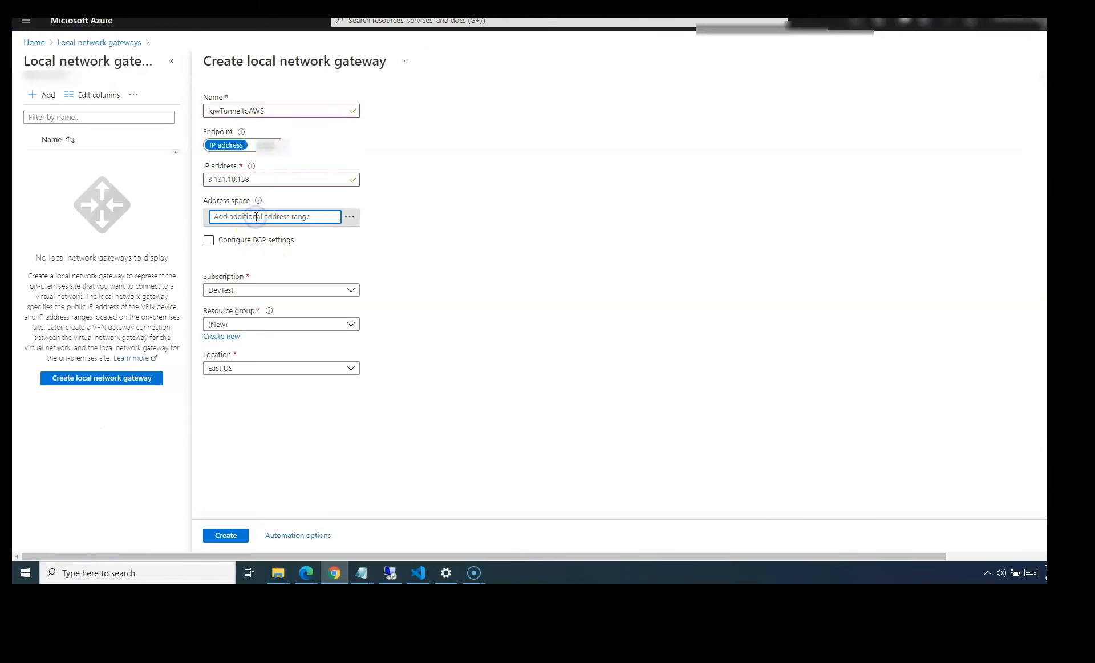
key(ctrl+v)
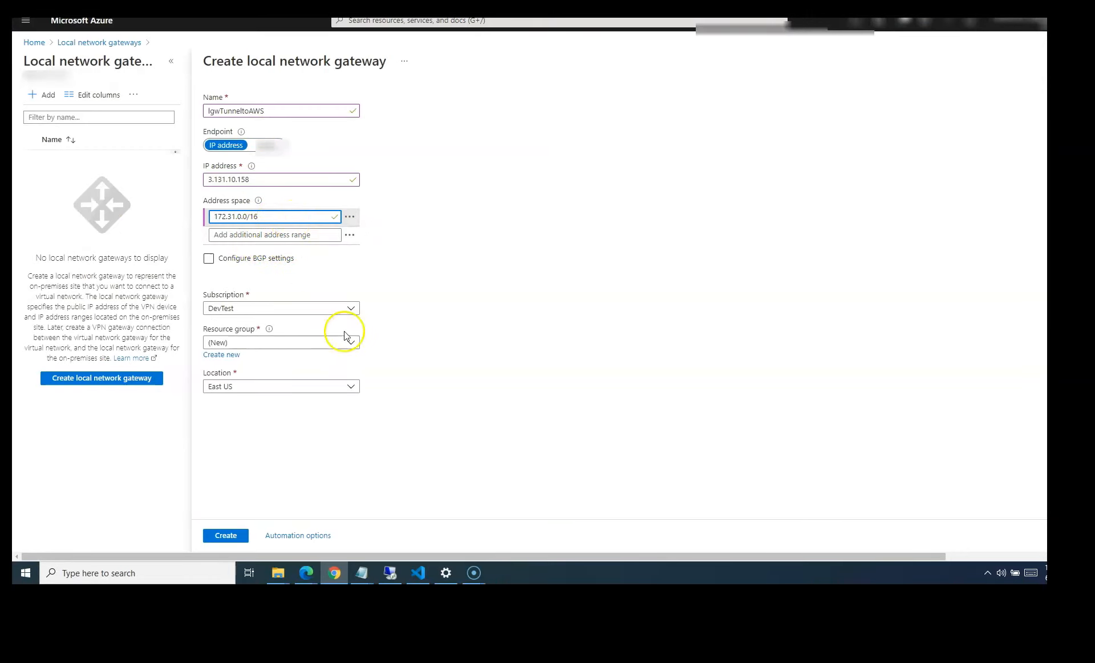
Place the gateway in resource group hub-spoke and create it
click(278, 343)
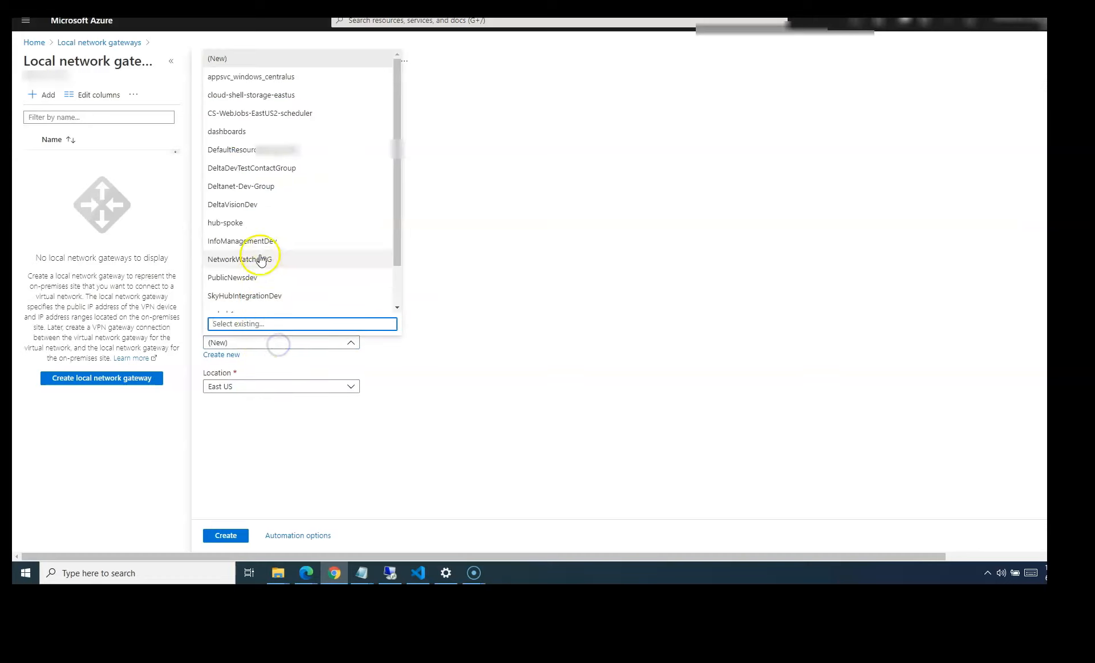
click(247, 223)
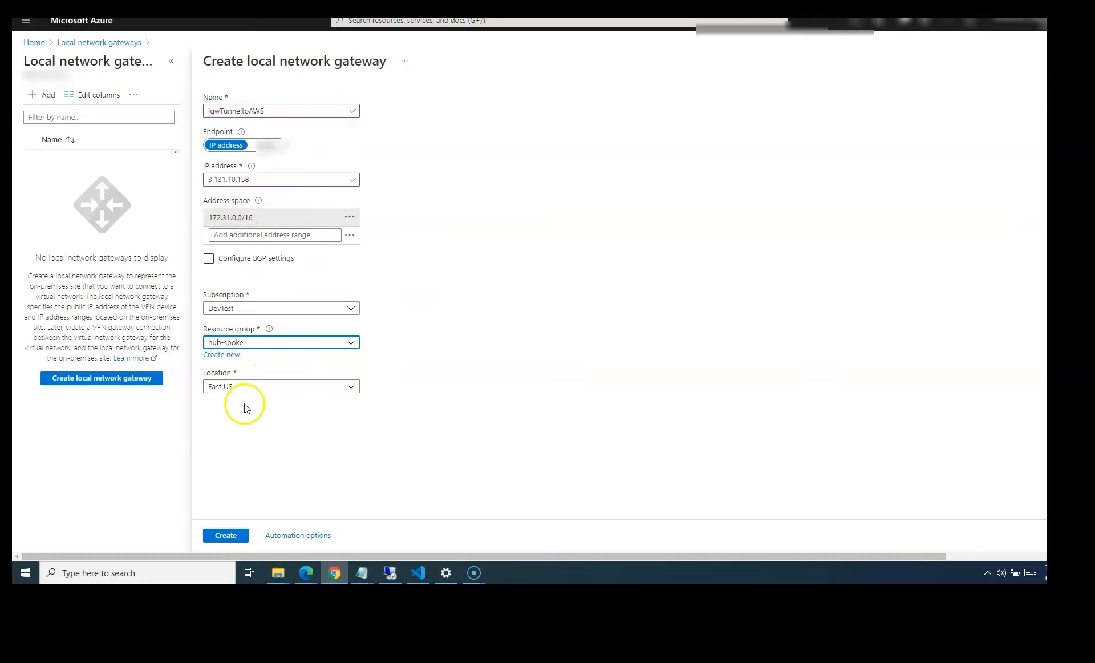
click(225, 534)
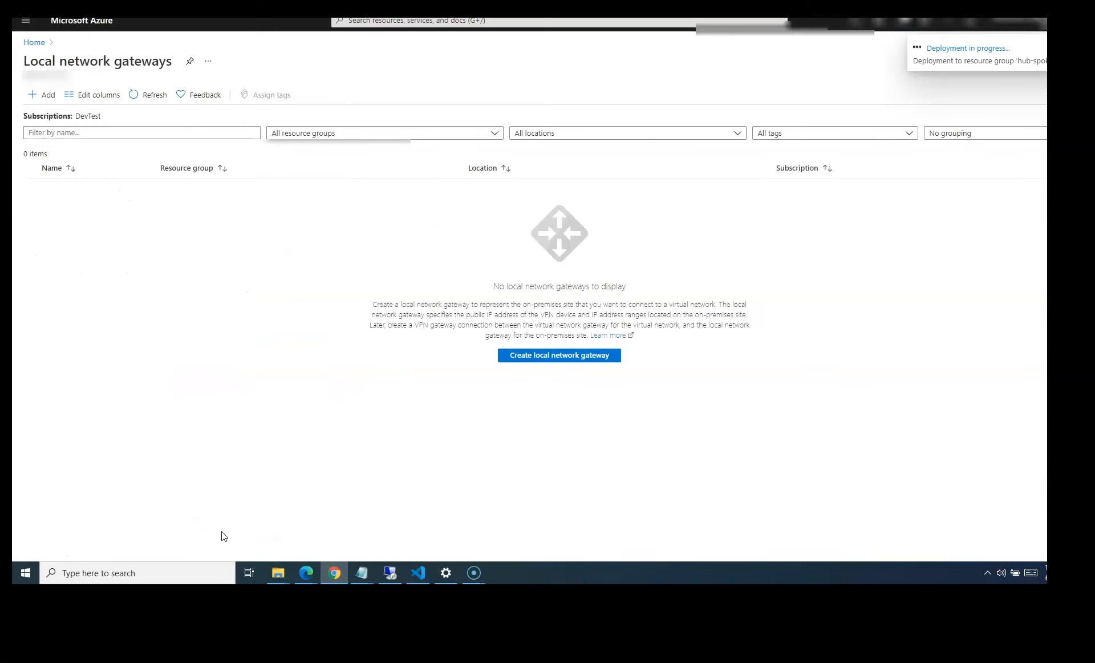
Start a second local network gateway named Tunnel2toAWS
click(48, 90)
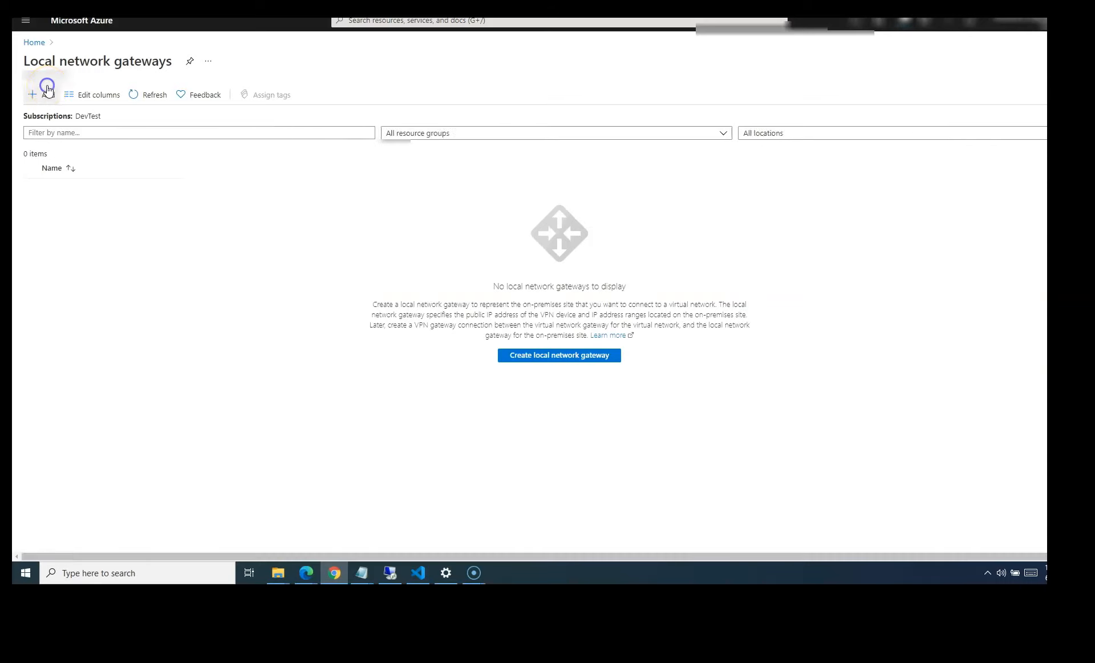
click(268, 116)
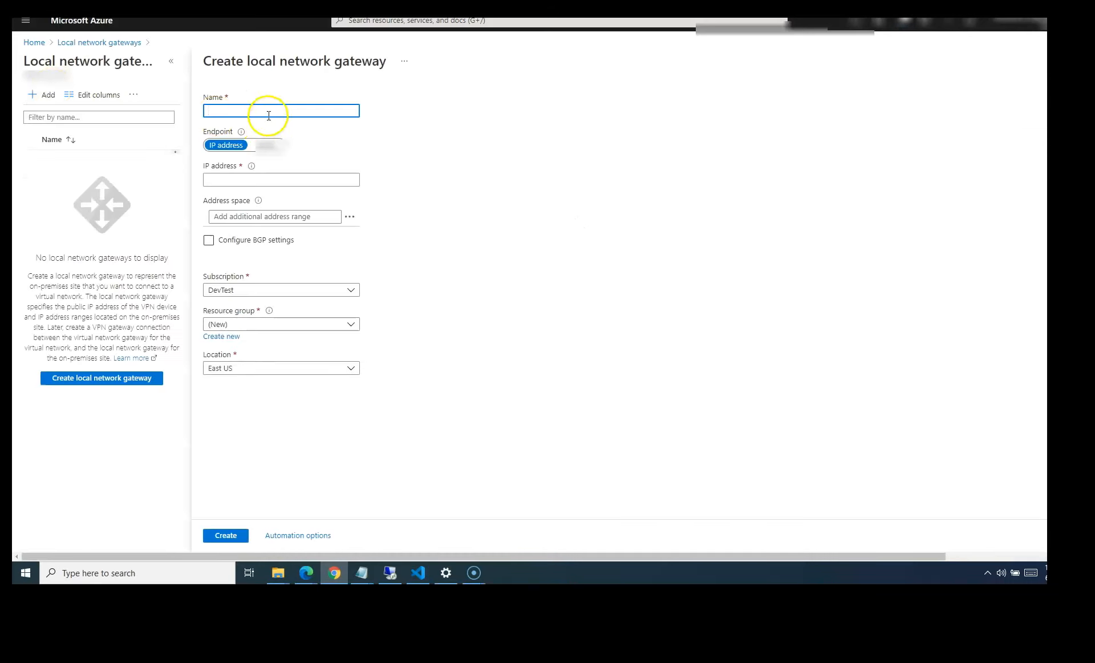
click(170, 61)
click(146, 110)
text(Tunnel2toAWS)
Copy tunnel 2's gateway outside IP 3.139.47.234 from Notepad into the IP address
mouse_move(361, 572)
click(422, 529)
scroll(425, 399, down, 20)
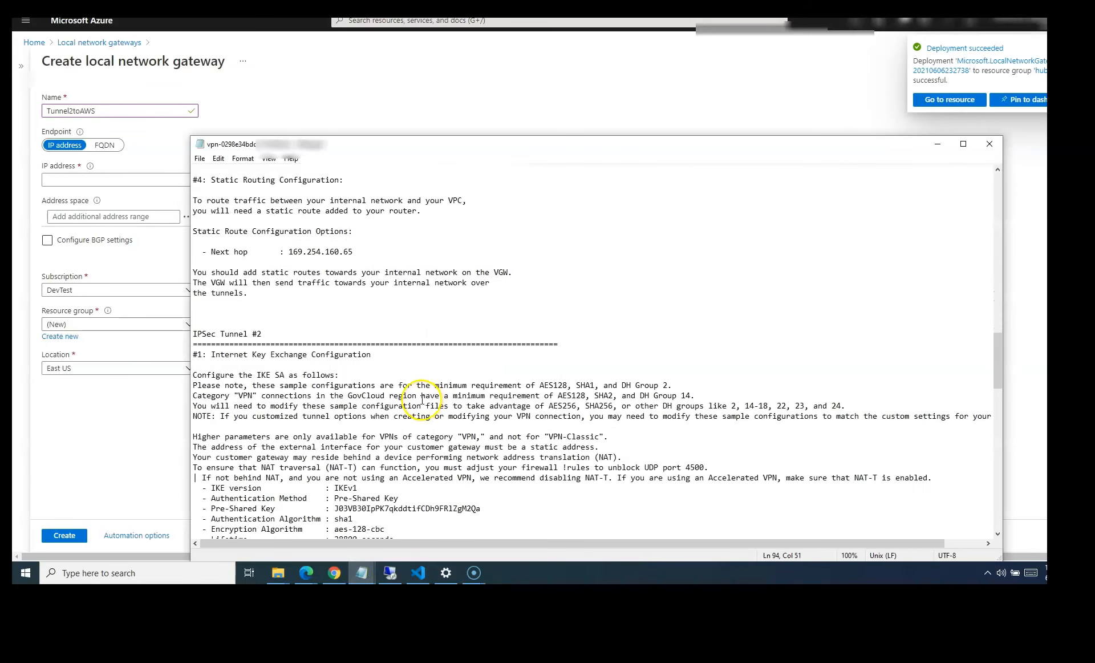
scroll(415, 398, down, 14)
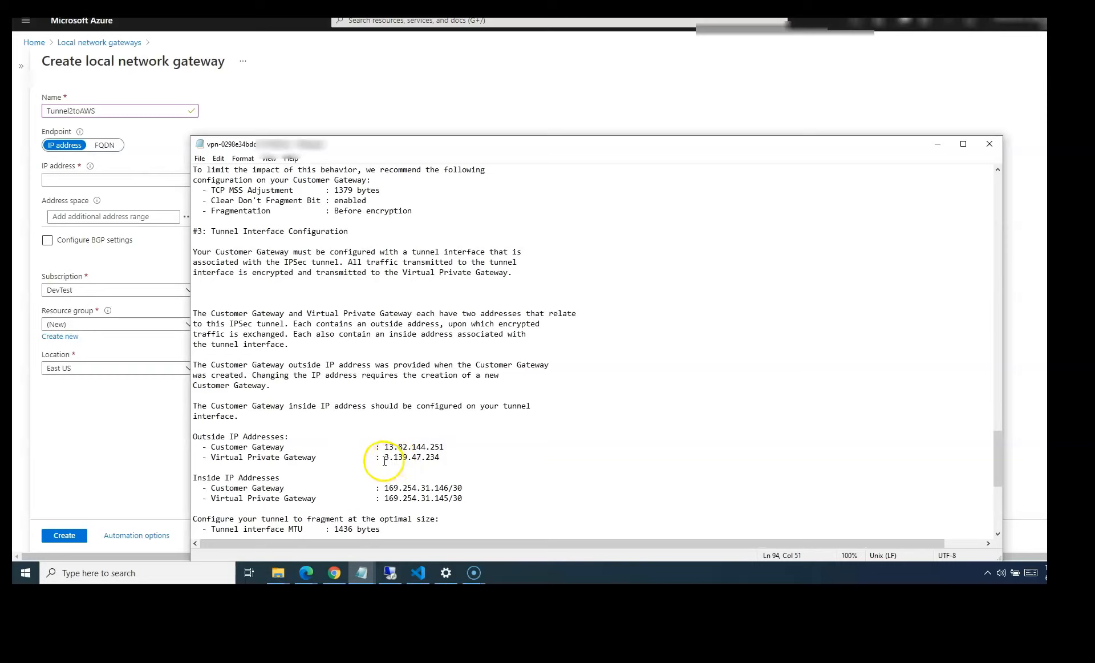
drag(384, 461, 437, 453)
click(107, 183)
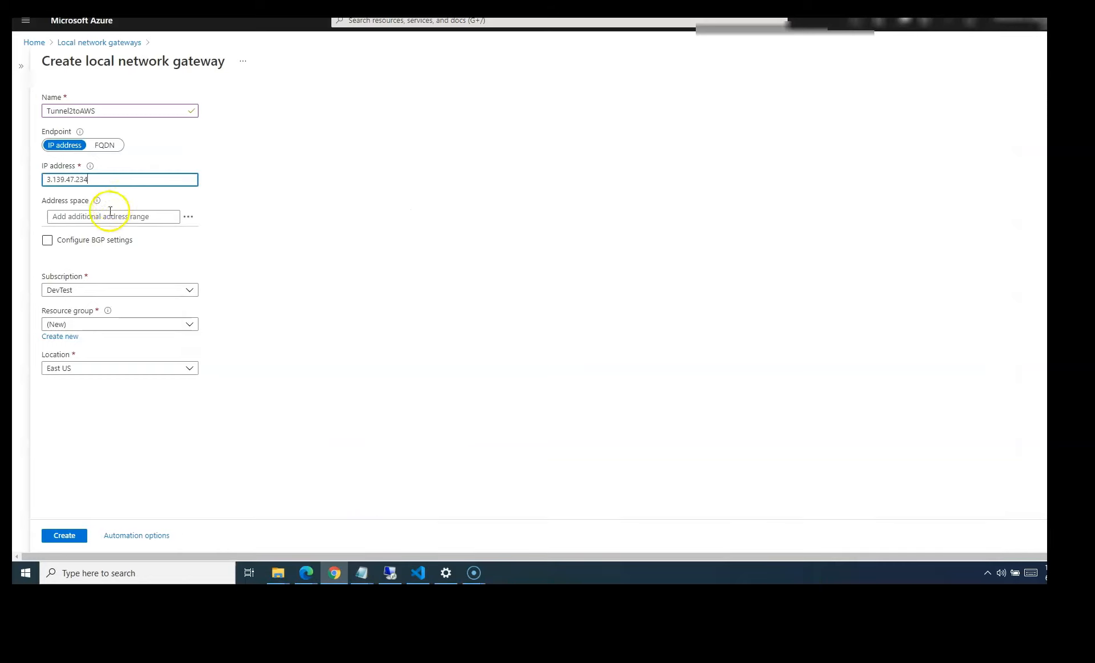
Copy 172.31.0.0/16 from AWS into the address space and create the gateway
click(110, 213)
key(ctrl+Tab)
drag(570, 129, 623, 129)
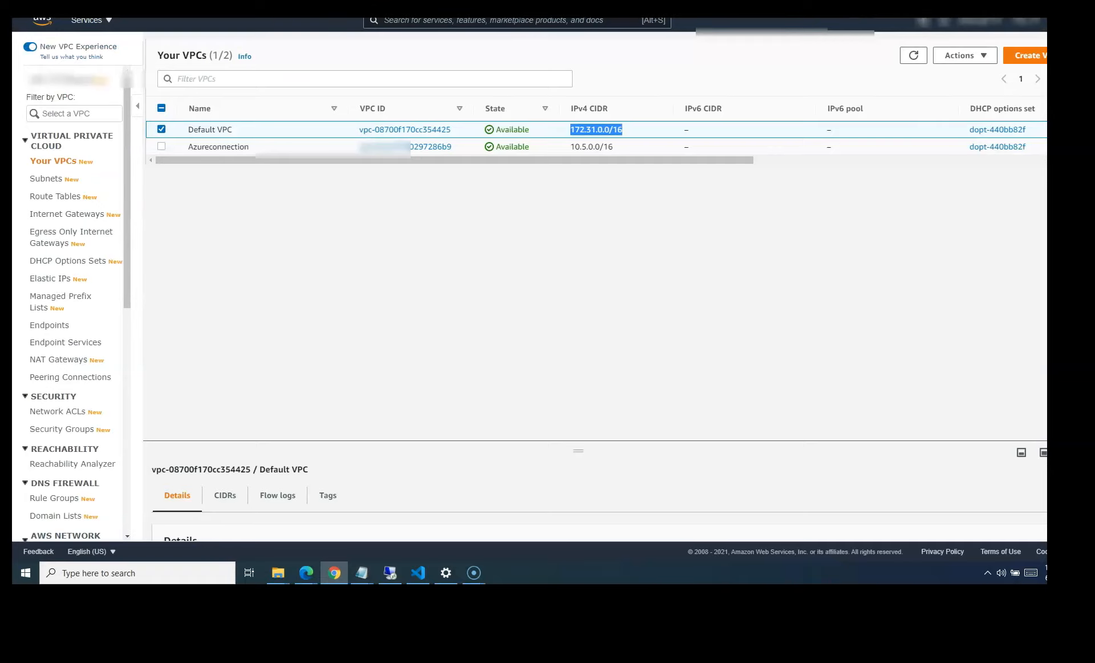
key(ctrl+Tab)
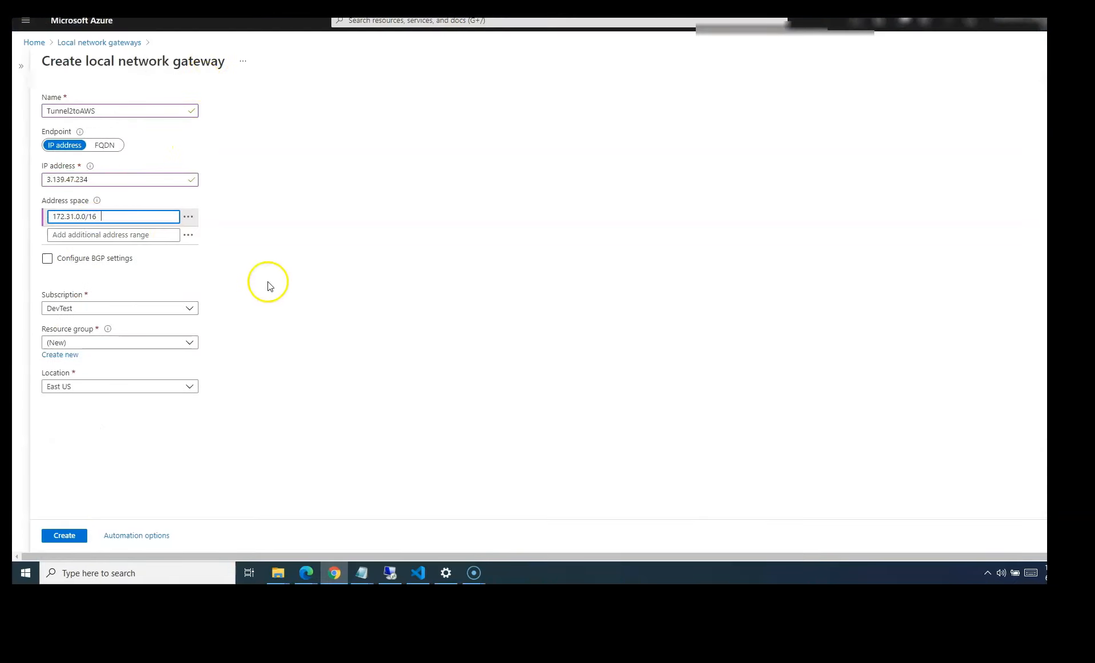
click(68, 535)
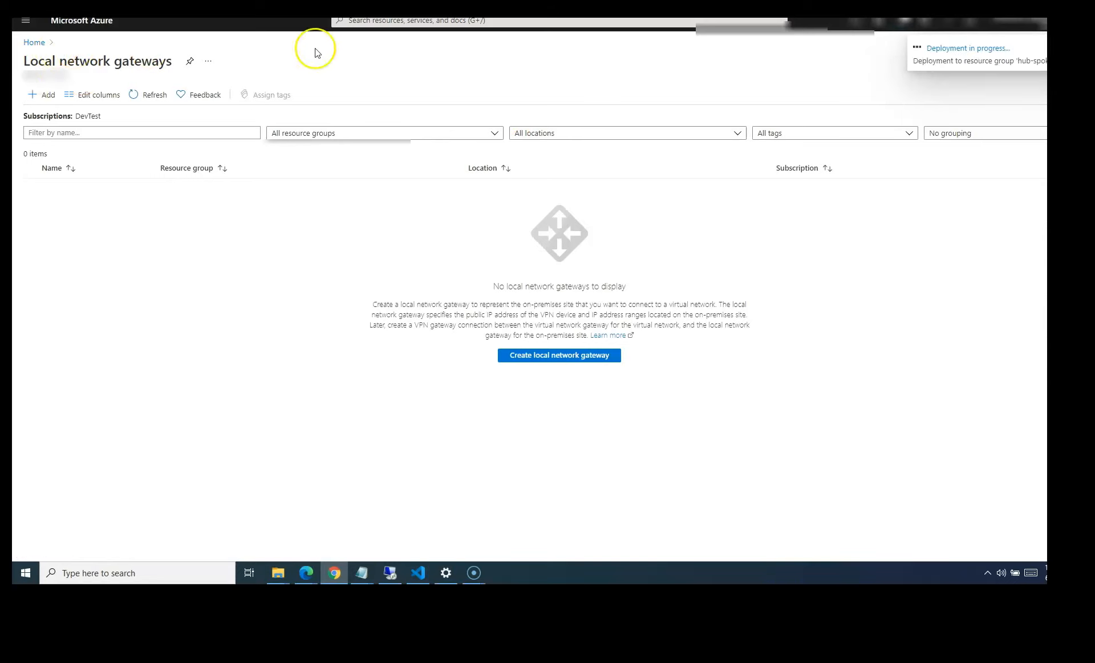
Search 'virtual' and start adding a connection on the vnpGatewayDemo virtual network gateway
click(356, 22)
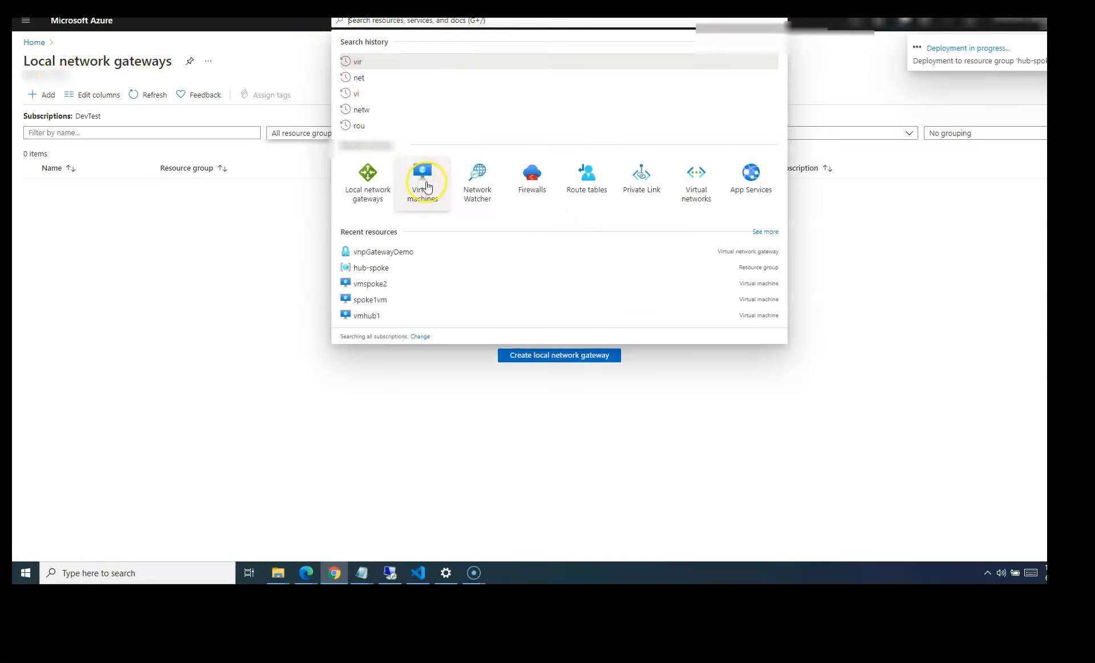
click(411, 24)
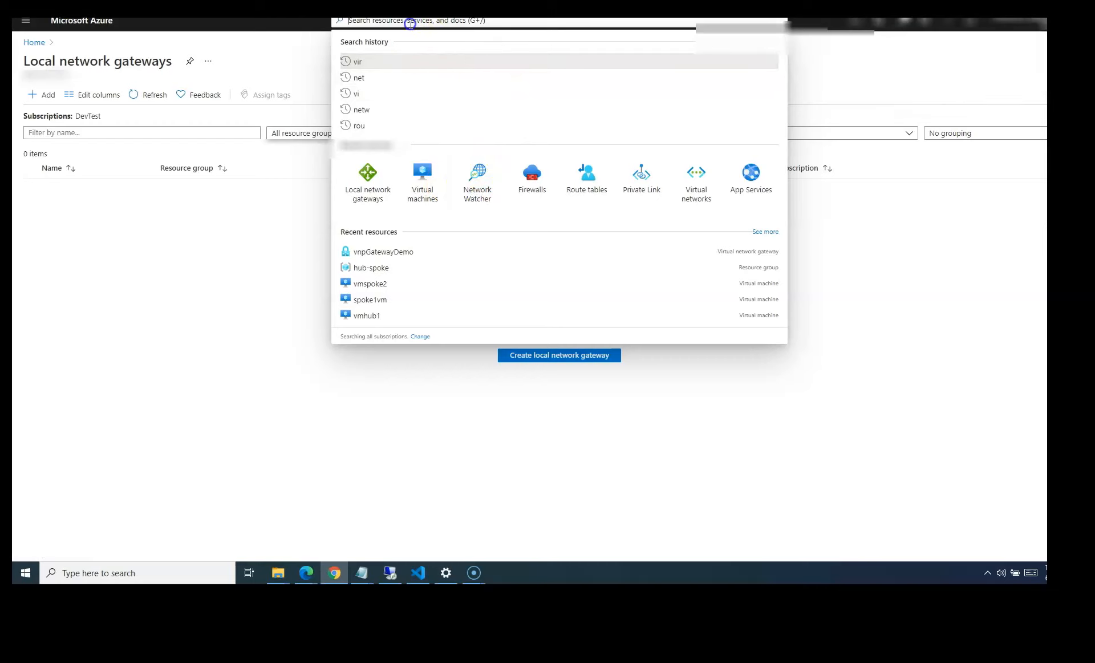
text(virtual)
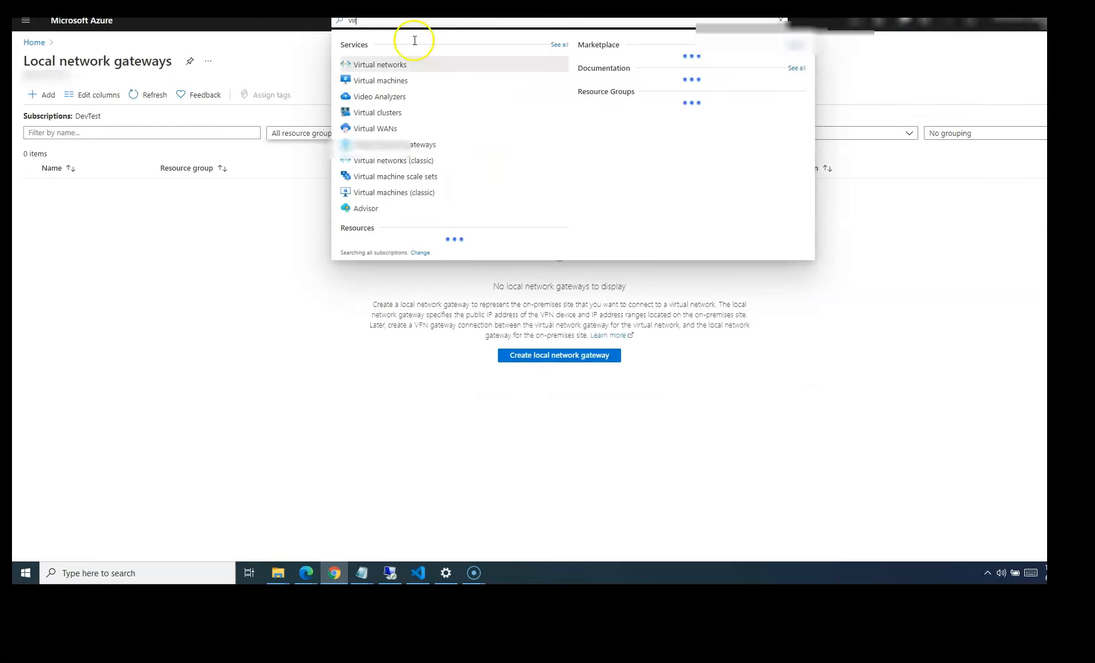
click(100, 251)
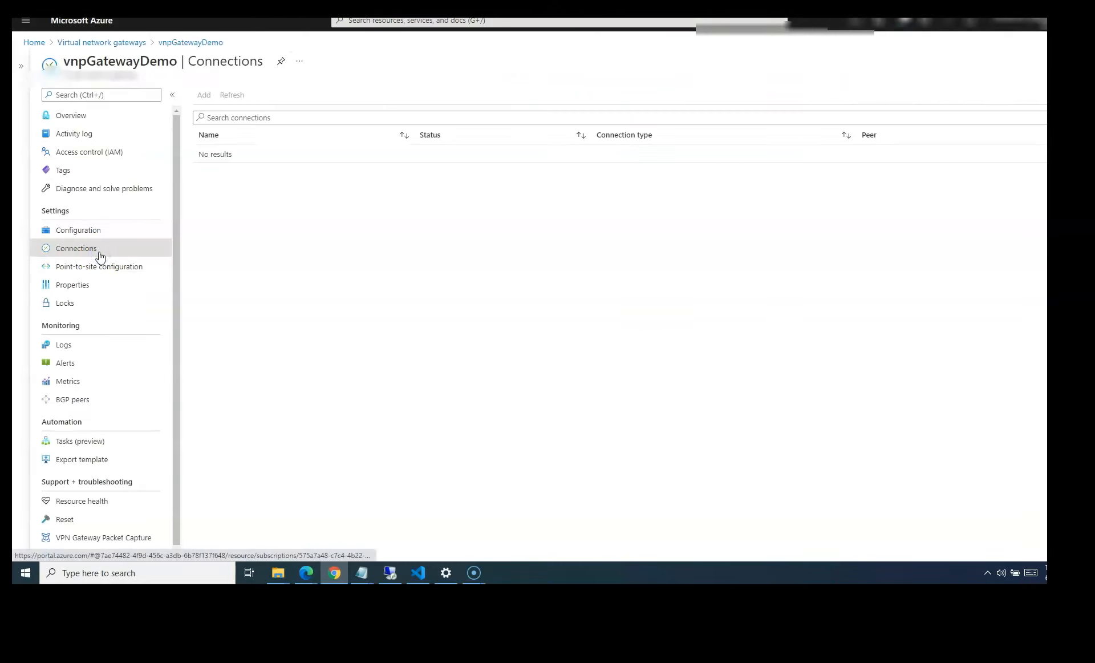
click(229, 94)
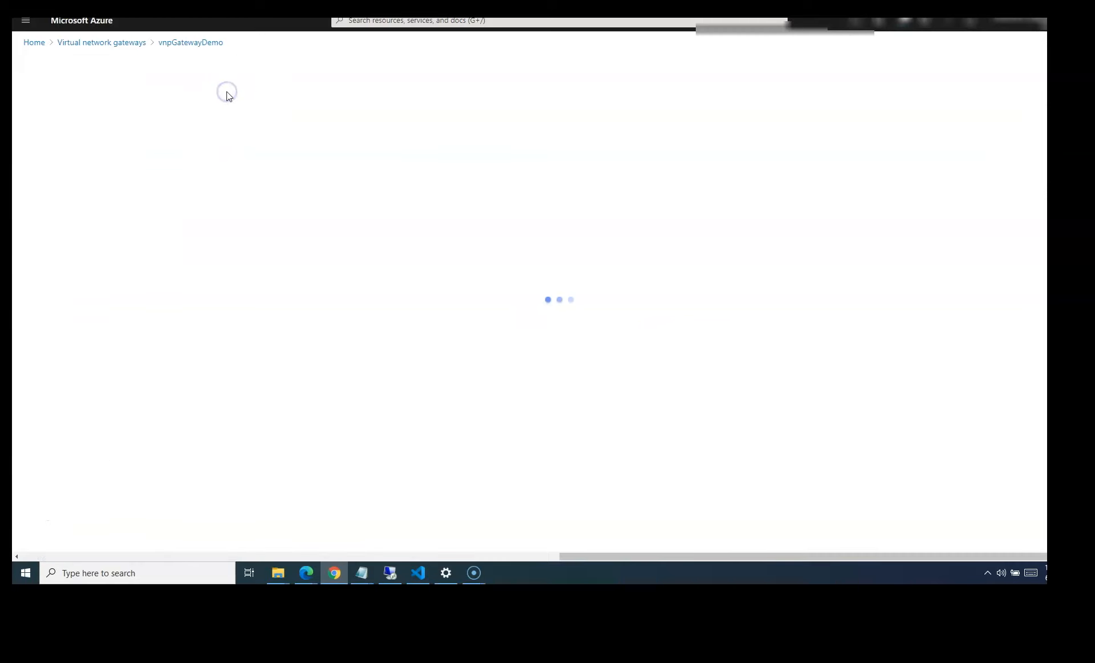
Create Tunnel1Connection as site-to-site (IPsec) to IgwTunneltoAWS using the tunnel's pre-shared key
text(Tunnel1Connection)
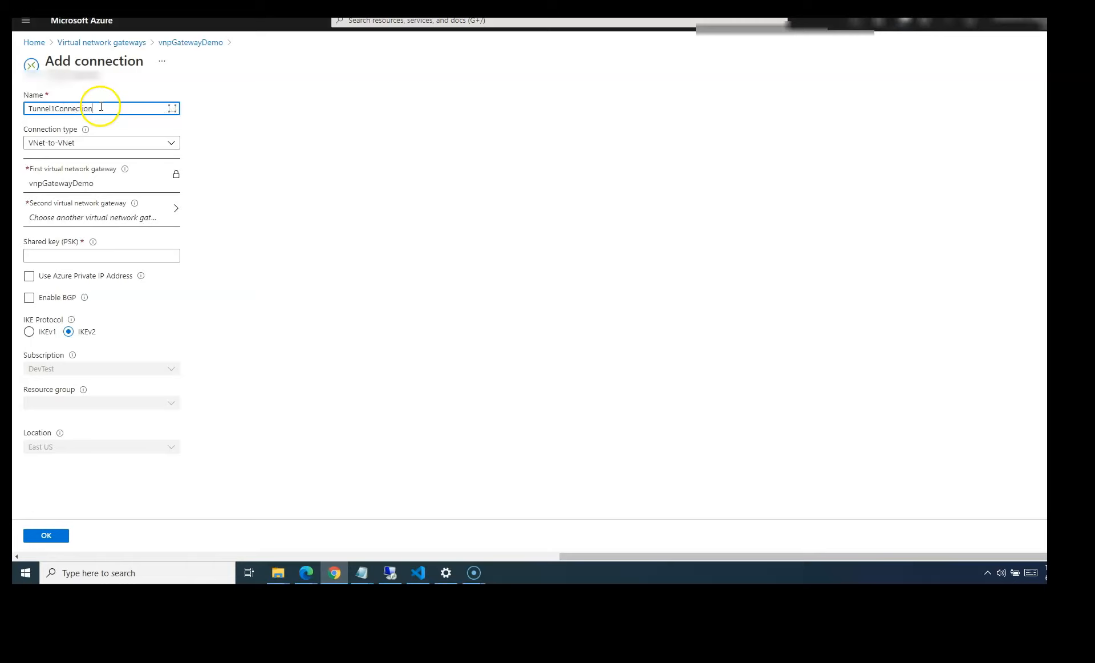
click(102, 146)
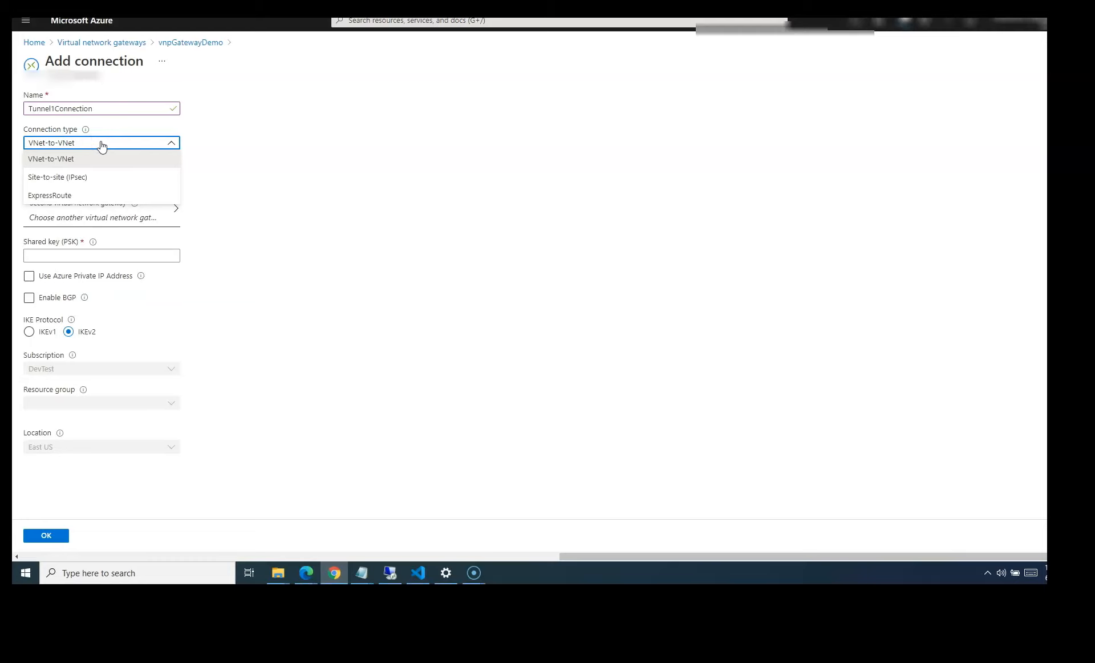
click(81, 181)
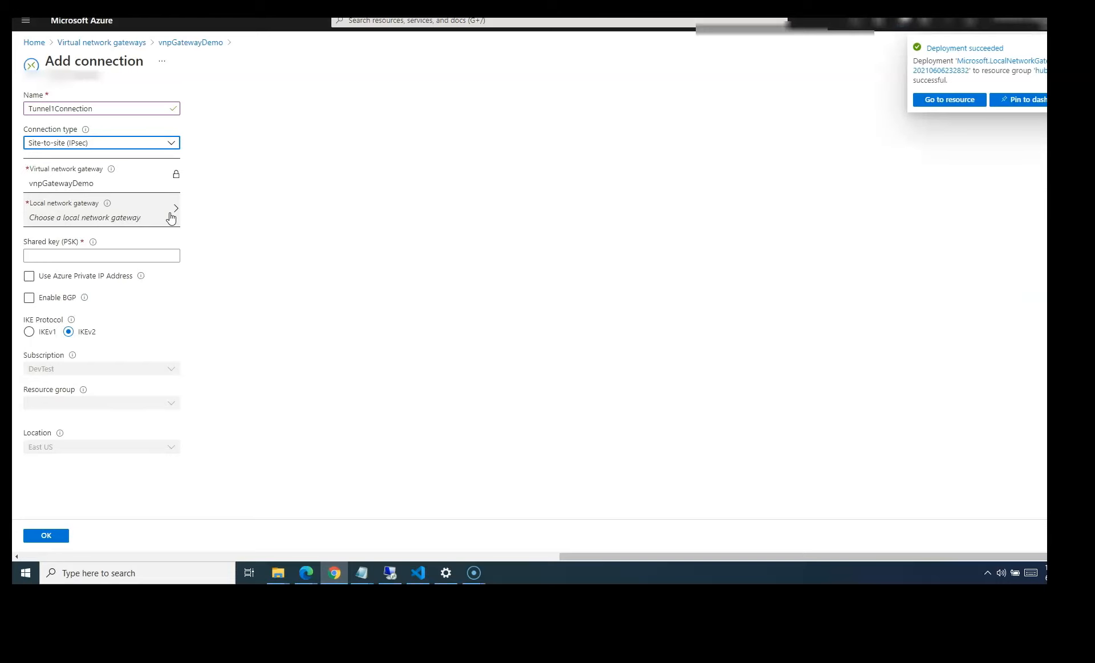
click(171, 217)
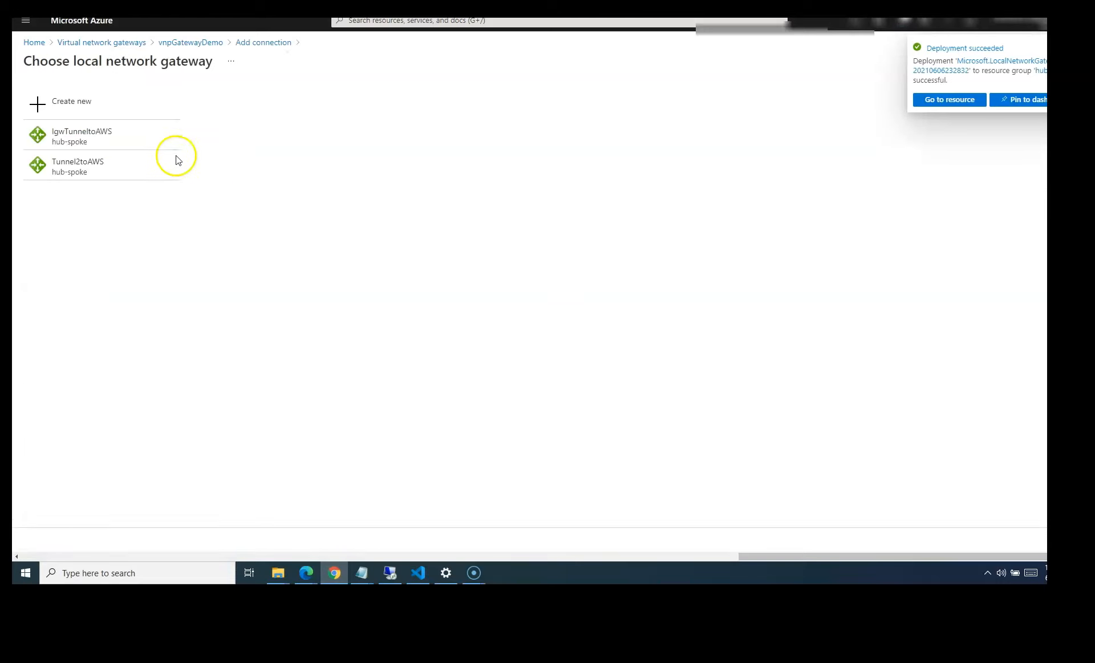
click(126, 143)
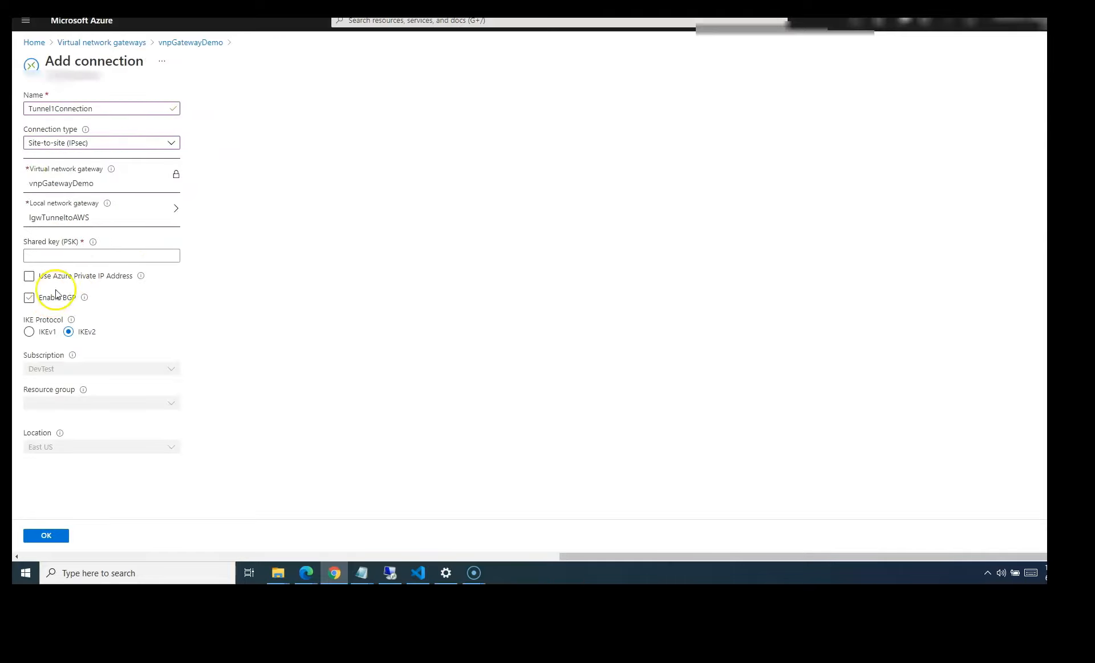
mouse_move(368, 573)
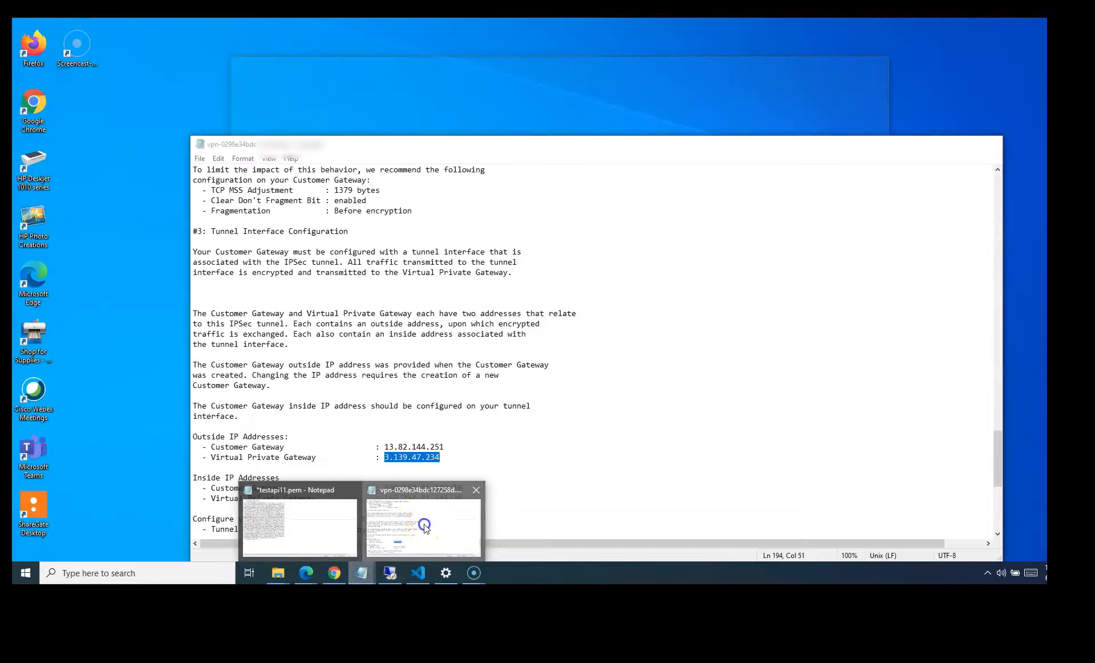
click(424, 524)
scroll(555, 363, up, 20)
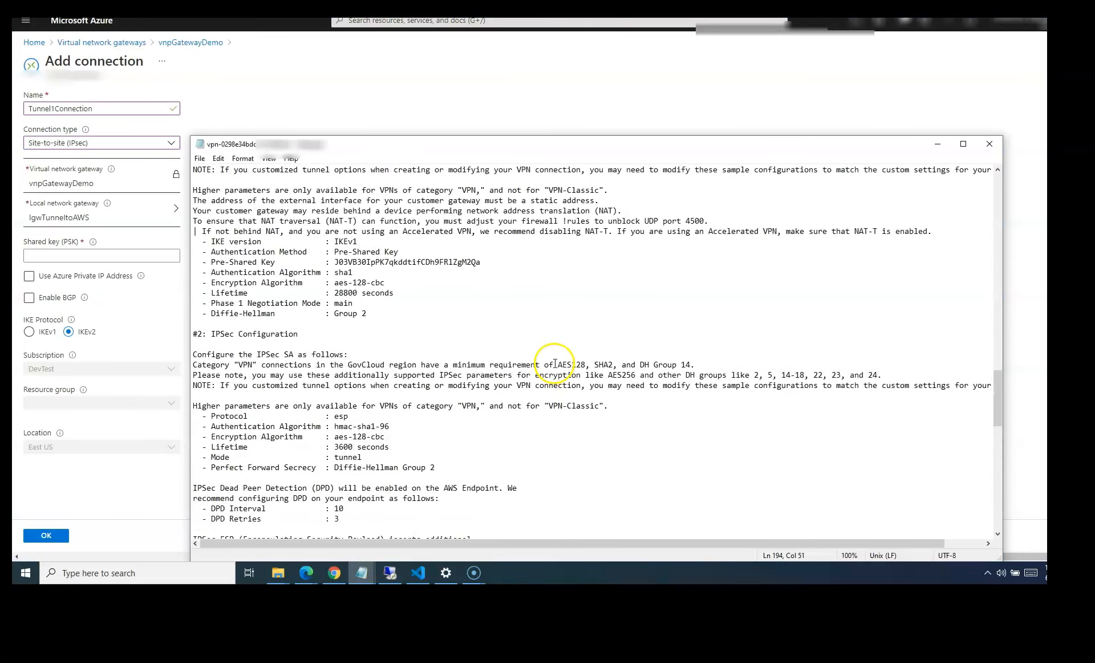
scroll(562, 366, up, 20)
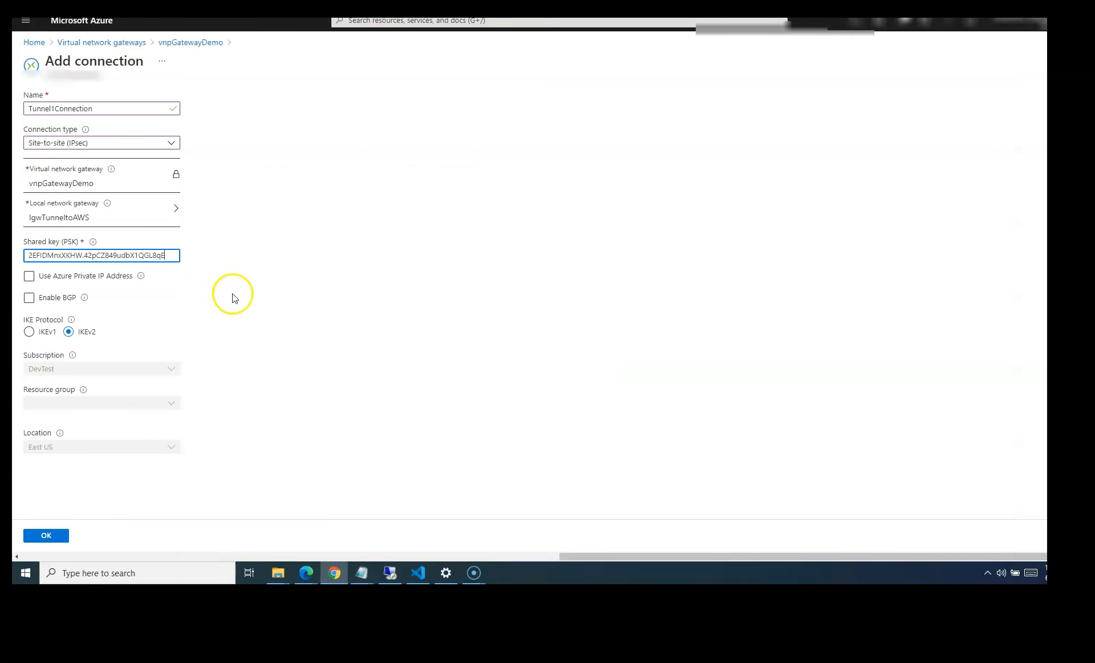
click(48, 535)
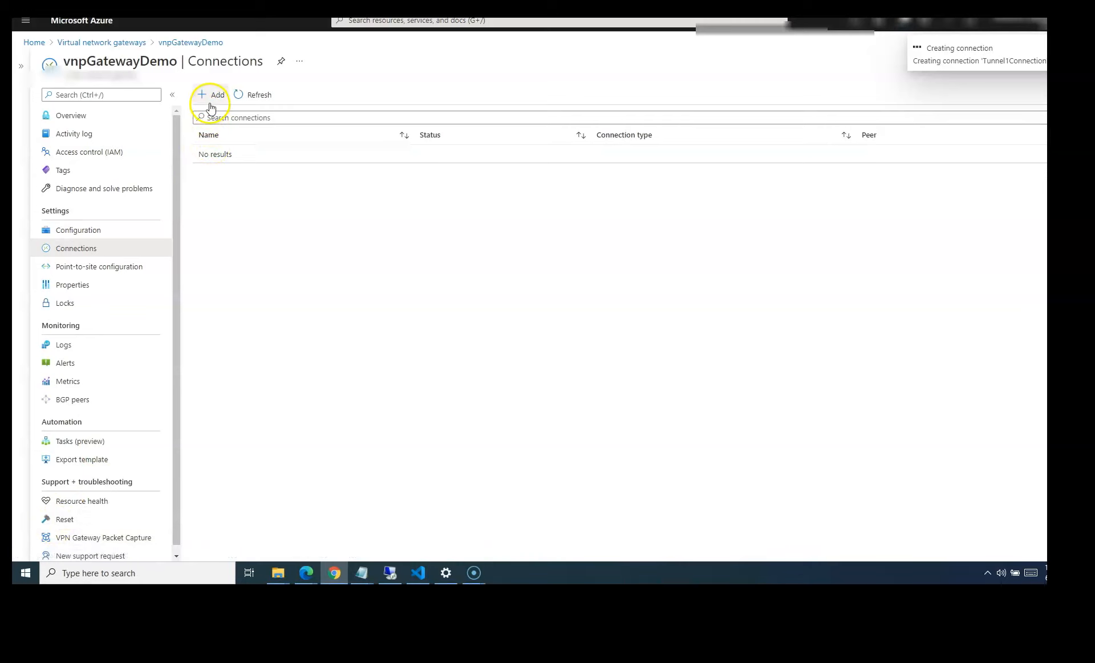
Refresh connections and start Tunnel2 from vnpGatewayDemo to the Tunnel2toAWS local network gateway
click(264, 97)
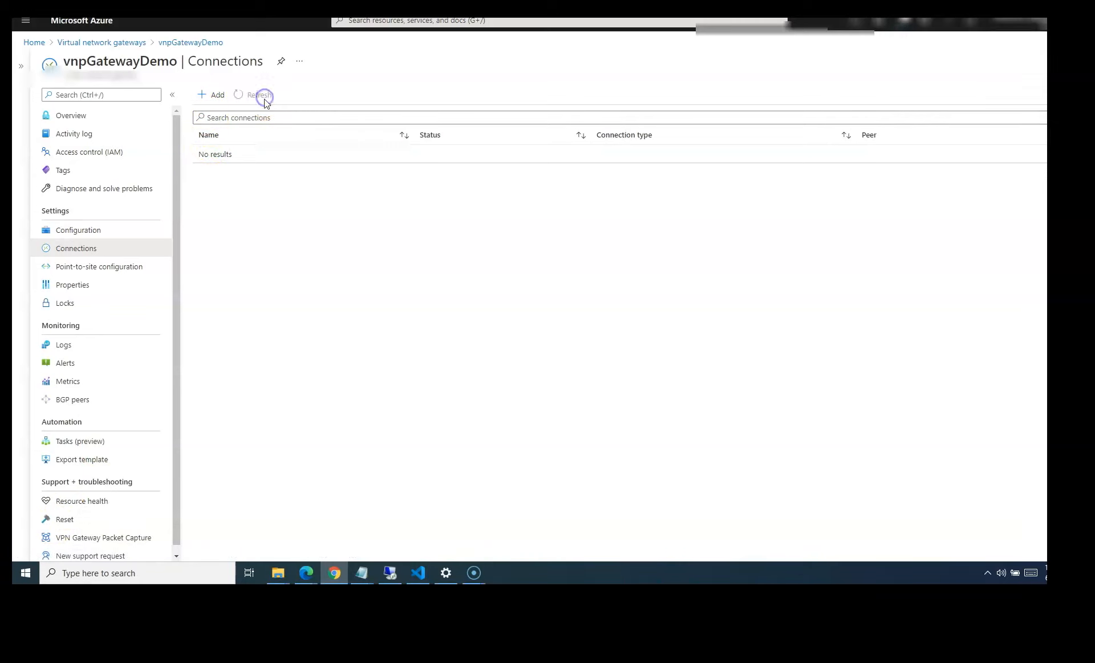
click(250, 103)
click(214, 95)
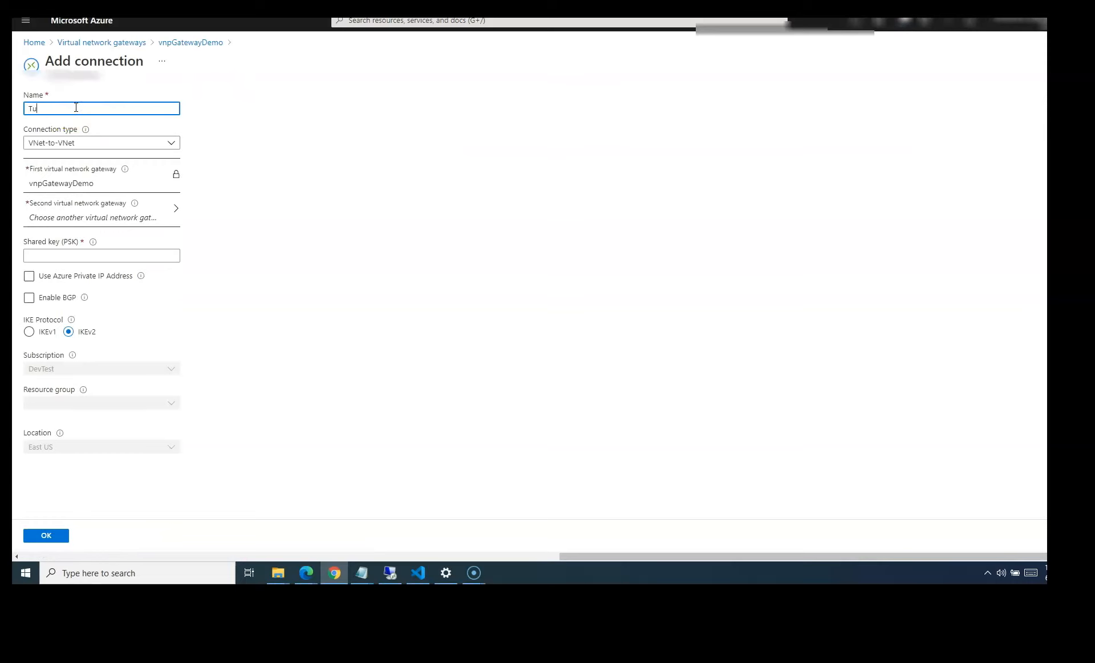
text(Tunnel2)
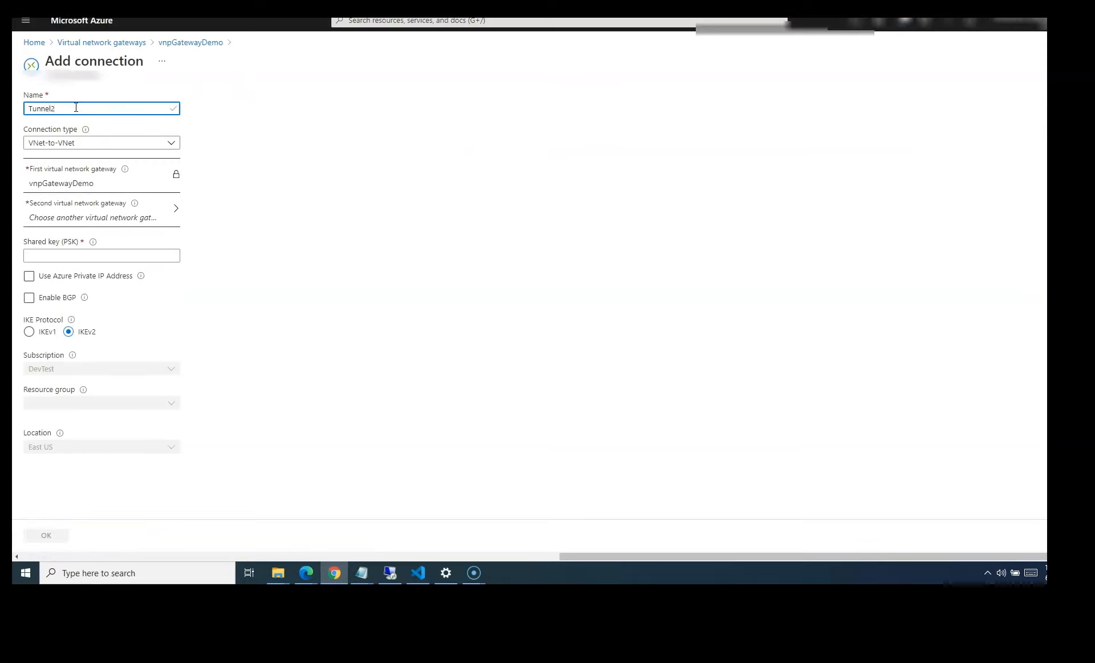
click(91, 212)
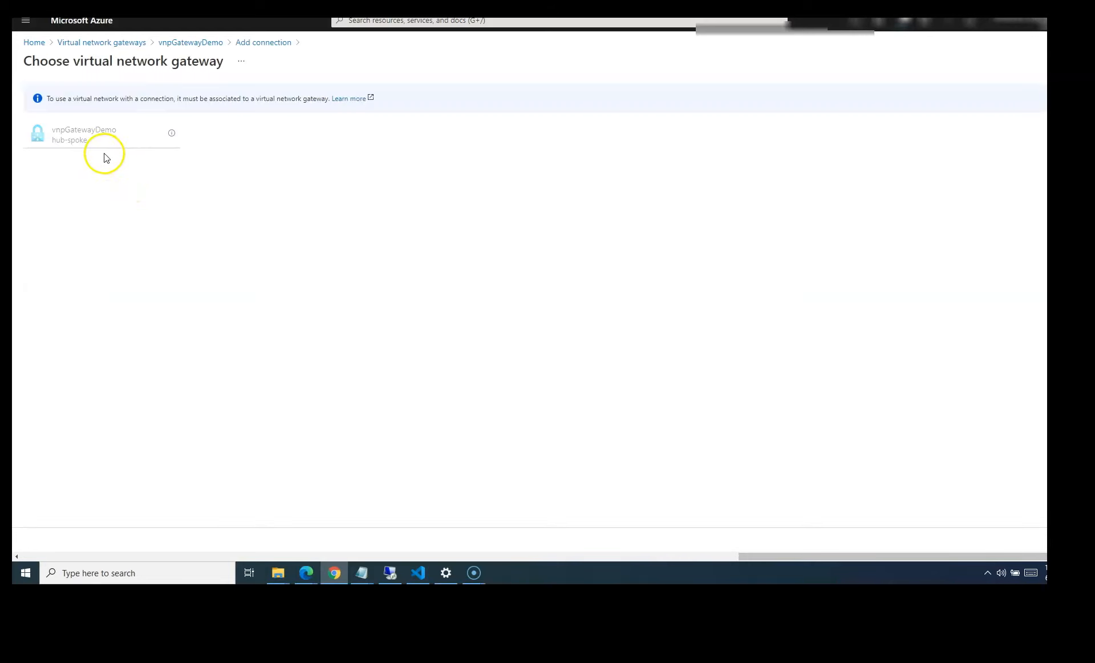
click(93, 146)
click(147, 215)
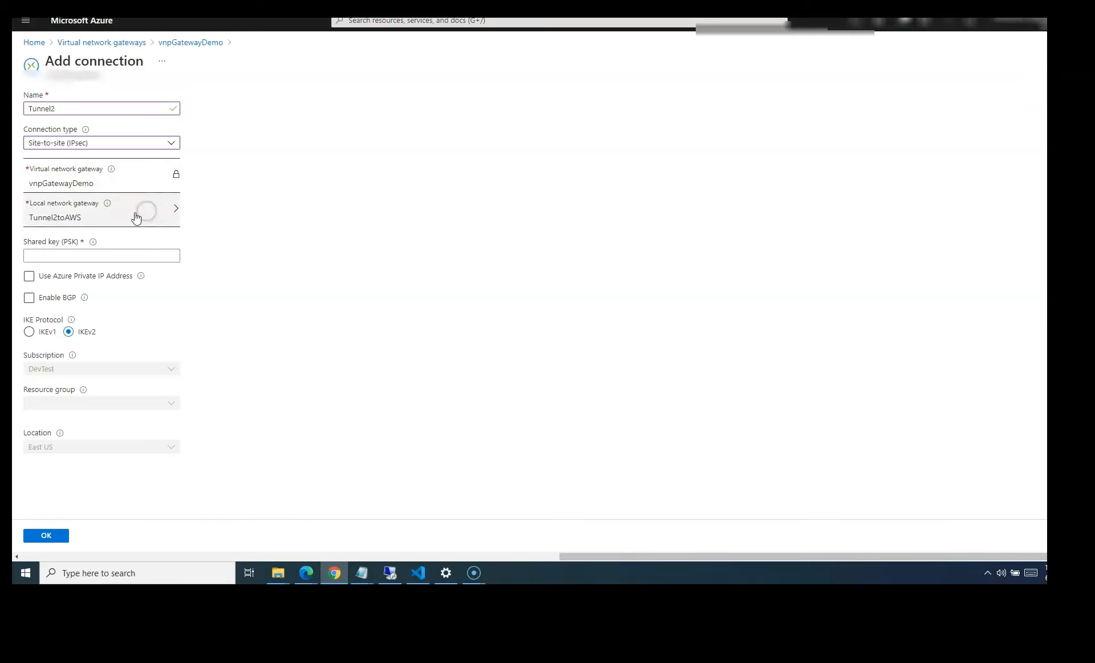
click(101, 255)
Paste the second tunnel's pre-shared key from the VPN config file, create Tunnel2, and refresh
mouse_move(371, 561)
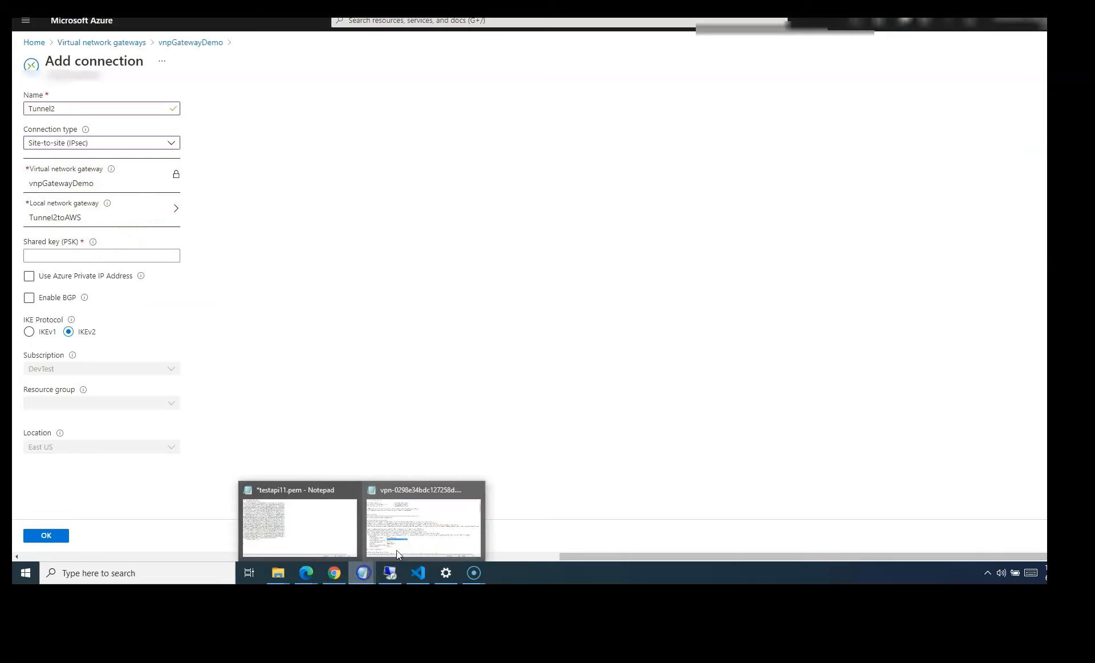
click(452, 534)
scroll(408, 427, down, 10)
scroll(407, 426, down, 20)
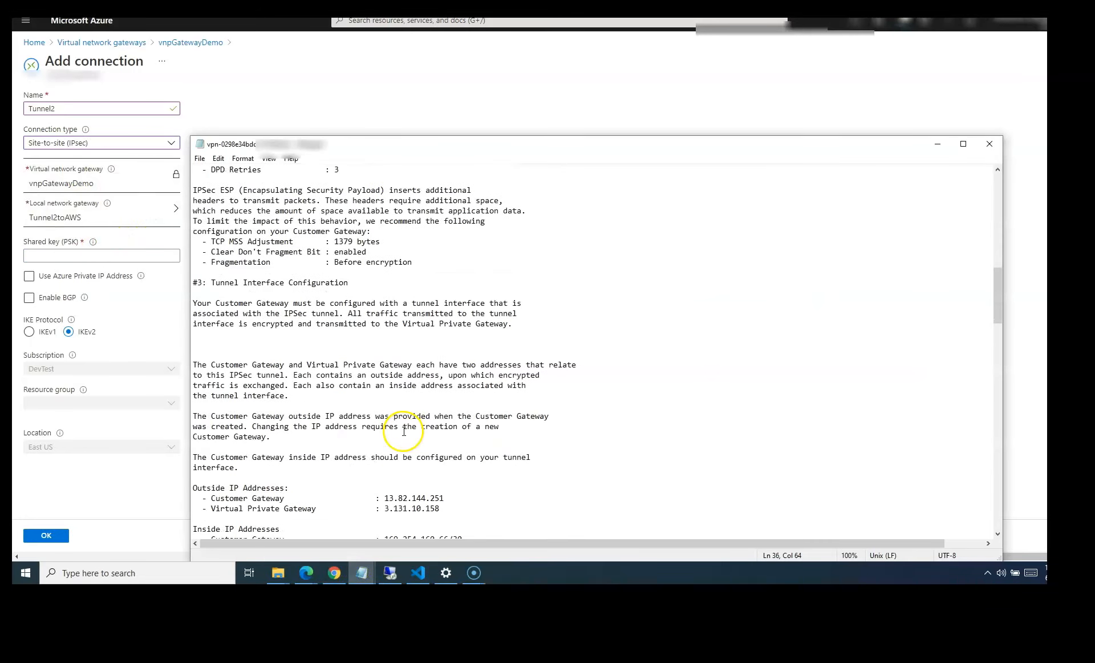
drag(481, 415, 337, 416)
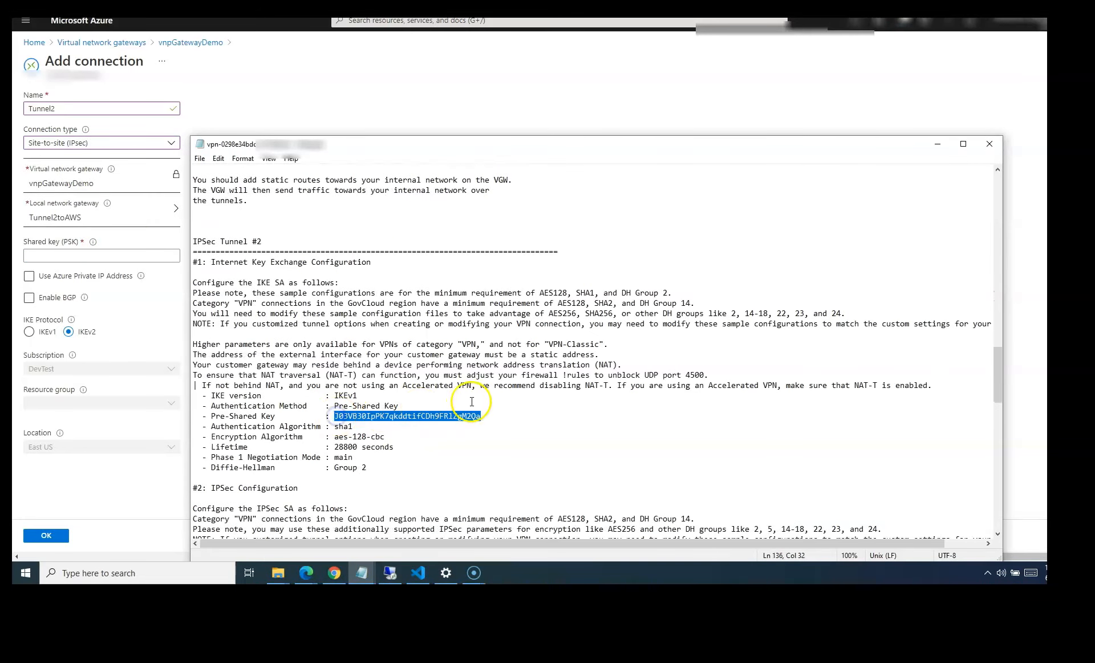
click(143, 252)
click(47, 536)
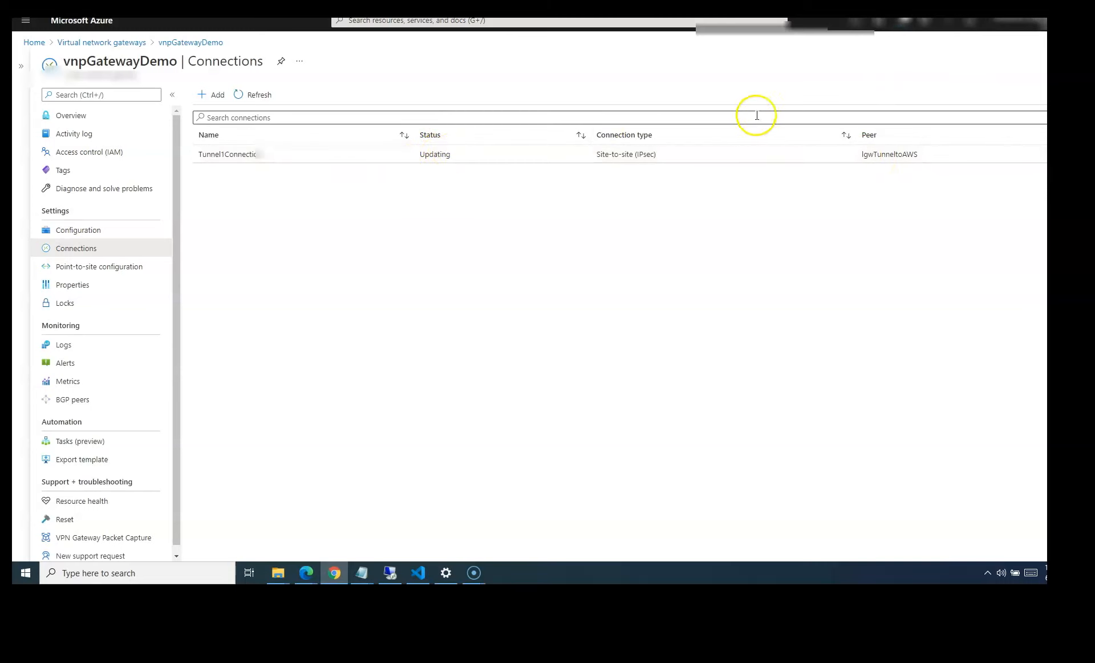
click(263, 96)
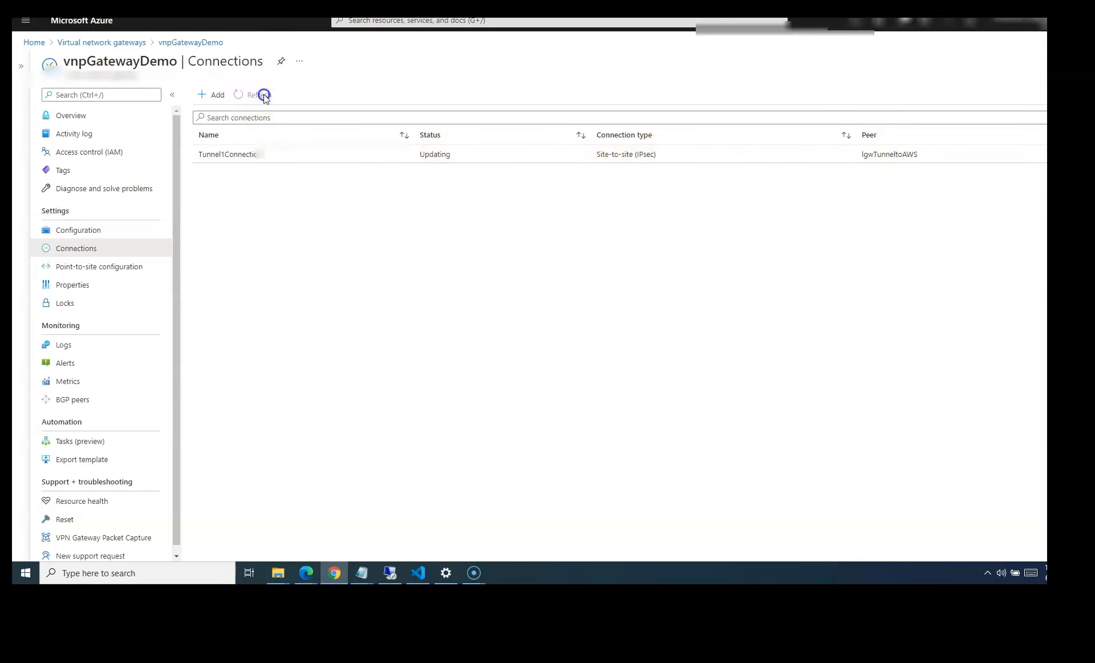
Refresh Azure connections, then view the AWS VPN connection's Tunnel Details showing both tunnels DOWN
click(264, 96)
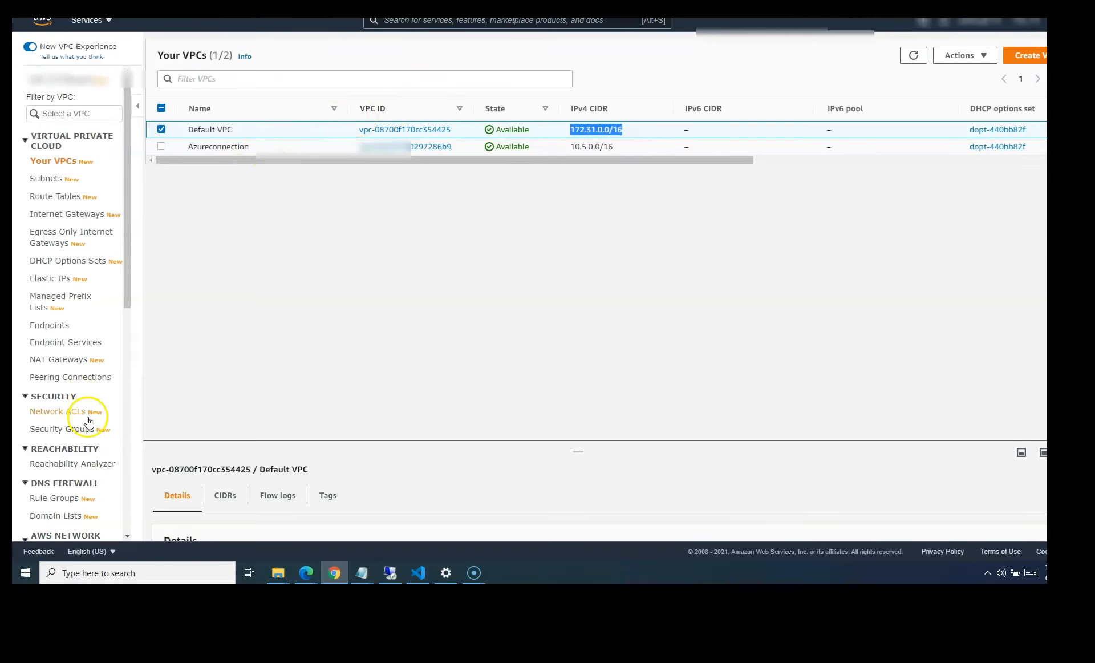
scroll(80, 389, down, 3)
scroll(80, 389, down, 4)
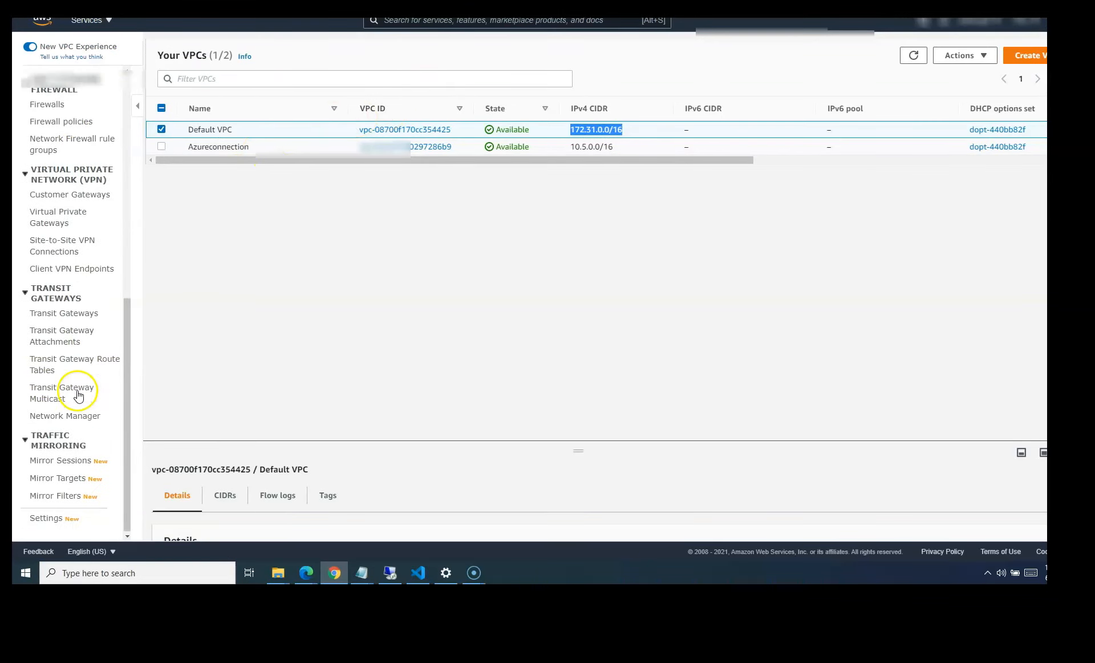
click(73, 251)
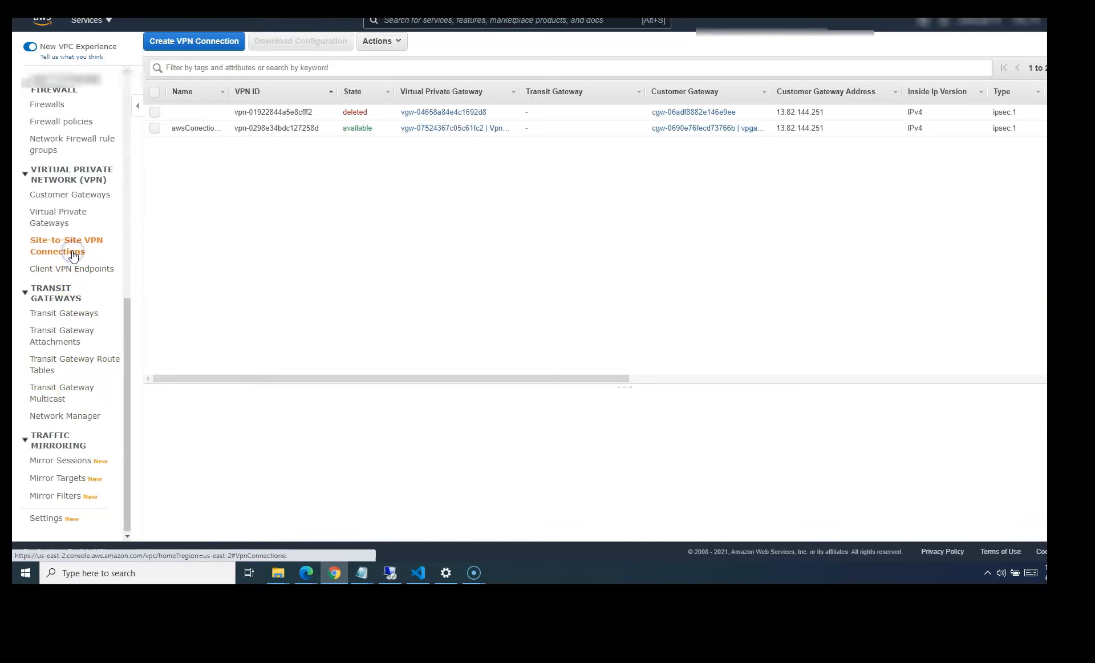
click(155, 129)
click(223, 421)
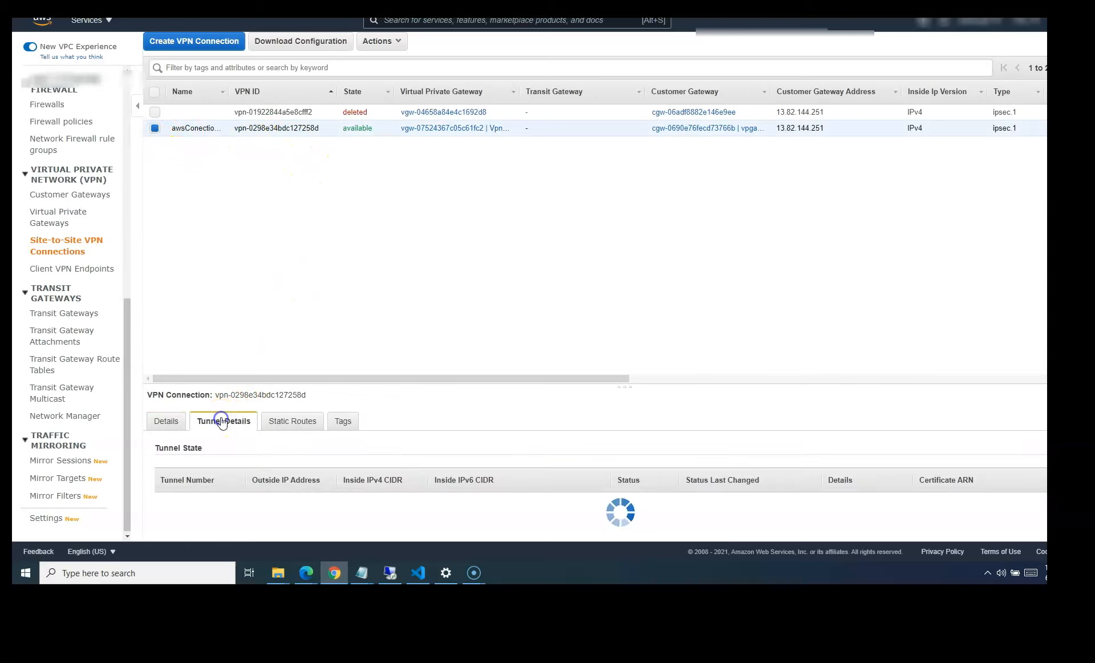
scroll(614, 409, down, 3)
scroll(614, 408, up, 2)
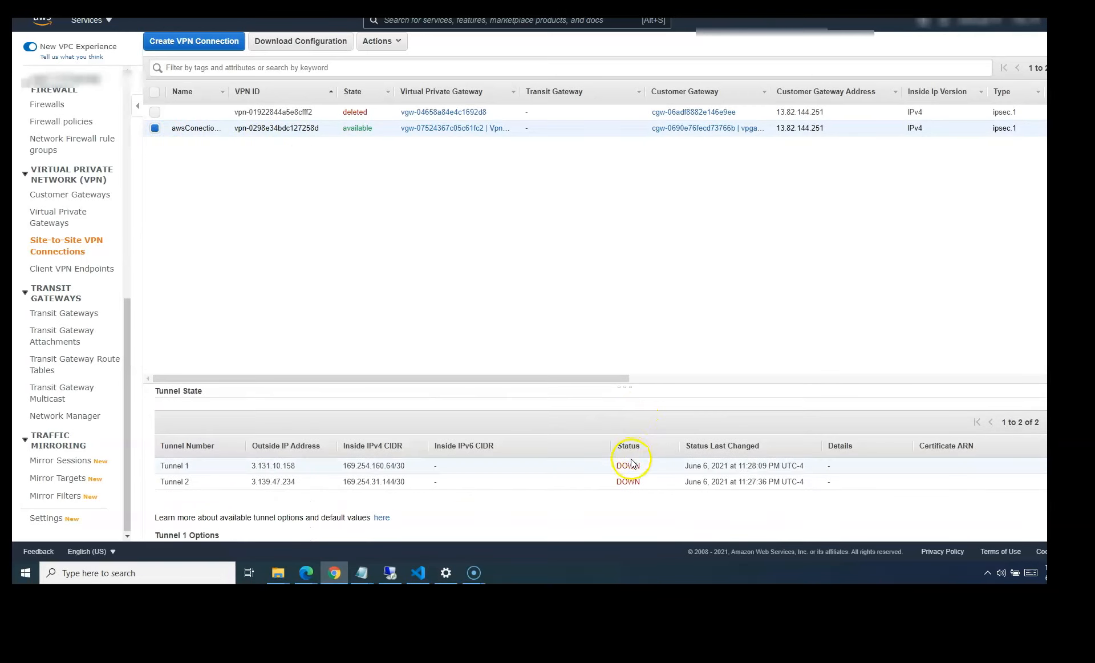
double_click(628, 480)
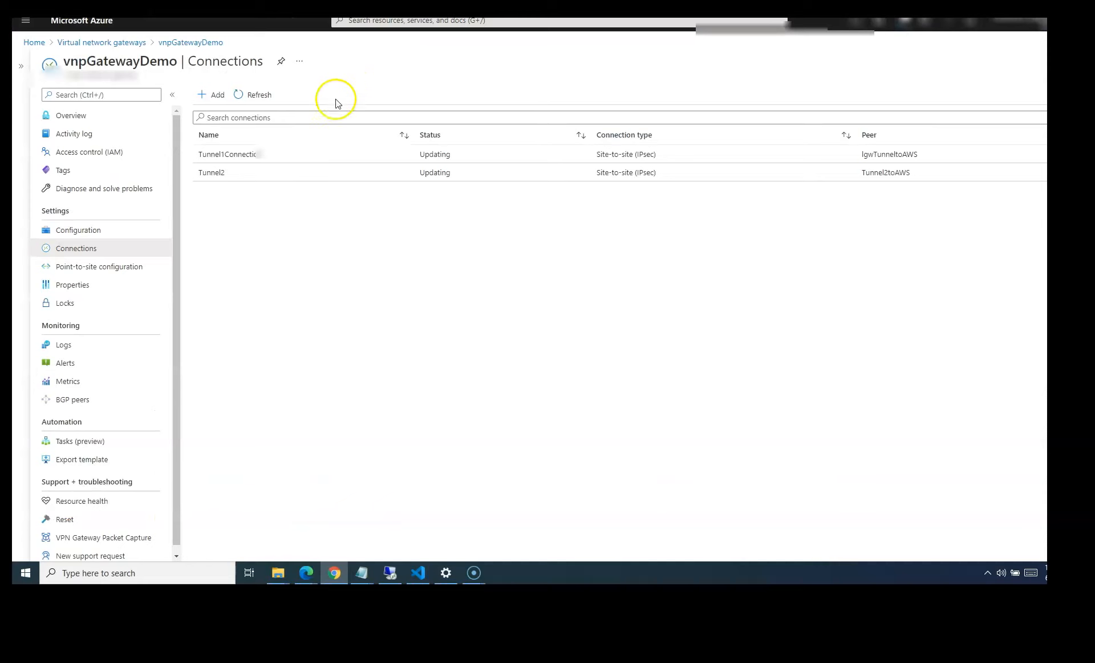
click(252, 95)
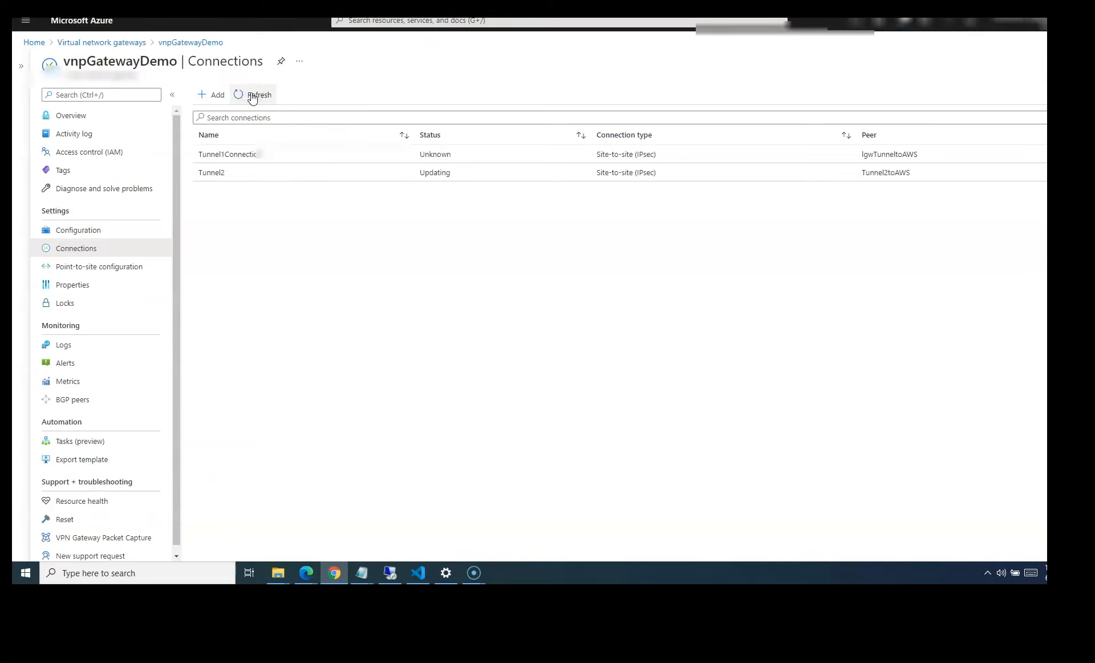
Check notifications and refresh vnpGatewayDemo's connections repeatedly until Tunnel2 shows Connected
click(901, 23)
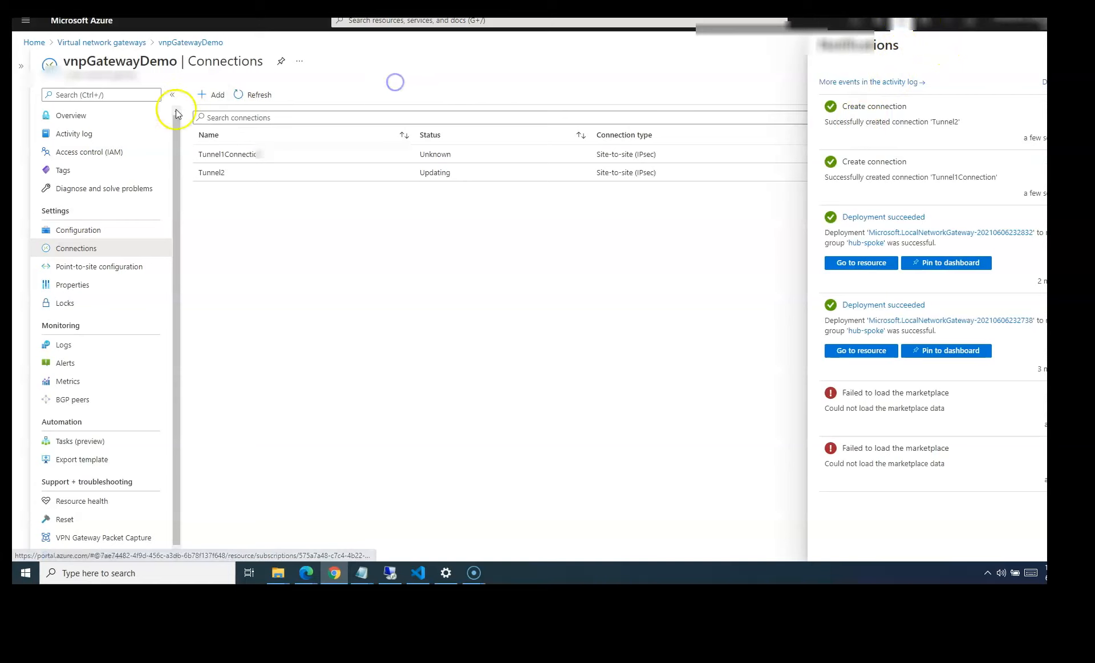
click(270, 96)
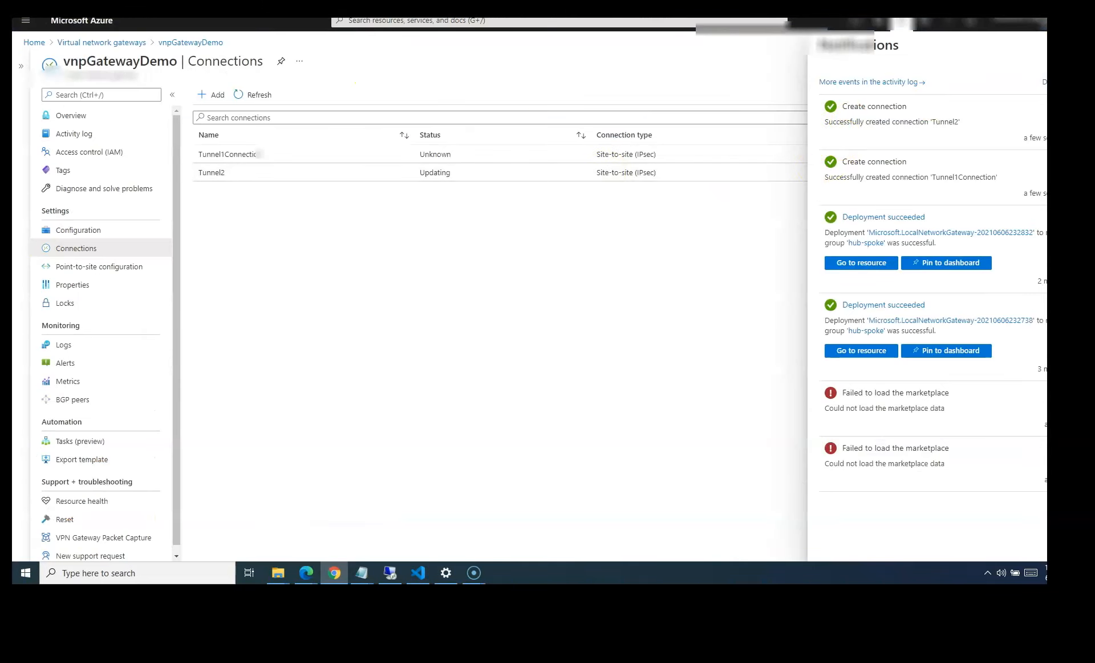
click(260, 95)
click(259, 94)
click(258, 95)
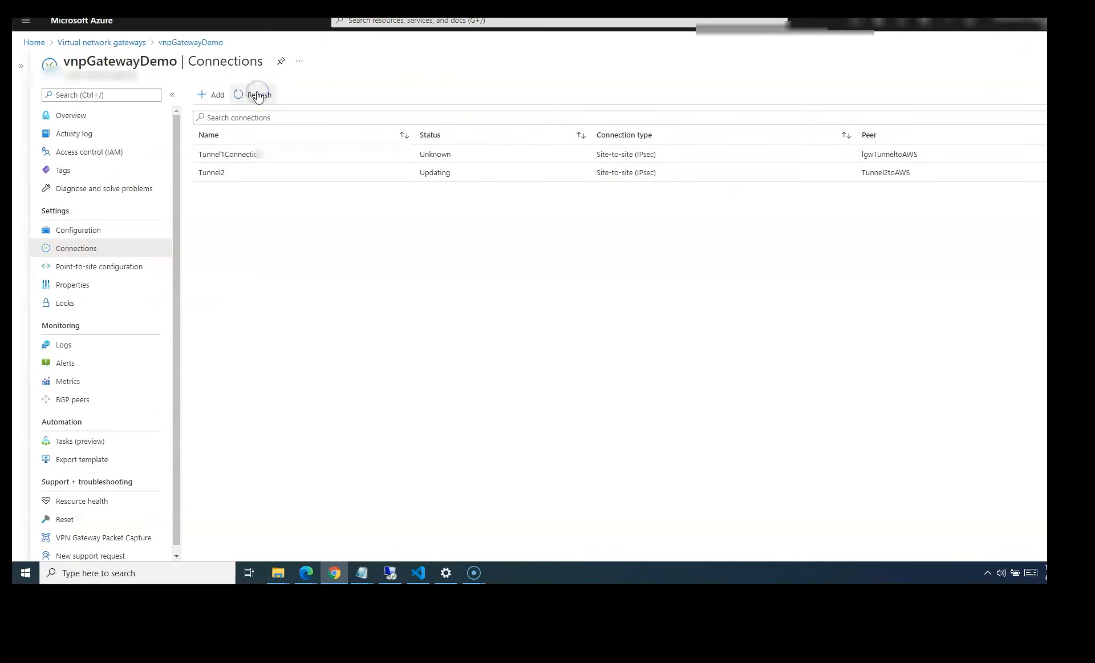
click(258, 95)
click(94, 229)
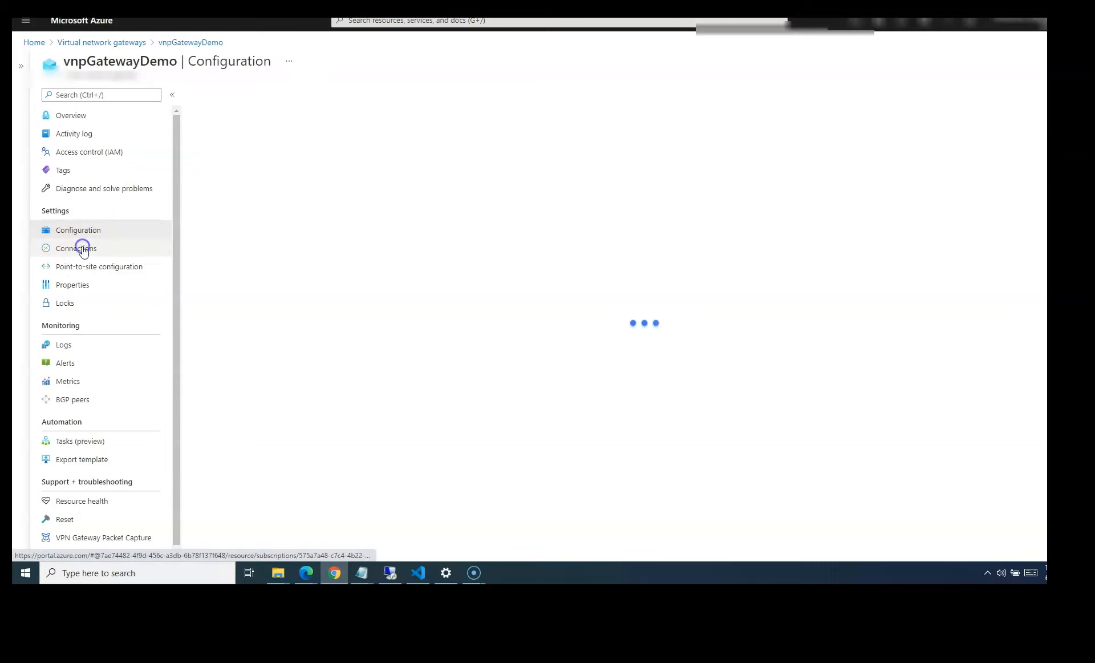
click(84, 250)
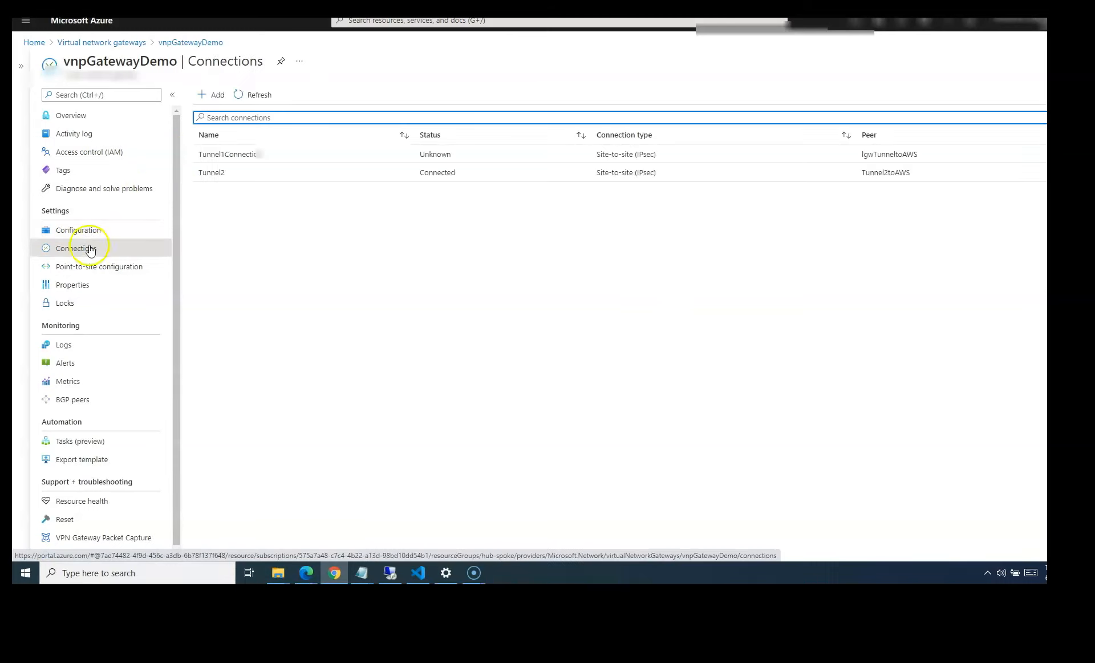
click(391, 567)
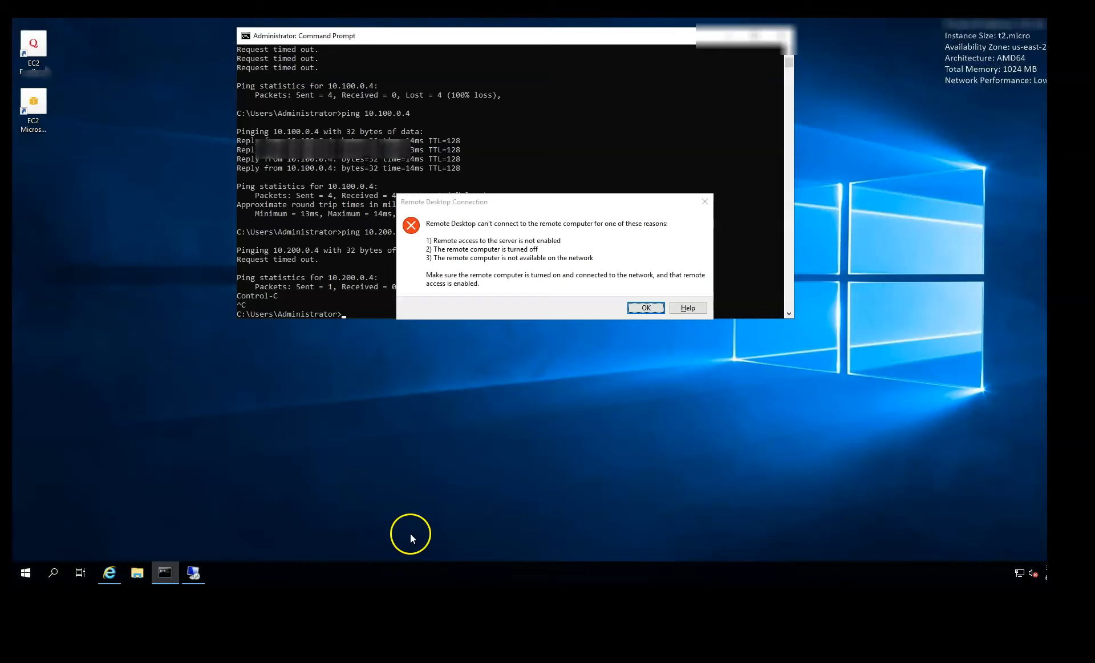
Dismiss the RDP error, then refresh Azure connections and AWS tunnel details until both tunnels are up
click(651, 310)
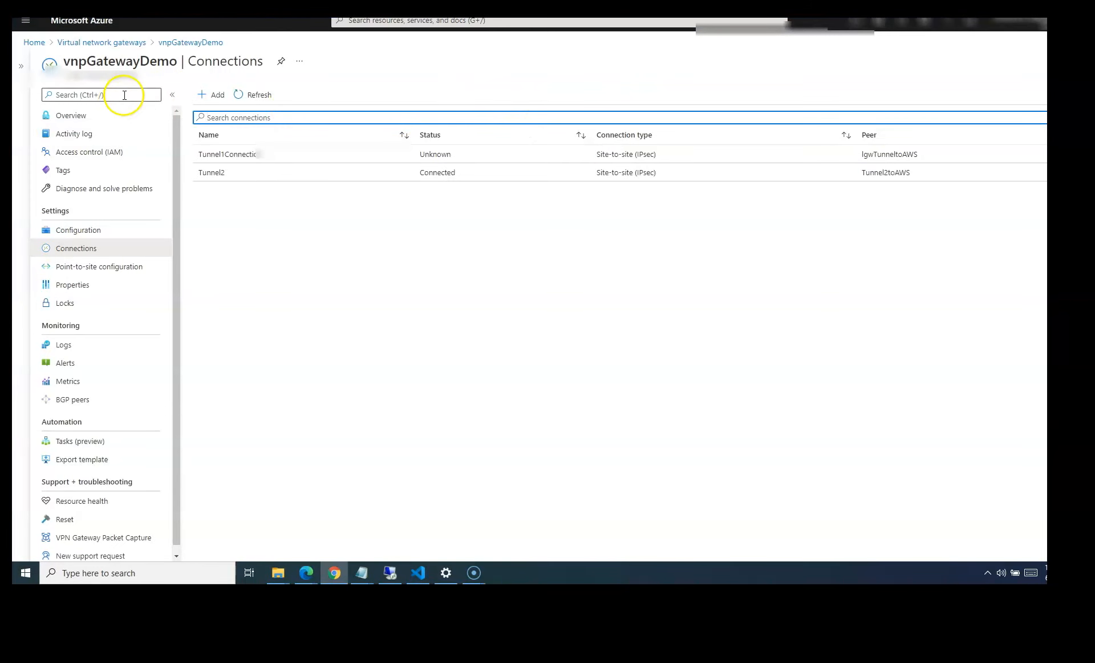
click(264, 96)
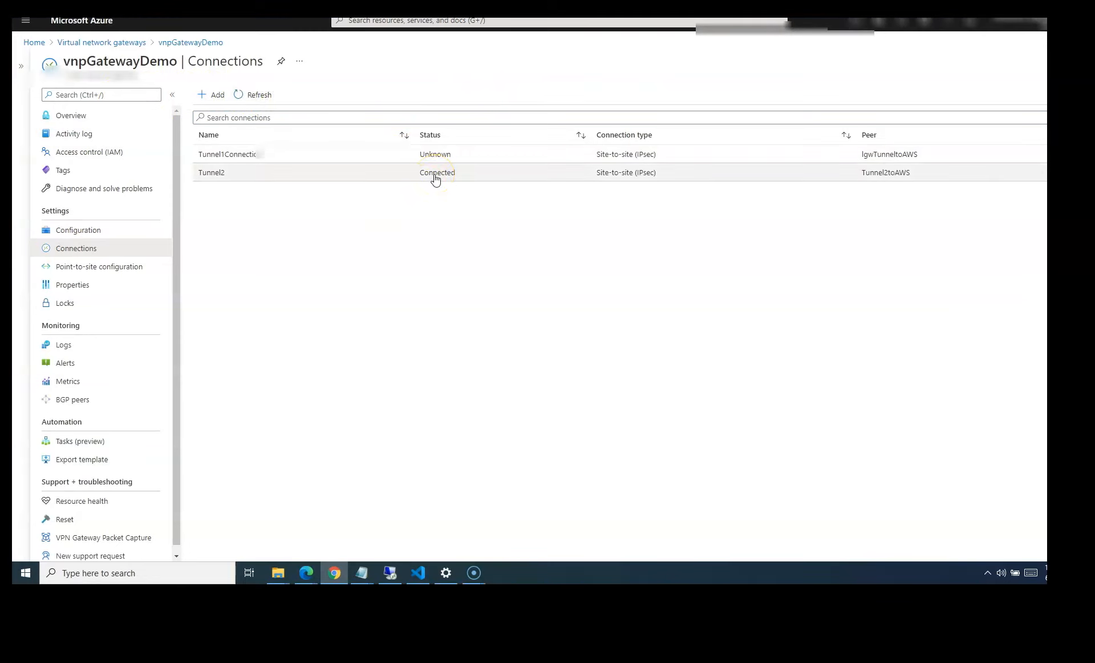
click(442, 152)
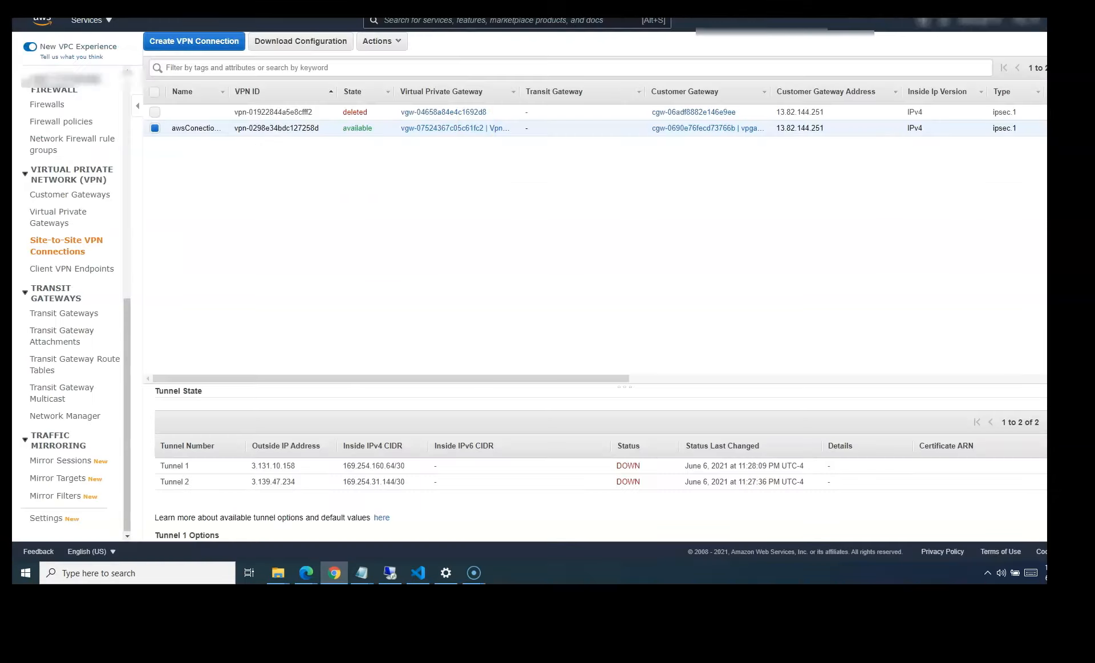
click(524, 275)
click(1054, 41)
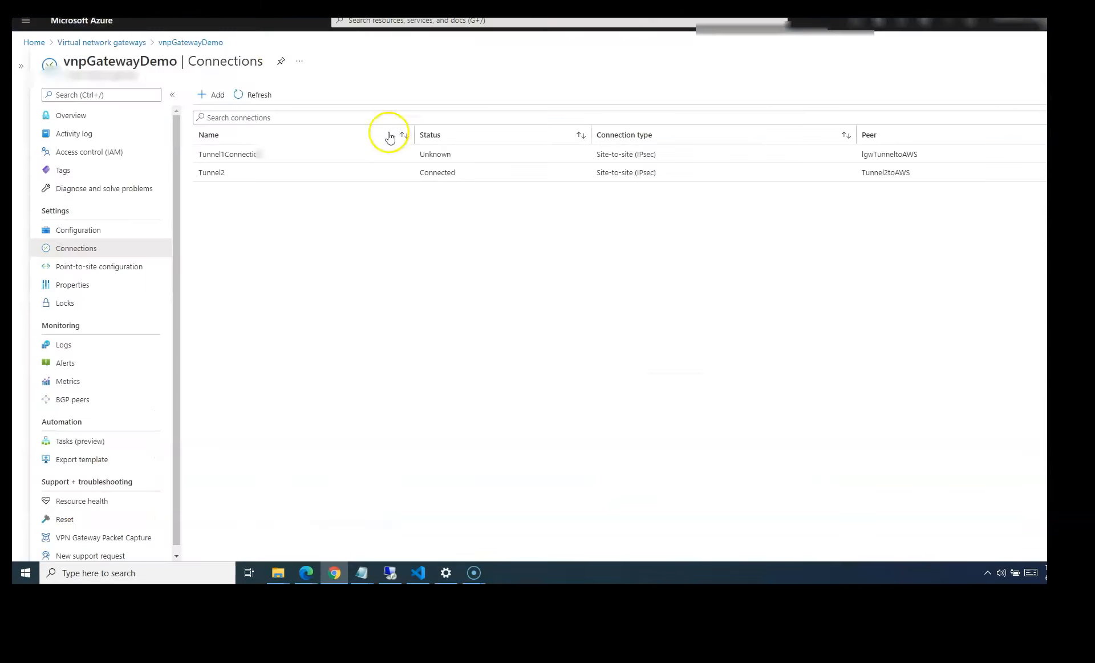
click(257, 98)
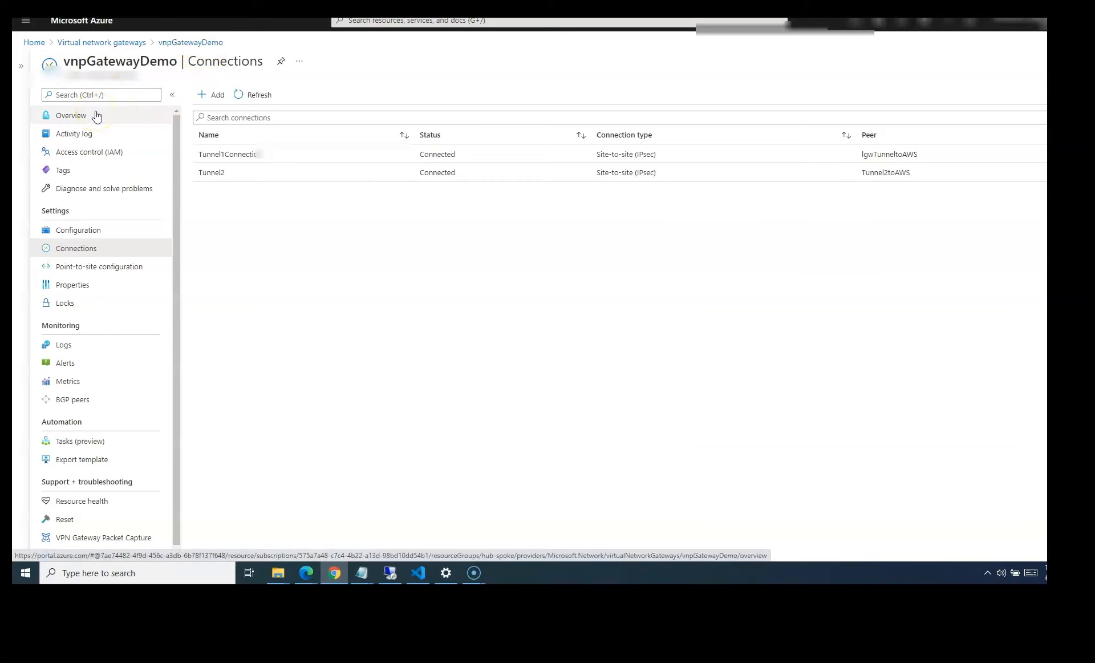
click(144, 44)
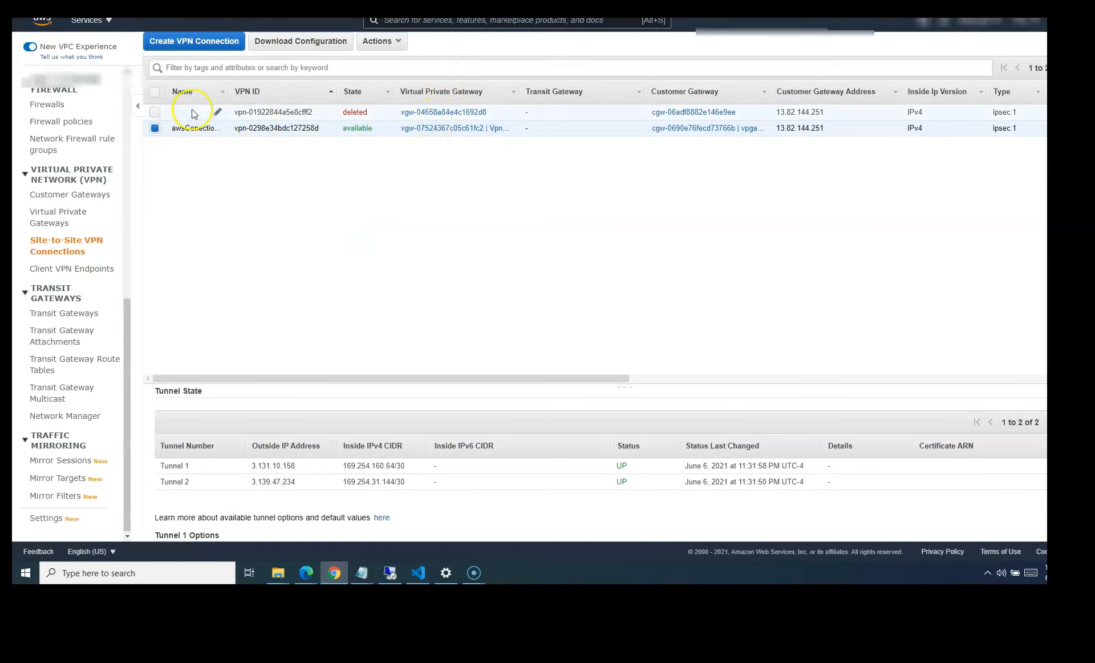
Go to EC2, list the running instances, and open the t2.micro instance's details
click(121, 84)
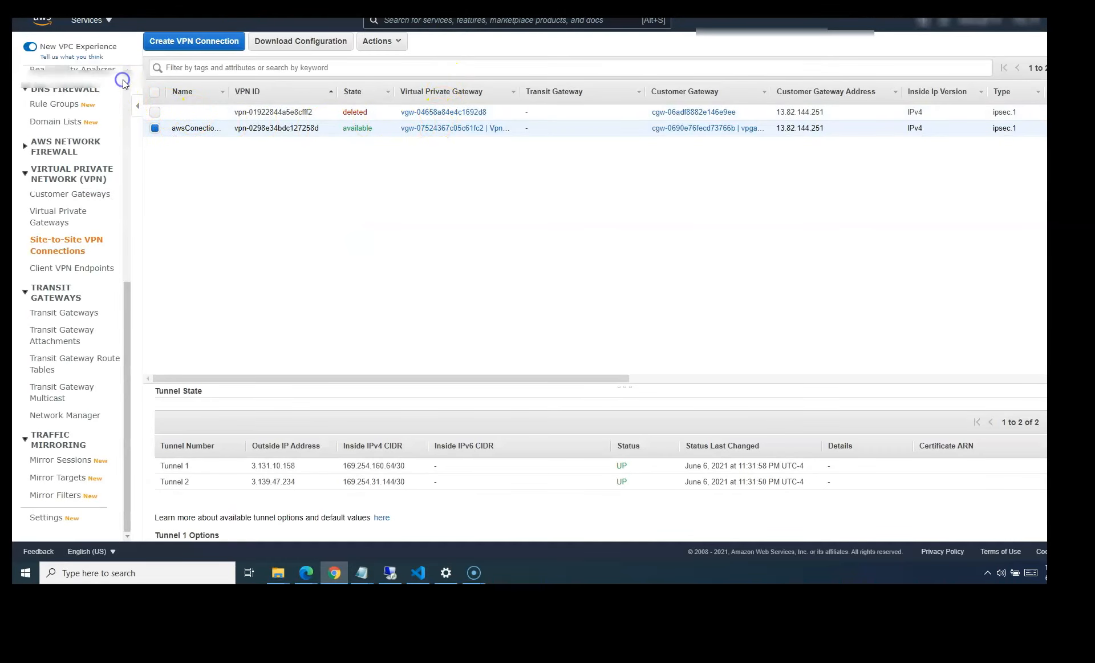
click(124, 83)
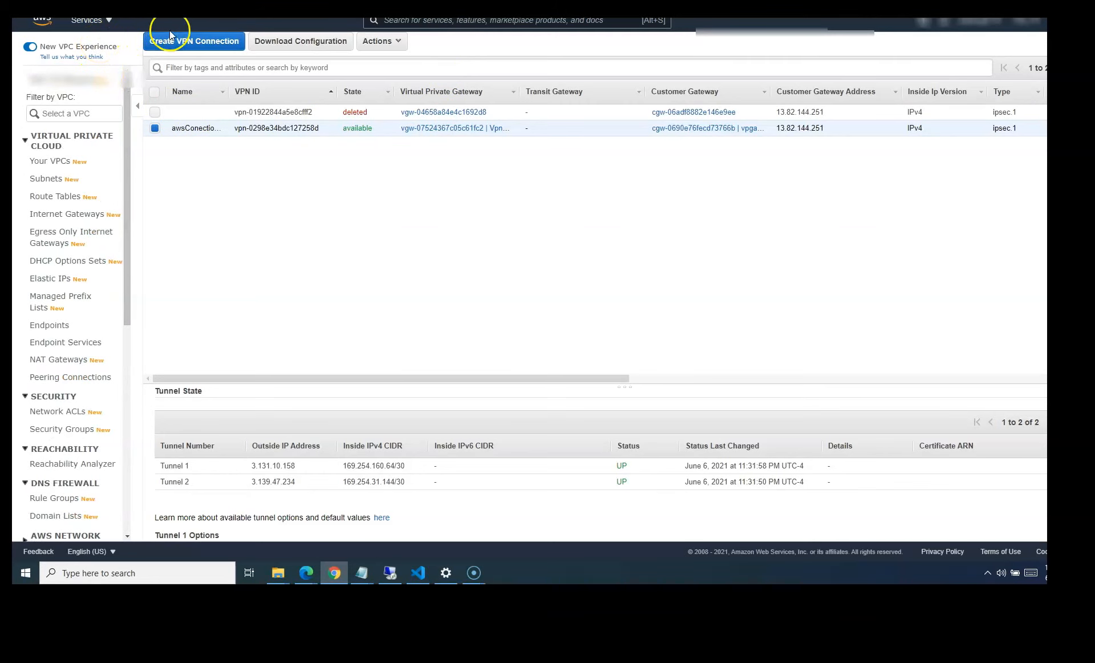
click(91, 20)
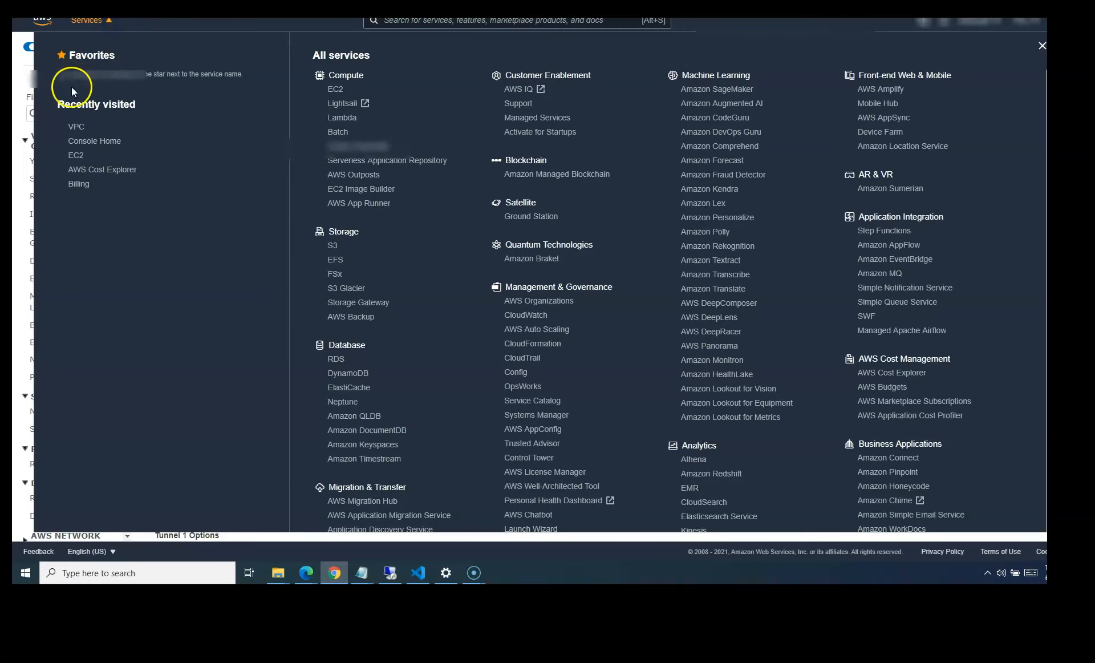
click(75, 156)
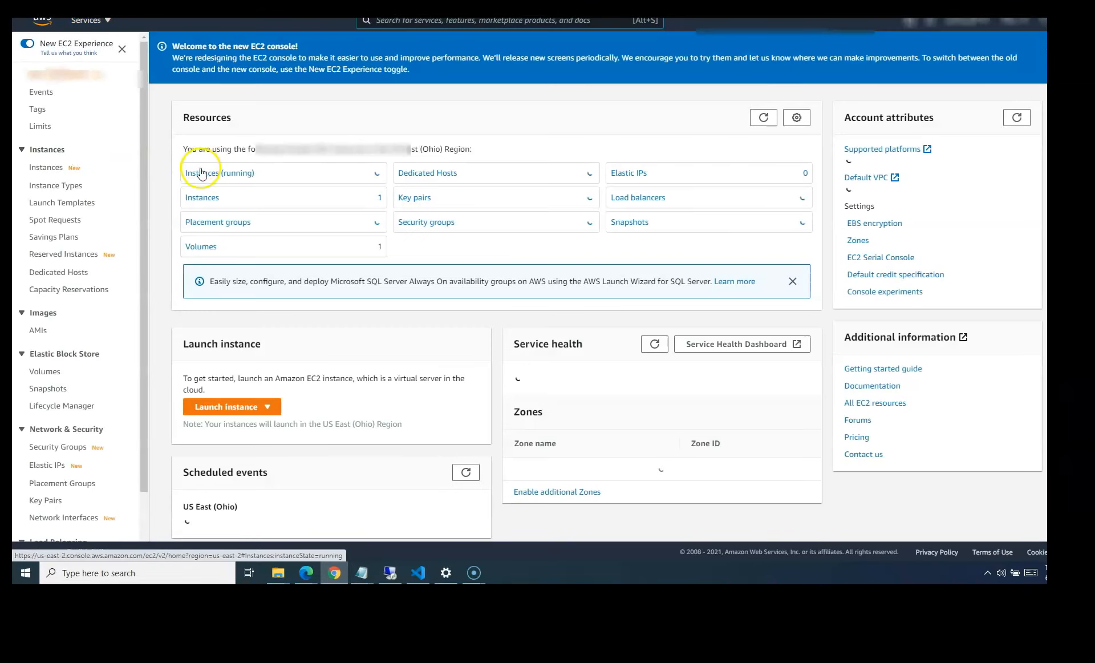
click(201, 173)
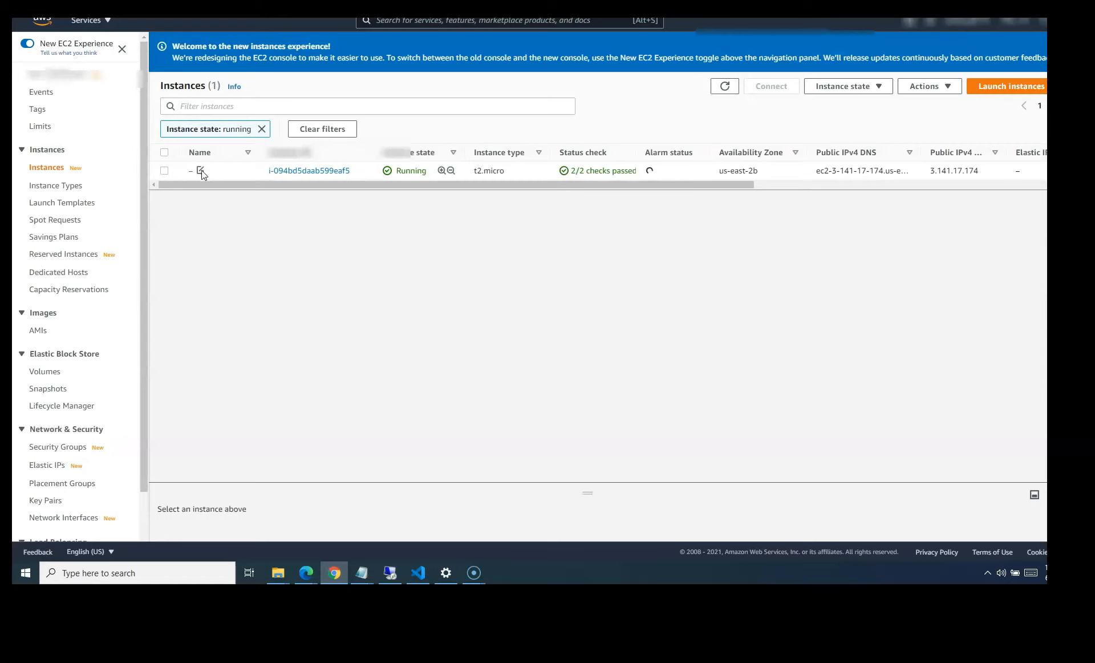
click(282, 175)
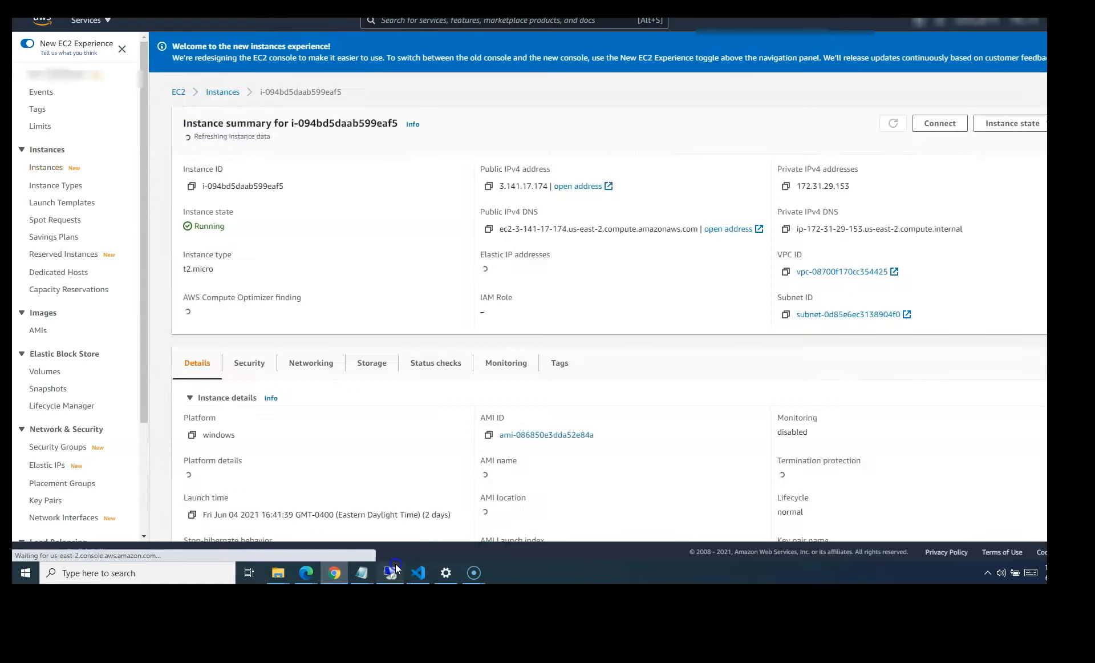
click(391, 572)
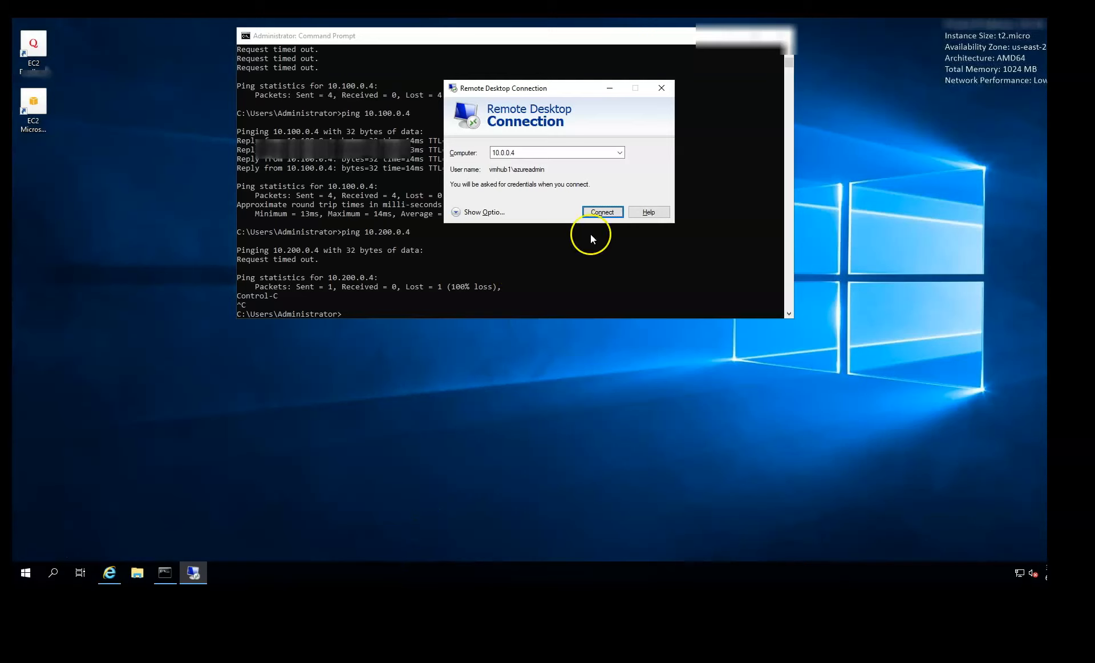
Close the RDP window, clear the prompt with cls, and open vmhub1's overview via a 'hub' search
click(662, 89)
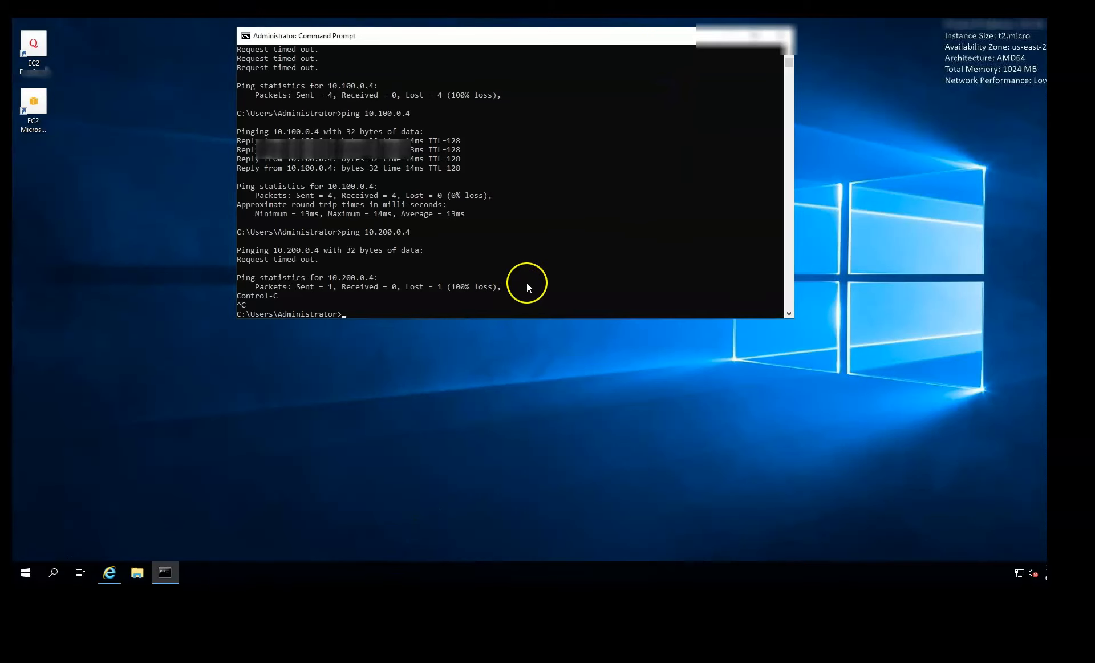
text(cls)
key(Return)
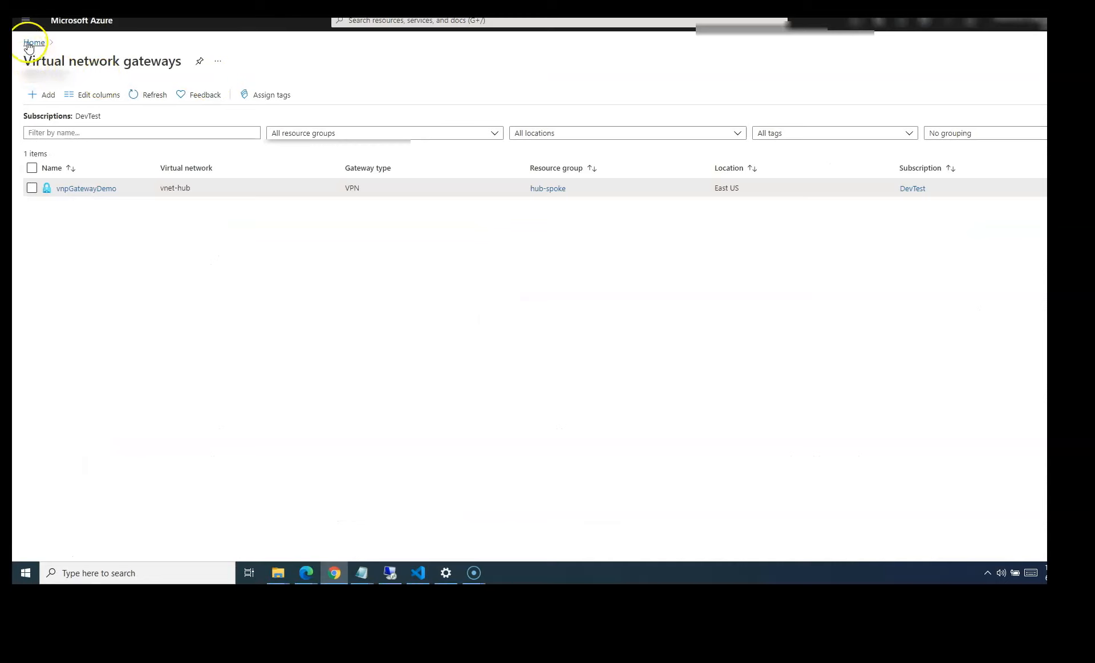
click(371, 23)
text(hub)
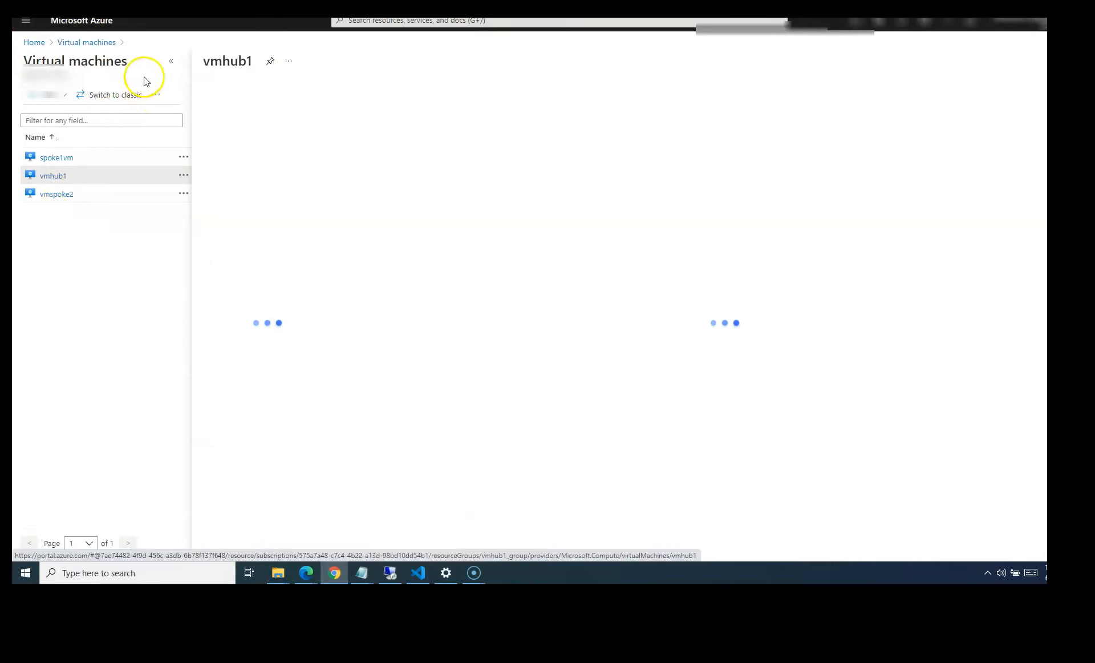
click(171, 61)
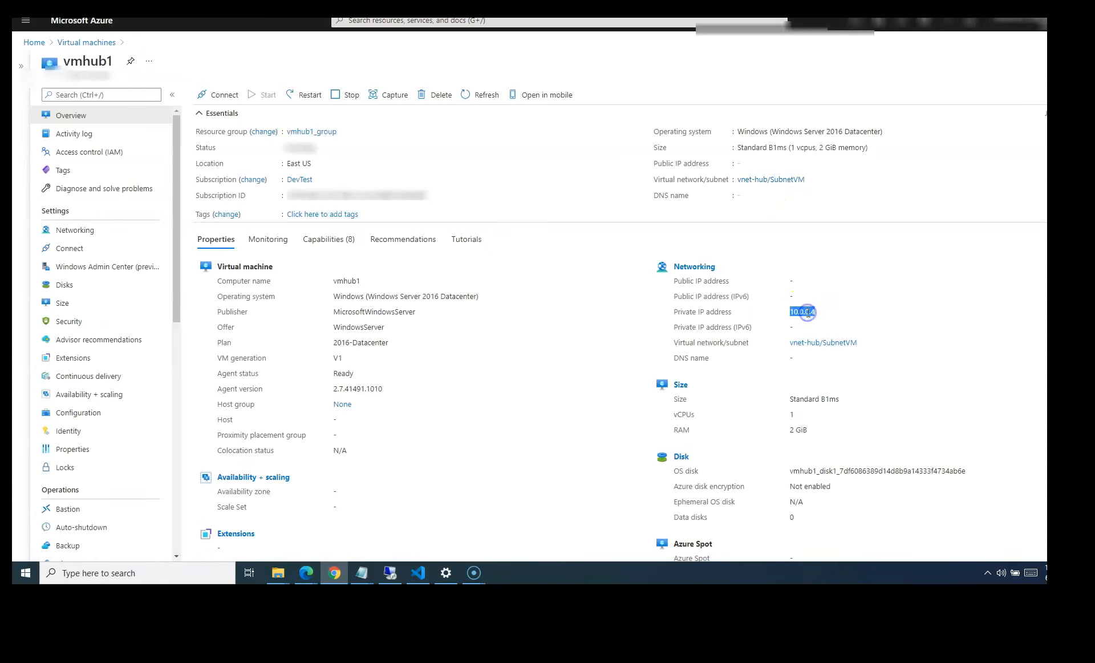
Ping the hub VM at 10.0.0.4 from the EC2 desktop, clear the console, and open VPC Route Tables
click(396, 574)
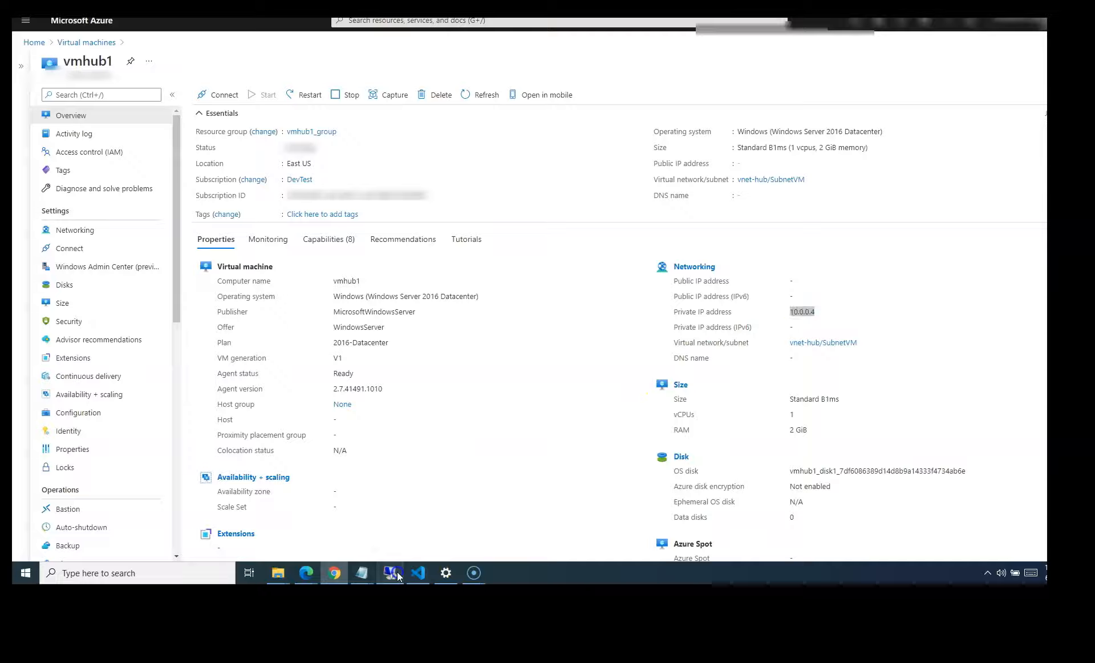
text(ping 10.0.0.4)
key(Return)
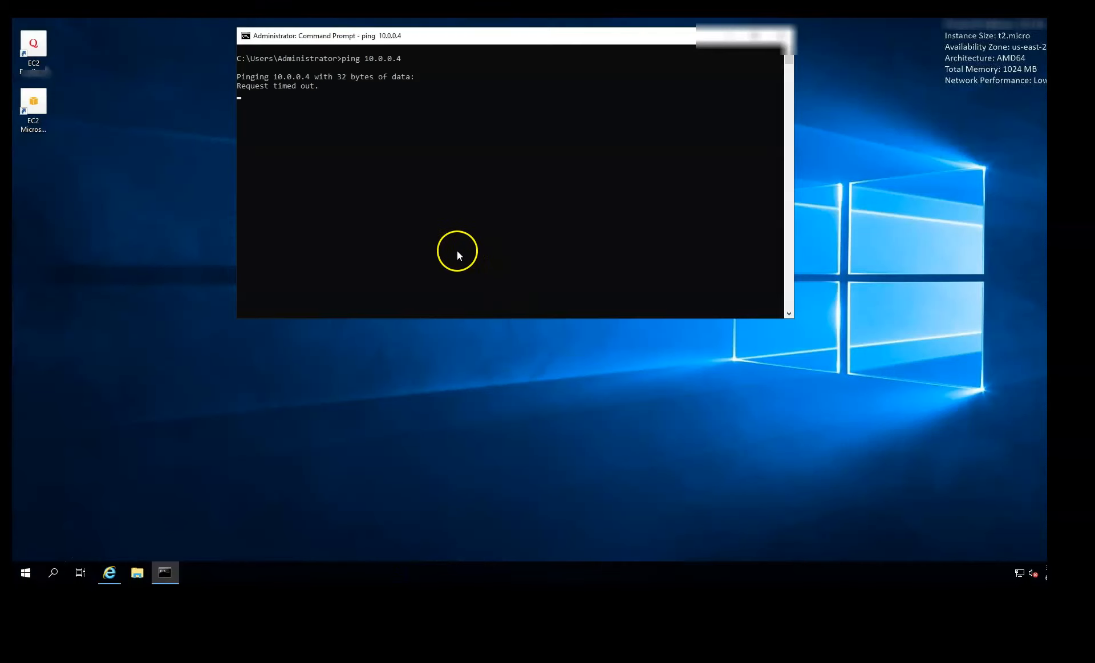
key(ctrl+c)
text(cls)
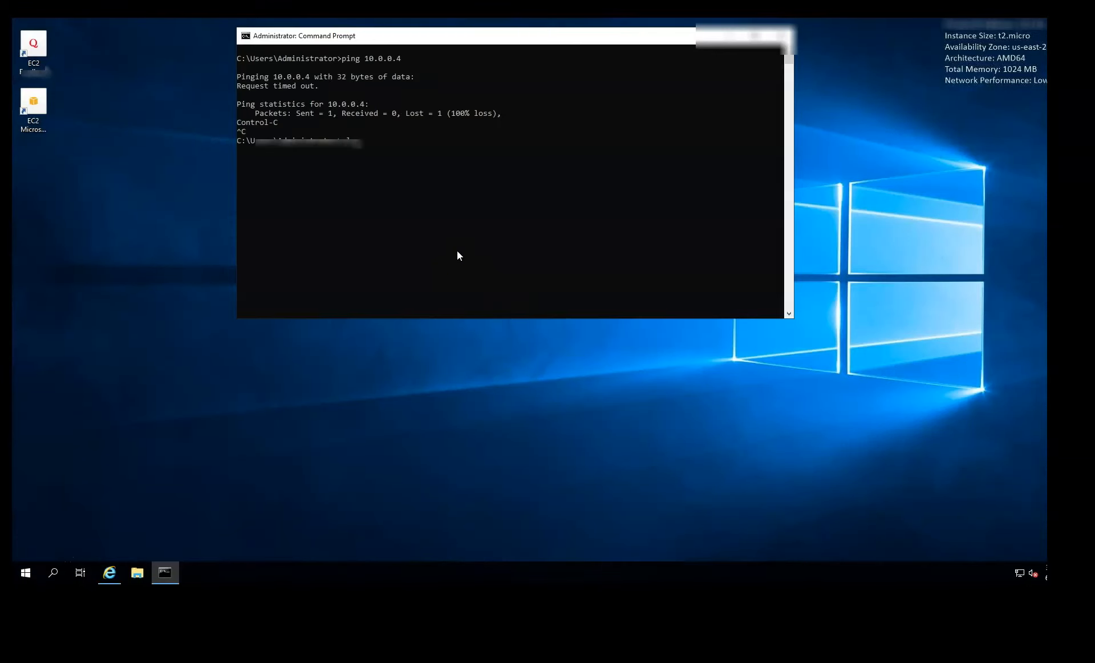
key(Return)
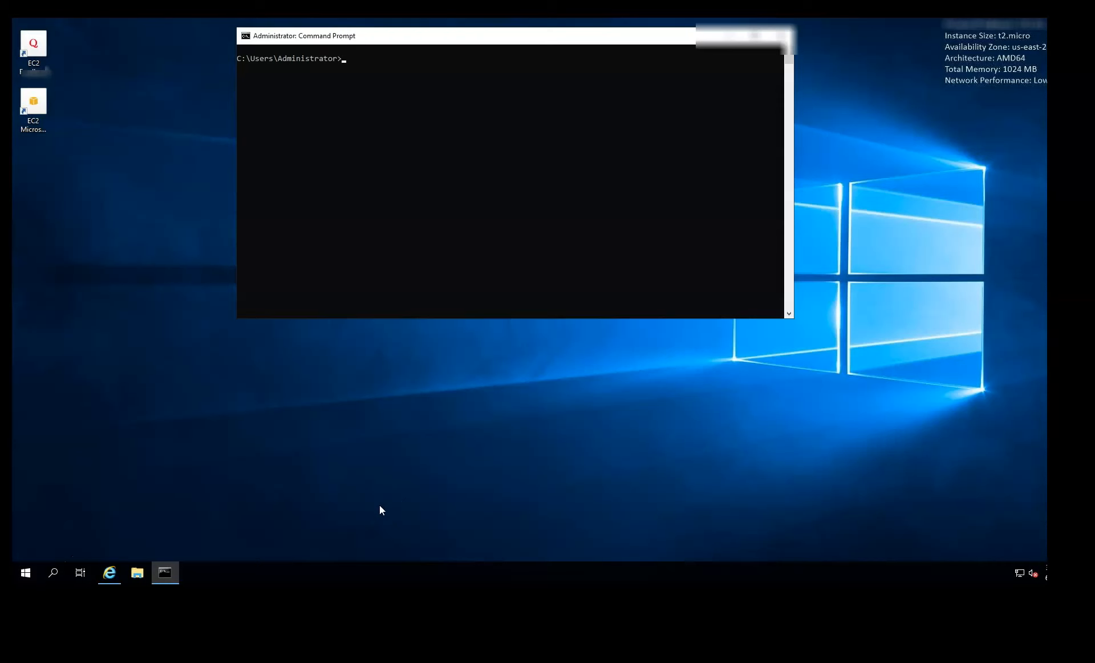
click(160, 543)
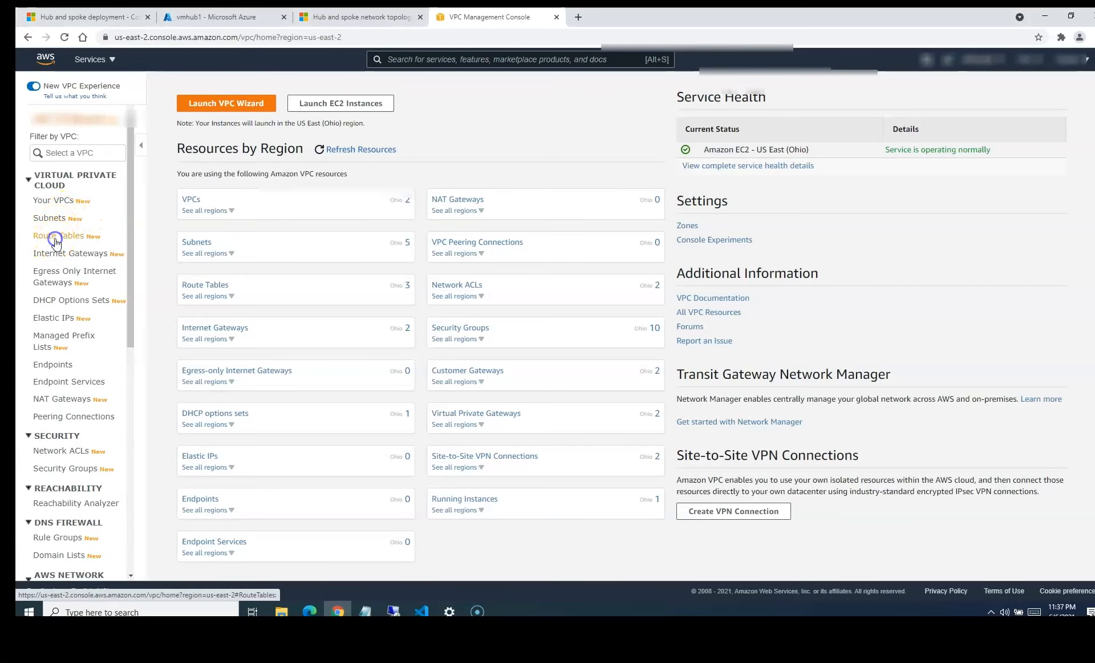
click(58, 239)
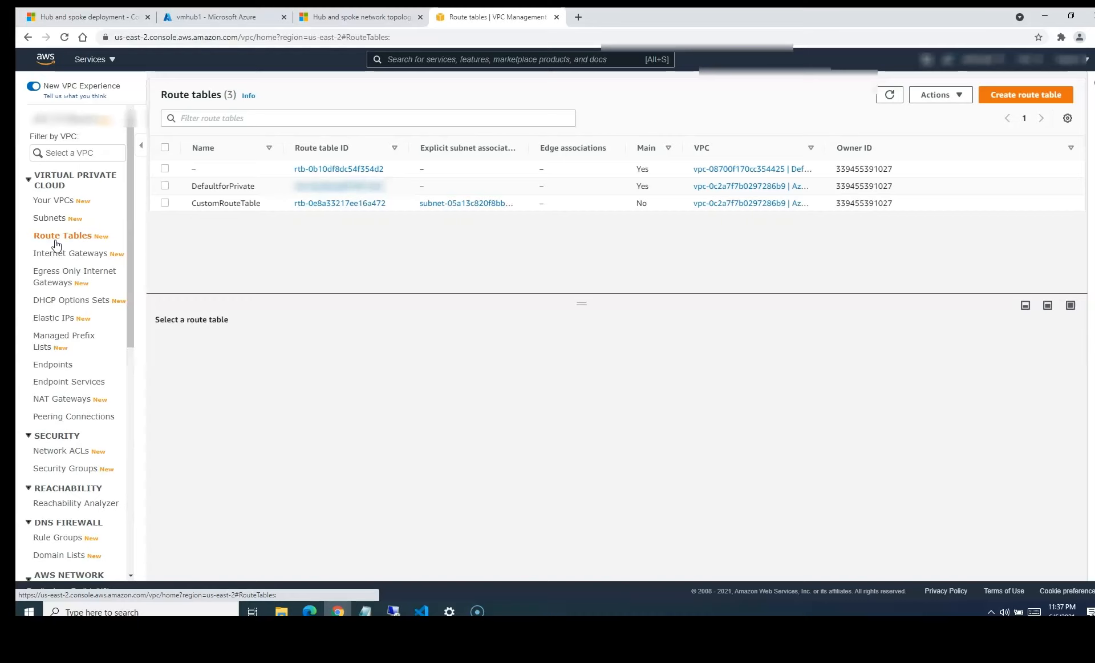
Add a 10.0.0.0/20 route via the VpnGatewayaws virtual private gateway to the main route table
click(165, 169)
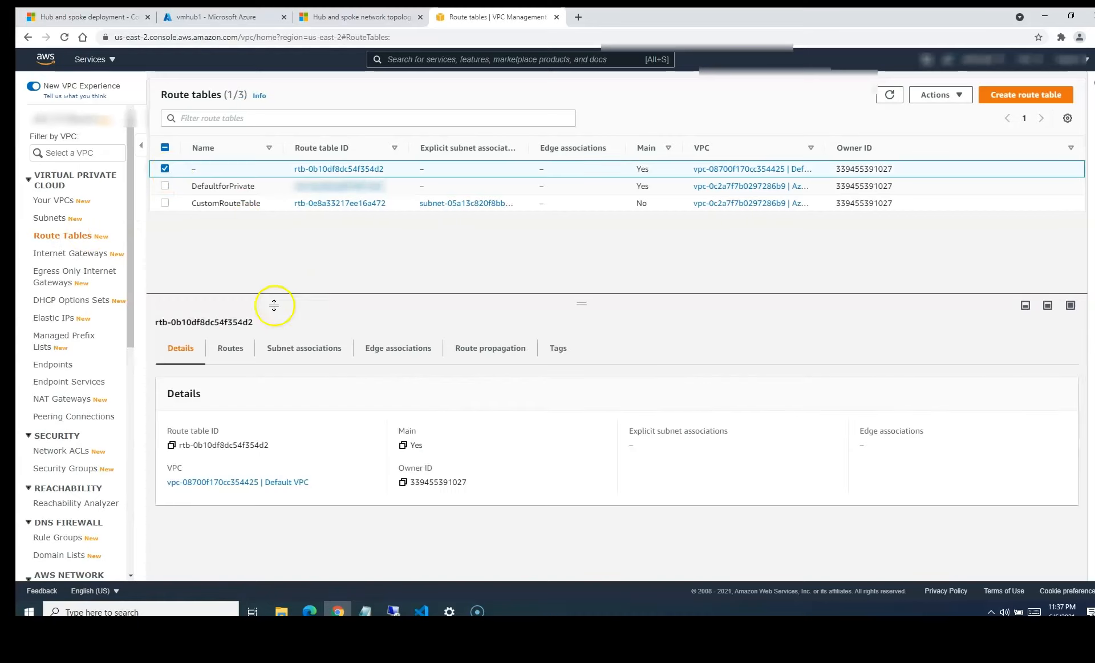
click(238, 357)
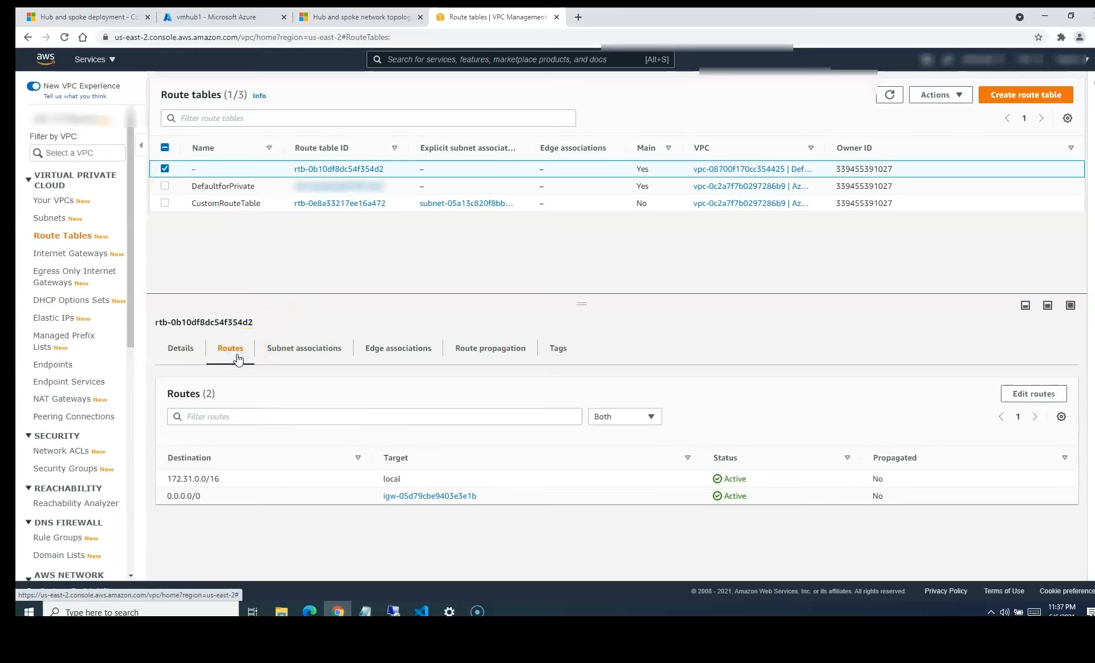
click(1011, 393)
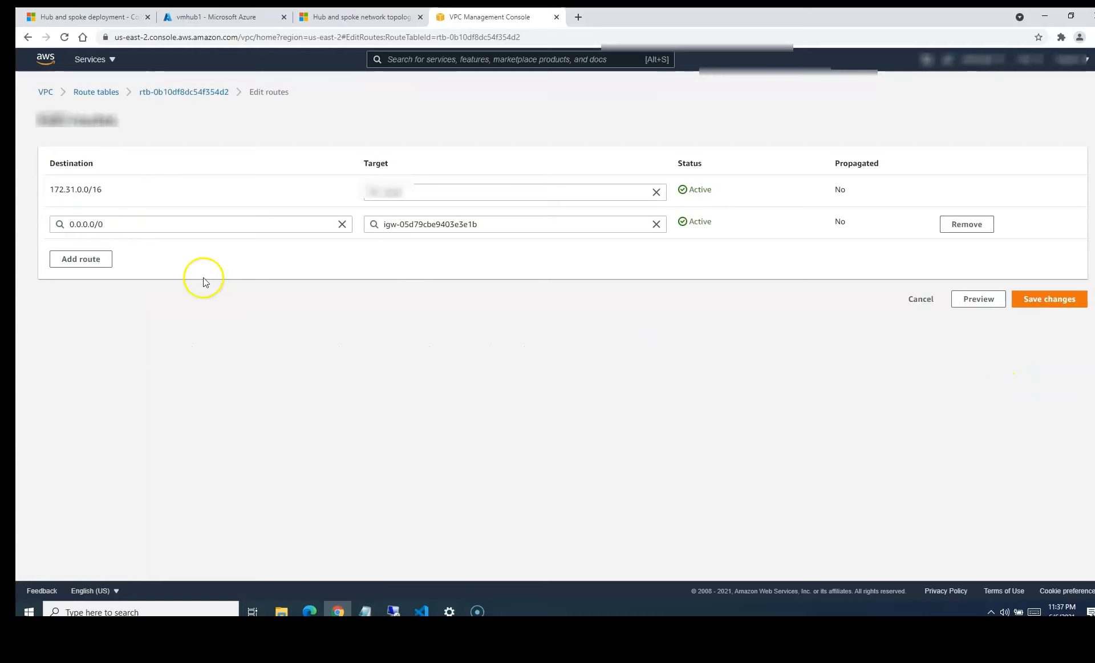
click(68, 268)
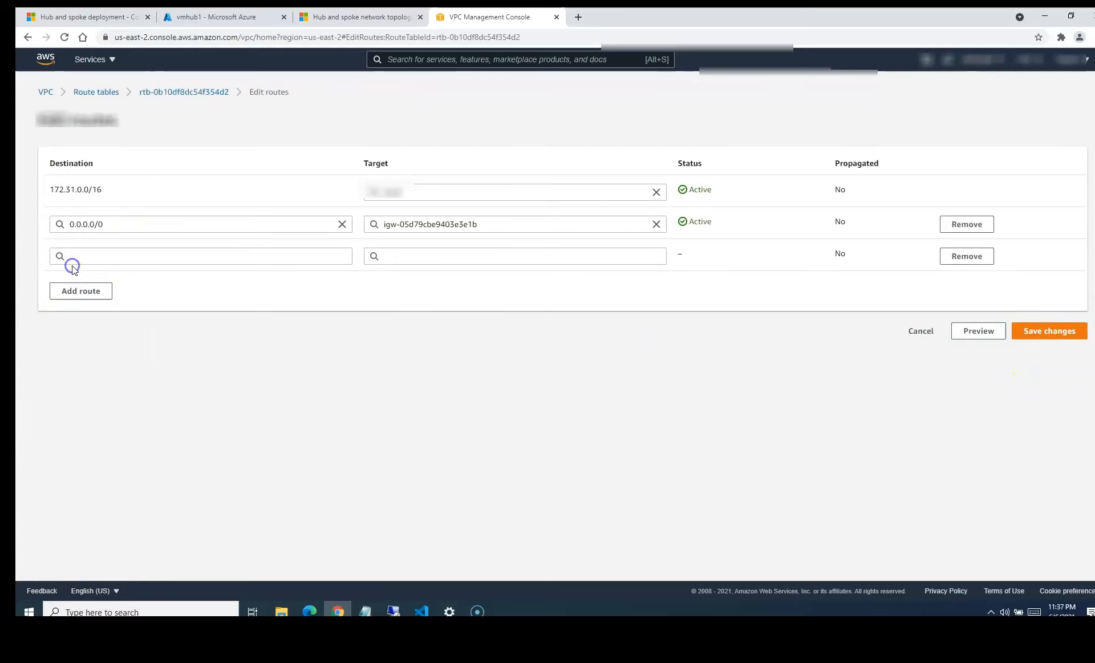
click(107, 256)
text(10.0.9)
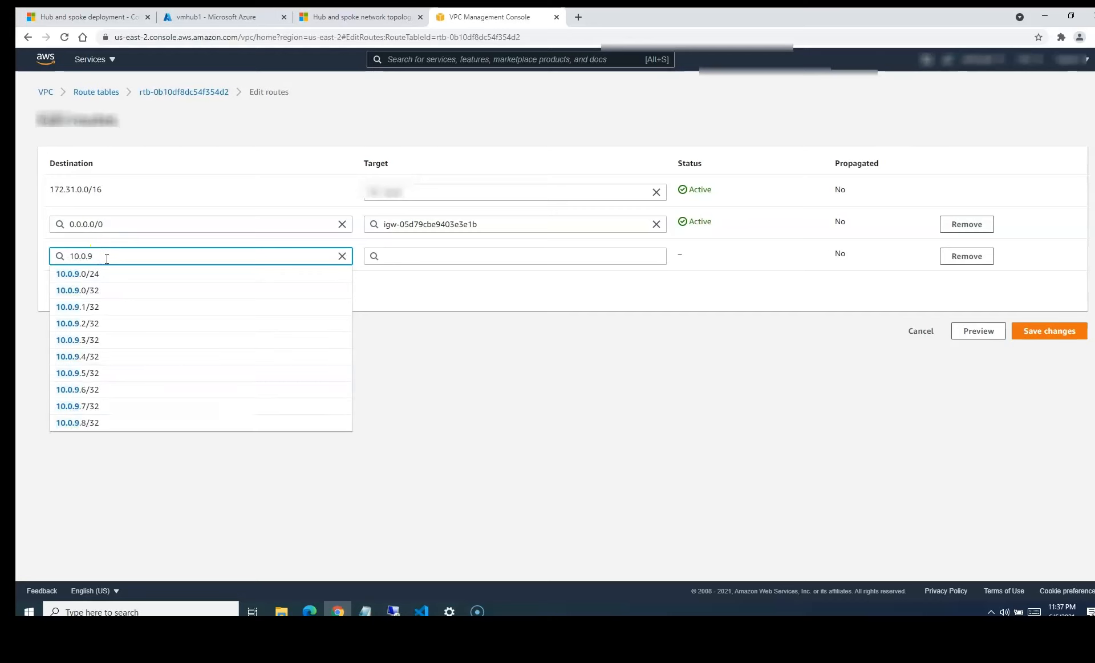
key(BackSpace)
text(0.0.0.0)
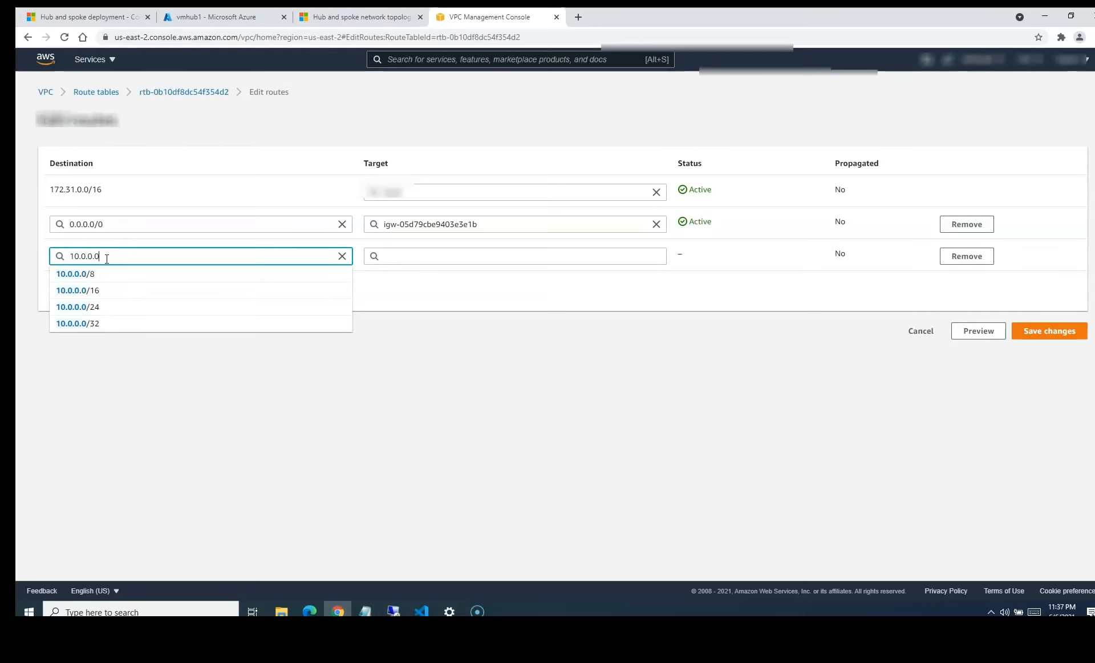
text(/20)
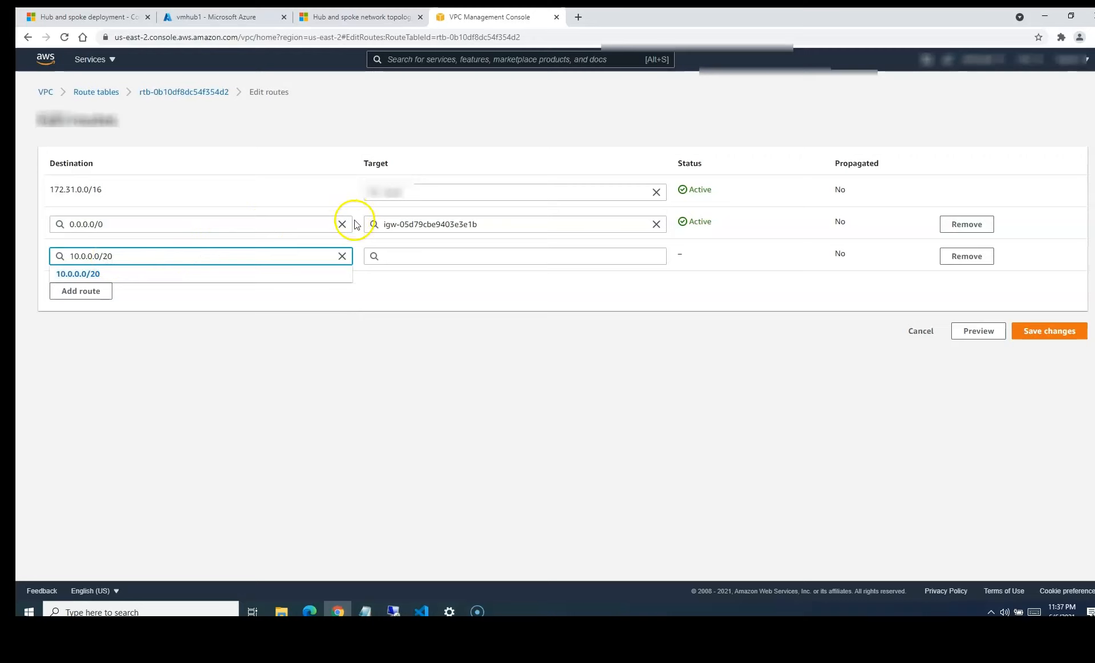
click(397, 261)
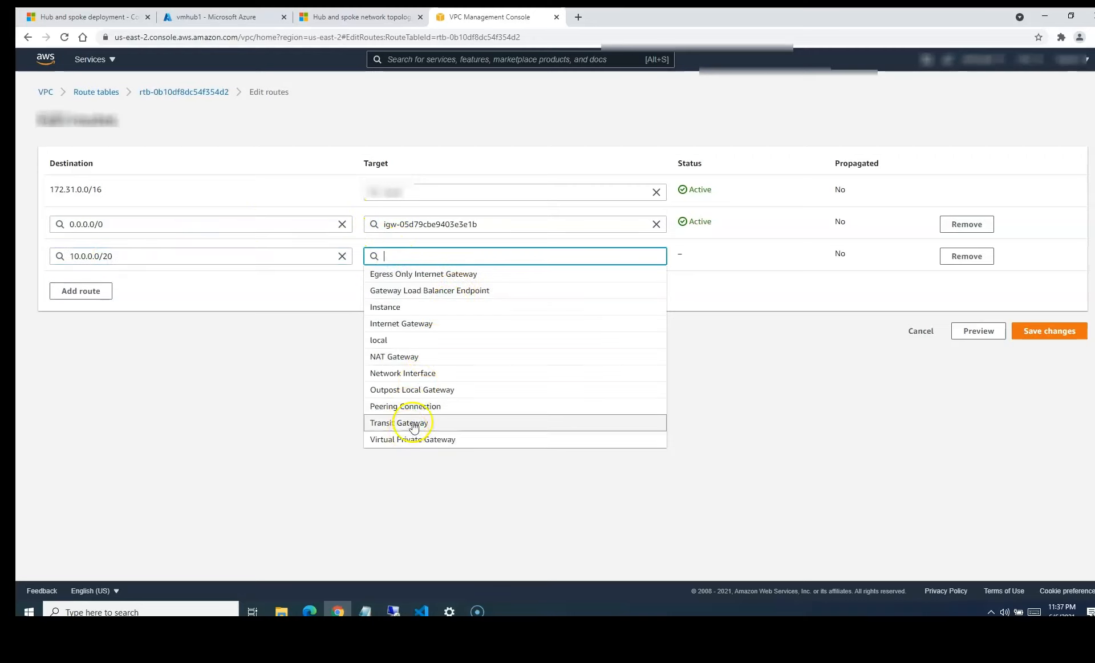
click(400, 443)
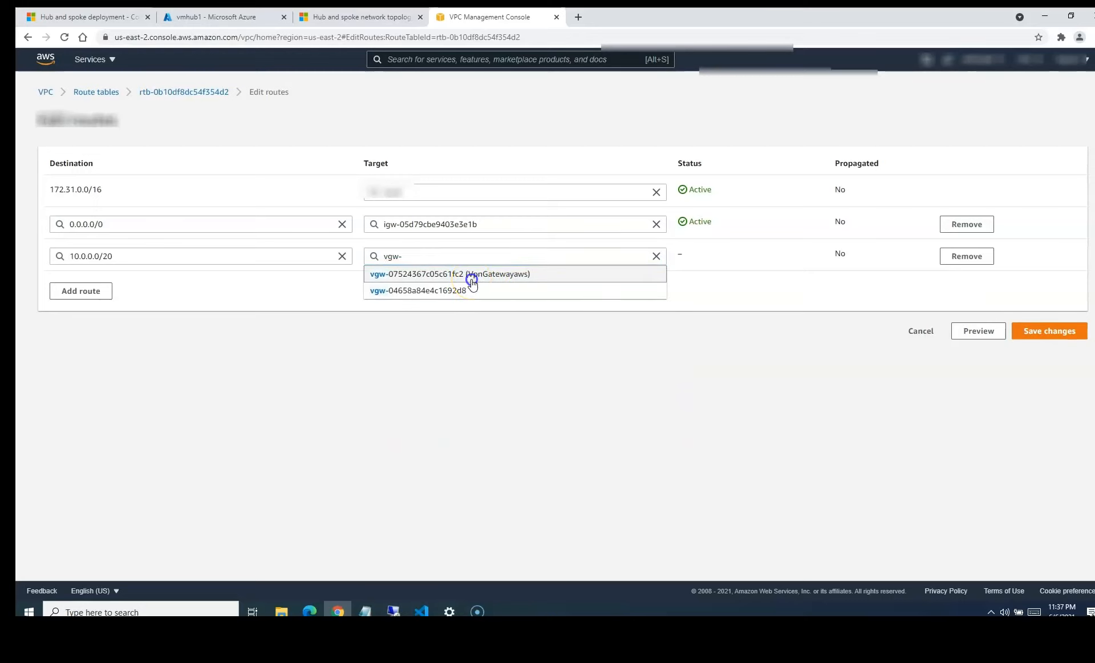
click(471, 279)
click(1019, 333)
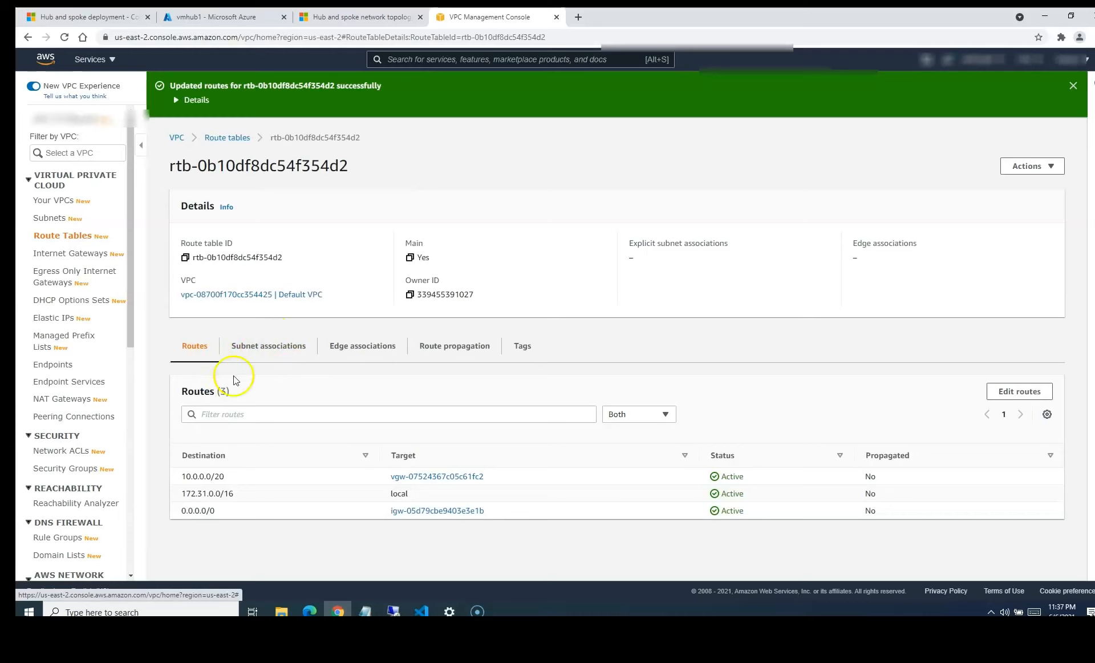
Add a 10.100.0.0/16 route via the virtual private gateway
click(1005, 392)
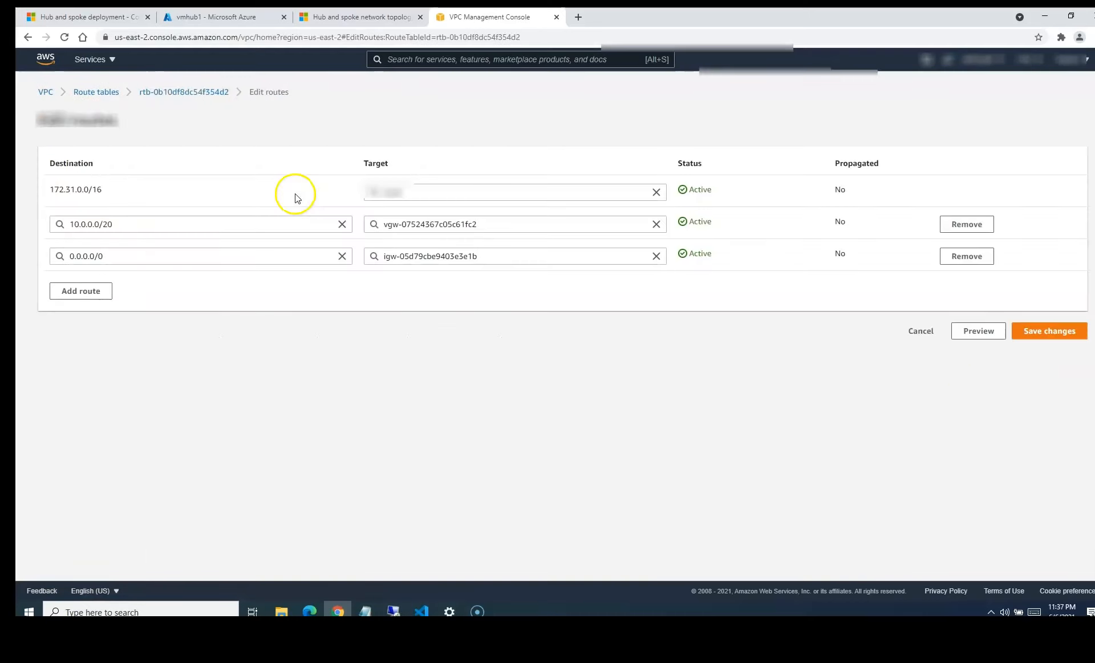
click(100, 289)
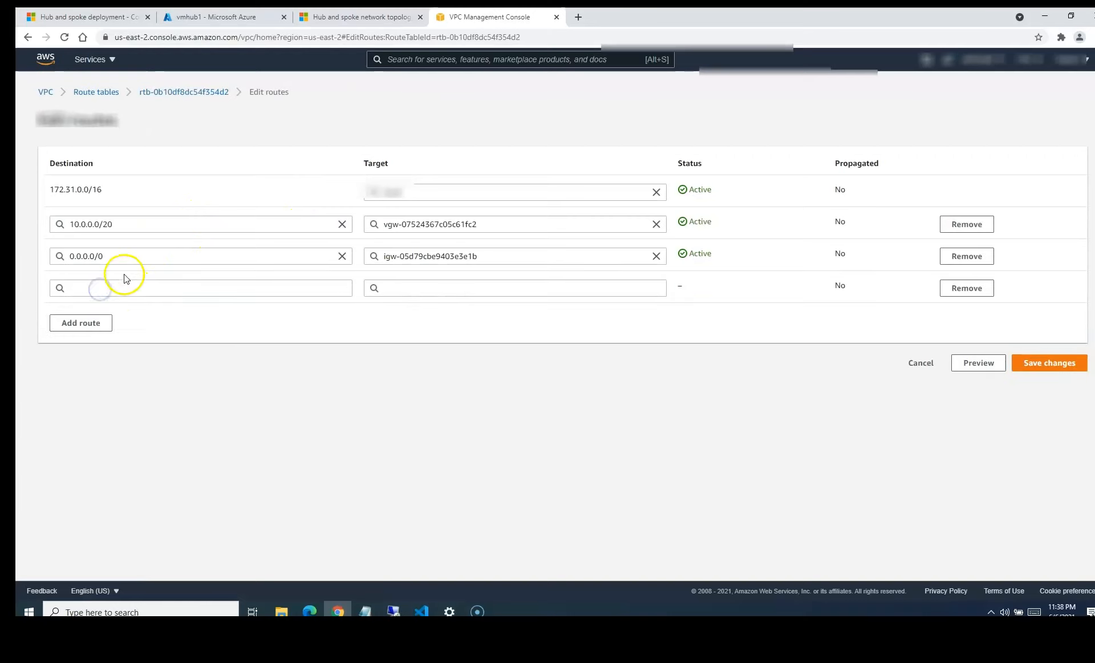
click(111, 287)
key(ctrl+v)
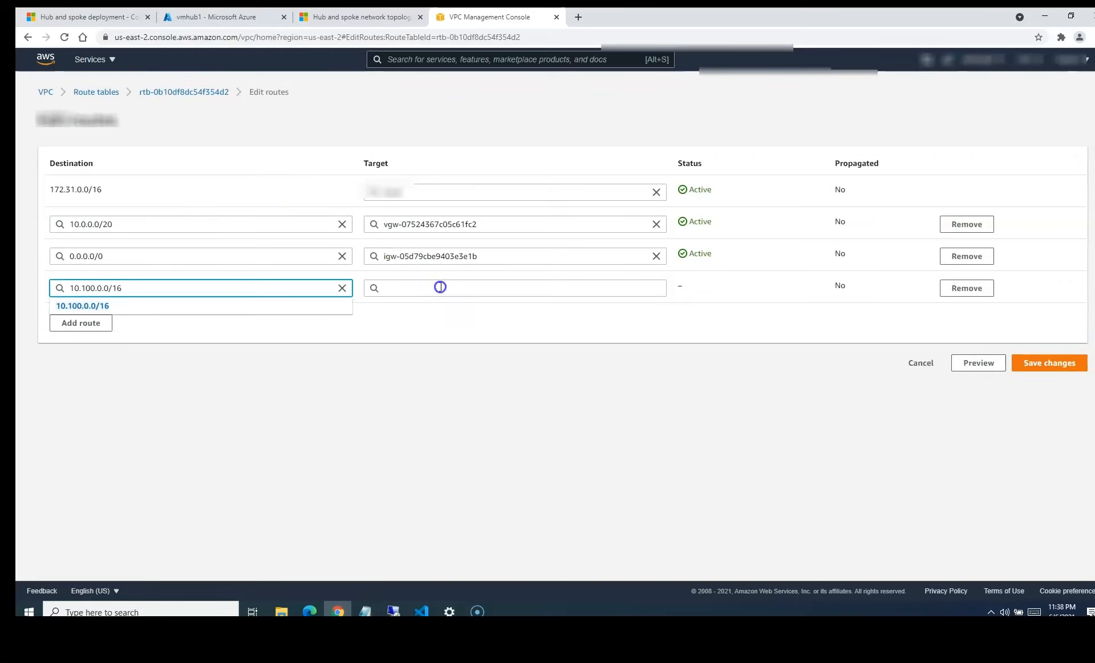
click(440, 287)
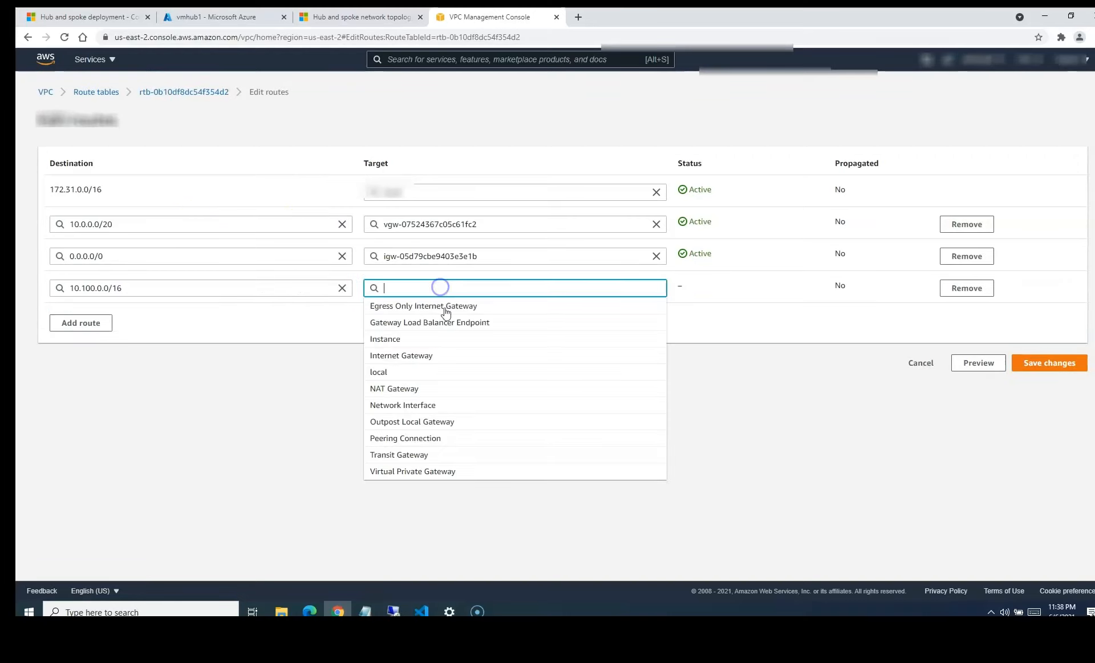
click(378, 471)
click(480, 306)
click(1027, 362)
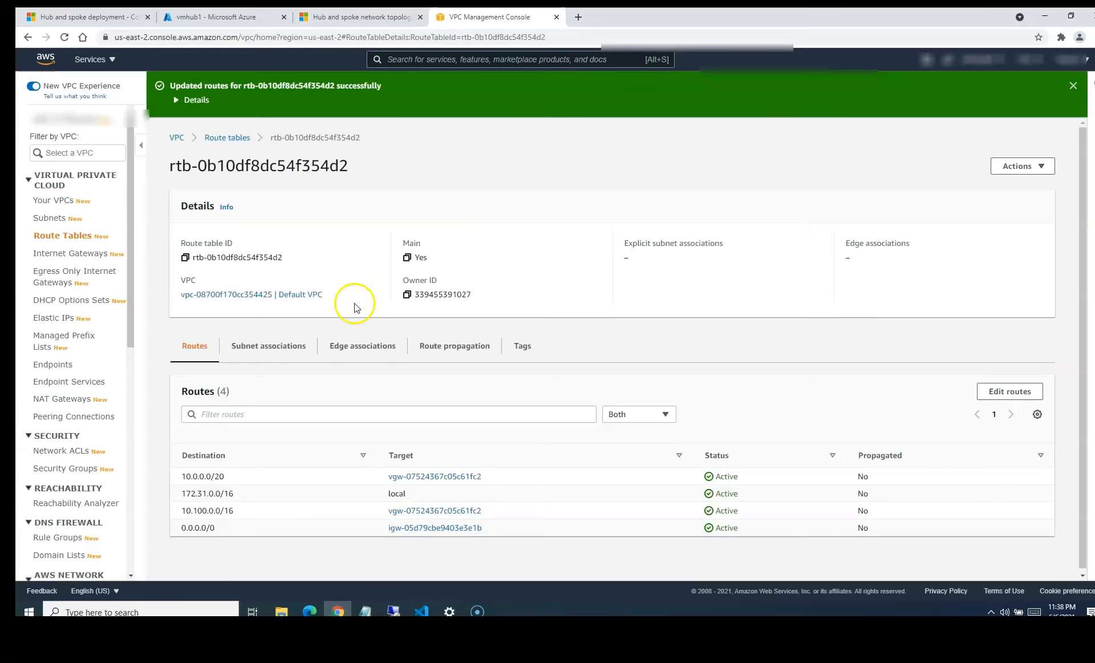
Add a 10.200.0.0/16 route via the virtual private gateway
click(1024, 393)
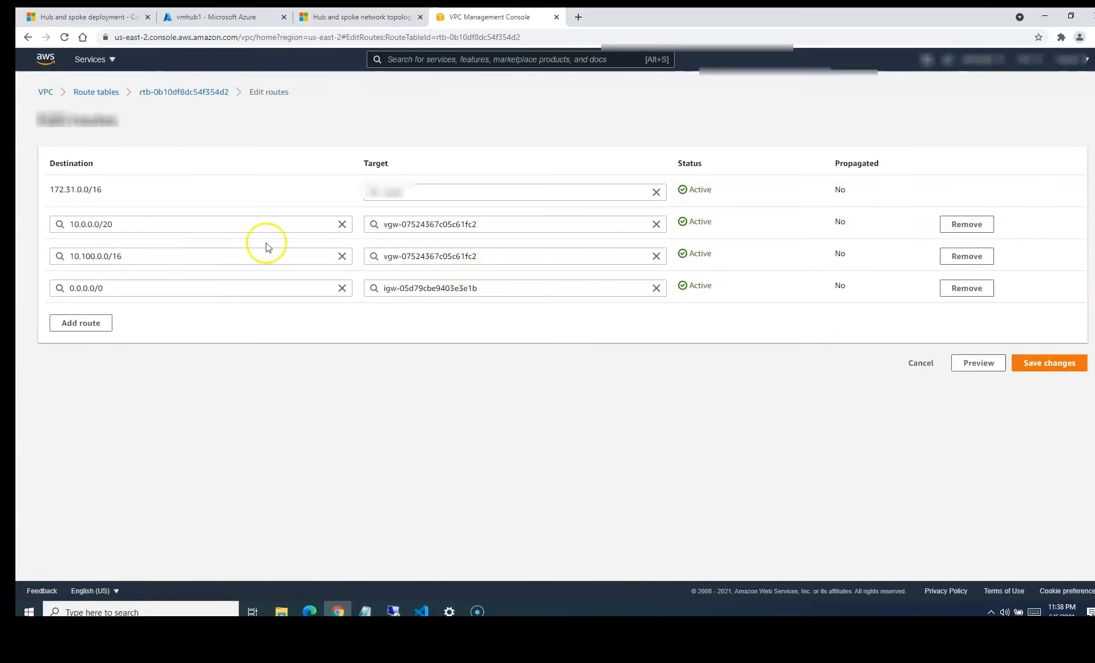
click(80, 323)
click(104, 319)
text(1)
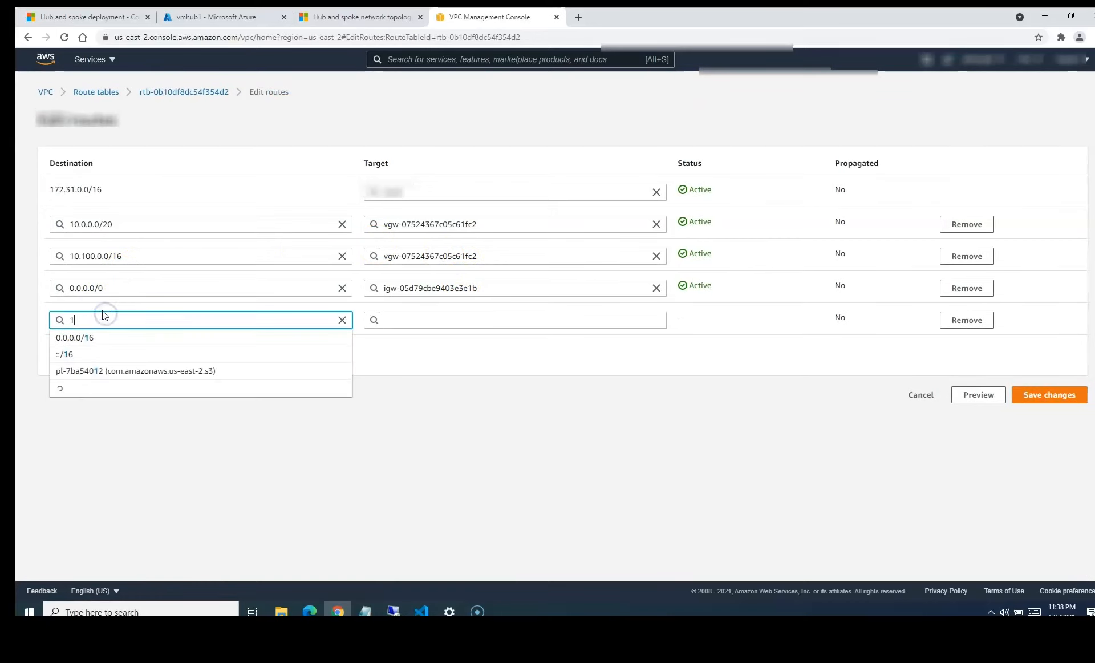
text(0.200.0.0)
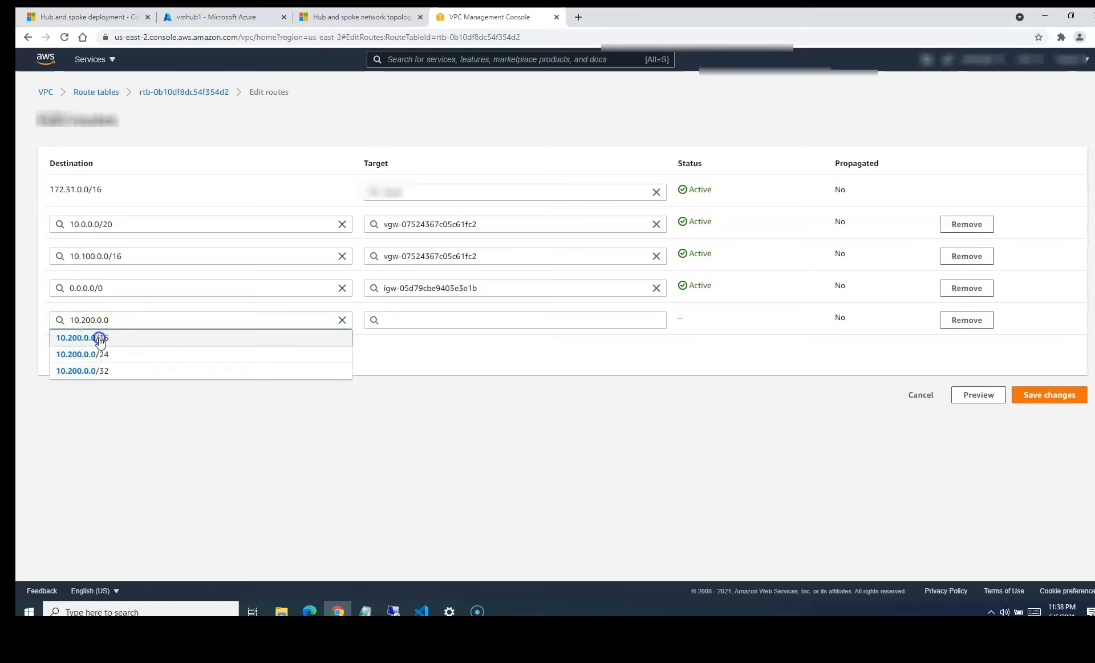
click(69, 338)
click(449, 318)
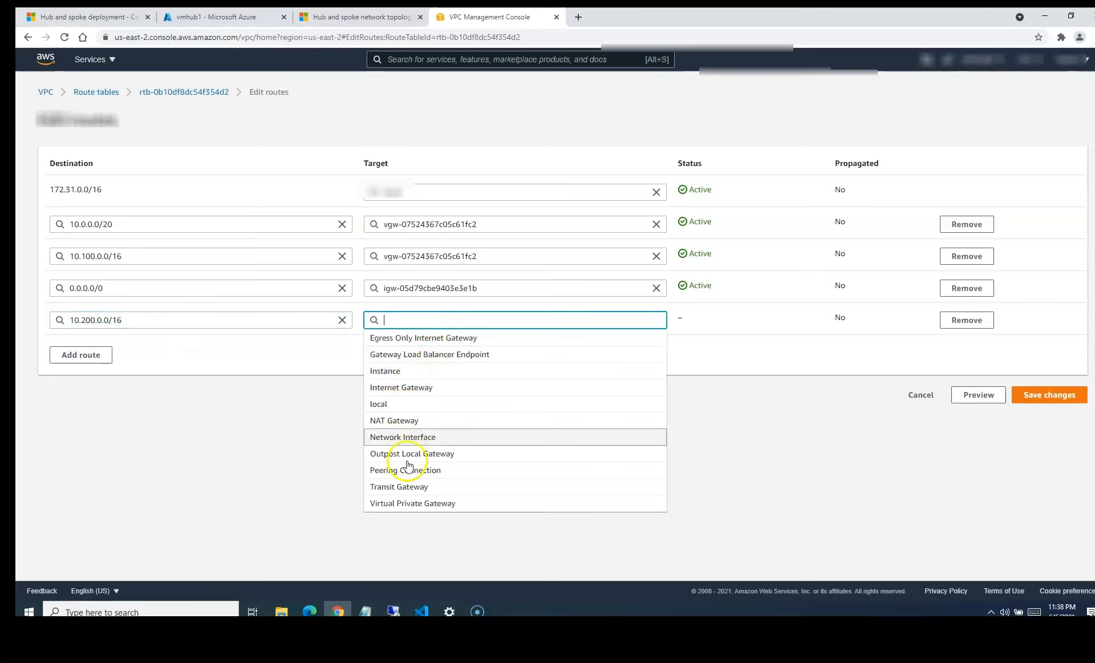
click(400, 503)
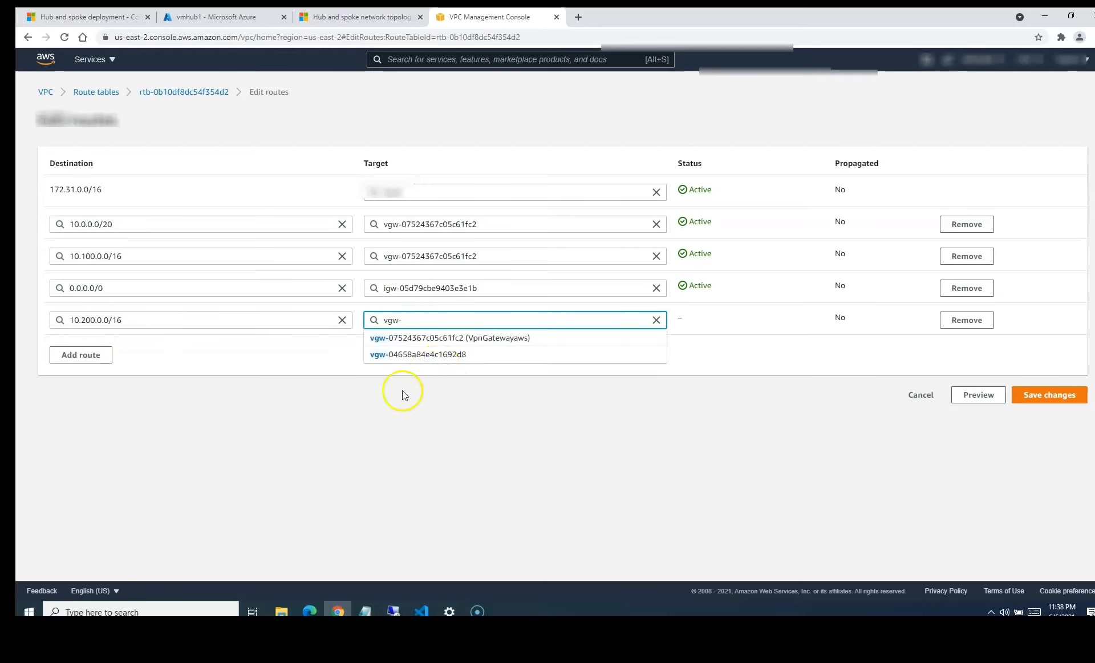
click(411, 340)
click(1029, 391)
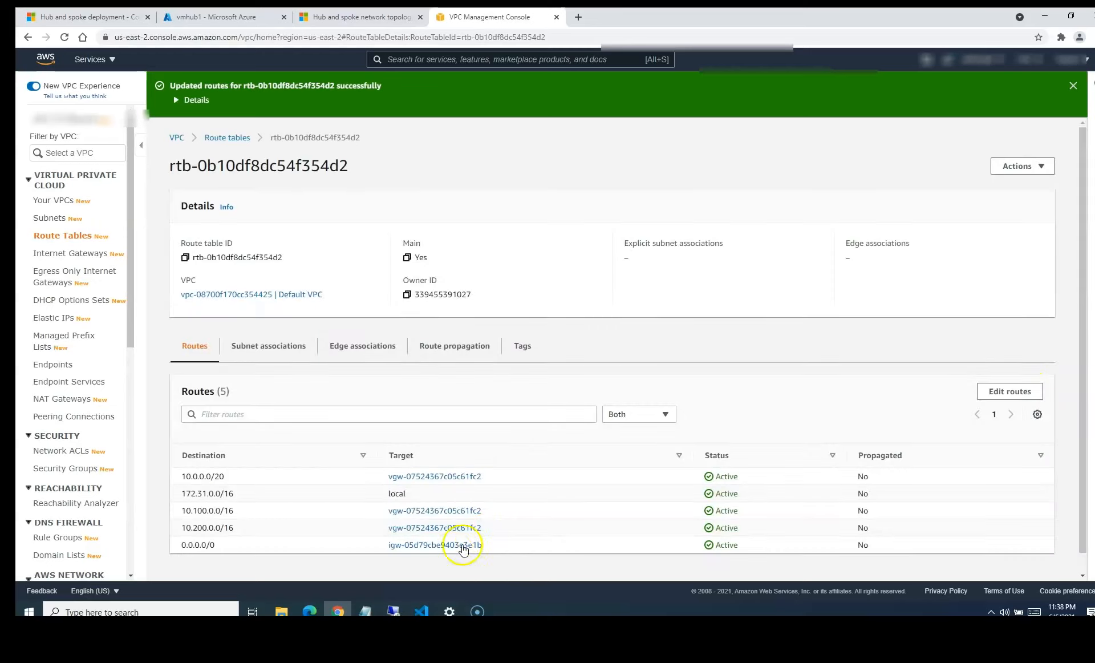
click(399, 610)
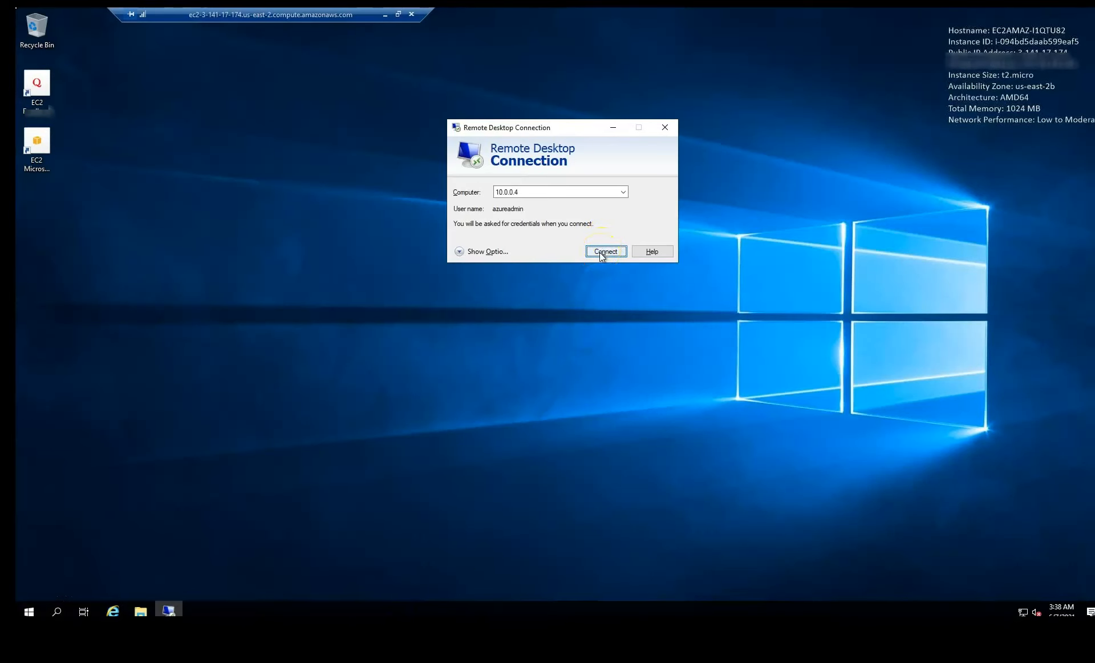
Sign in to vmhub1 at 10.0.0.4, accept the certificate, and review its pings to 10.100.0.4 and 10.200.0.4
click(600, 254)
click(560, 303)
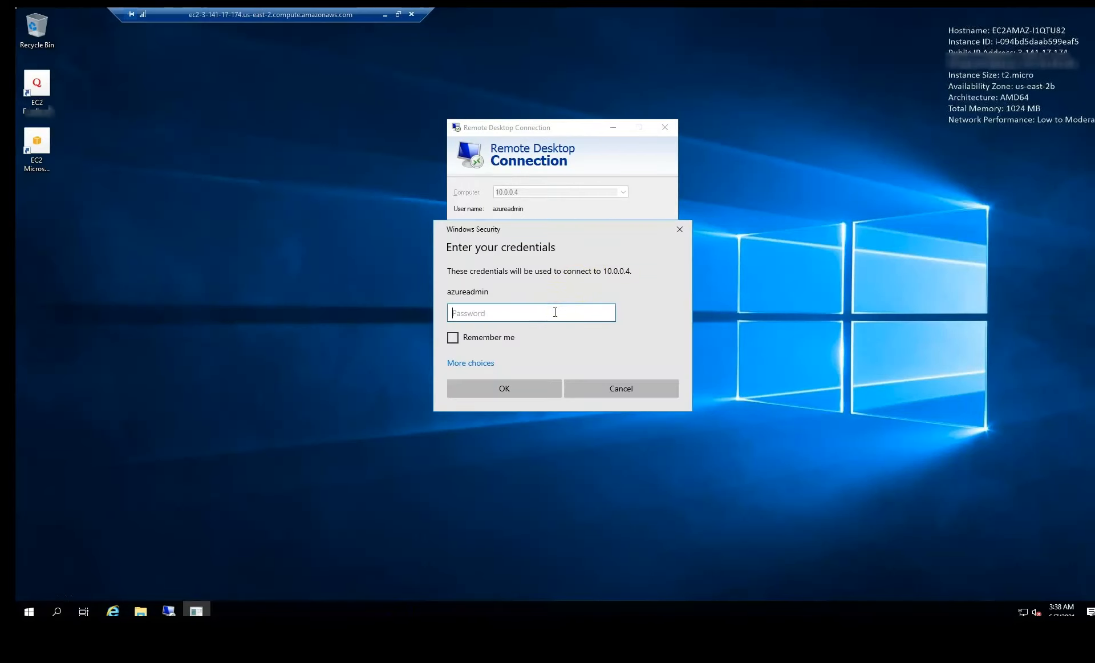
click(558, 211)
click(506, 313)
key(Return)
click(589, 289)
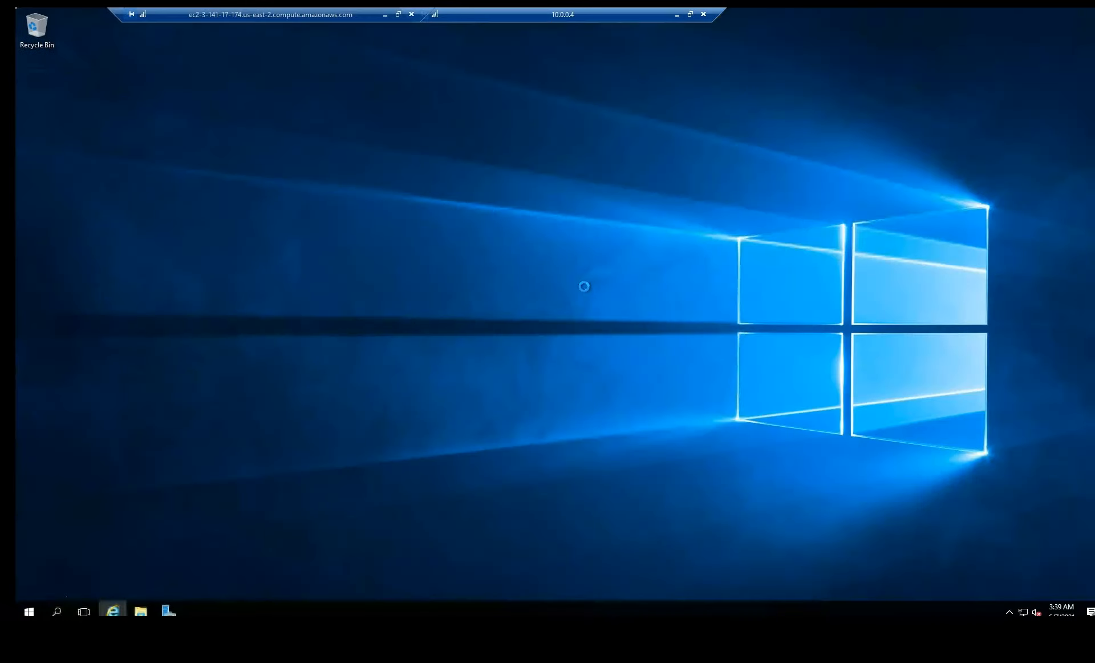
click(677, 14)
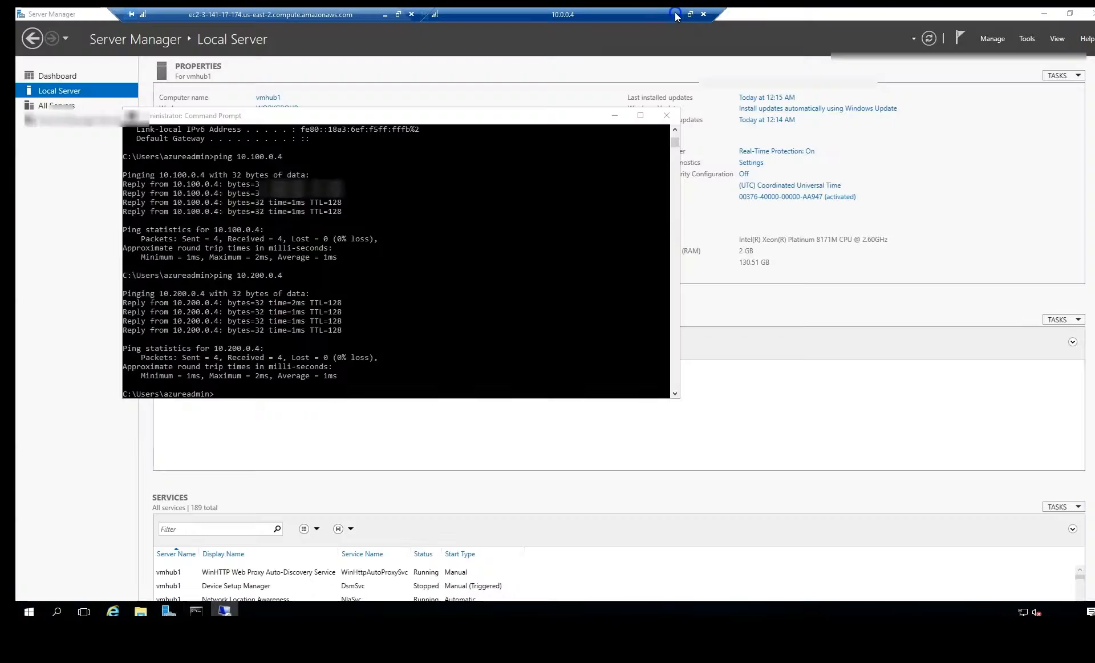
Return to the Azure portal and open the vnet-hub virtual network from the virtual networks list
click(386, 15)
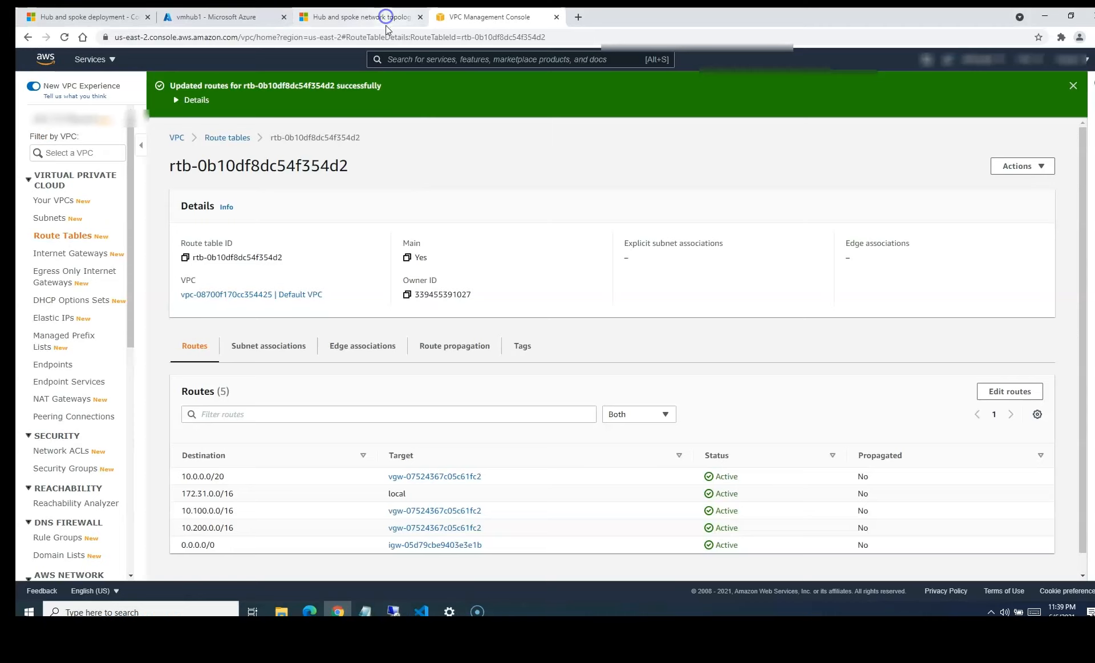
click(200, 17)
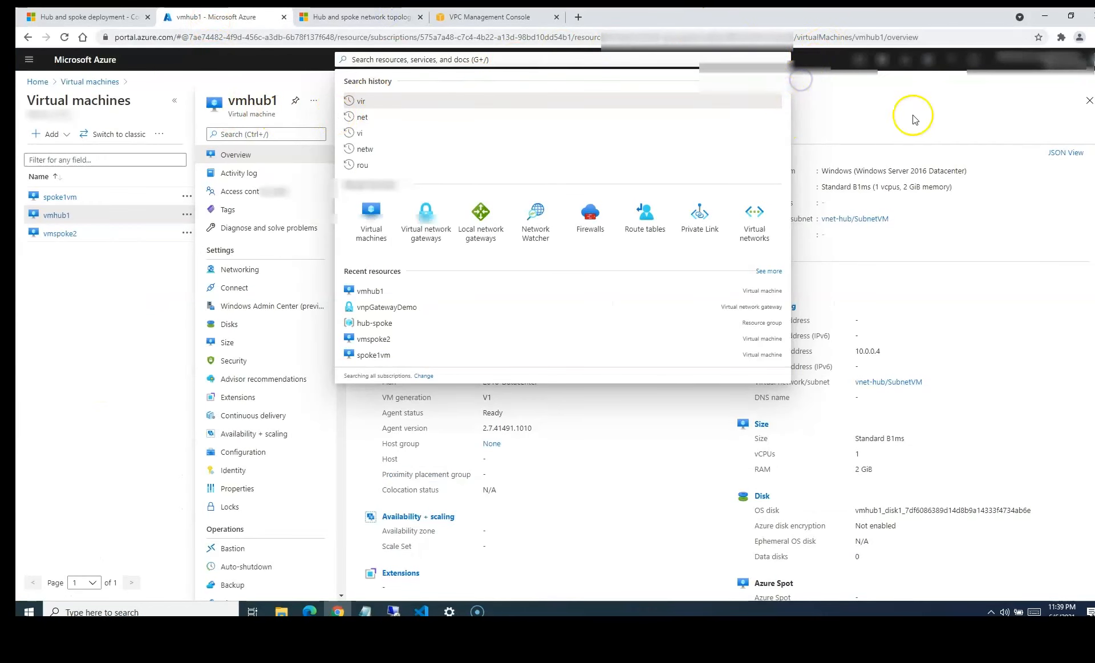
click(874, 157)
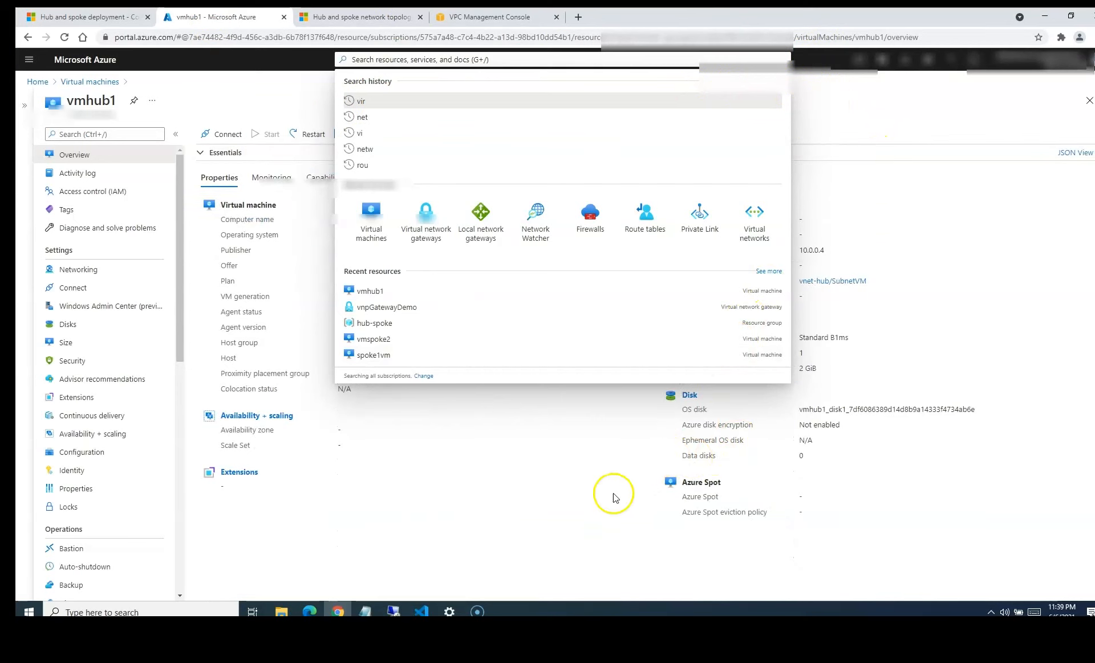
click(417, 60)
text(v)
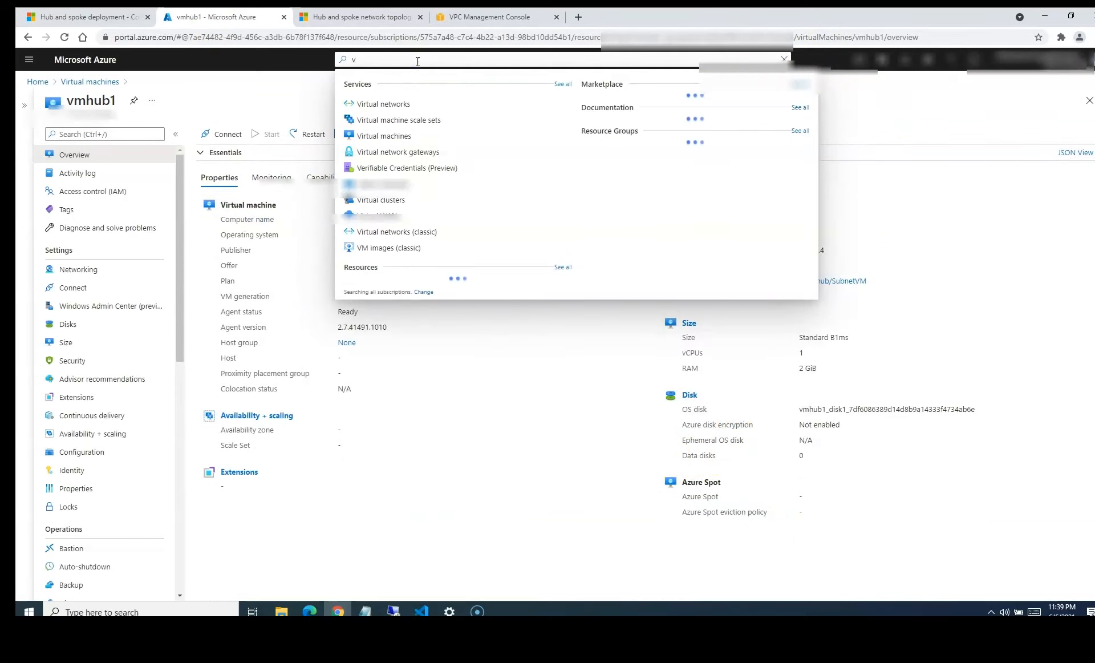
click(381, 104)
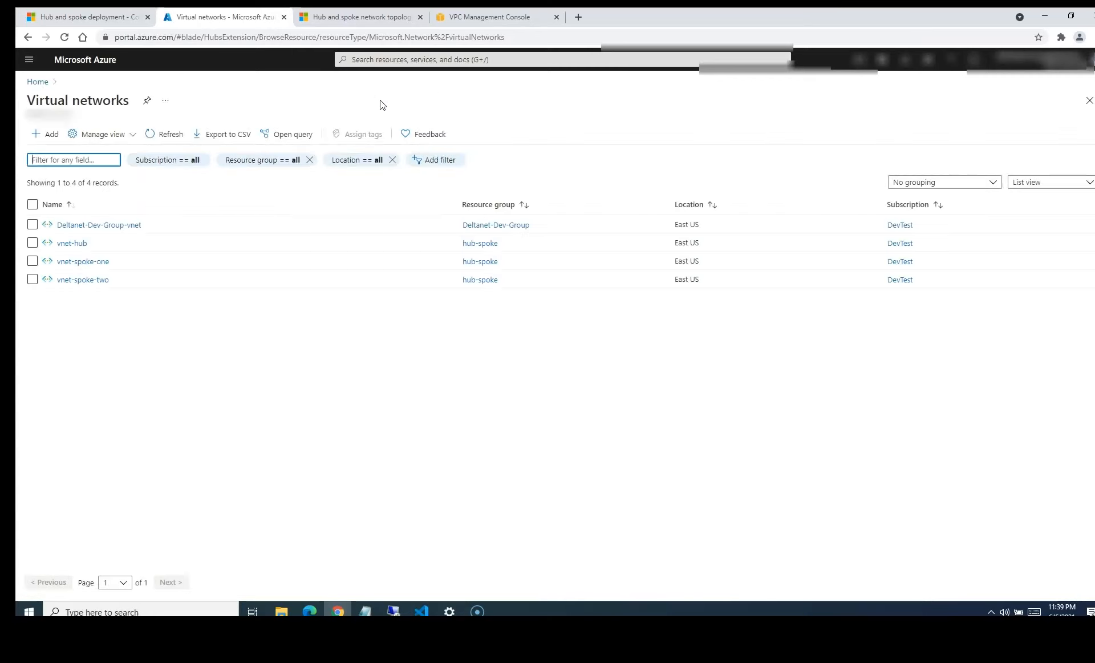
click(80, 243)
click(175, 103)
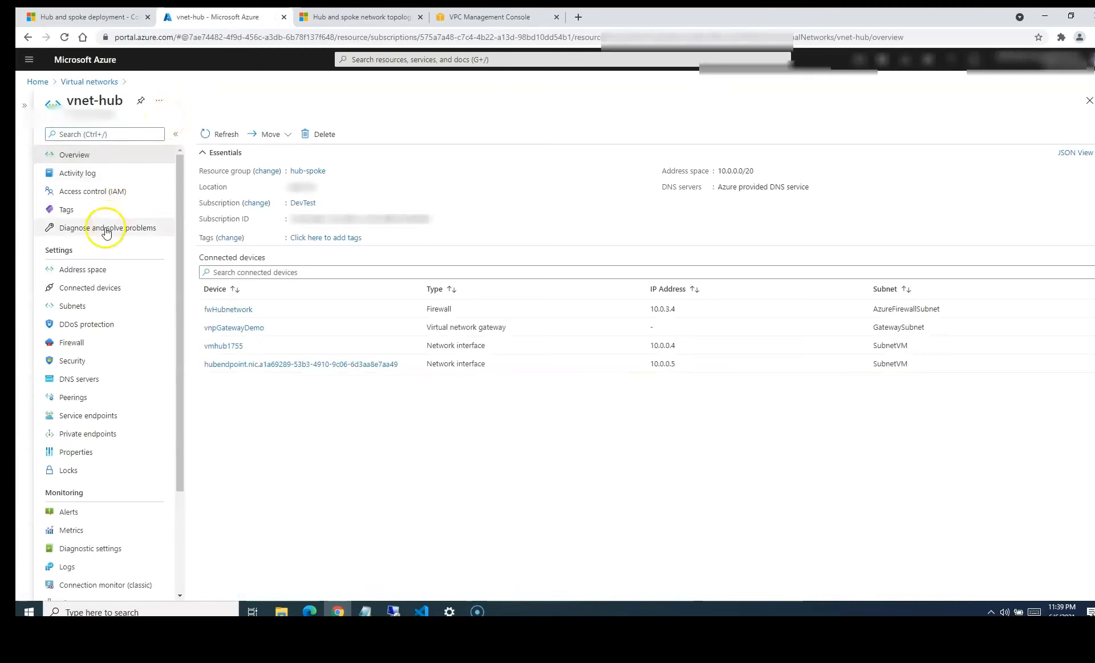
Open vnet-hub's Peerings and begin adding a new peering
click(83, 403)
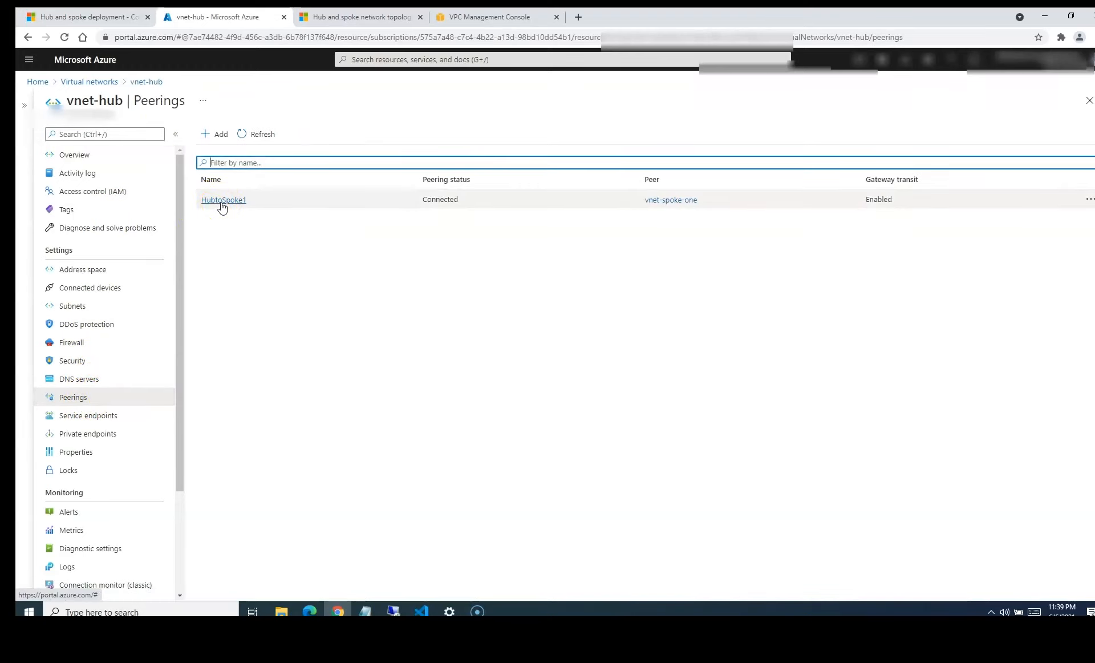
click(239, 203)
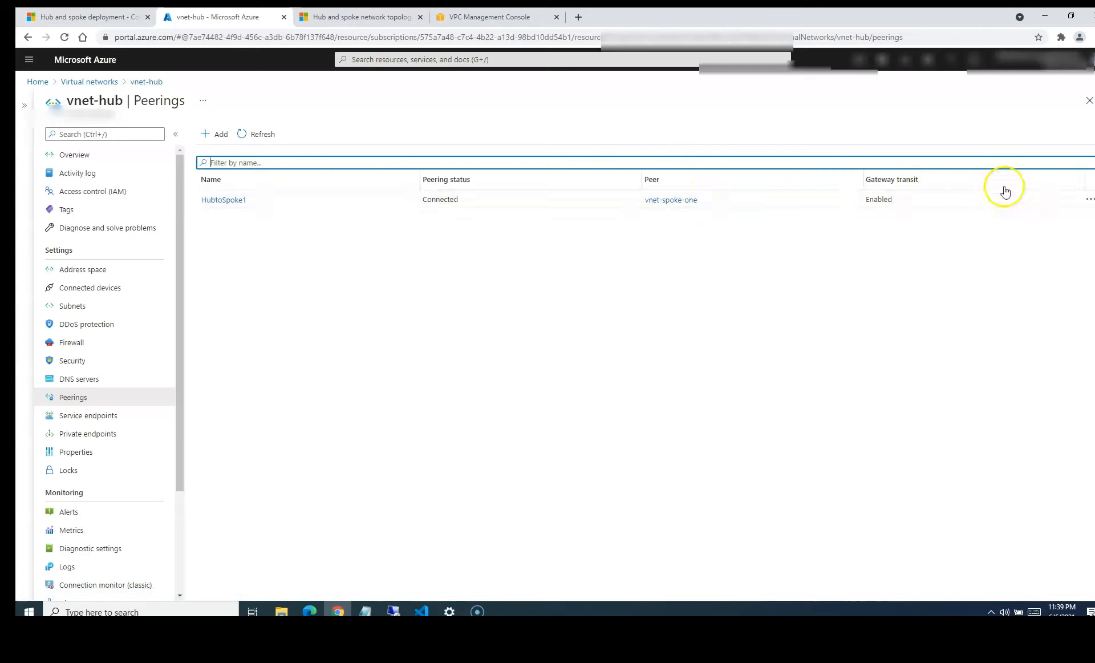
click(221, 134)
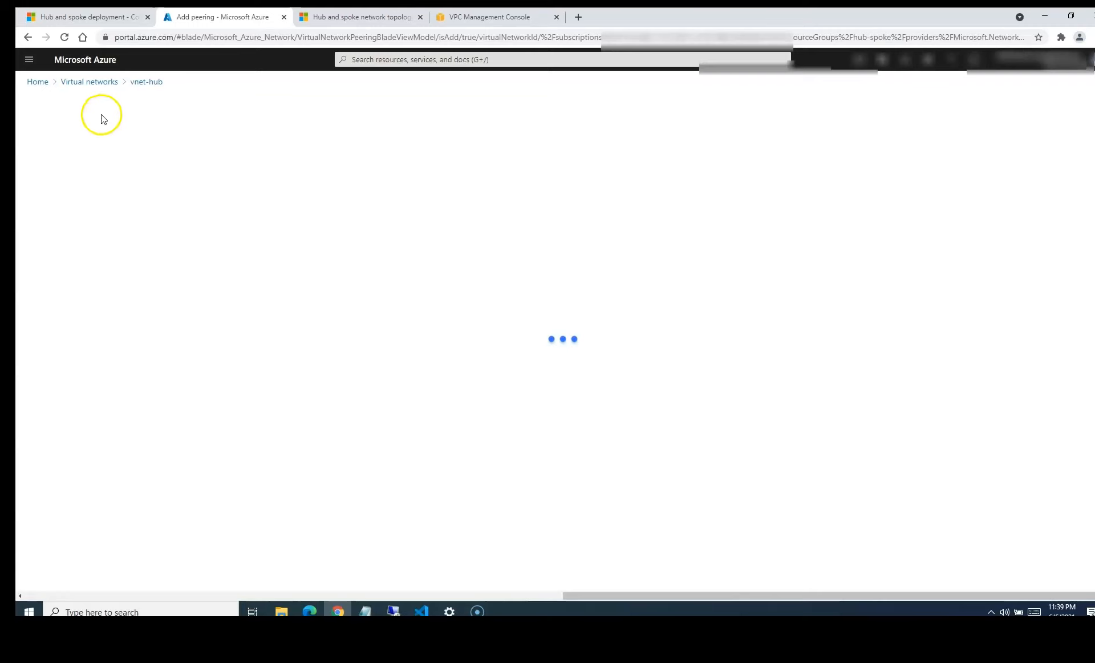
Name the hub-side peering link HubtoSpoke2 and allow it to use this virtual network's gateway
click(232, 226)
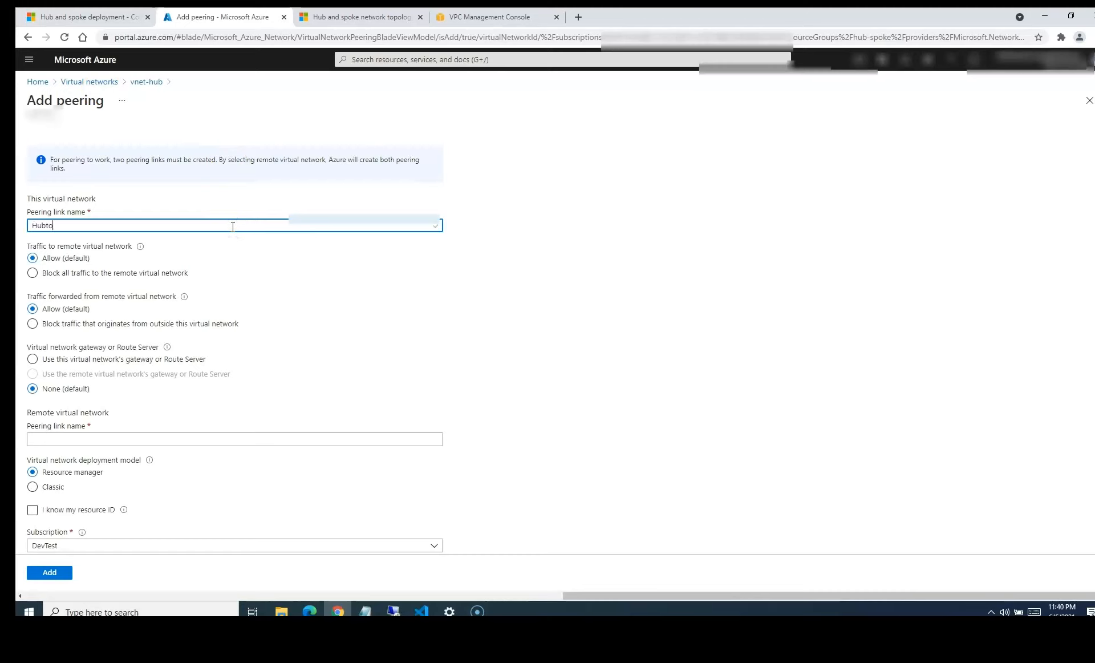
text(HubtoSpoke2)
mouse_move(183, 302)
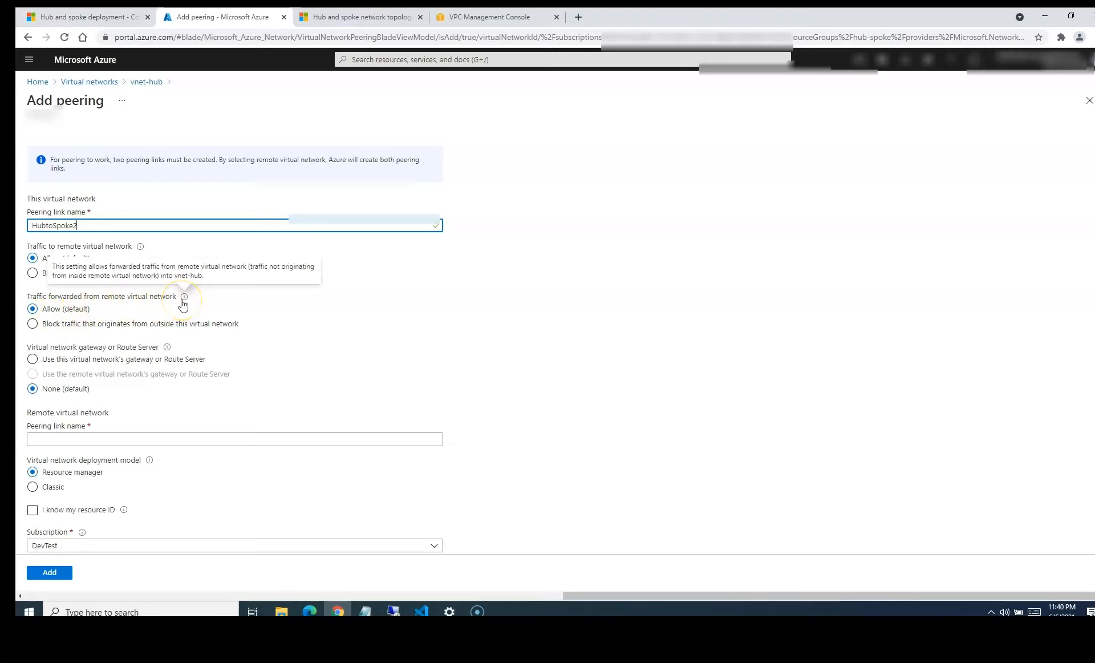
click(58, 360)
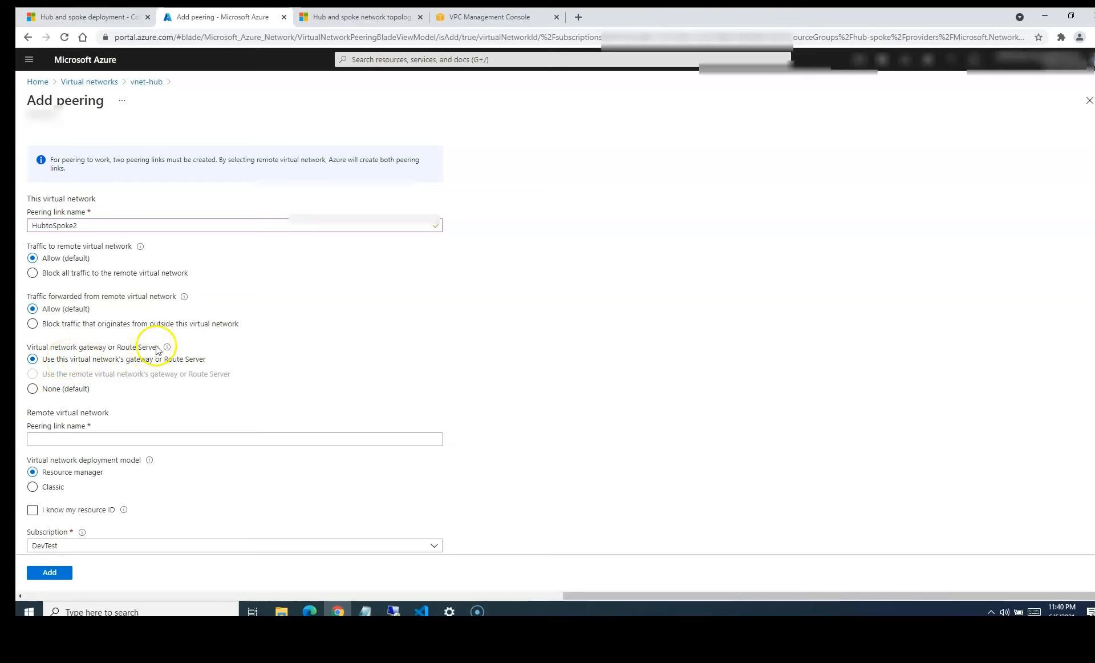
drag(159, 347, 22, 344)
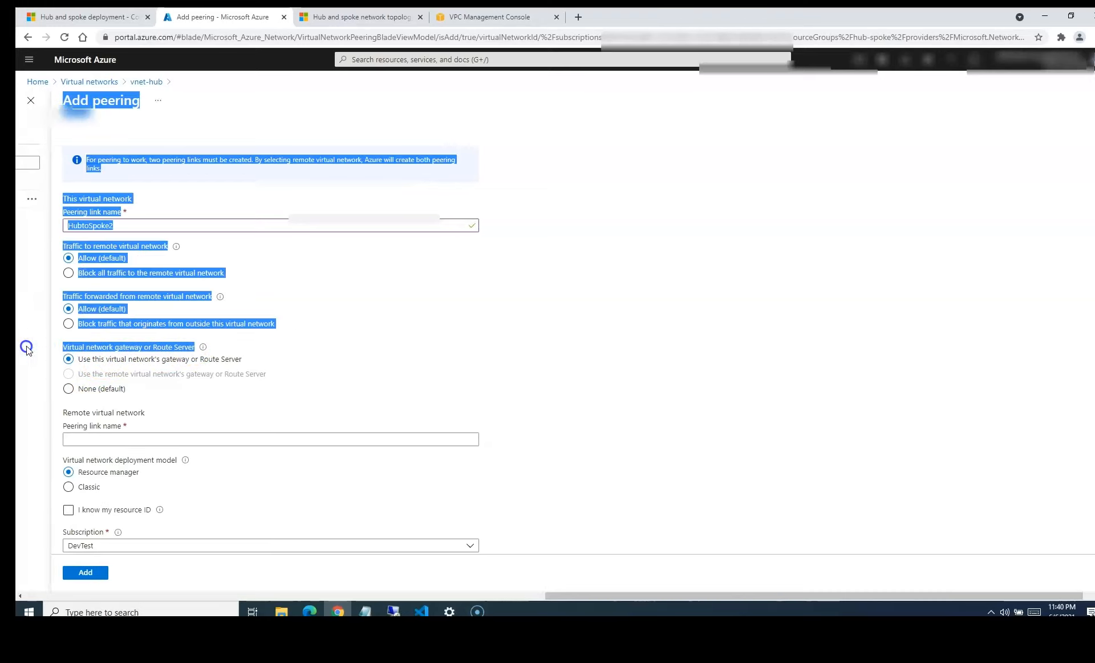
click(205, 348)
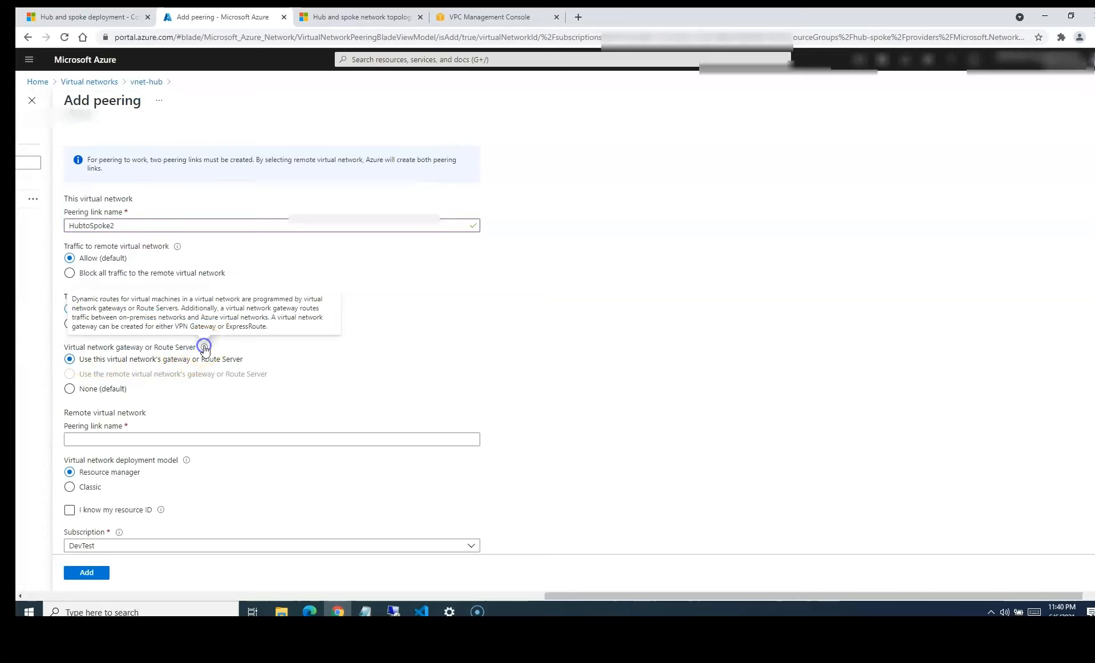
click(316, 349)
click(204, 349)
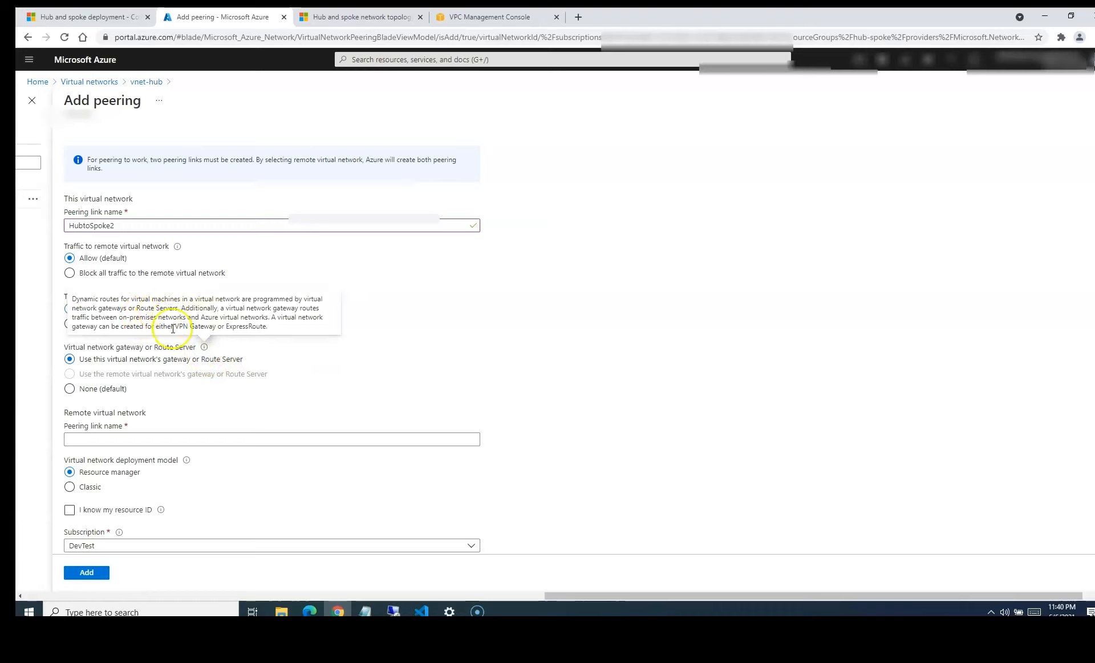
Add remote link Spoke2ToHub to vnet-spoke-two using the remote gateway, and create the peering
click(123, 436)
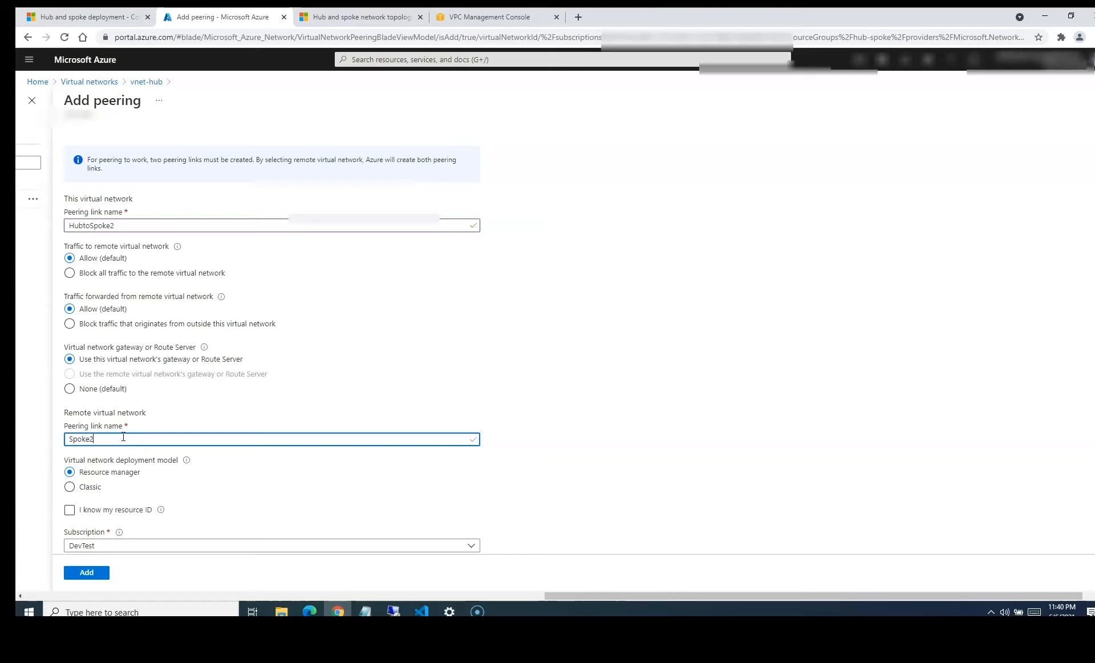
text(Spoke2To)
scroll(89, 489, down, 1)
scroll(108, 485, down, 1)
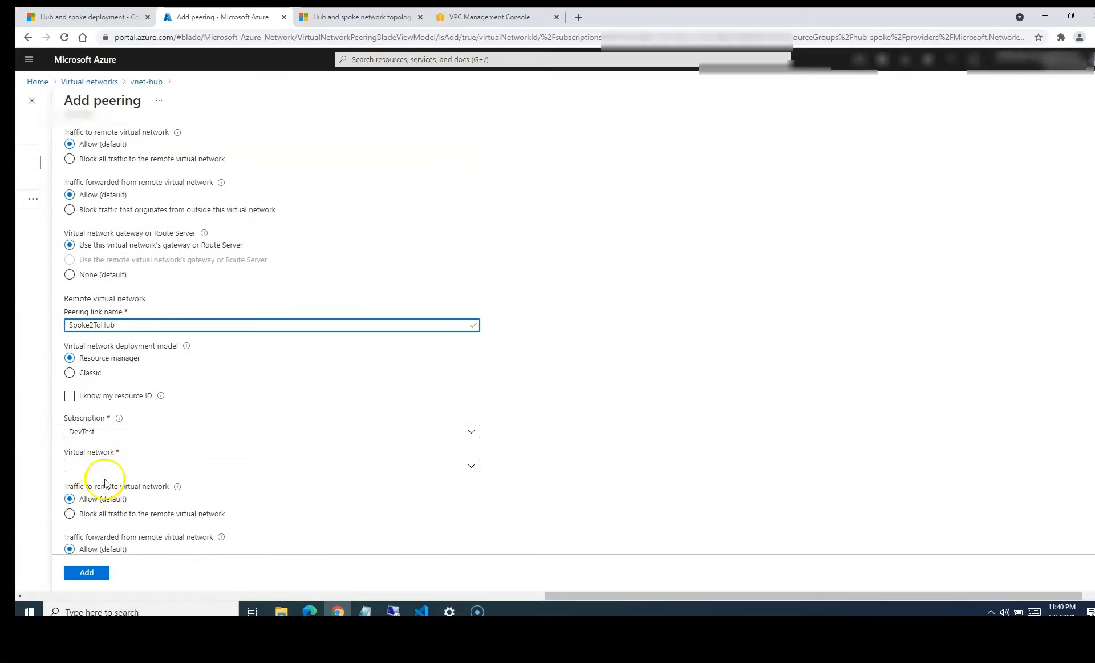
click(110, 465)
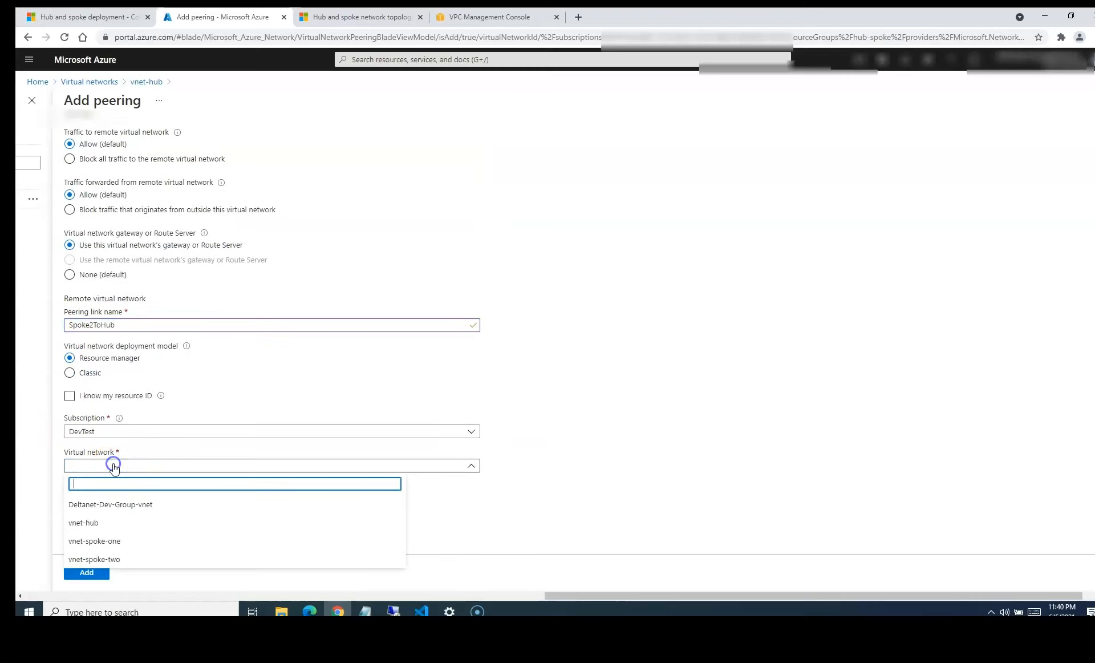
click(112, 559)
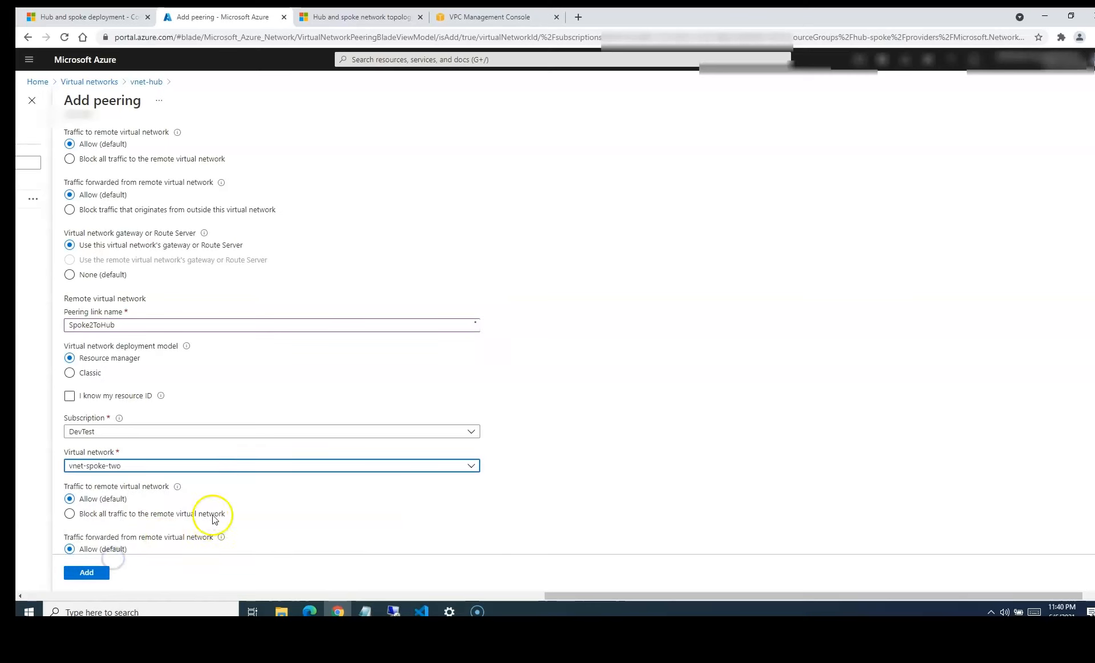
scroll(226, 420, down, 2)
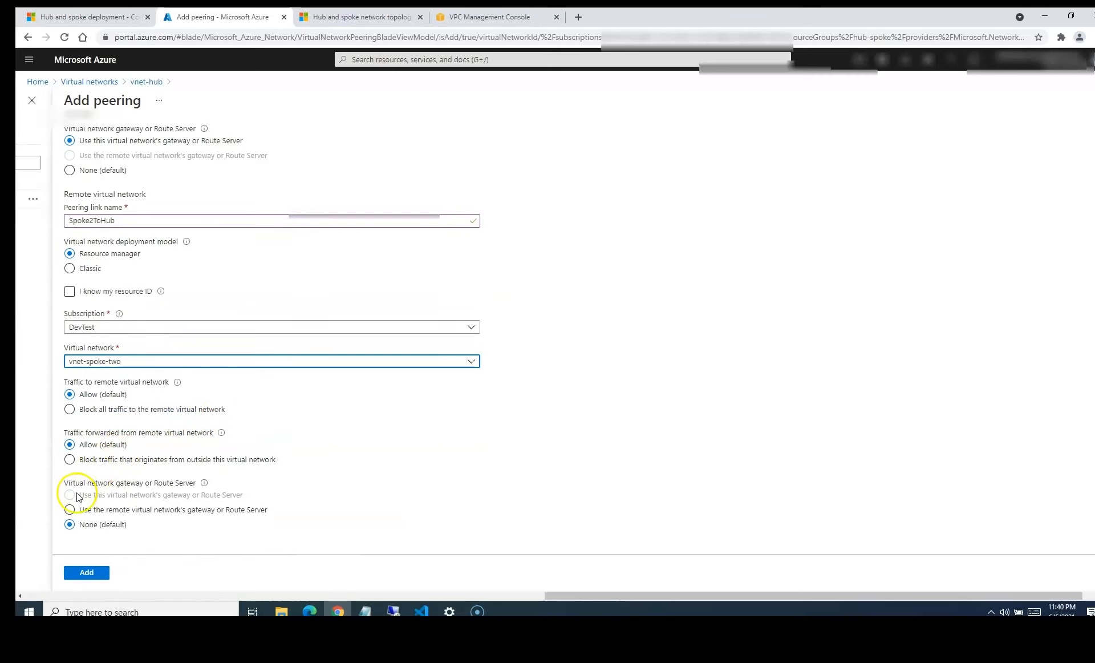
click(71, 509)
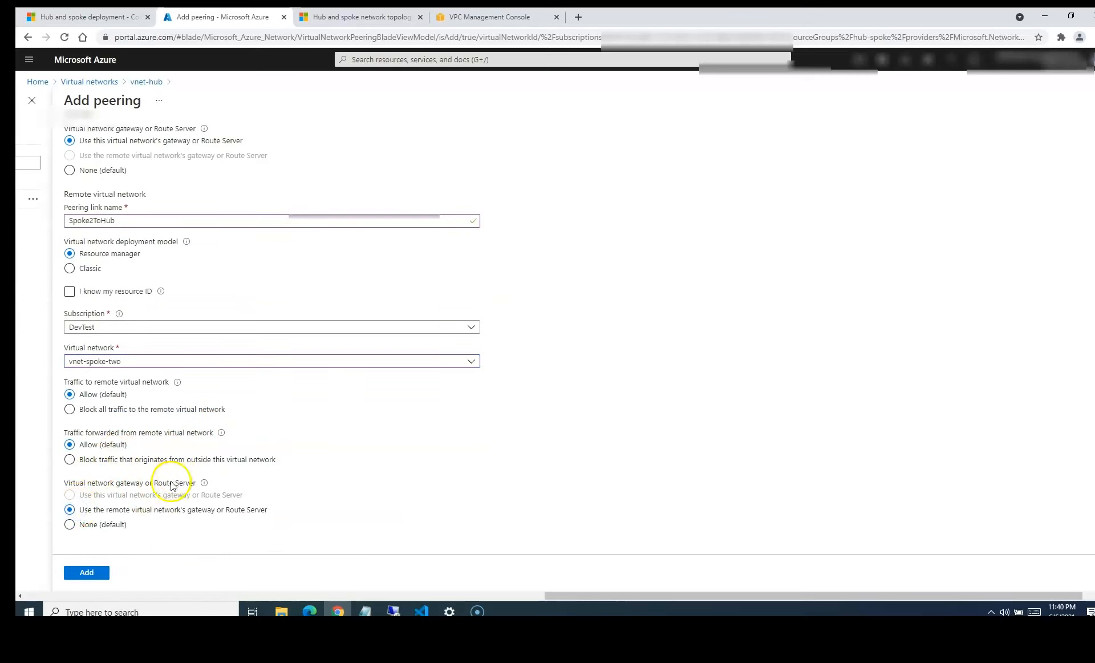
click(92, 572)
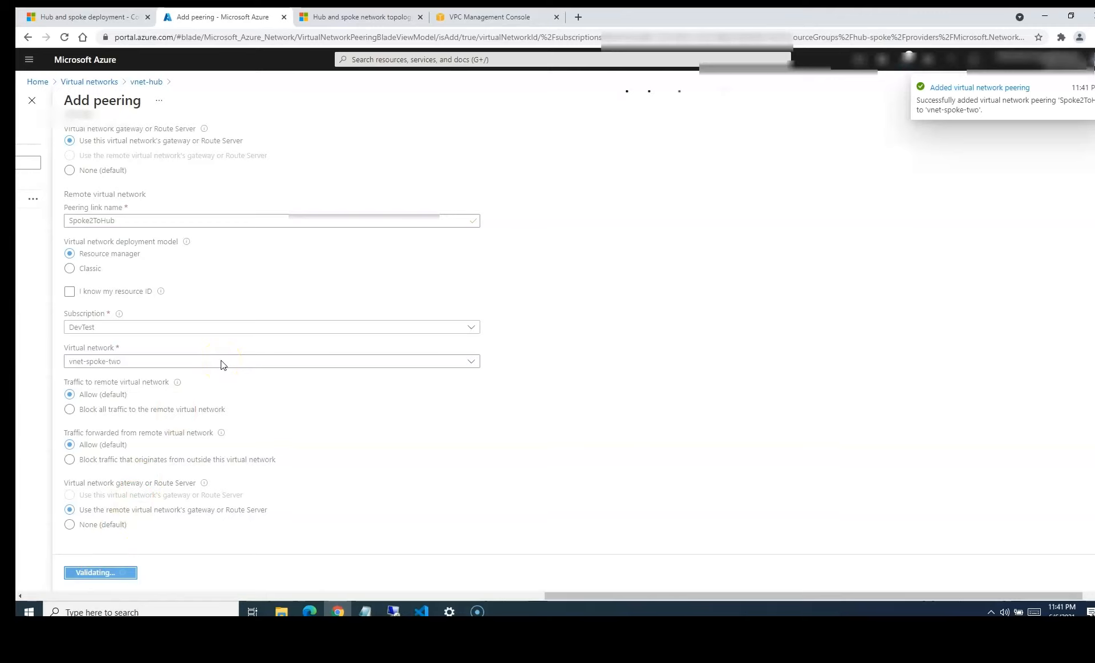
click(397, 608)
Open Command Prompt on the EC2 instance and run ipconfig to check its address
click(62, 610)
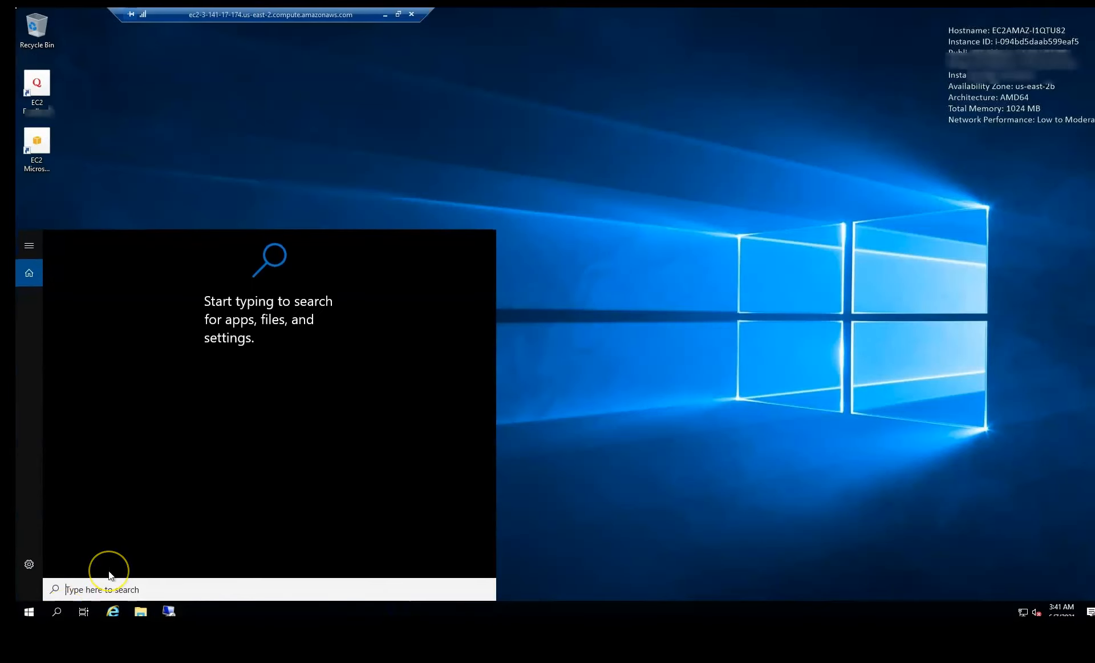
text(cmd)
key(Return)
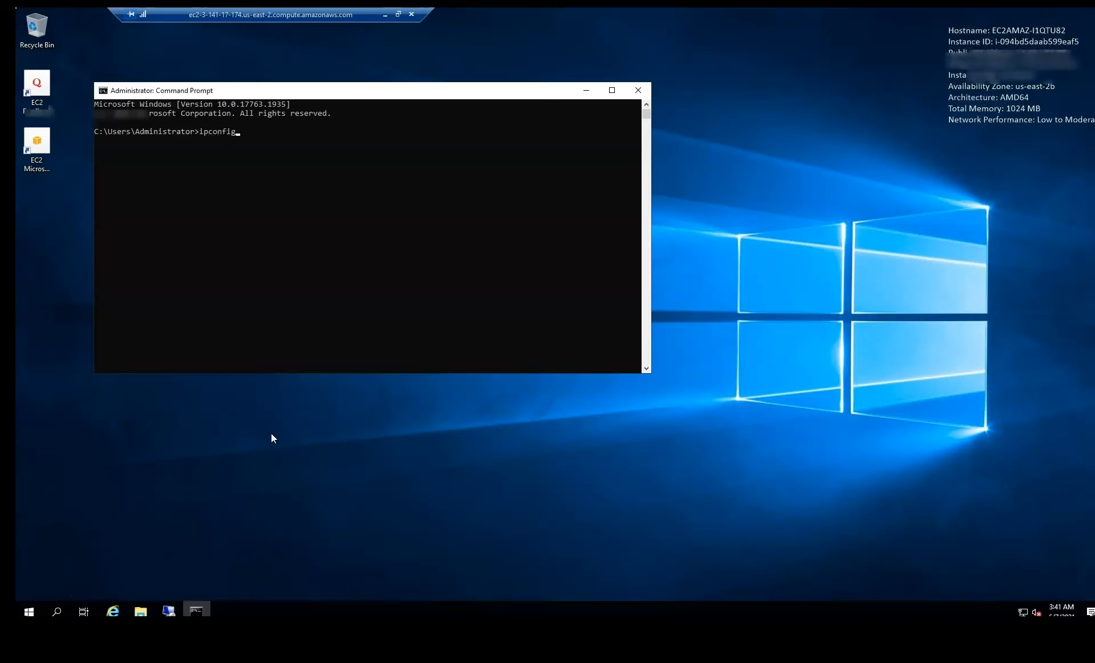
key(Return)
click(205, 82)
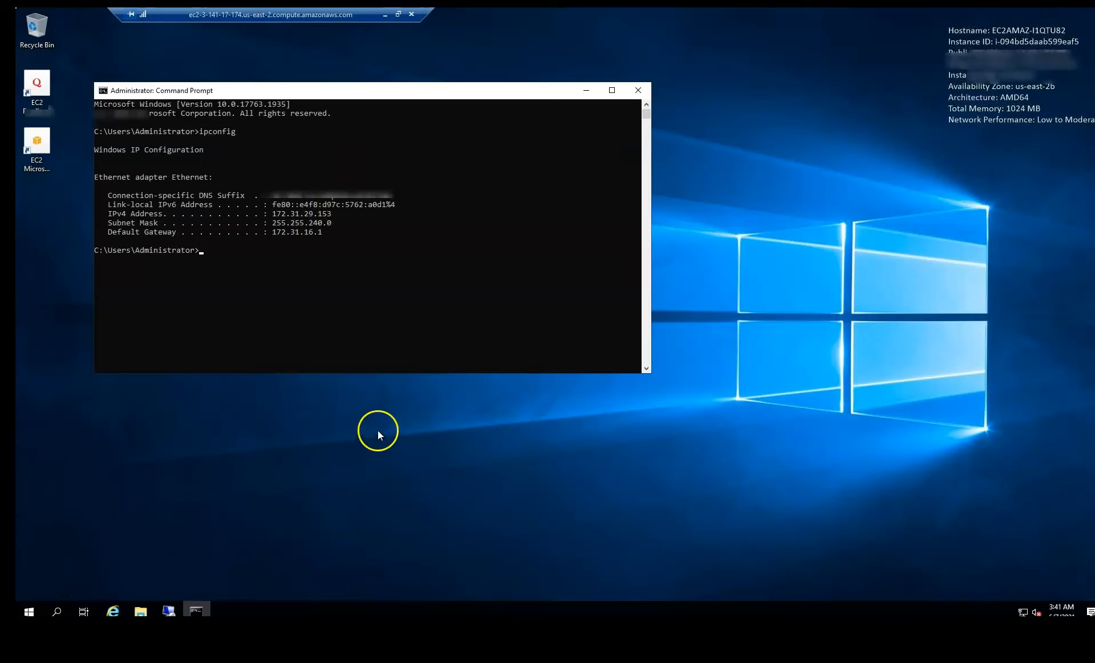
Ping 10.0.0.4 in the Azure hub network from the EC2 instance
click(316, 307)
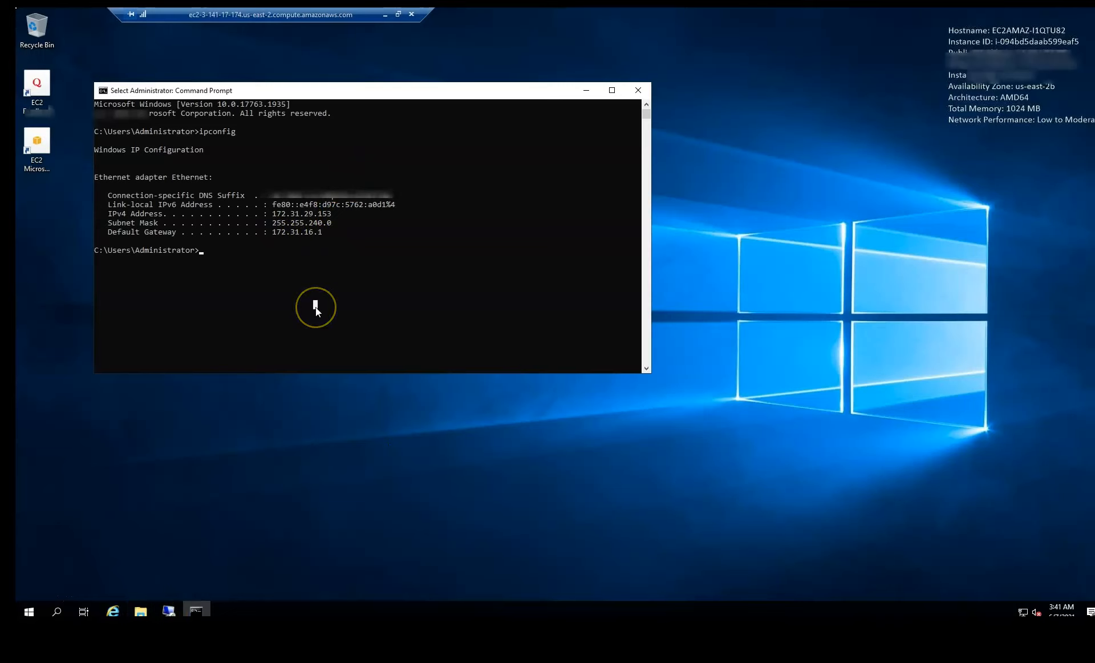
text(ping 10.)
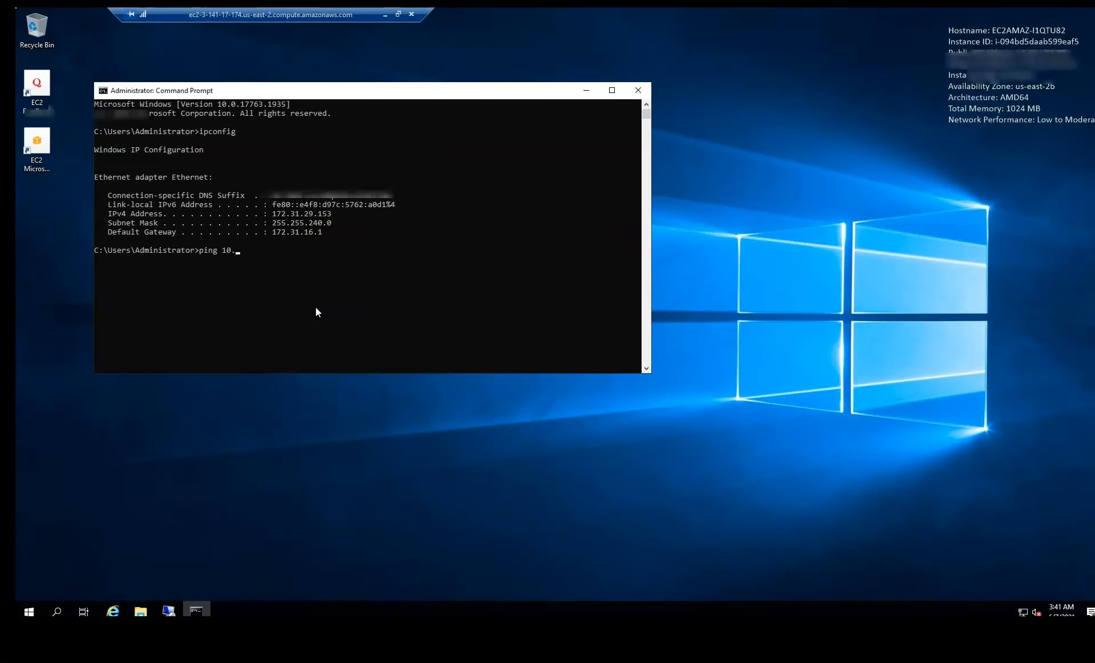
text(0.0.5)
key(BackSpace)
text(4)
key(Return)
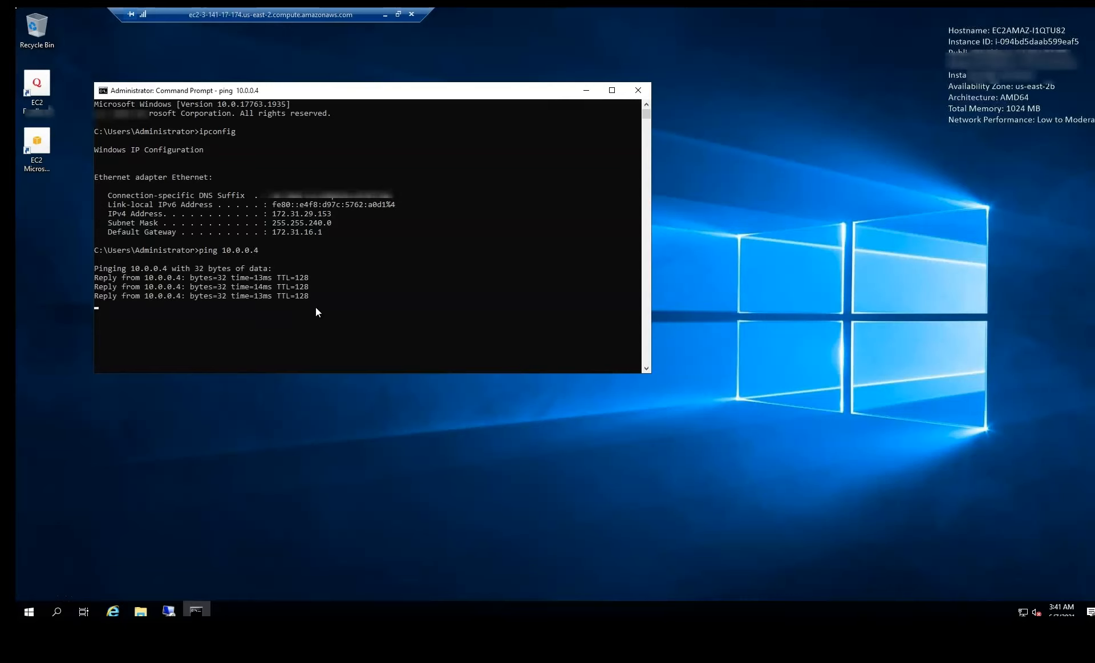
Ping 10.100.0.4 in the spoke network and confirm all 4 replies arrive
key(Return)
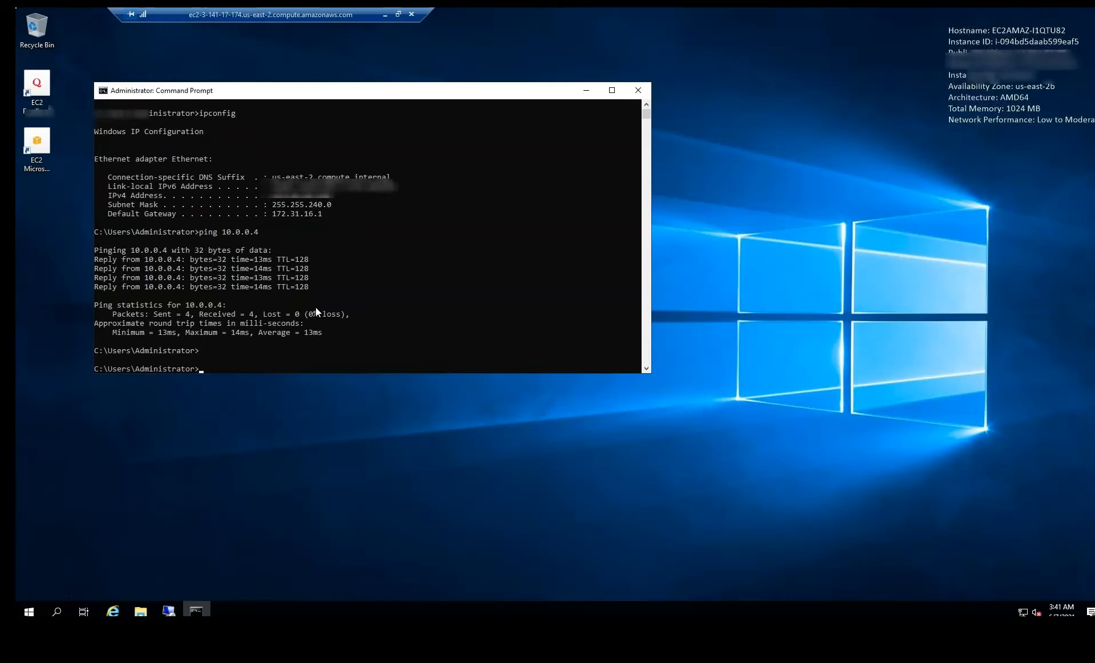
text(10.100.0.4)
key(Return)
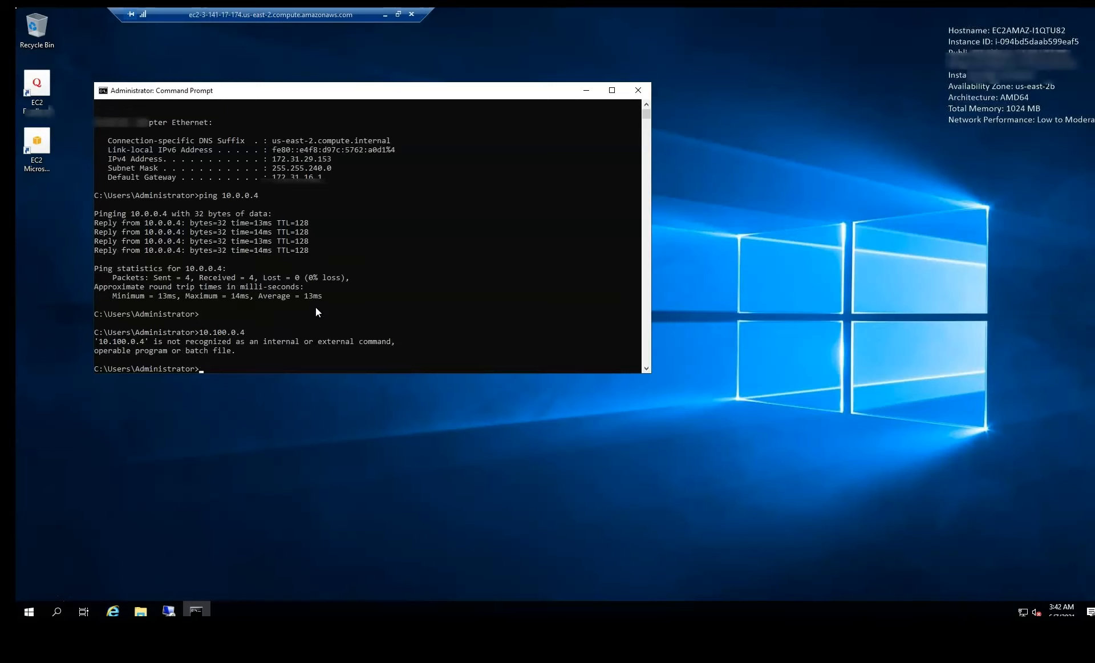
key(Up)
text(ping)
key(Return)
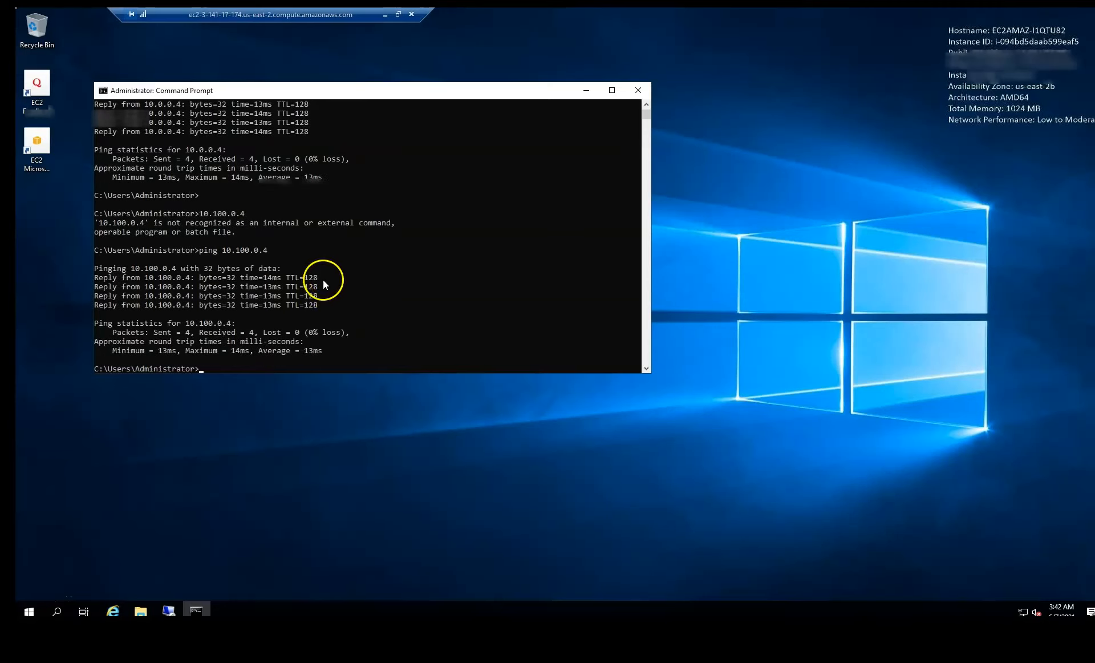
click(241, 254)
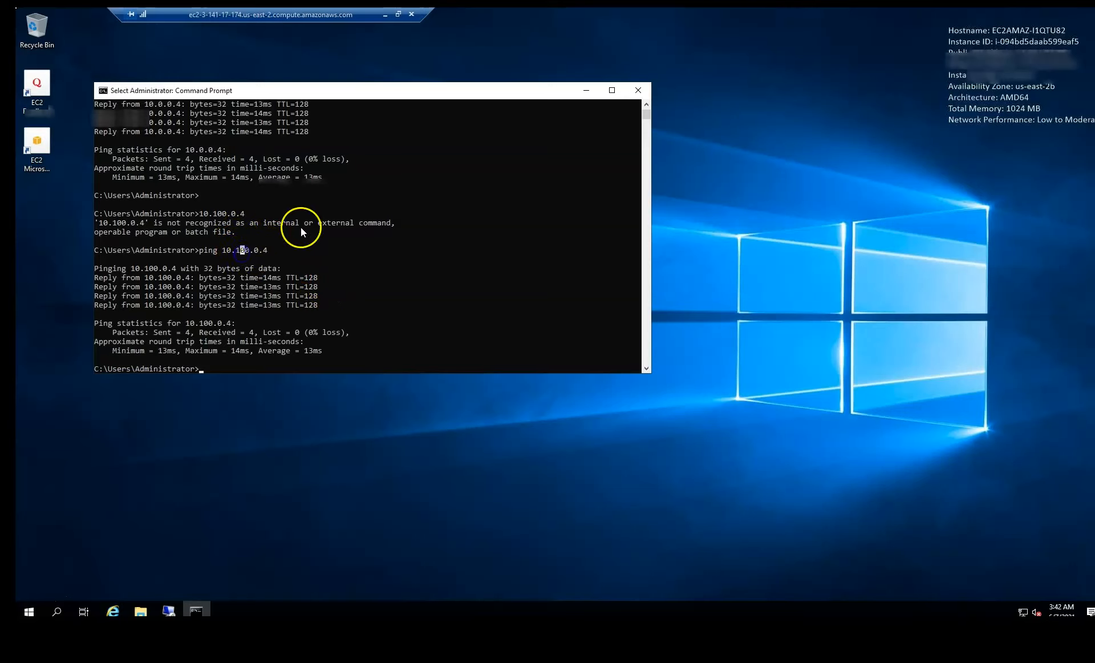
click(388, 21)
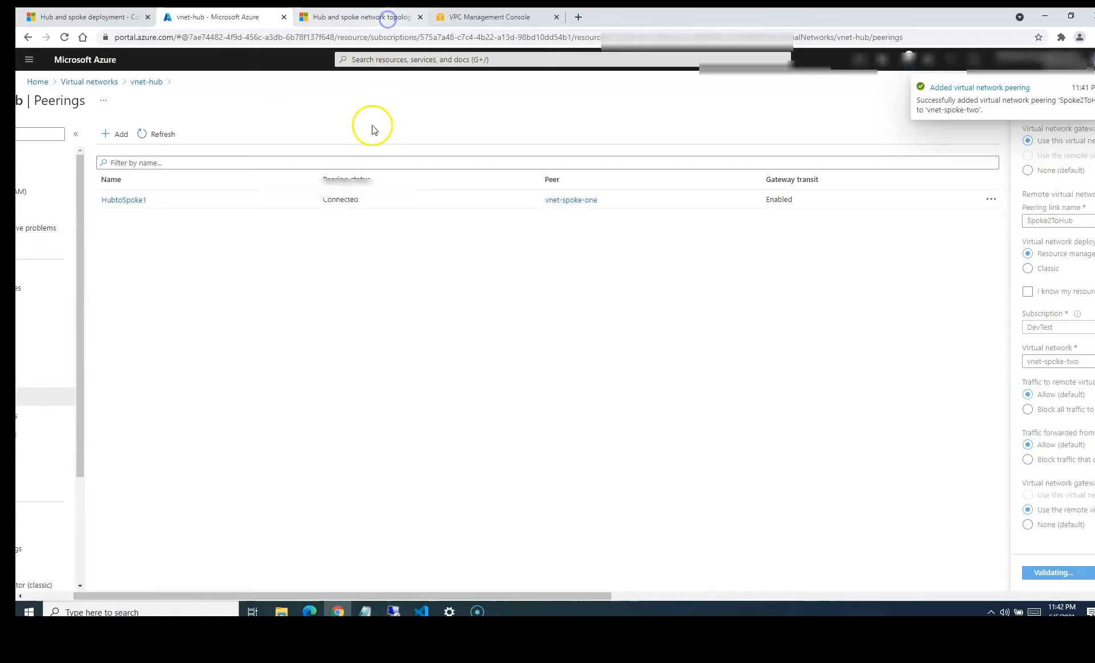
Open HubtoSpoke2's details to confirm it is Connected with remote address space 10.200.0.0/16
click(606, 219)
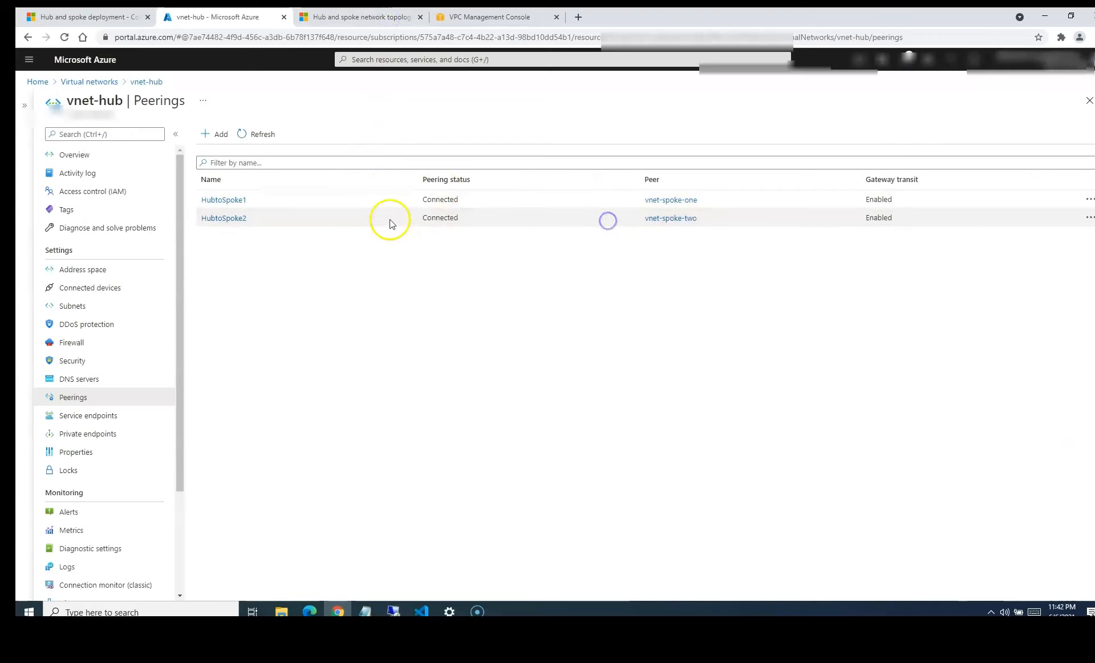
click(239, 218)
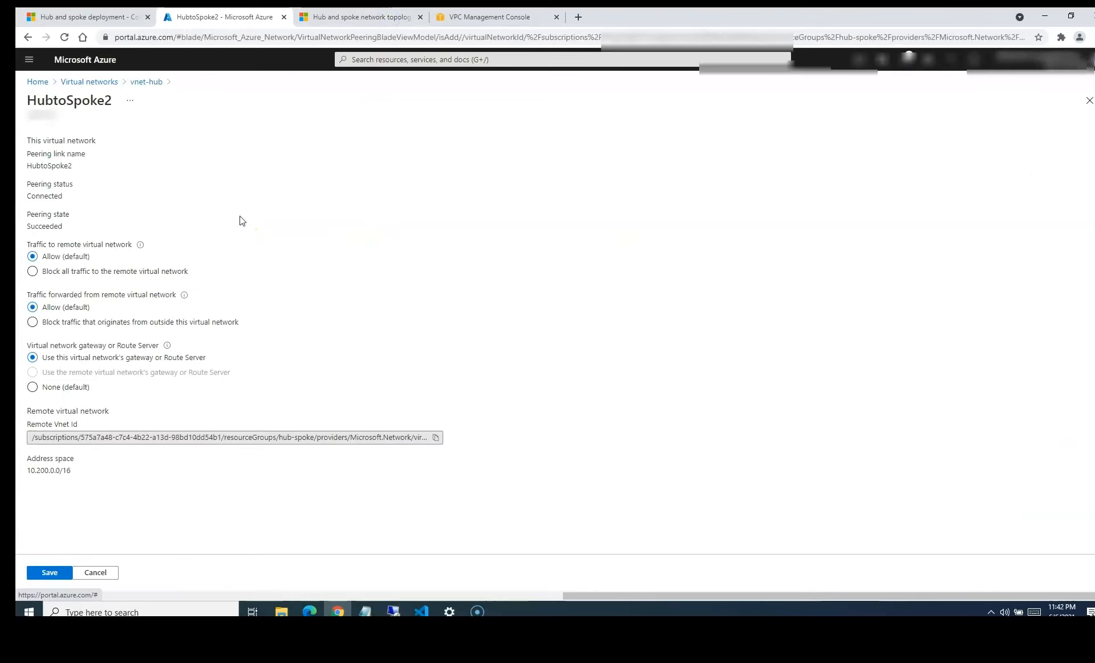
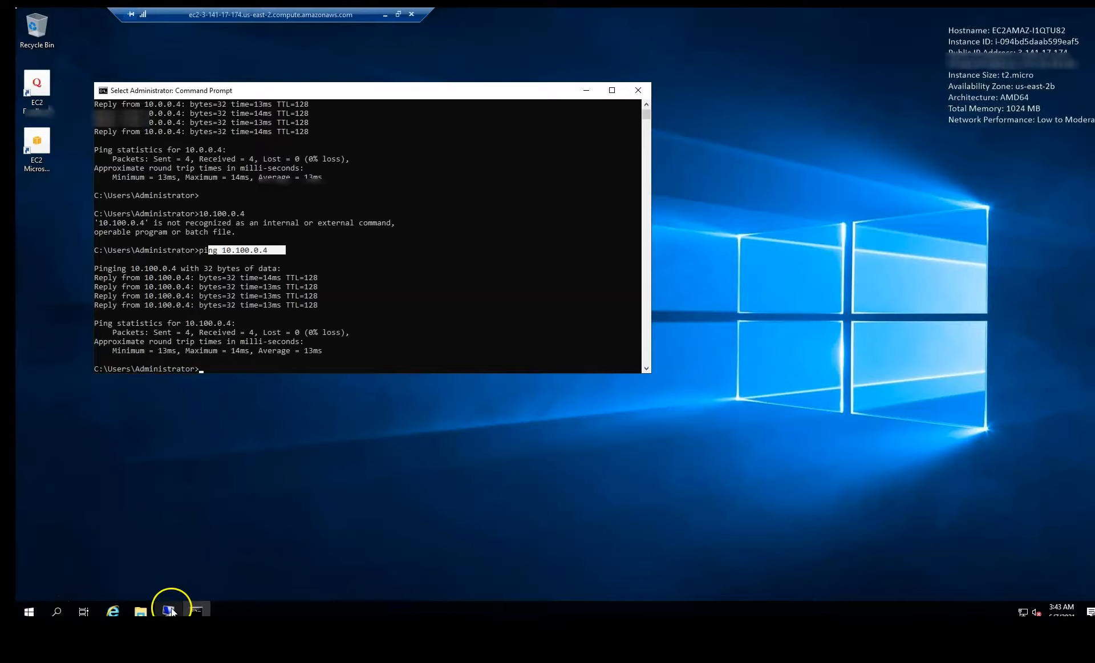
In the spoke machine's remote session, ping 10.200.0.4 and see that it gets no reply
click(171, 607)
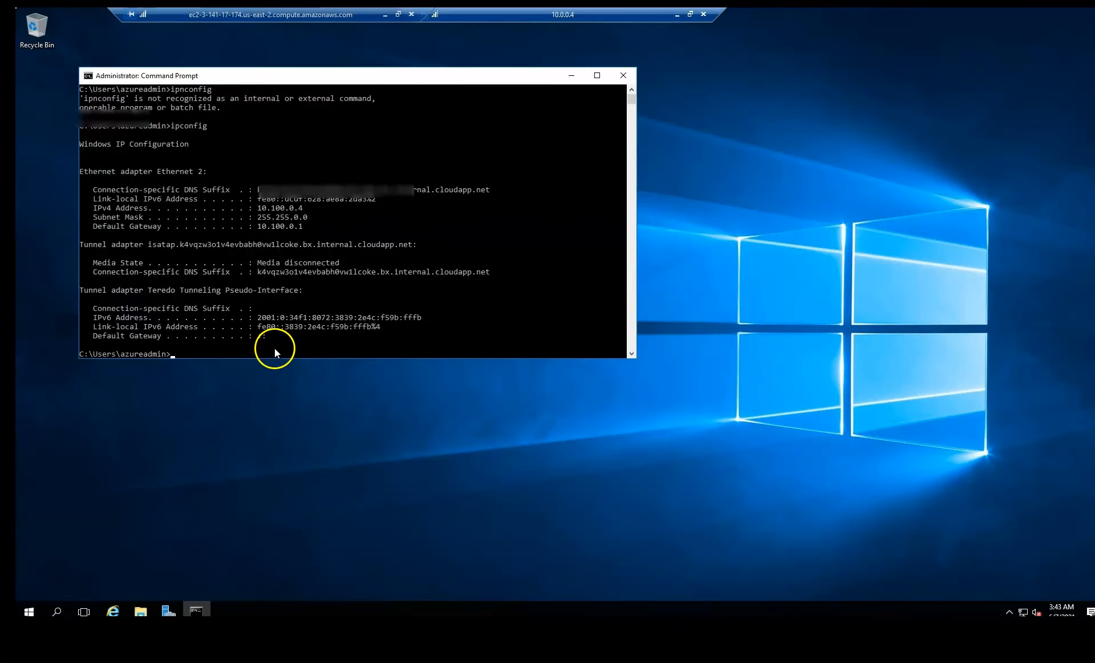
text(ping 10.200.0.4)
key(Return)
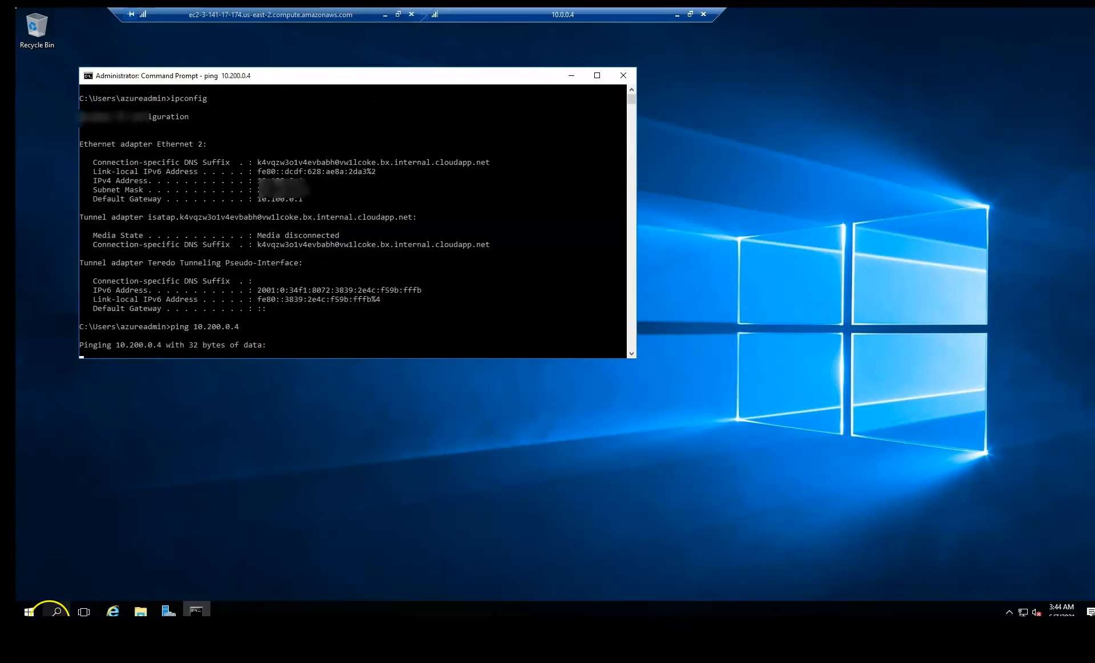
Launch mstsc toward 10.200.0.4, then abandon it and return to the local desktop
click(62, 611)
click(108, 588)
text(msts)
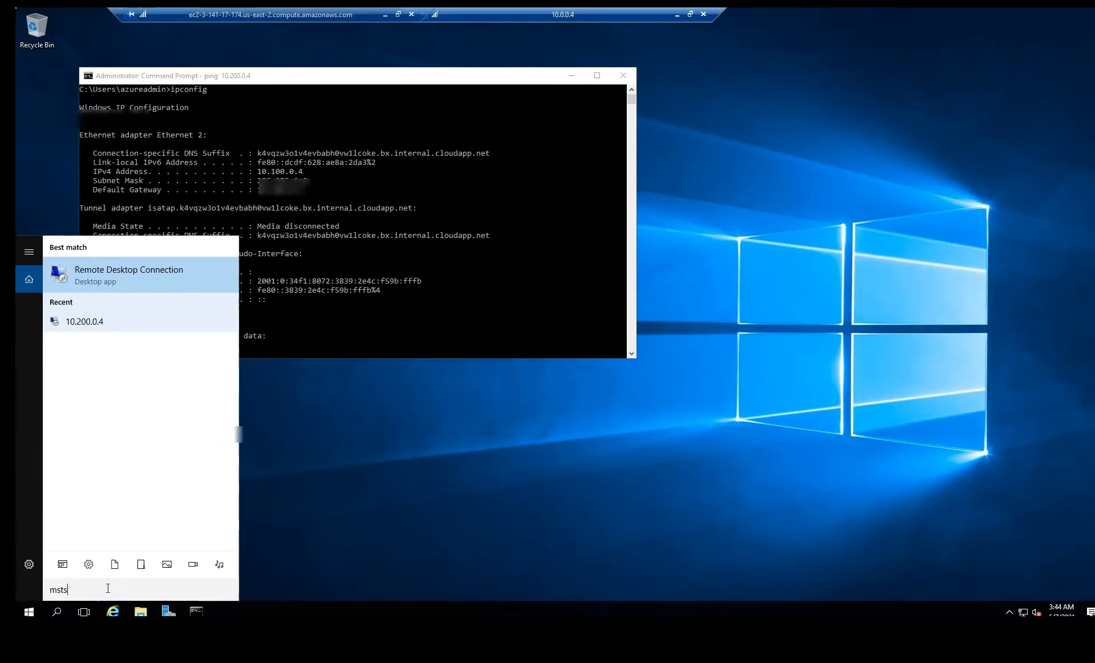
key(Return)
key(Return)
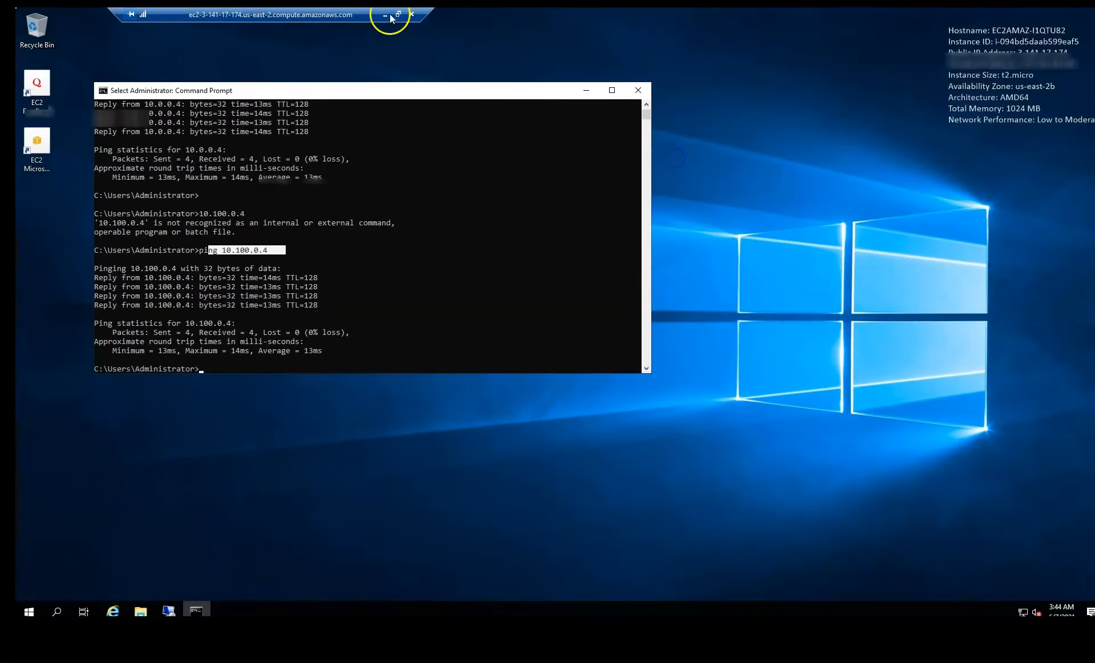
click(385, 14)
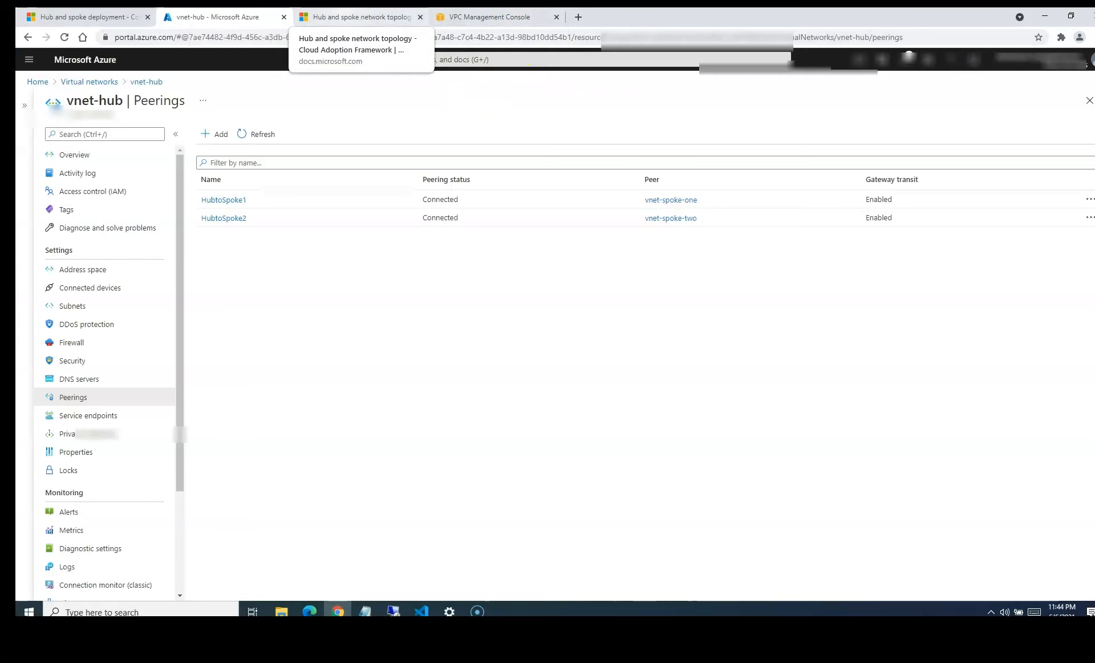
Show the hub-and-two-spoke architecture diagram on the Hub and spoke deployment docs page
click(360, 17)
scroll(548, 263, down, 6)
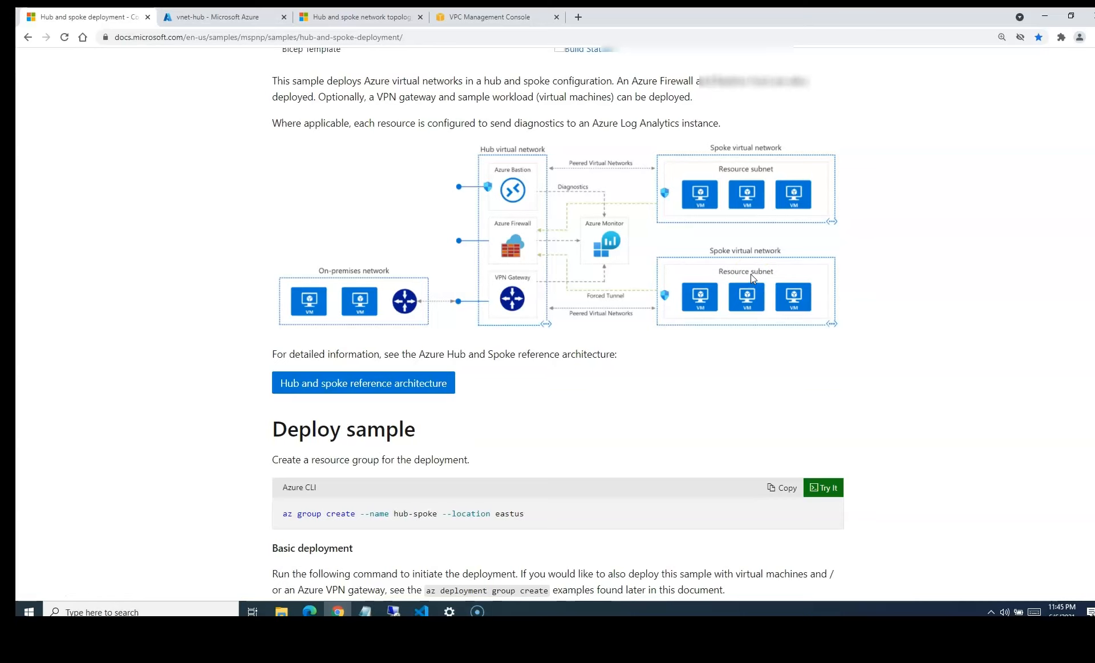
Review Figures 2 and 3 of the Hub and spoke network topology article, then go back to vnet-hub
scroll(814, 254, up, 2)
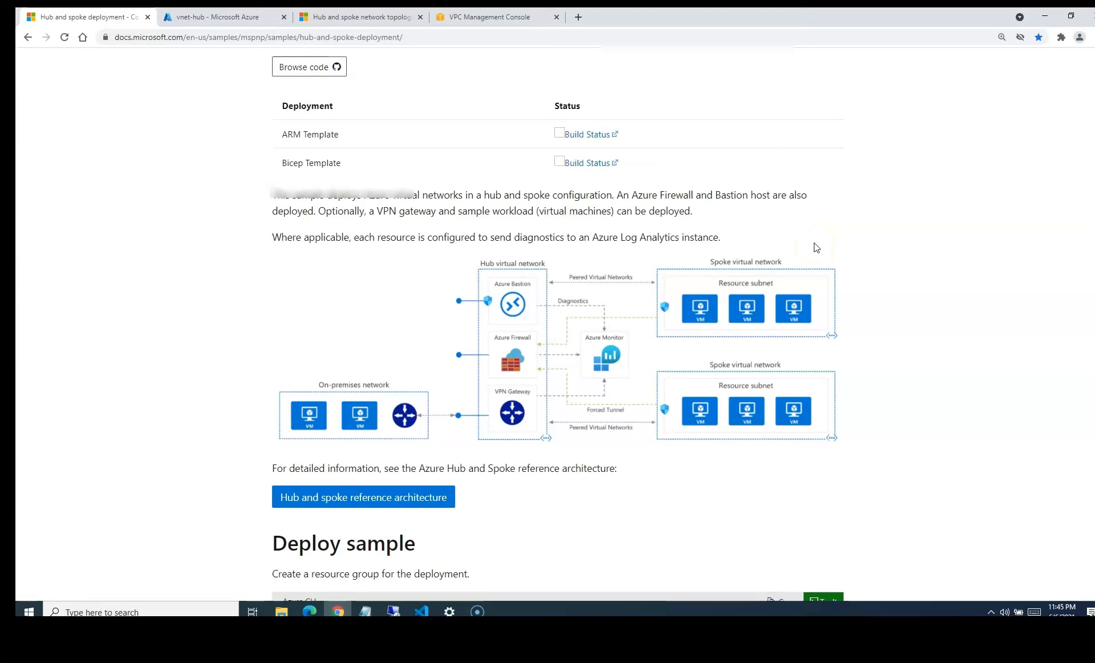
click(394, 18)
scroll(522, 354, down, 5)
scroll(522, 351, down, 15)
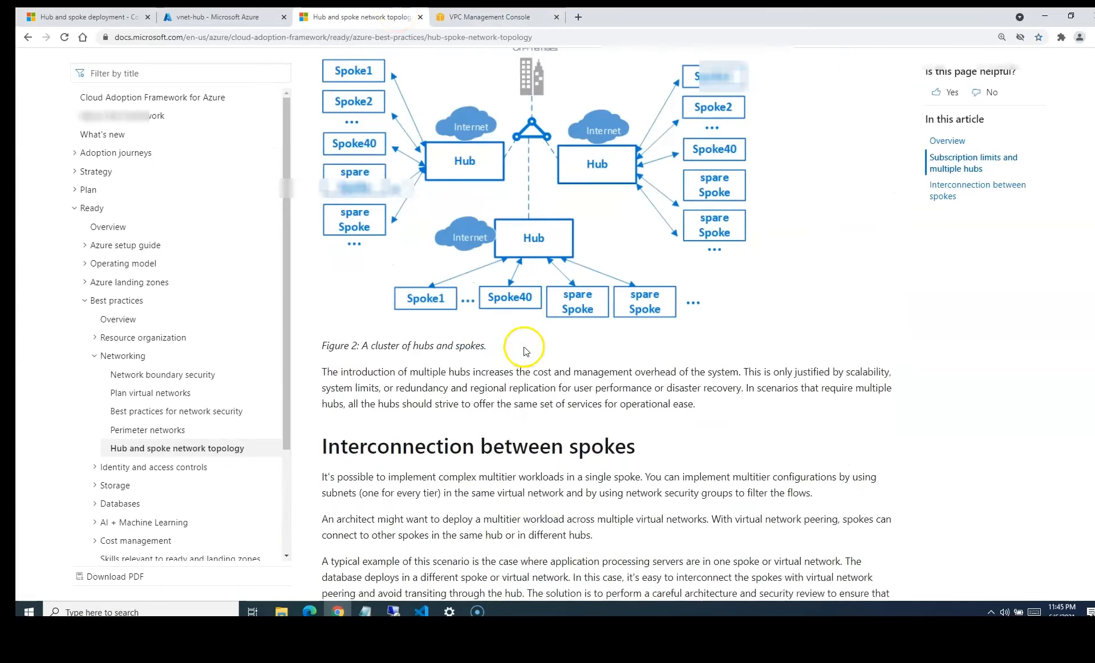
scroll(575, 314, up, 2)
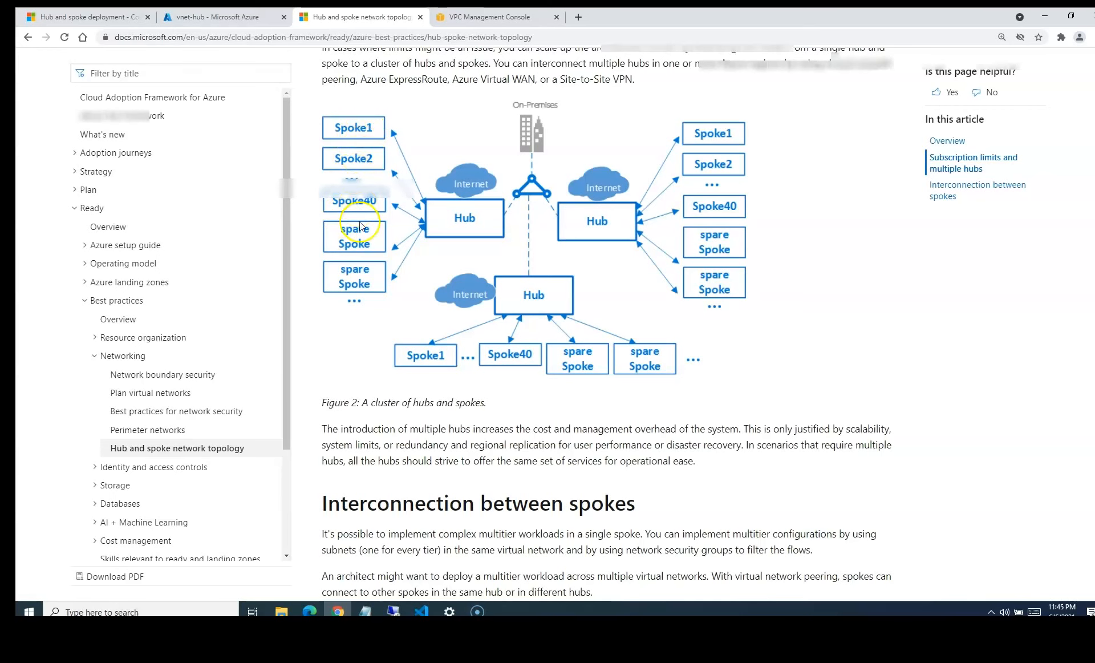
scroll(450, 270, down, 3)
scroll(450, 270, down, 6)
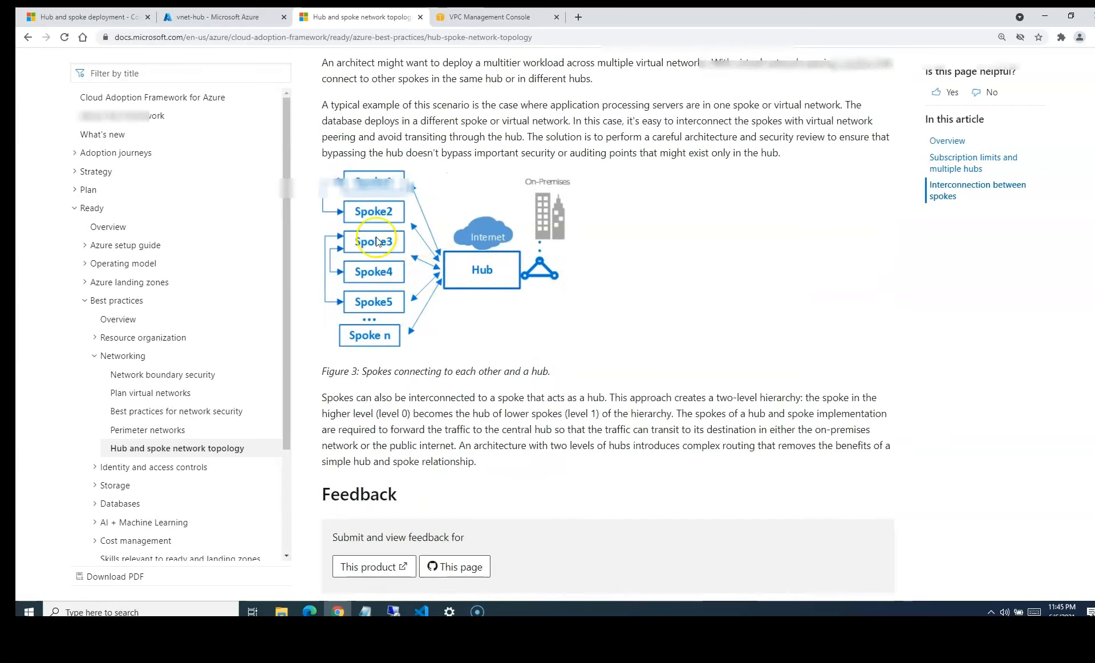
scroll(390, 337, down, 2)
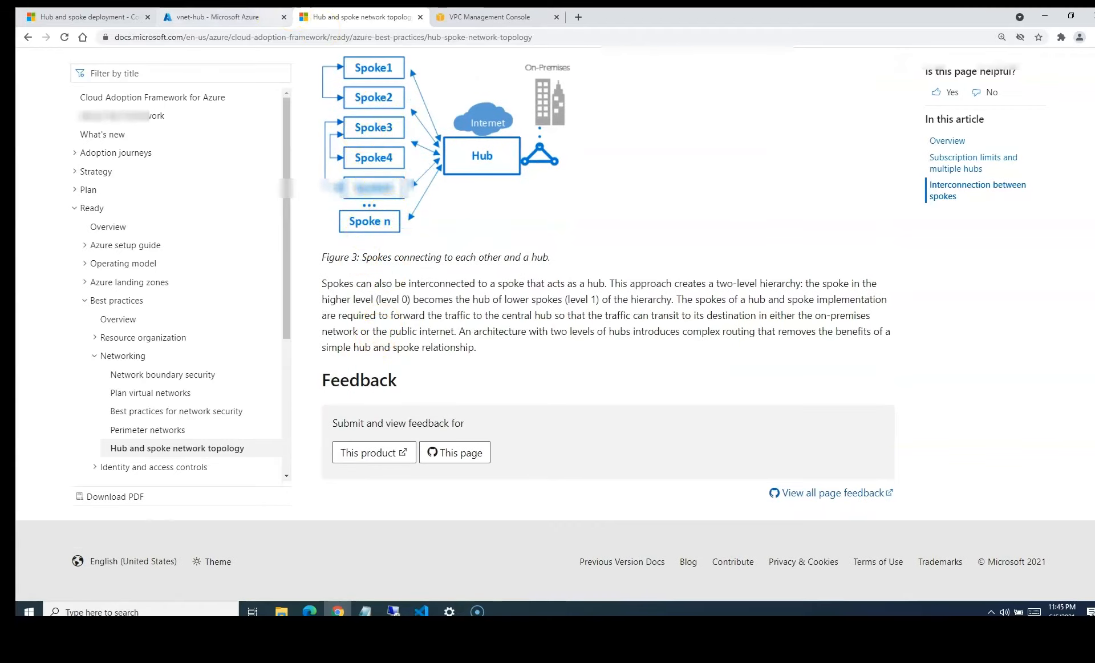
click(225, 16)
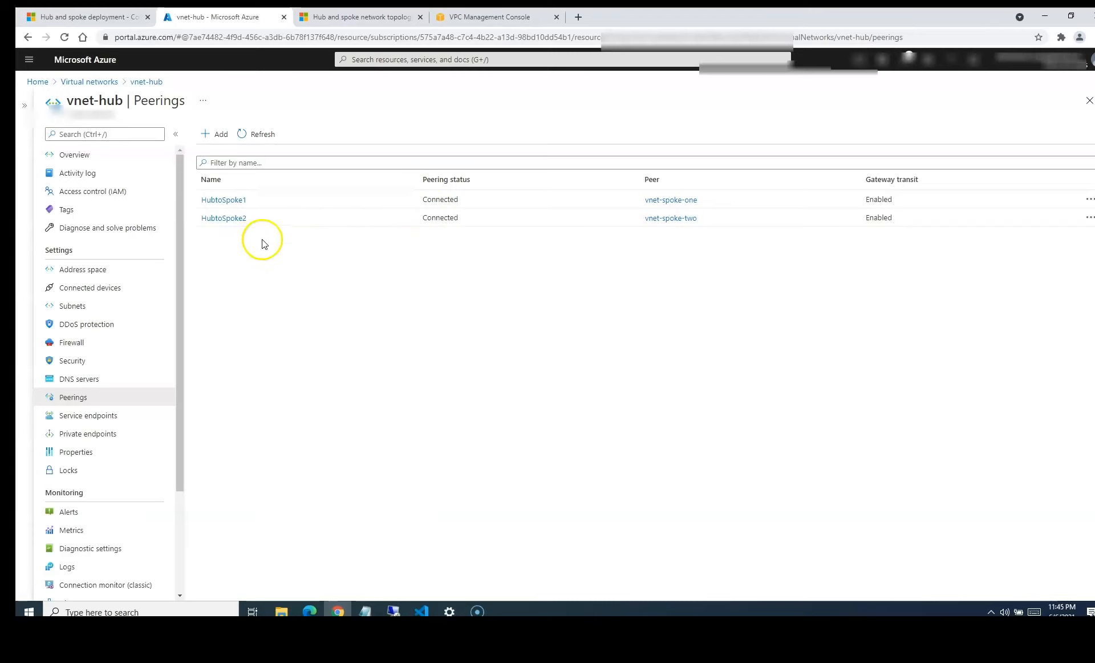
Find fwHubnetwork under Firewalls and view its overview, including private IP 10.0.3.4
click(386, 60)
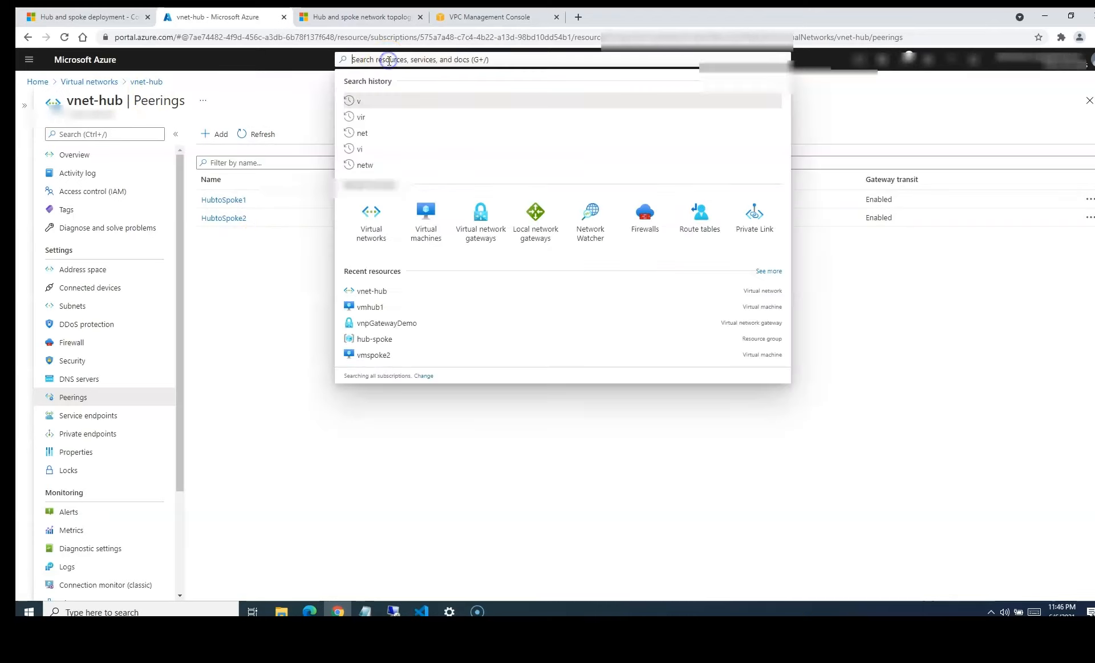
click(646, 214)
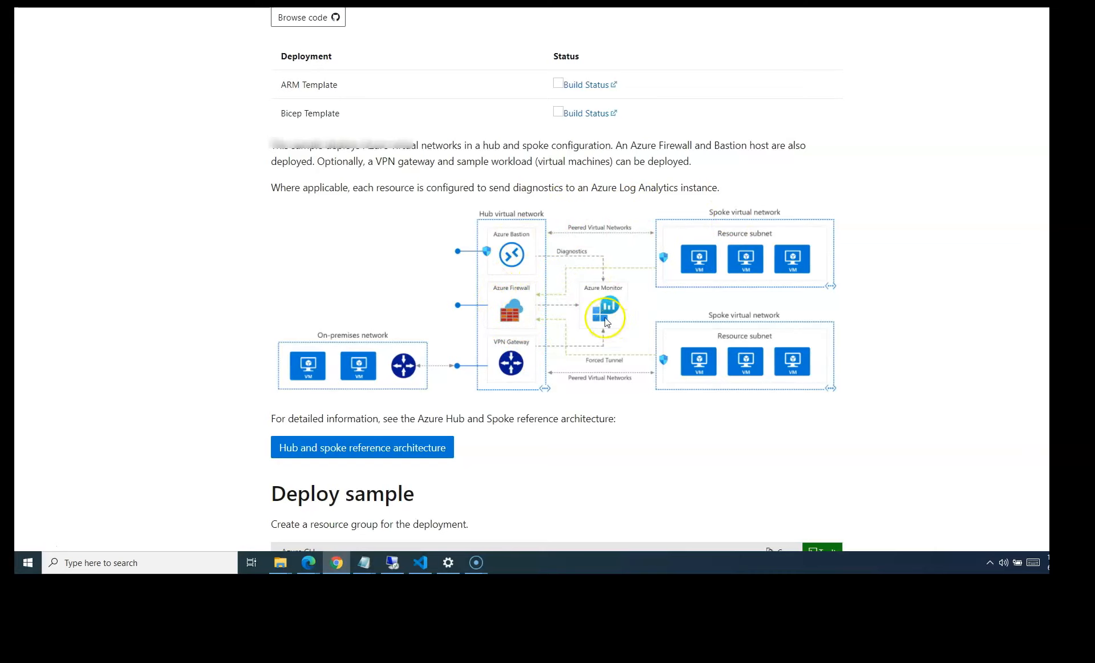
click(245, 1)
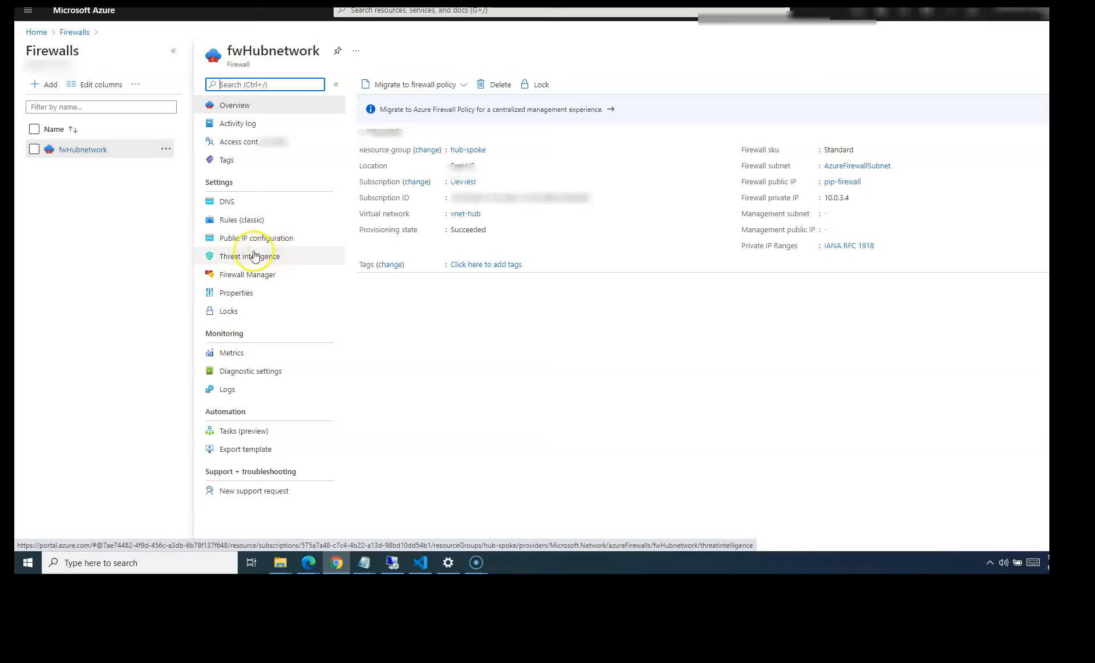
Inspect network rule collection Spoke2to1Rule: priority 101, Allow, TCP from 10.200.0.0/16 to 10.100.0.0/16
click(254, 224)
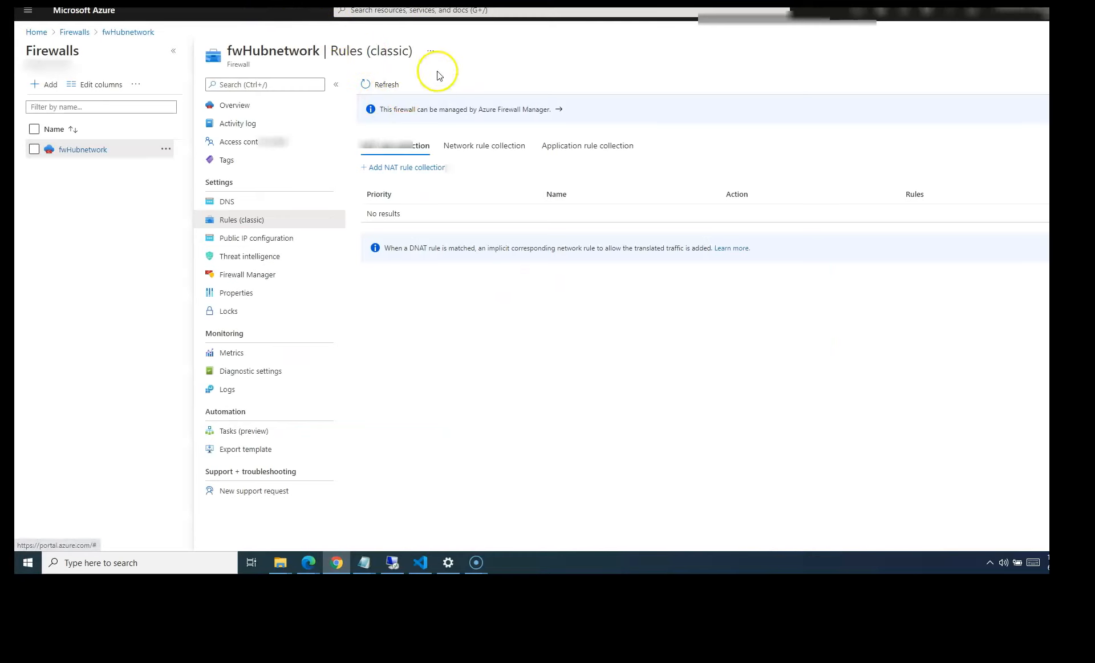
click(478, 150)
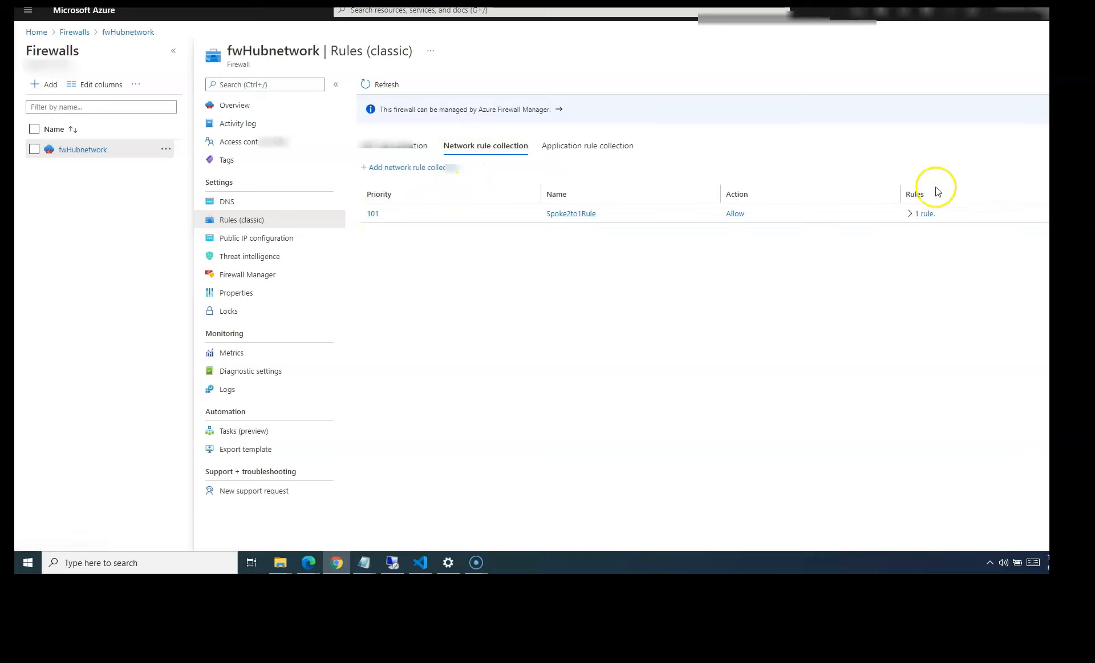
click(579, 215)
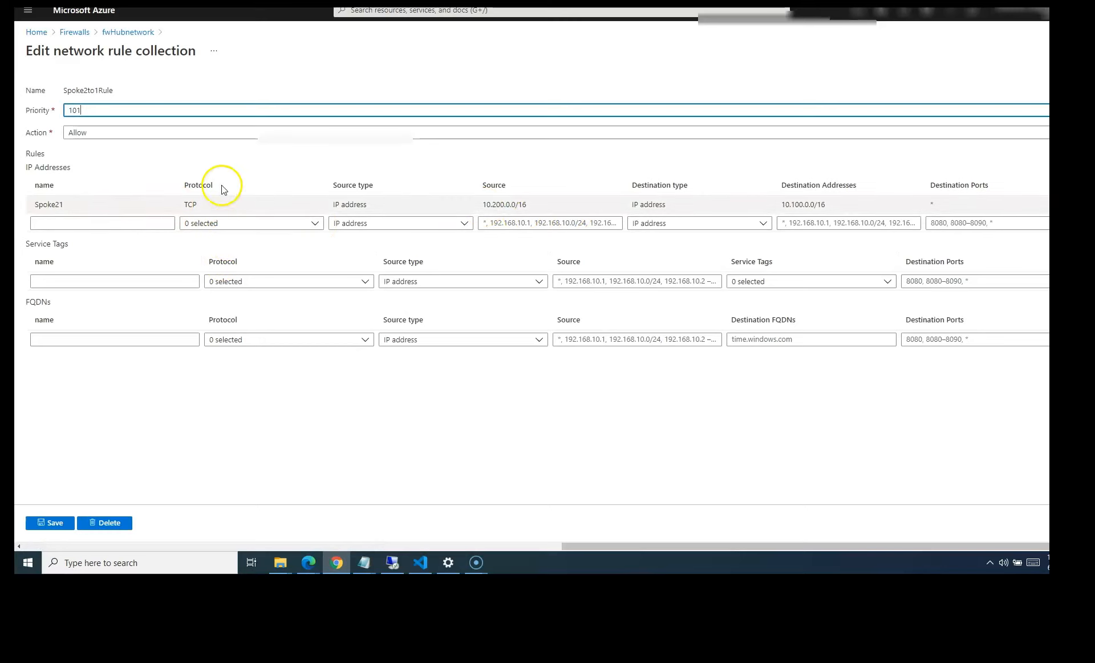
click(517, 204)
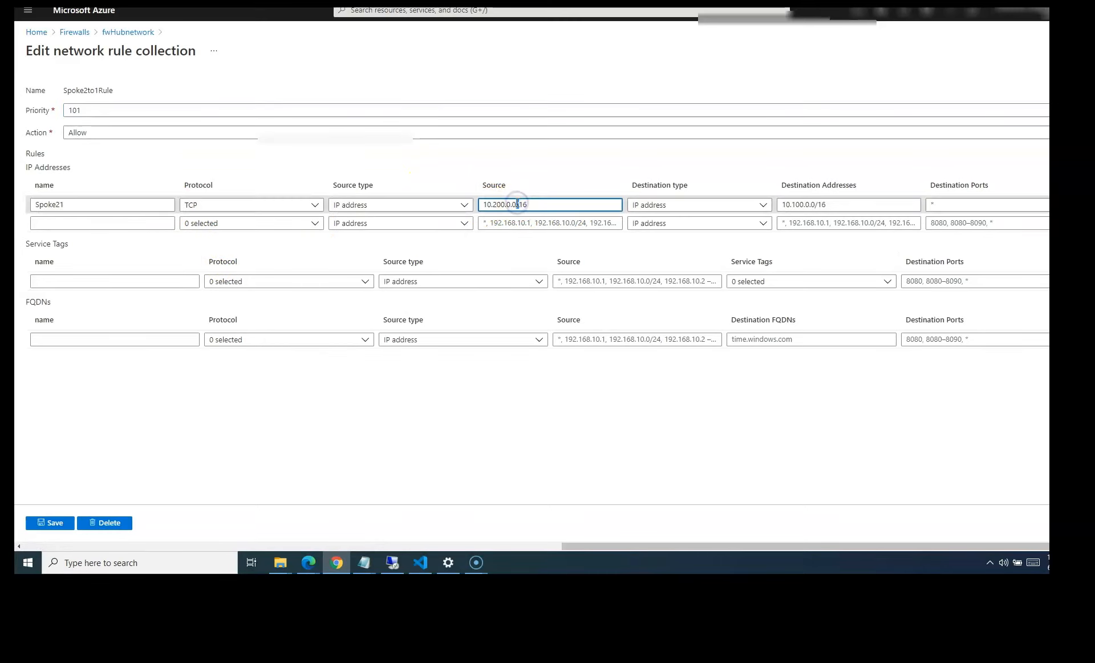
triple_click(517, 204)
click(791, 205)
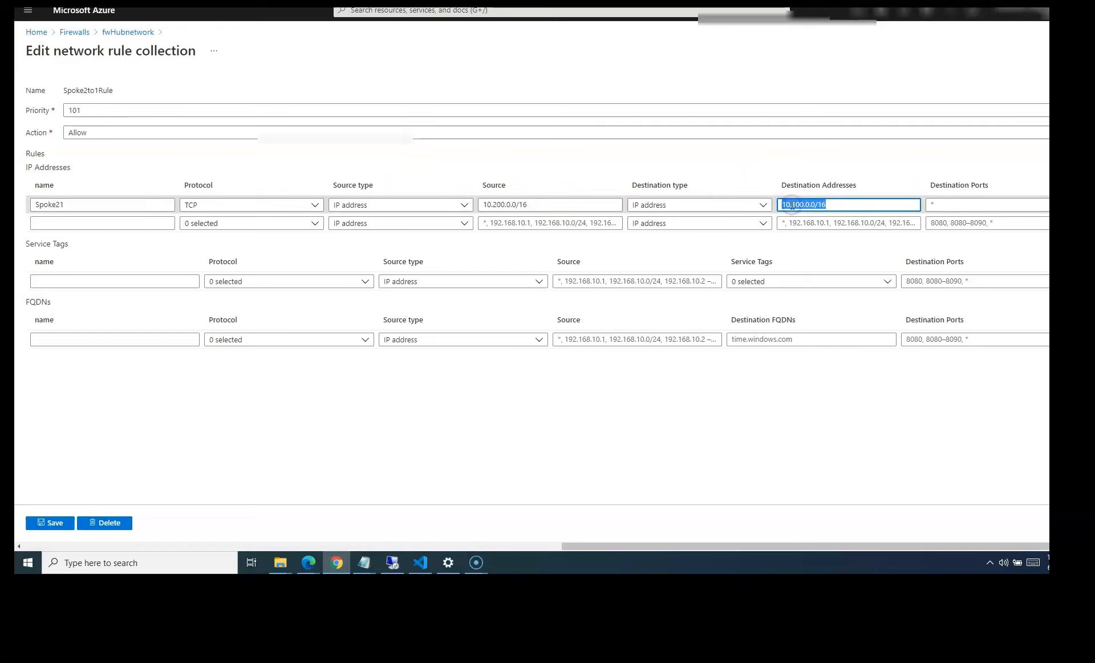
click(113, 33)
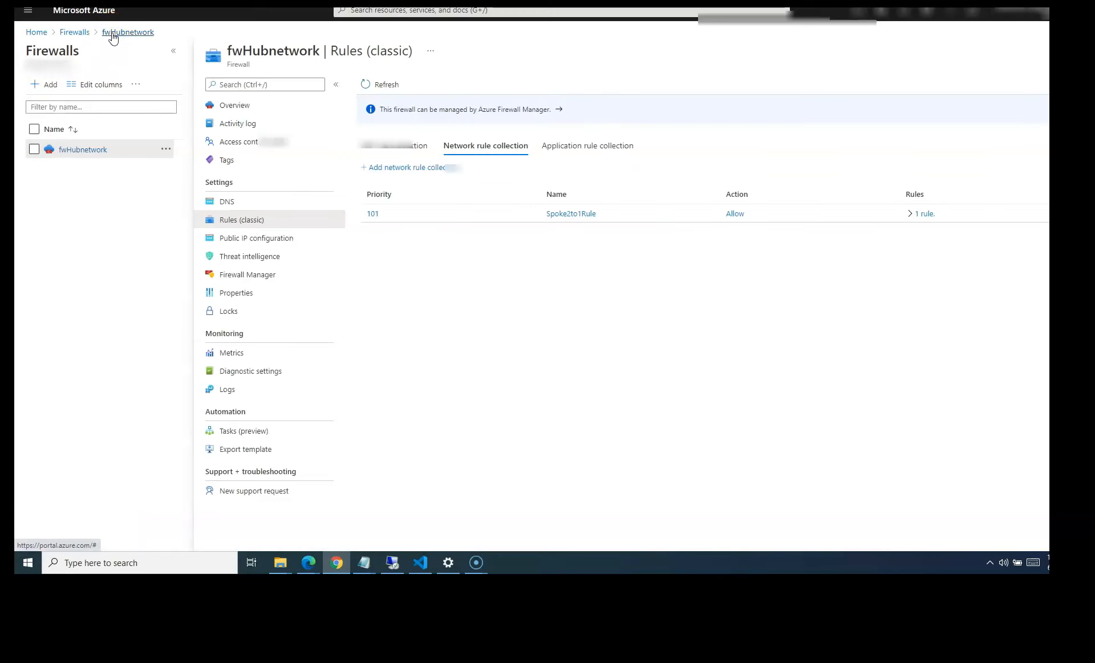
Start network rule collection Spoke1To2Traffice at priority 102 with a TCP rule named Rule2
click(379, 169)
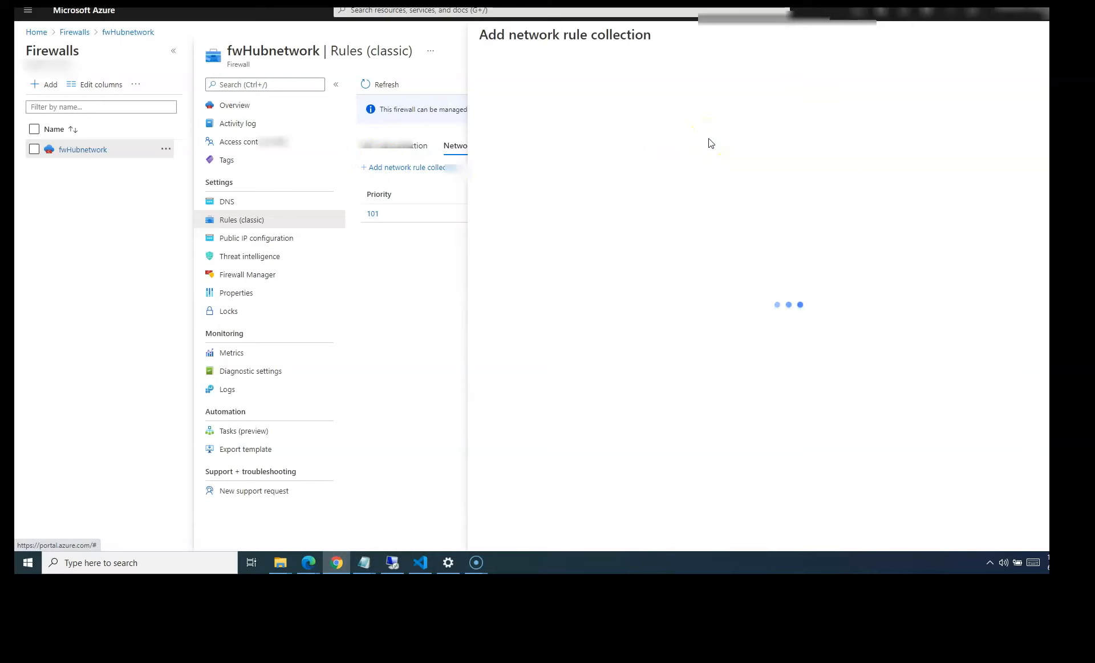
text(Spoke)
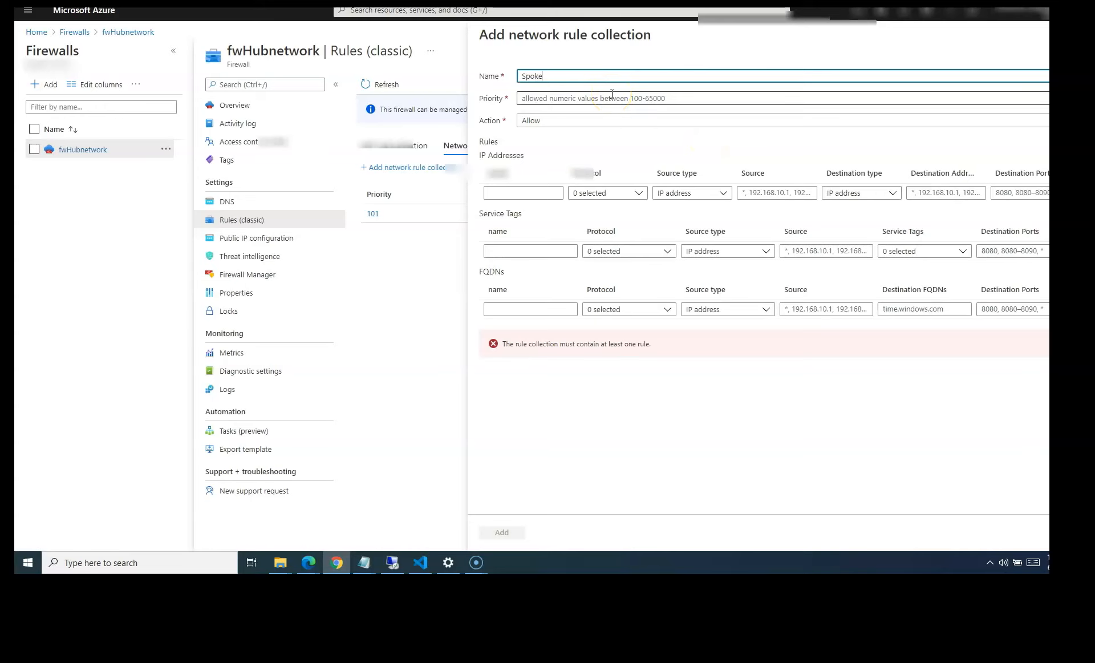
text(1To2Traffice)
click(529, 98)
text(10)
text(2)
click(531, 193)
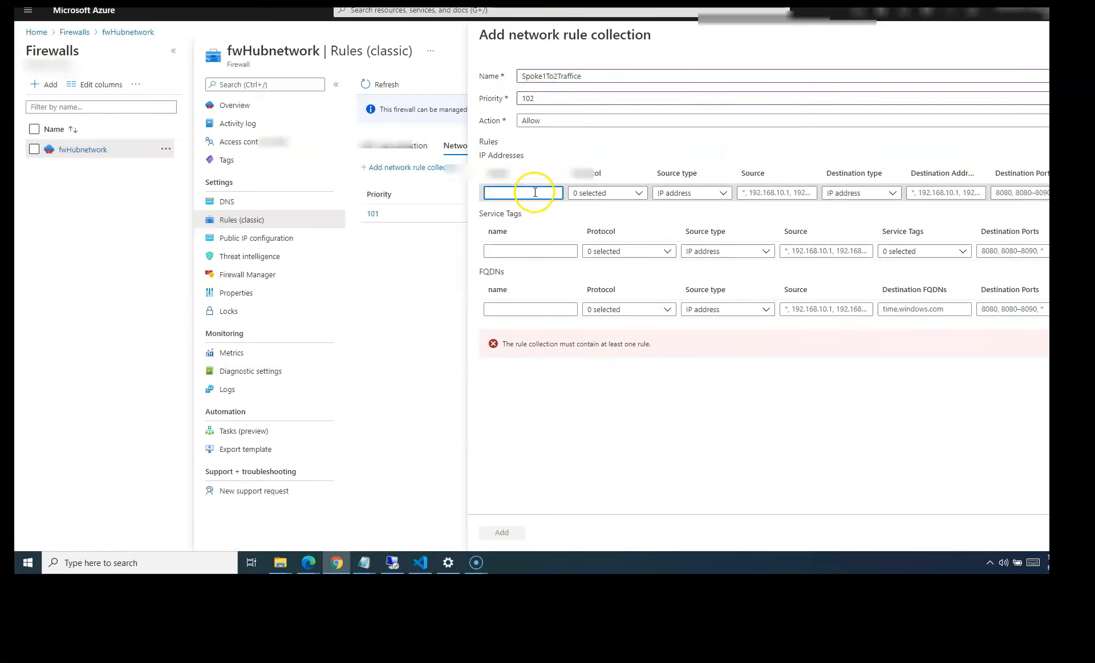
text(Ru)
text(le2)
click(607, 193)
click(592, 206)
click(702, 193)
Set Rule2's source to 10.100.0.0/16 and destination to 10.200.0.0/16, then add the collection
click(759, 193)
text(10.100)
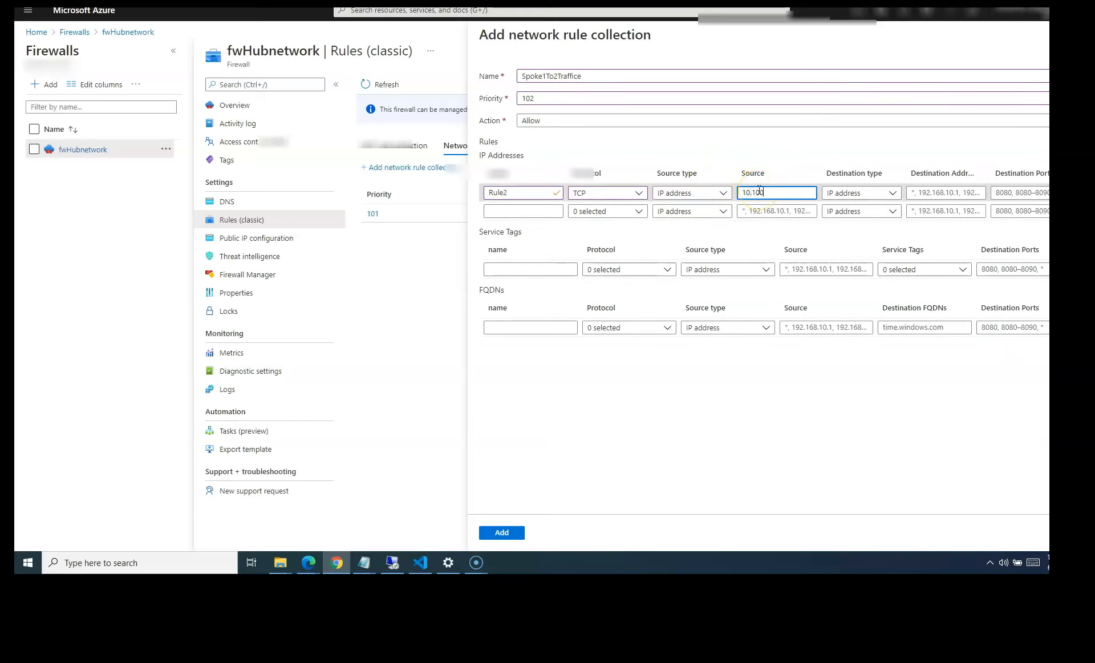
text(.0.0)
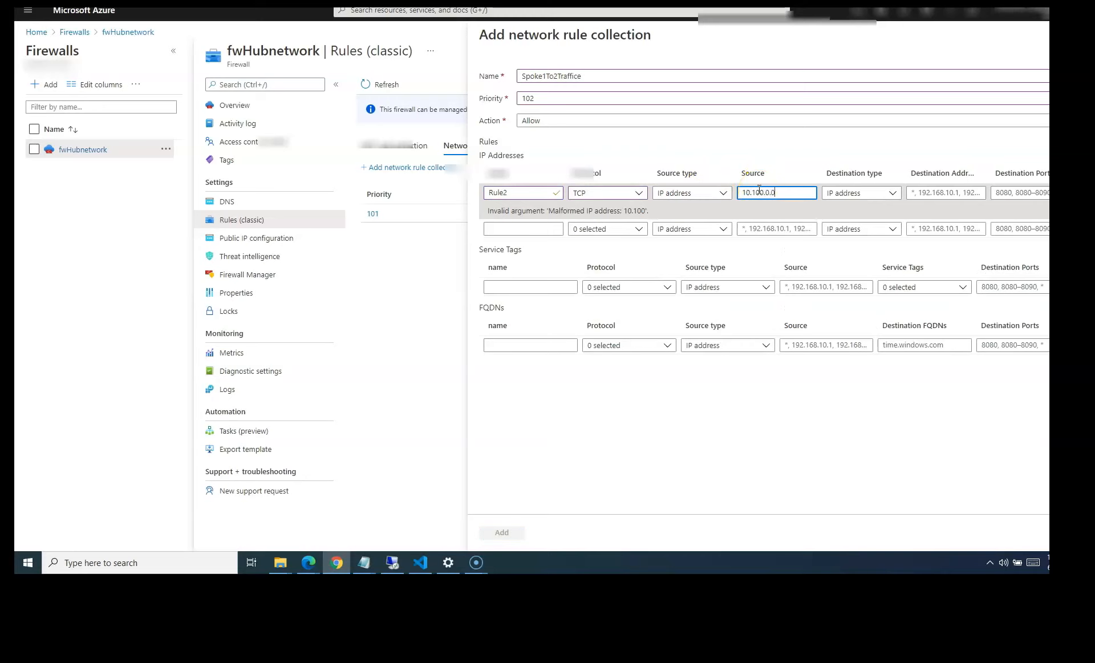
text(/16)
key(Tab)
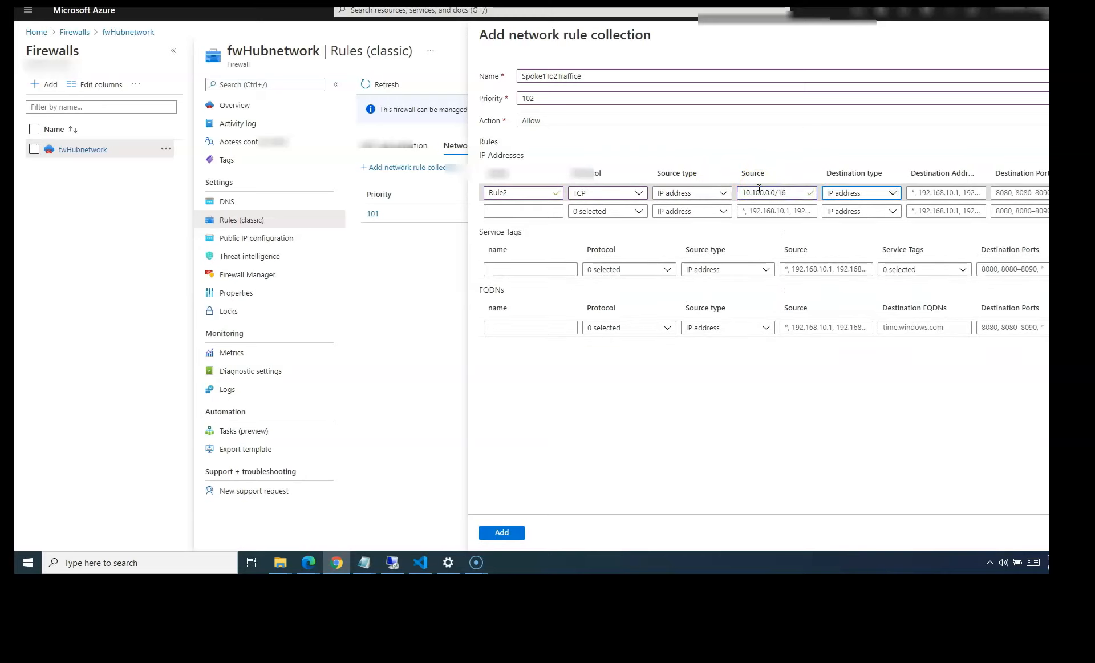
drag(798, 193, 735, 192)
key(ctrl+c)
click(924, 193)
key(ctrl+v)
double_click(924, 194)
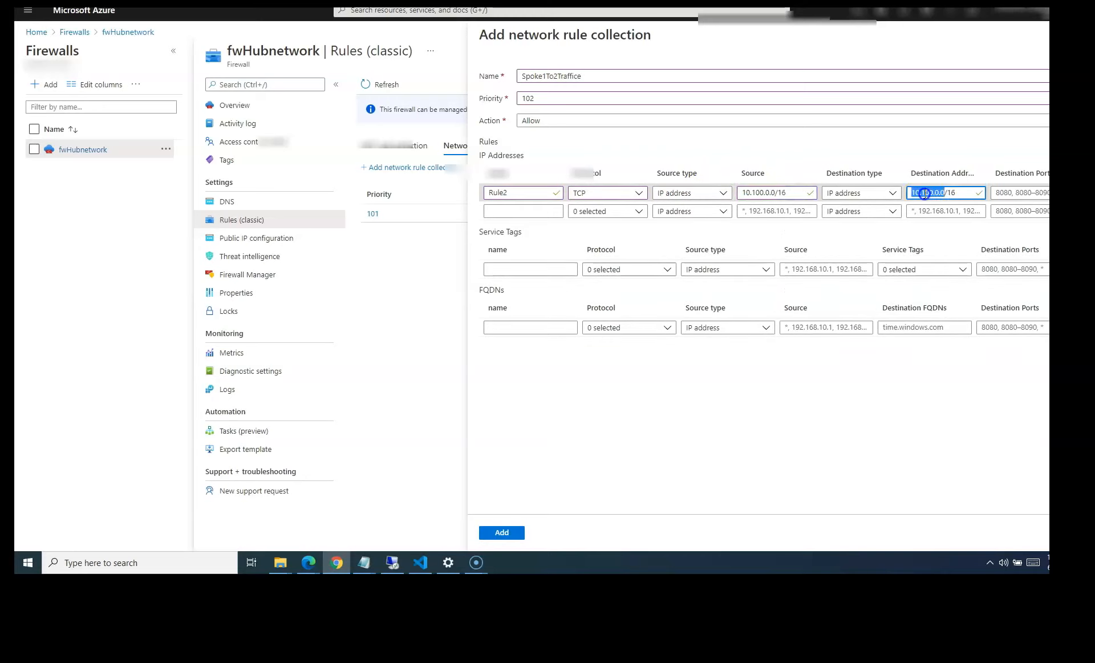
click(925, 195)
click(1000, 190)
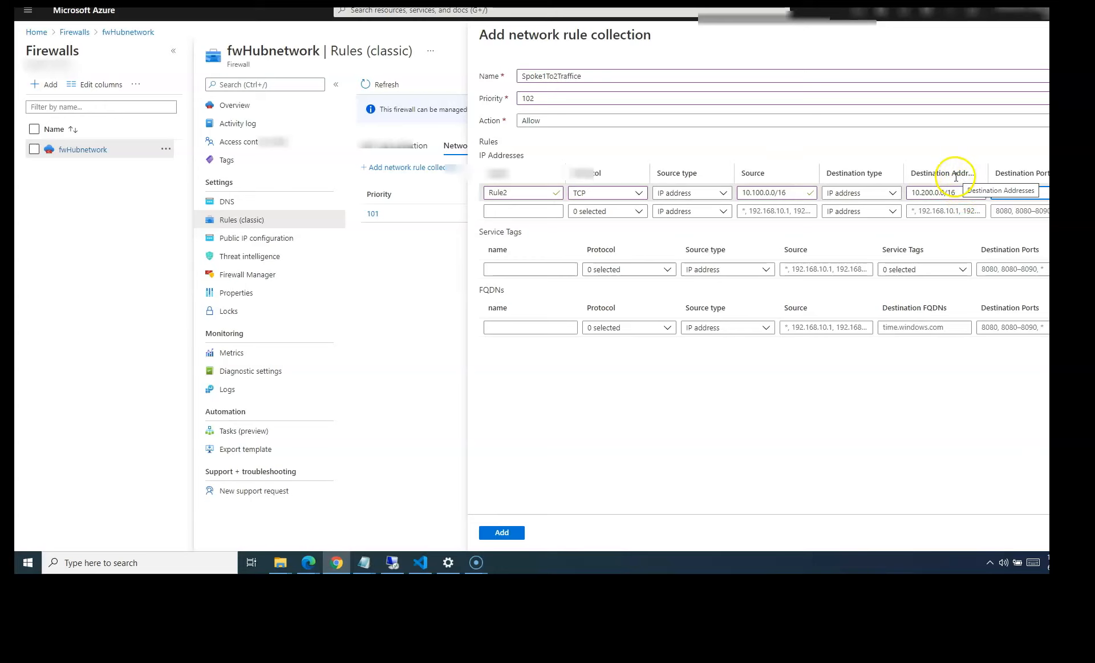
click(499, 532)
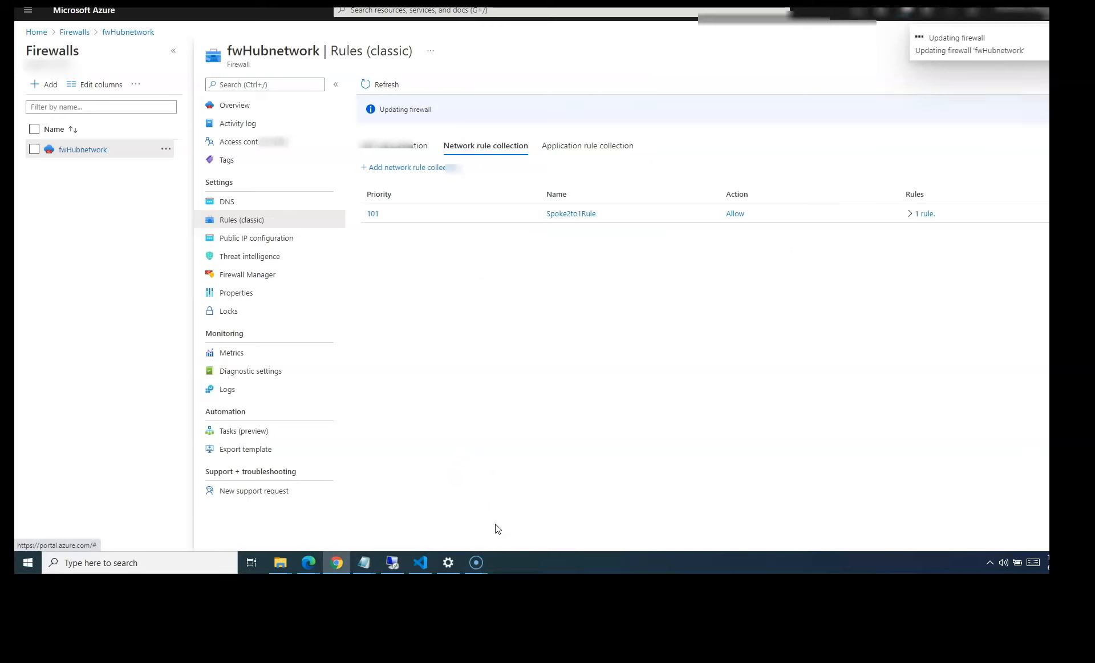
Browse the Route tables, looking at routetable01 and the routes of rtspoketohubspoke
click(76, 33)
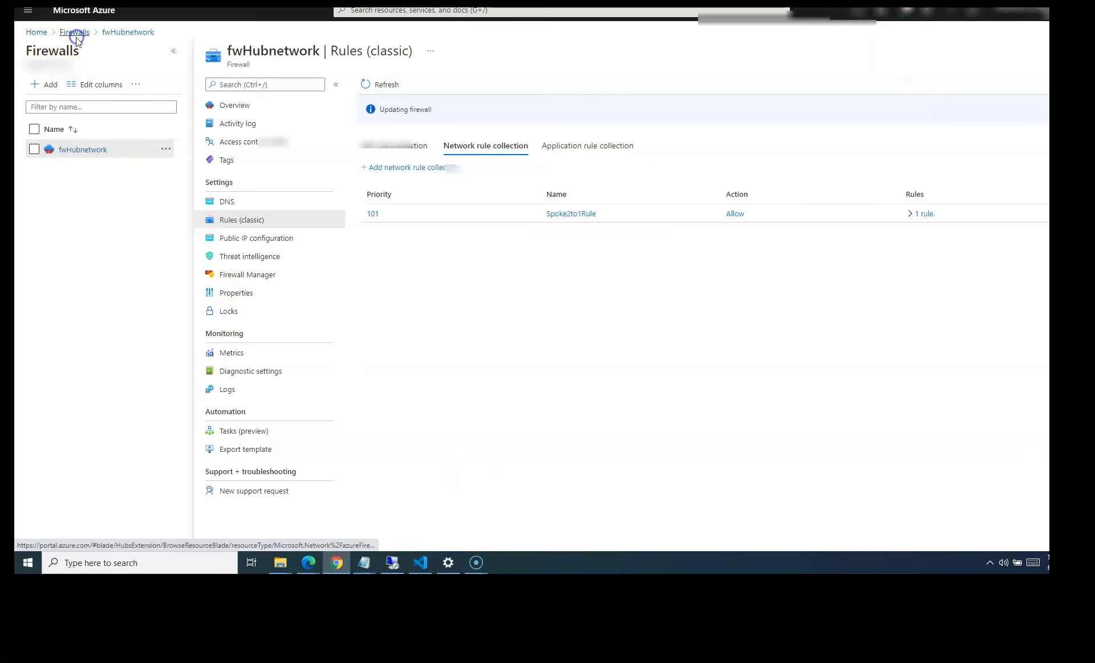
click(403, 12)
text(route table)
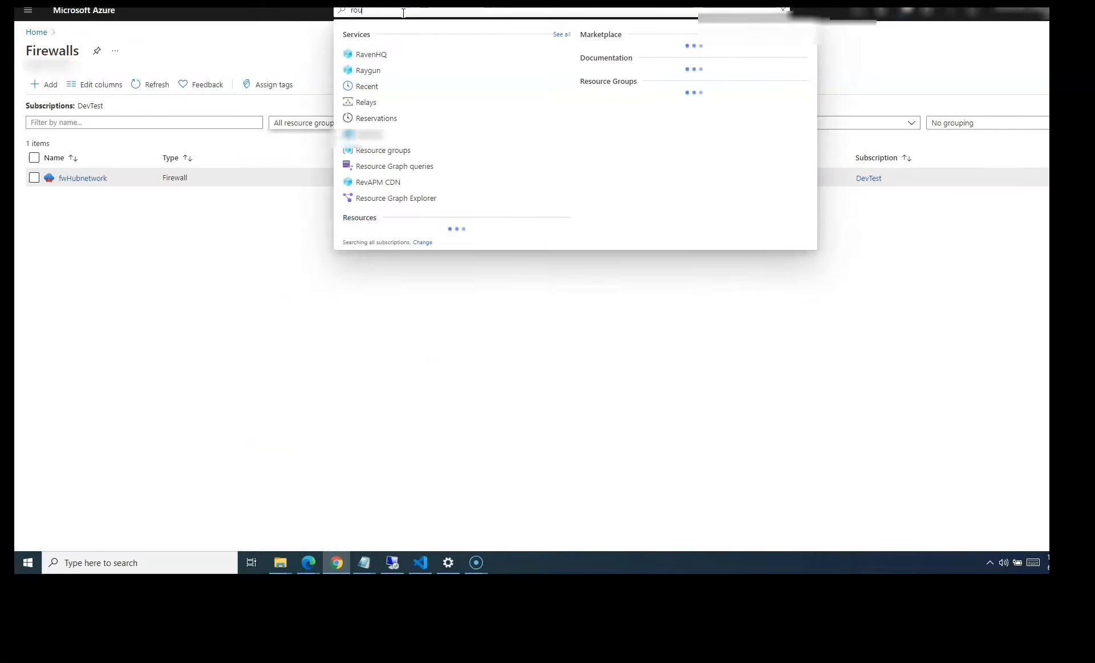
click(368, 73)
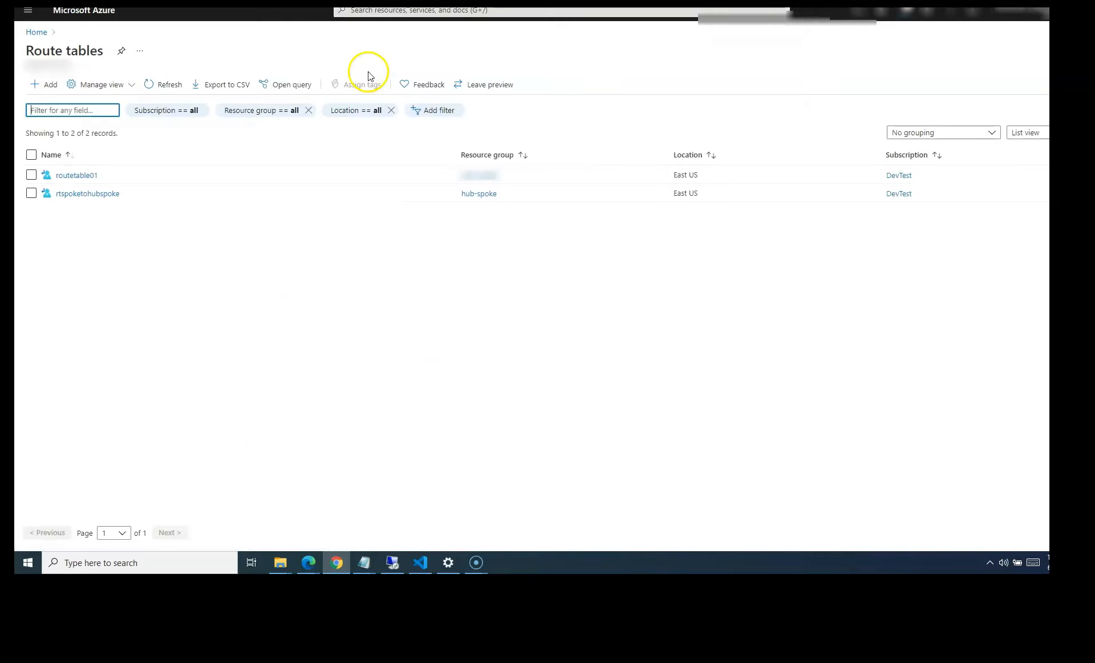
click(84, 179)
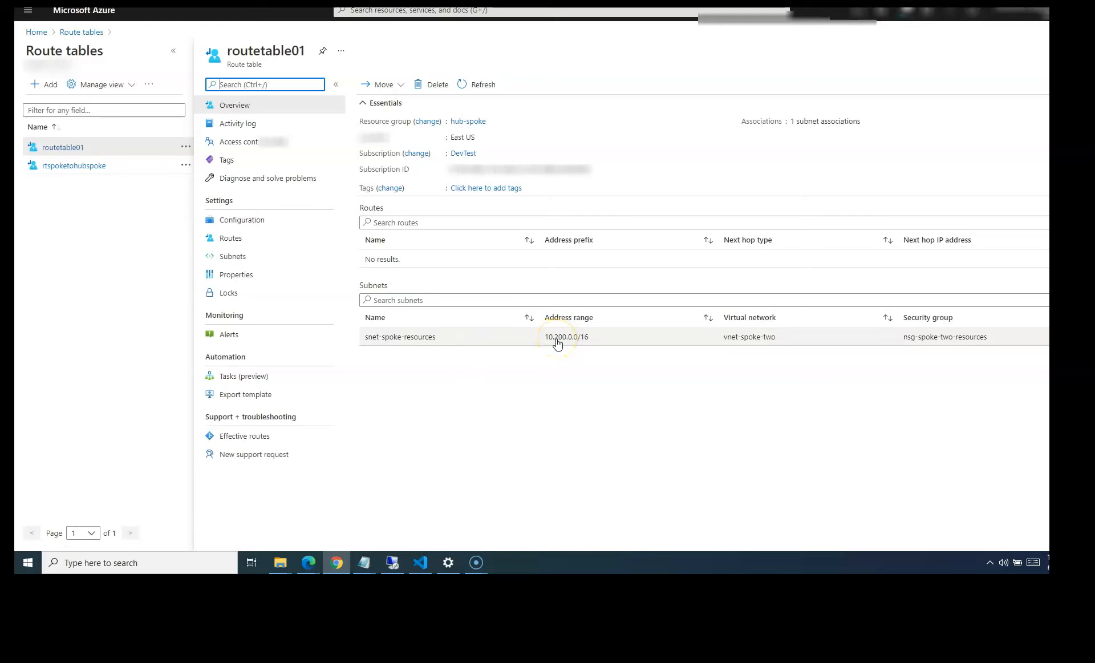
click(80, 170)
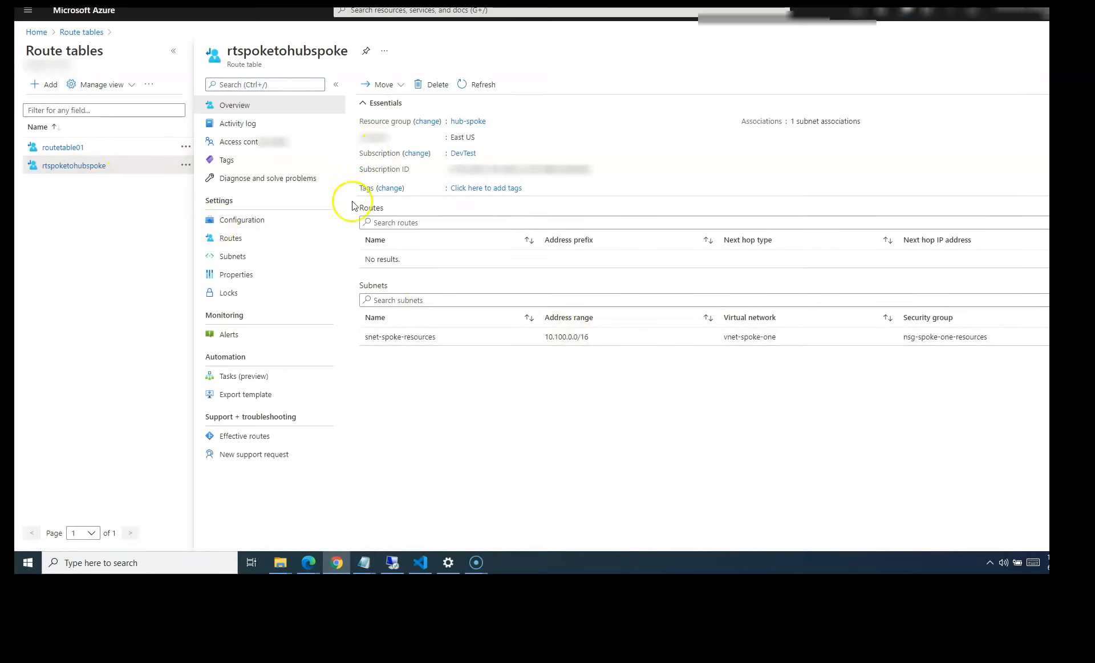
click(255, 243)
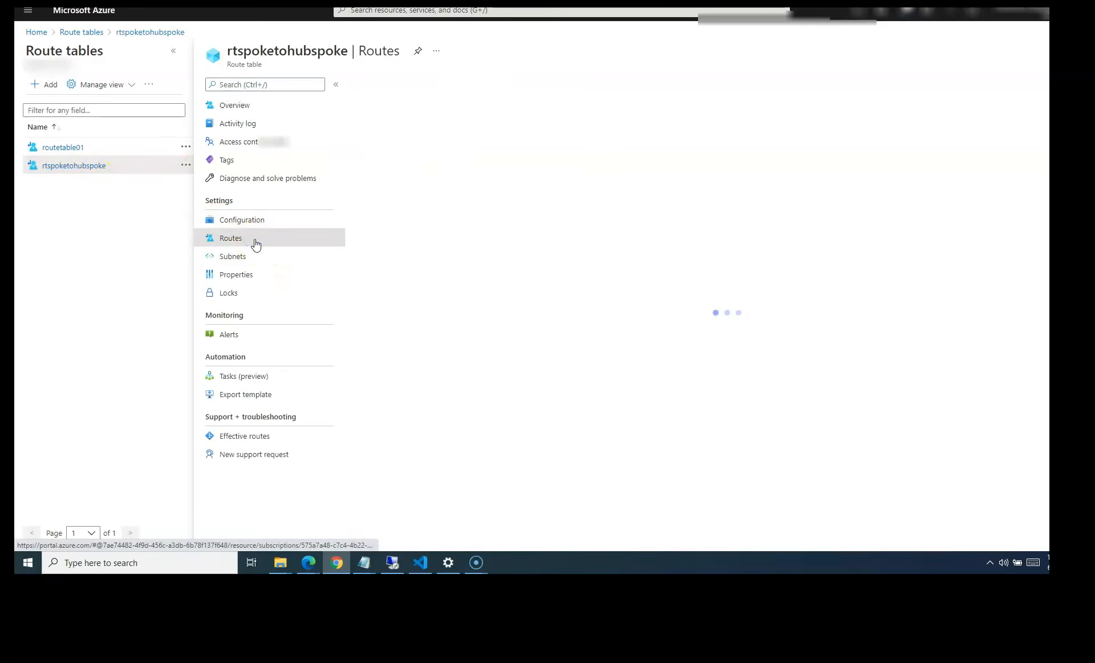
click(379, 84)
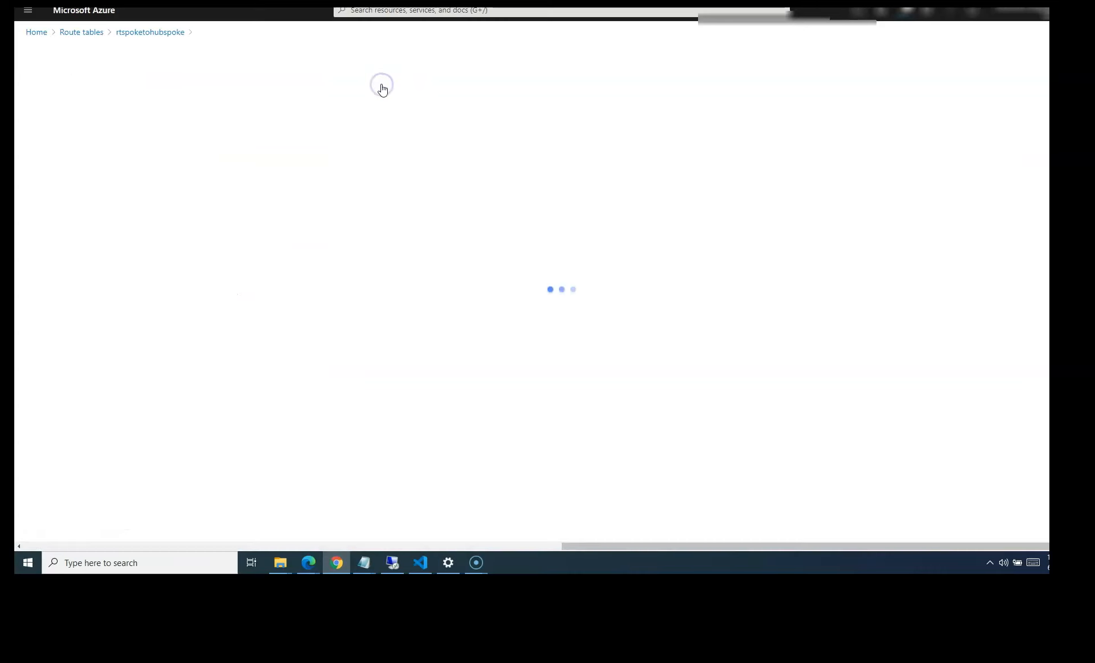
click(101, 33)
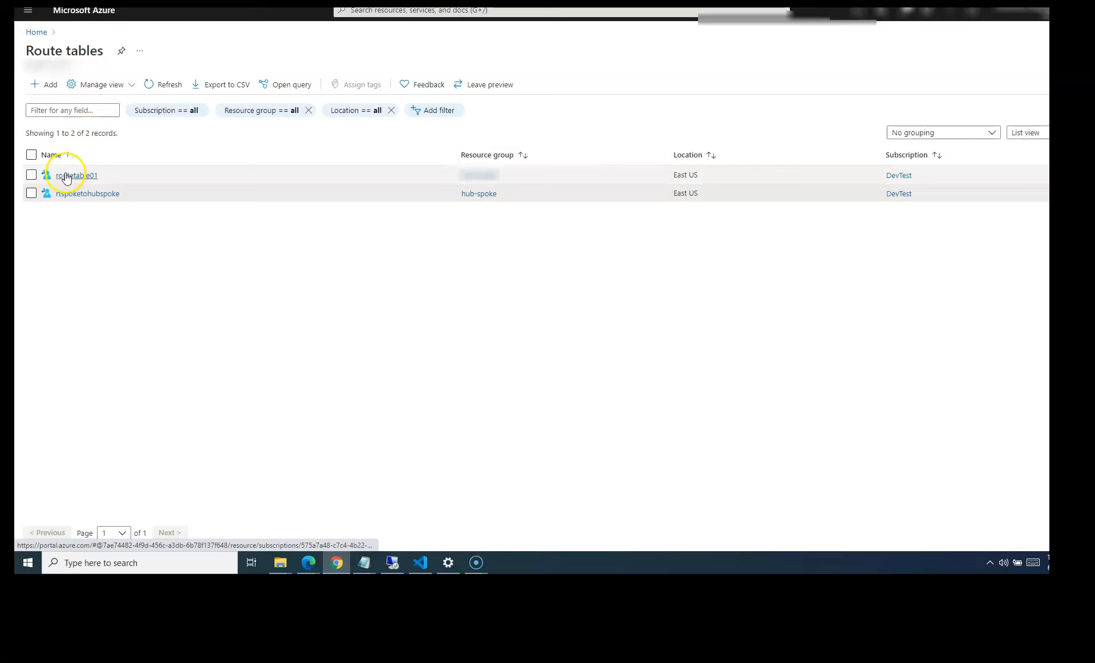
Add route RouteruleForspoke1-to to routetable01 with address prefix 10.100.0.0/16
click(70, 176)
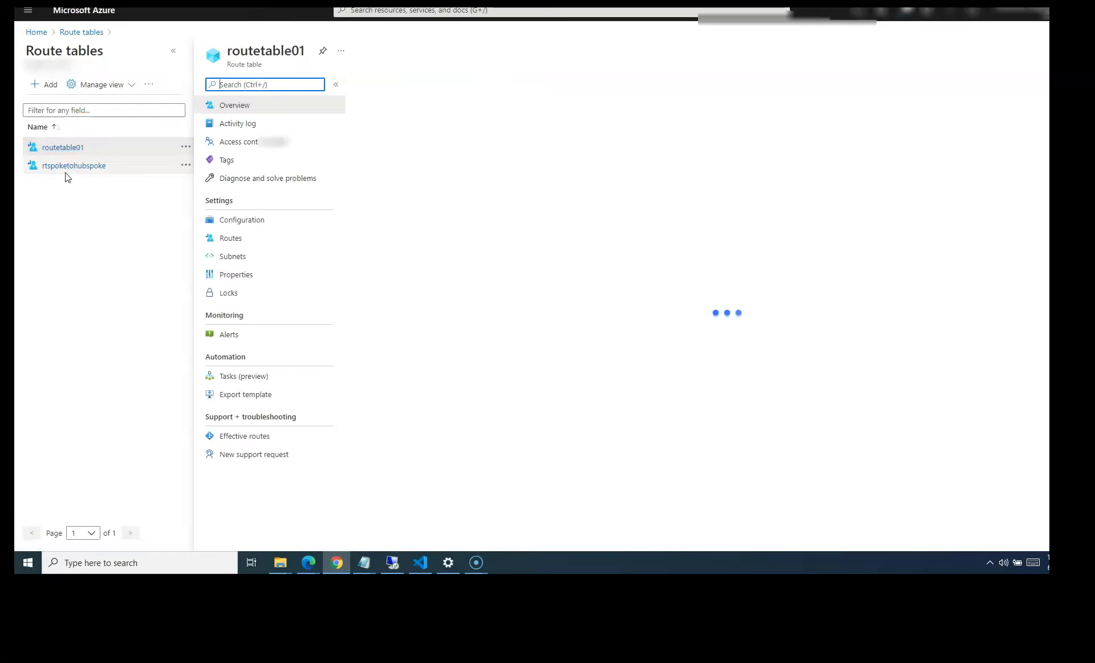
click(261, 238)
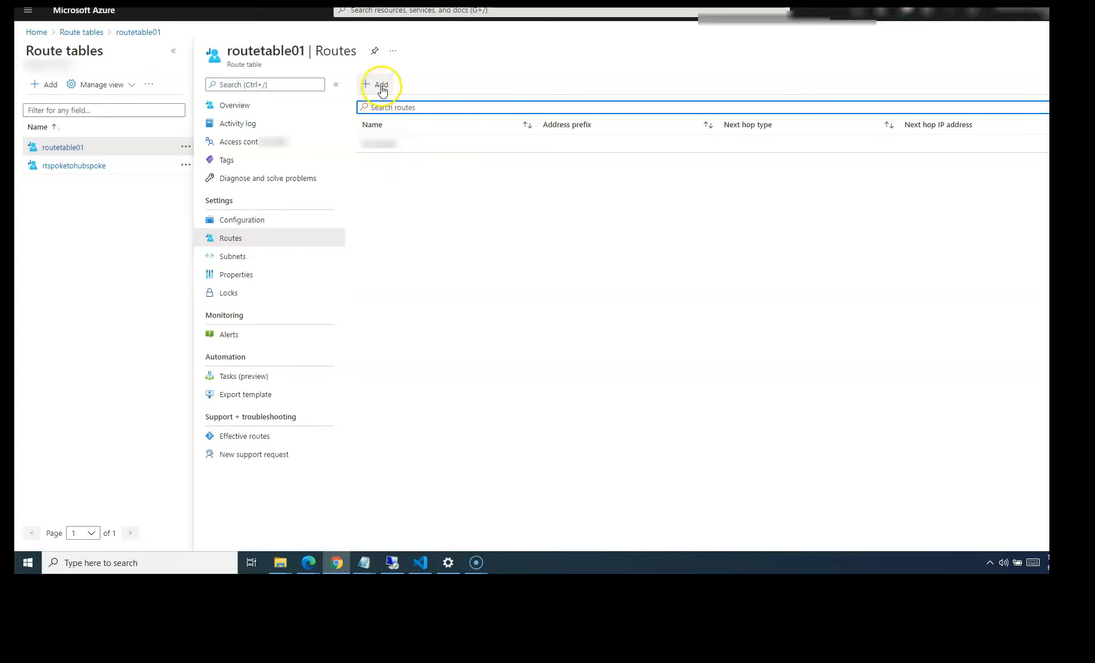
click(382, 86)
text(Routerule)
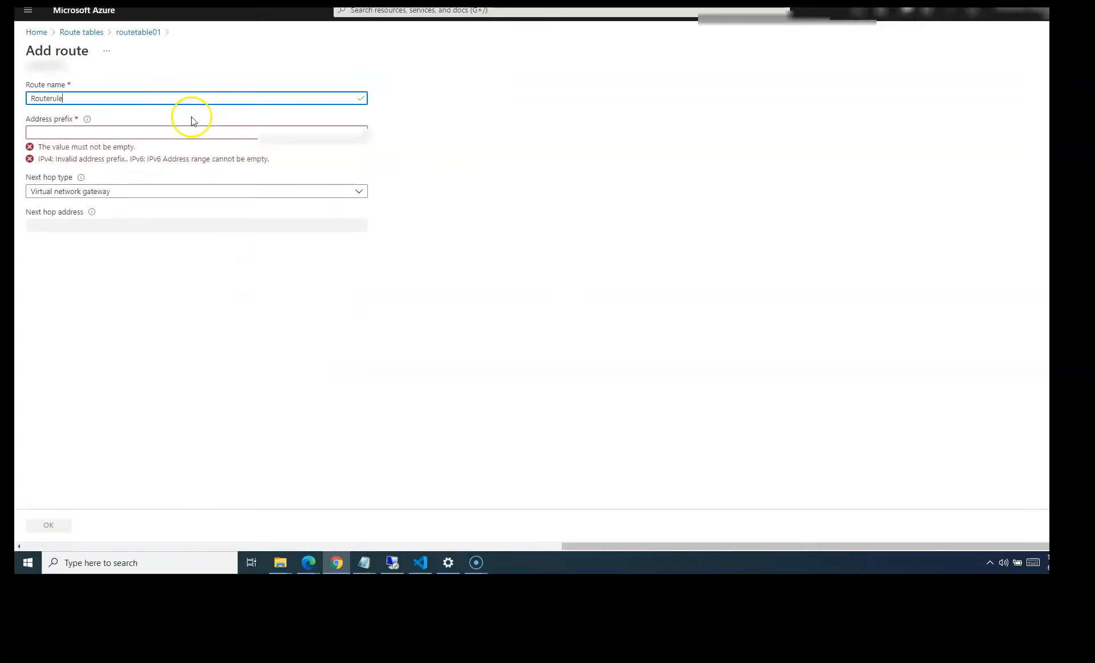
text(Forspoke1-to)
click(196, 127)
text(10.100)
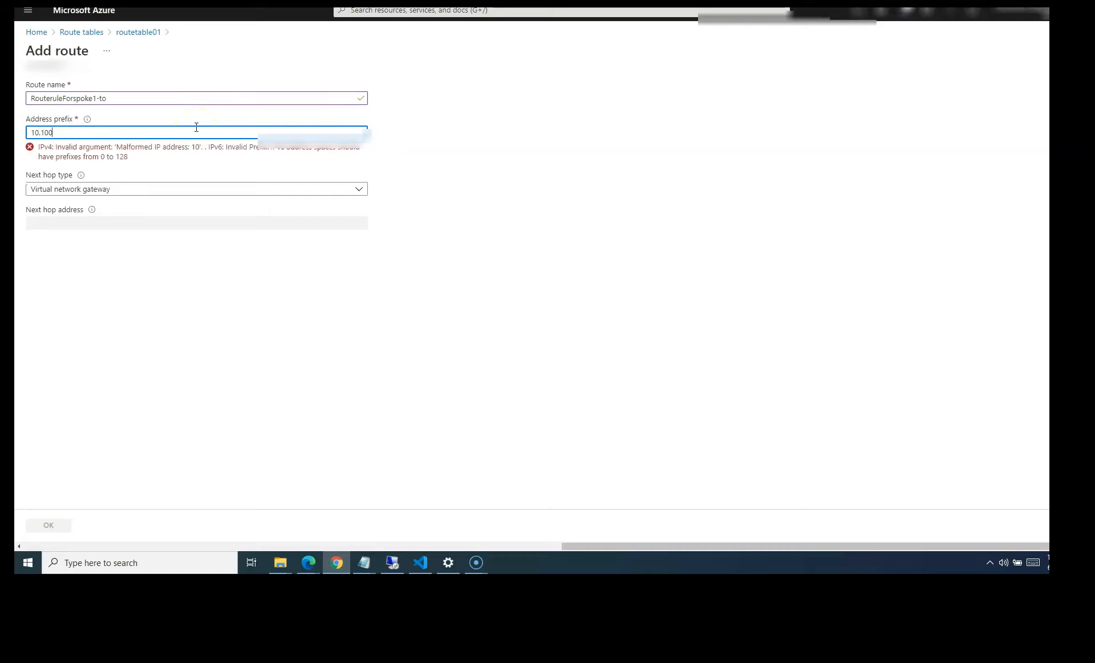
text(.0.0/15)
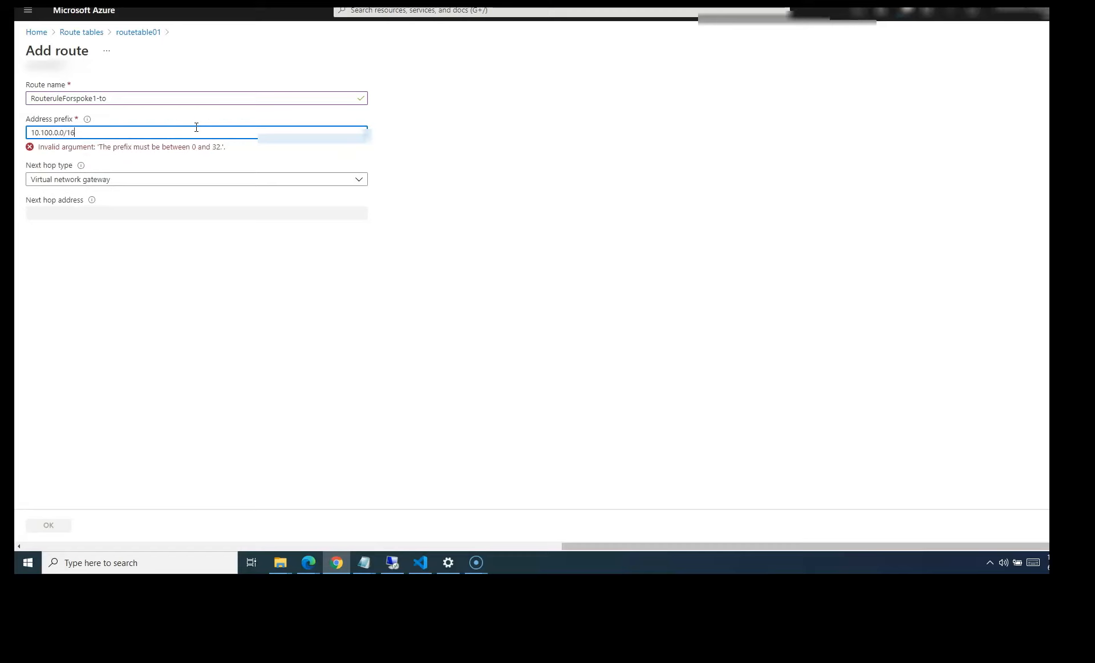
Set the route's next hop to Virtual appliance, enter its address, and go Home
click(90, 174)
click(64, 238)
click(84, 202)
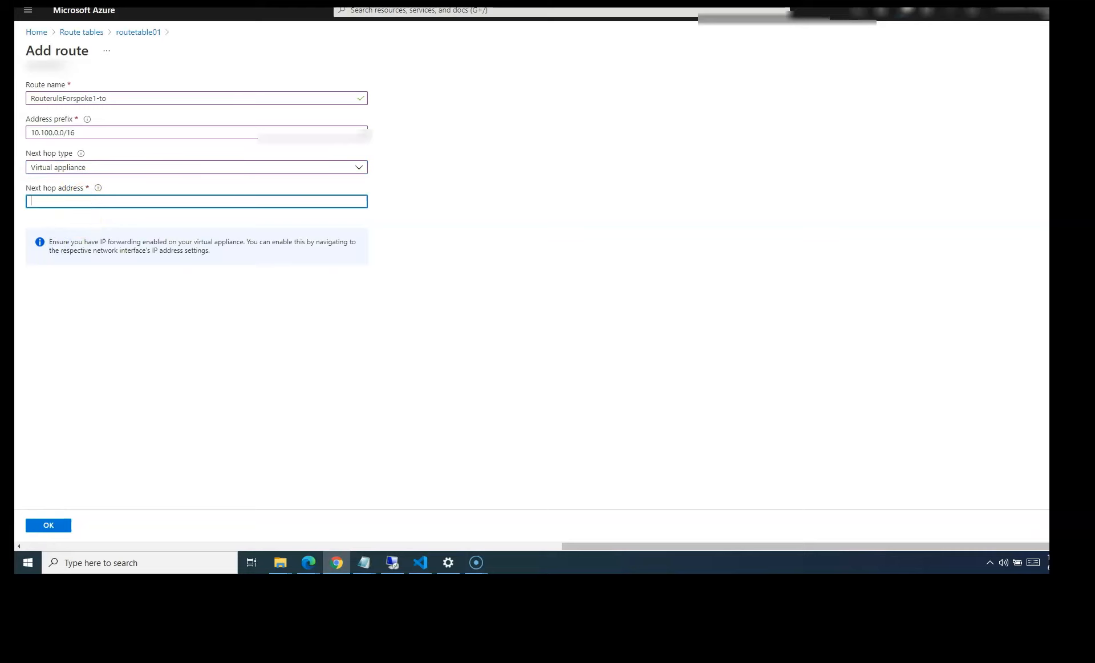
right_click(225, 8)
click(91, 198)
text(10.0.0)
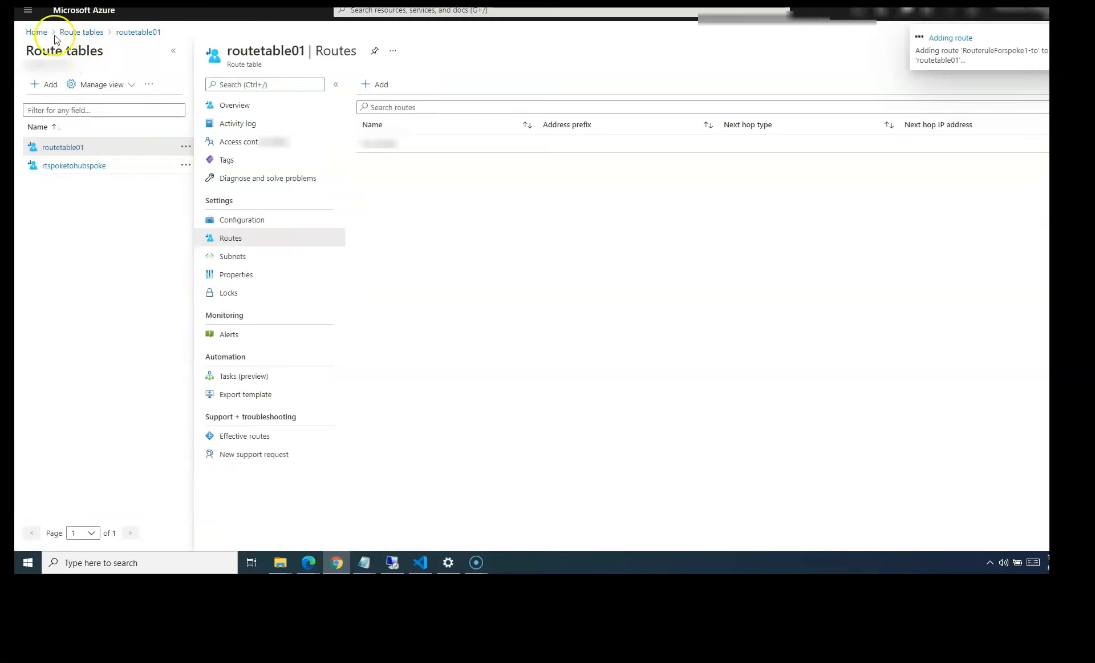
click(36, 33)
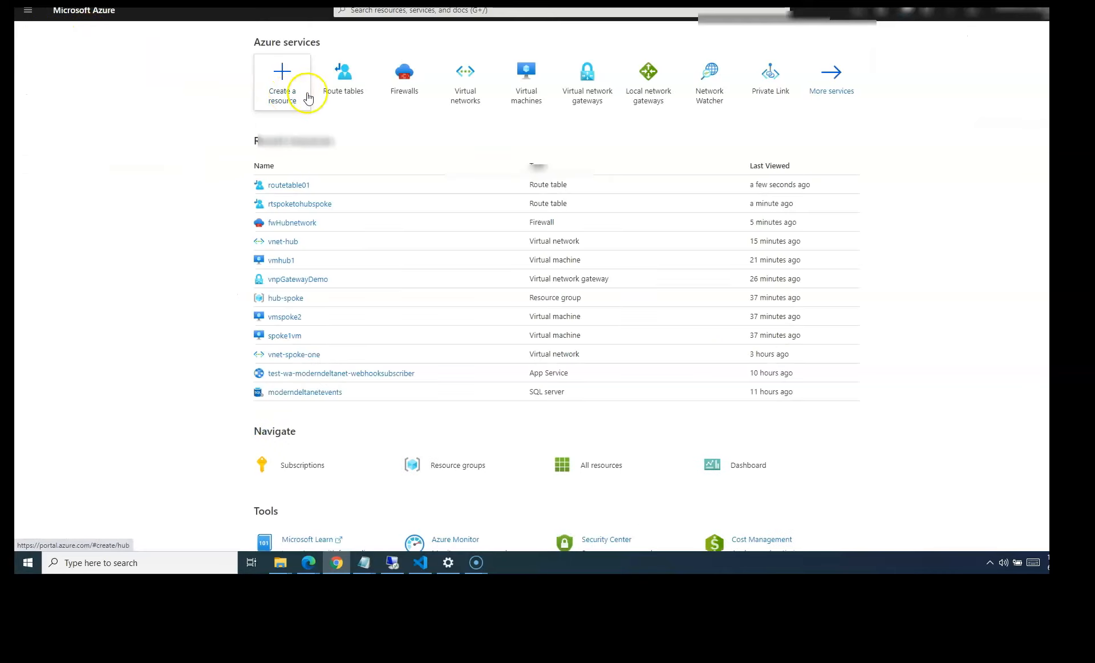
Check the fwHubnetwork firewall, then delete RouteruleForspoke1-to from routetable01's routes
click(403, 101)
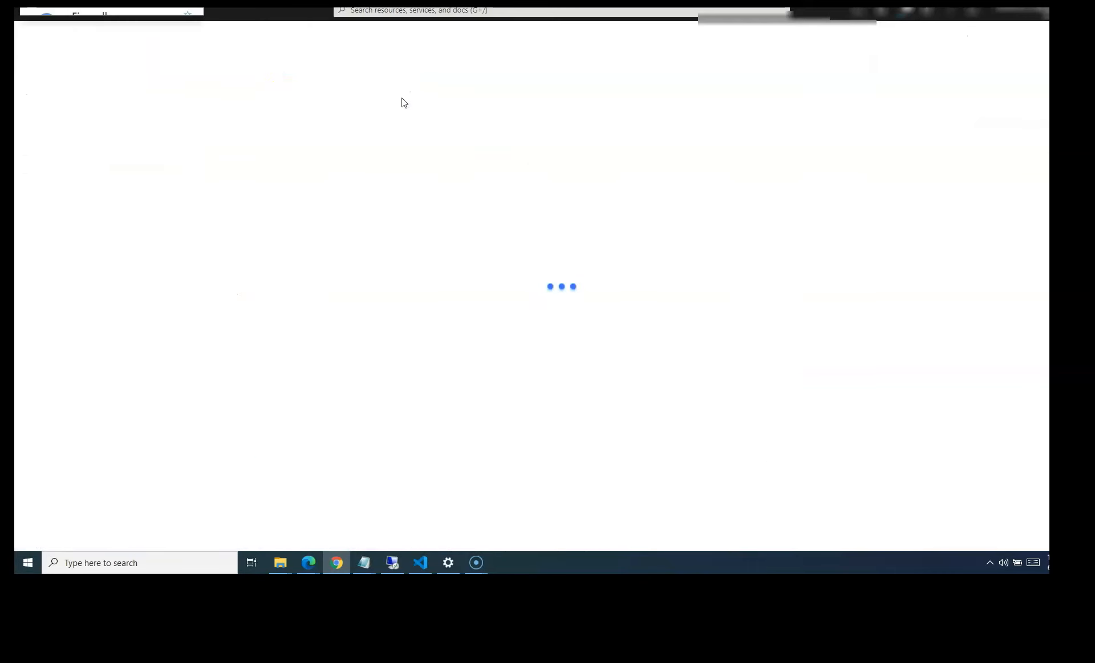
click(76, 179)
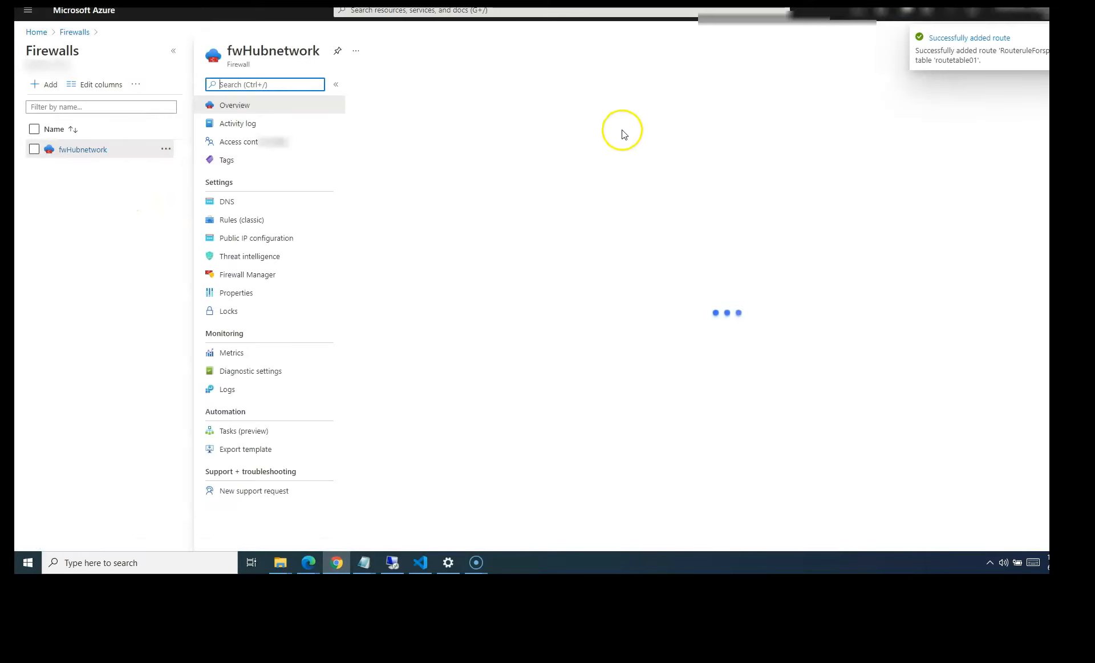
click(63, 33)
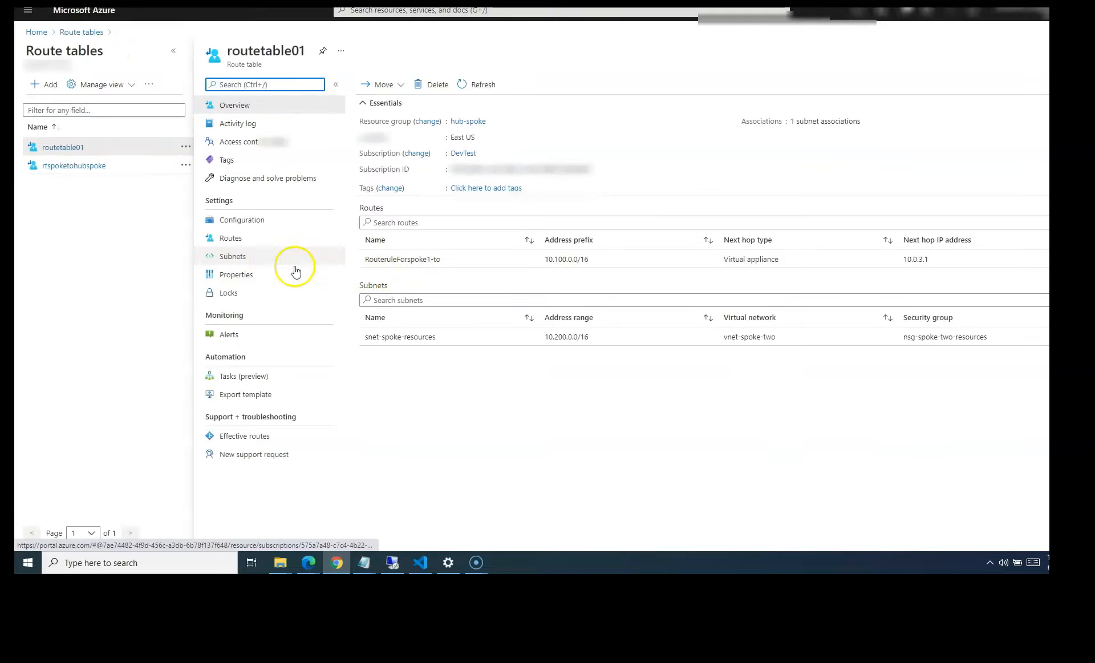
click(282, 239)
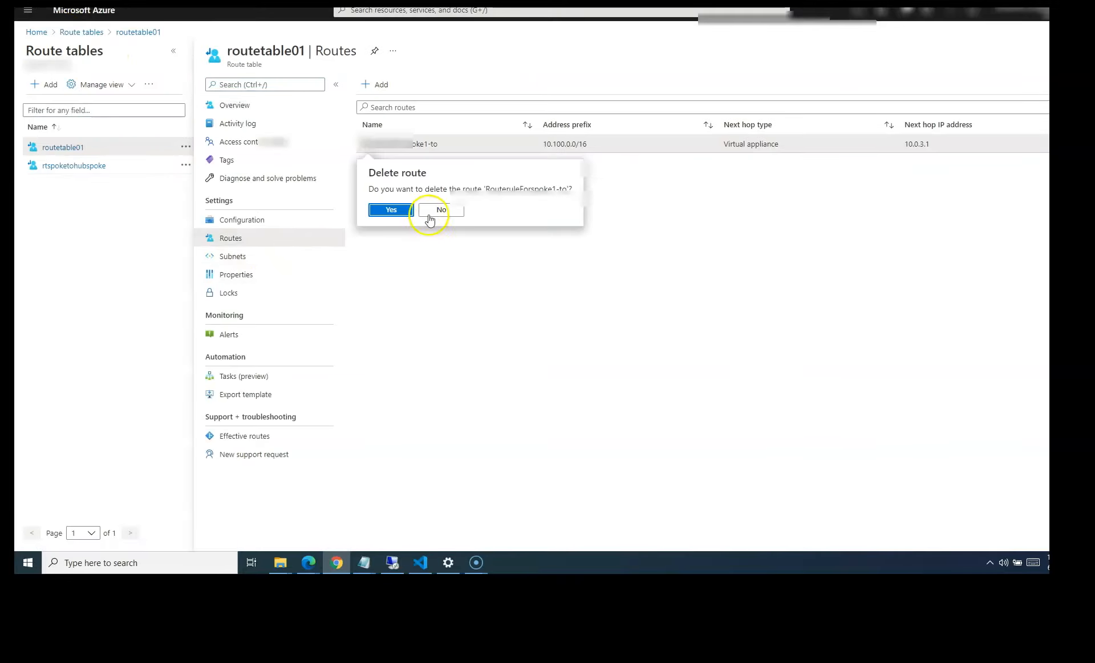
click(407, 211)
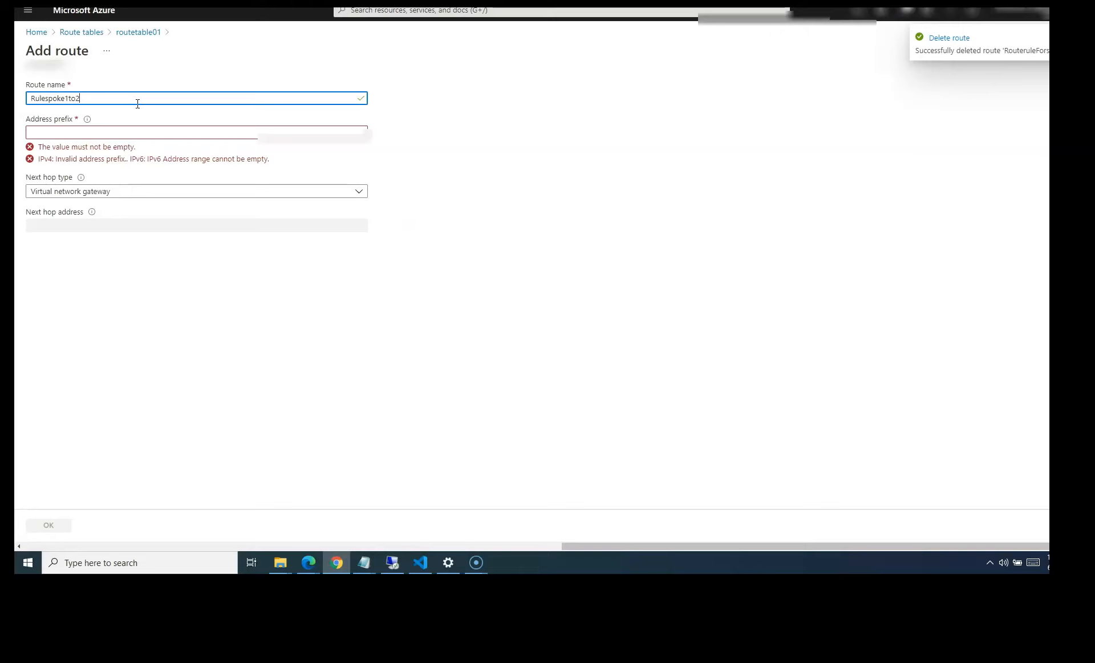
Draft route Rulespoke1to2 in routetable01 with a Virtual appliance next hop at 10.0.3.4
key(Tab)
text(10)
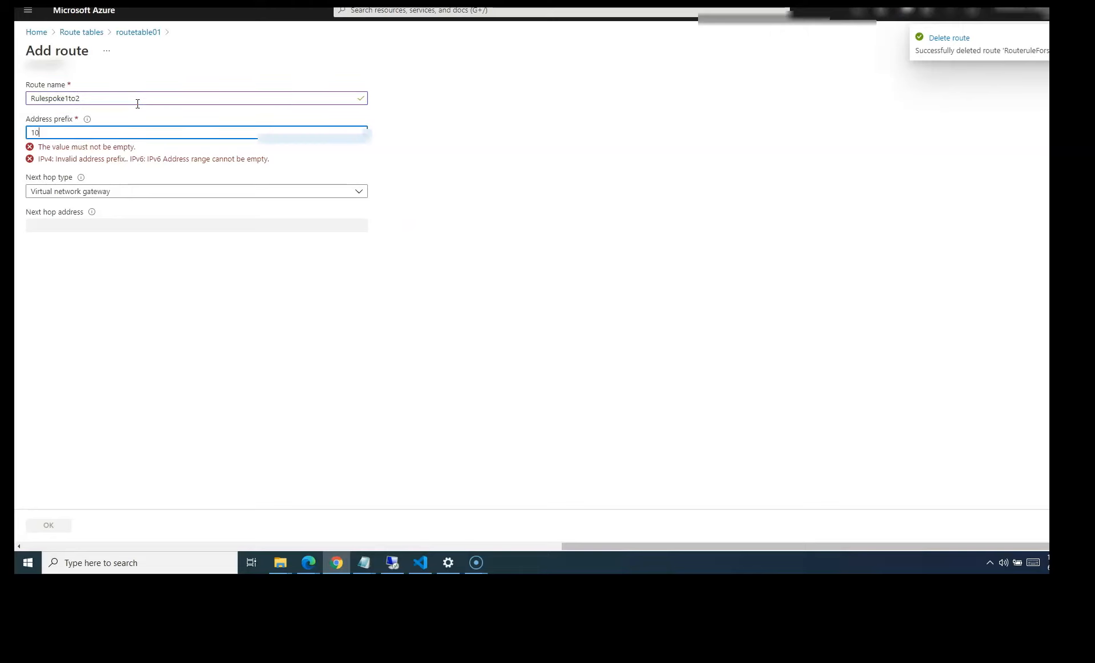
text(.100.0.0/1)
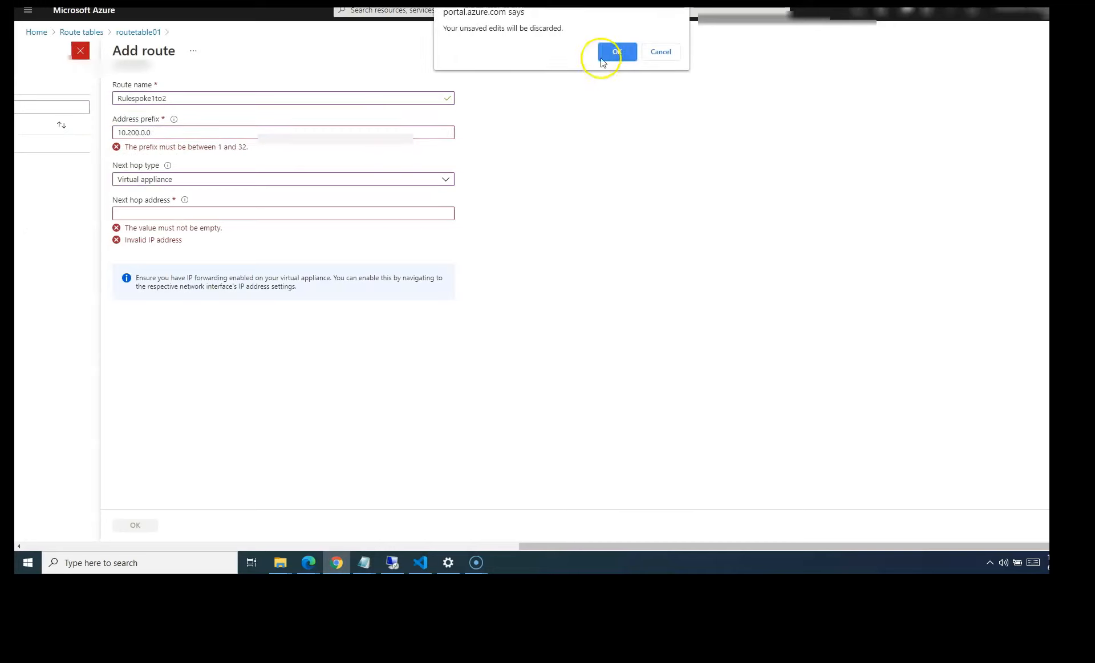
click(603, 55)
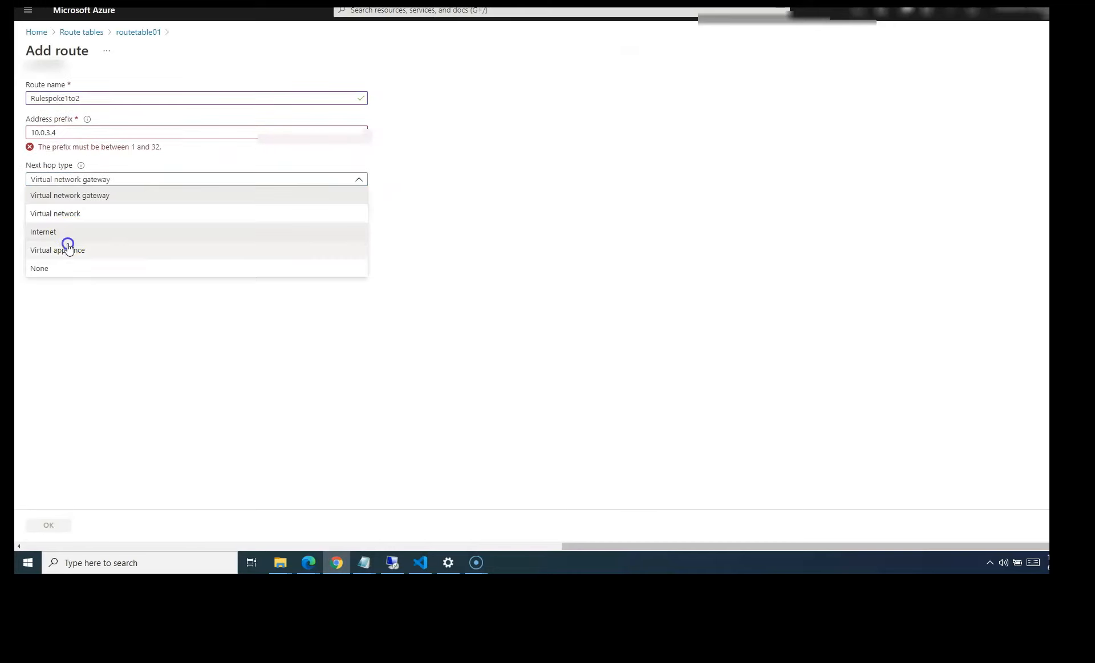
click(67, 246)
click(70, 212)
text(0)
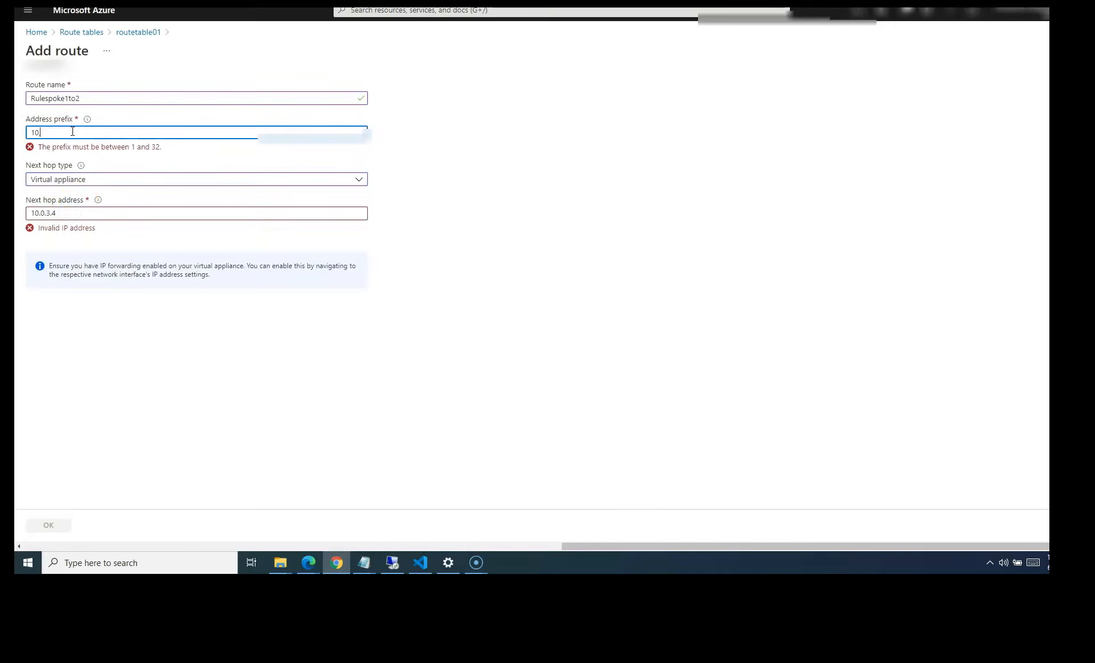
text(,)
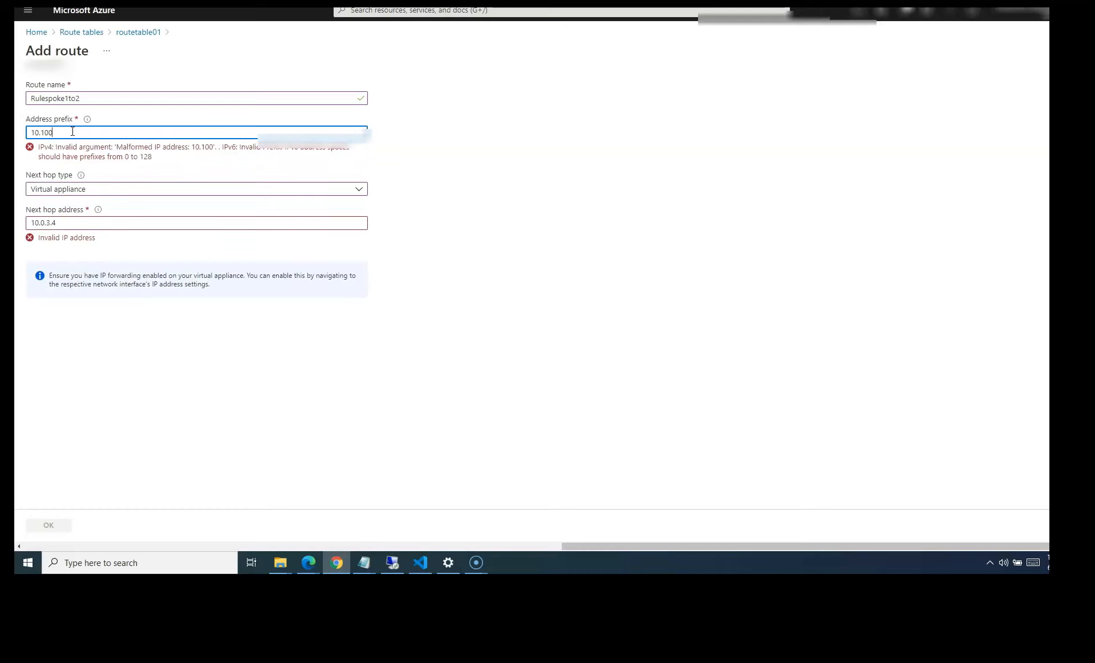
text(.0.0)
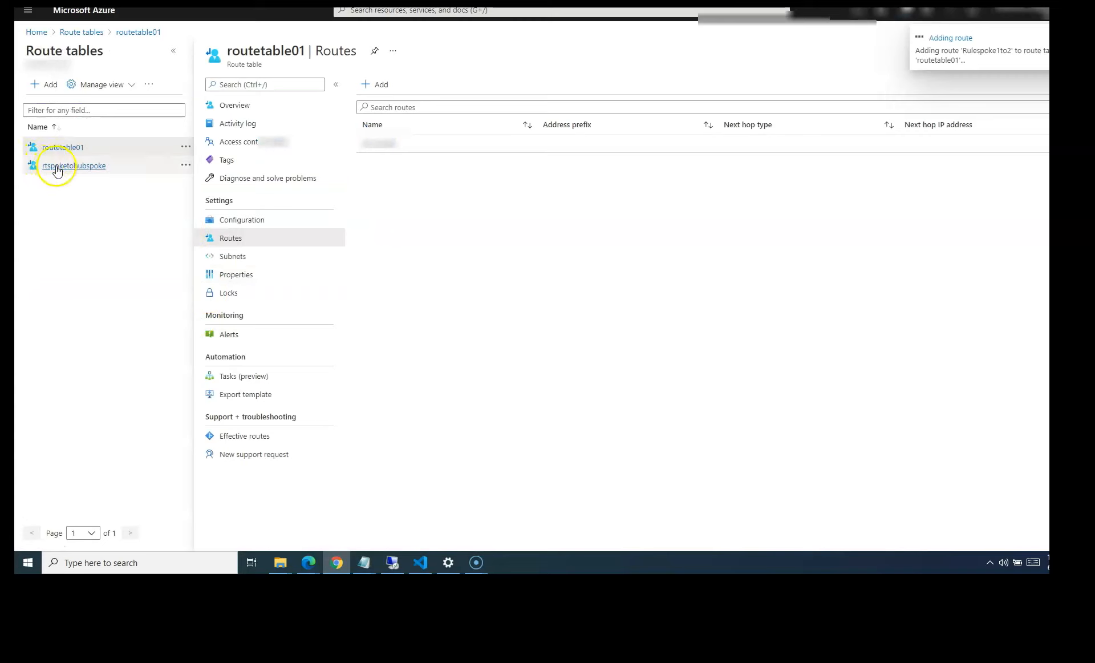
Start route spoke2to1 in rtspoketohubspoke with address prefix 10.200.0.0/16
click(56, 167)
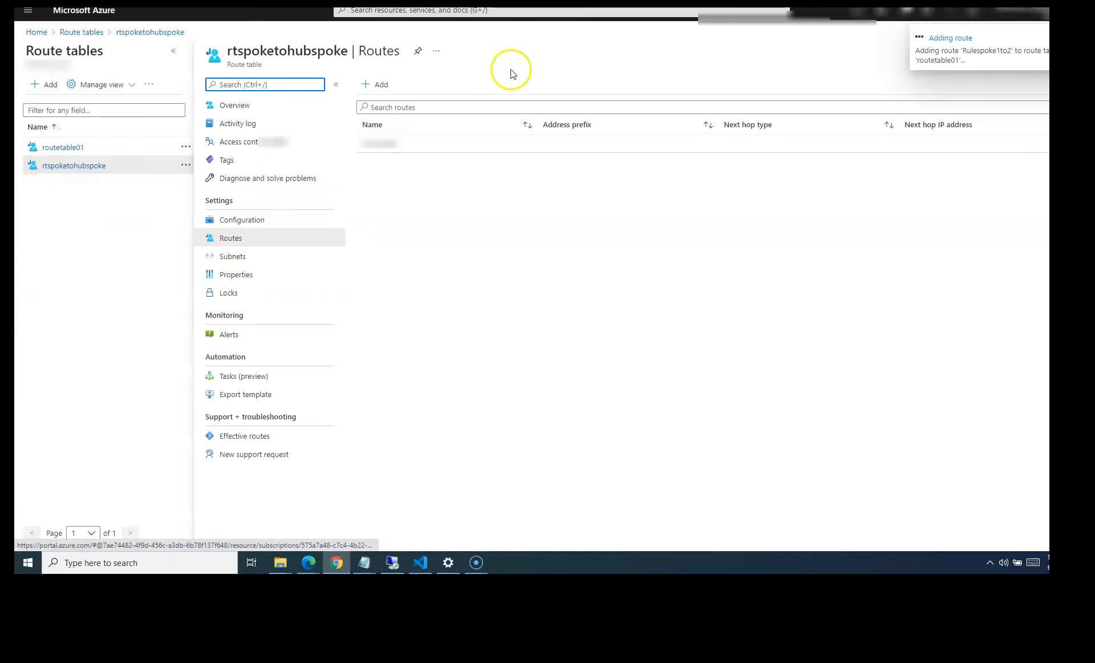
click(385, 85)
click(162, 99)
text(spoke2)
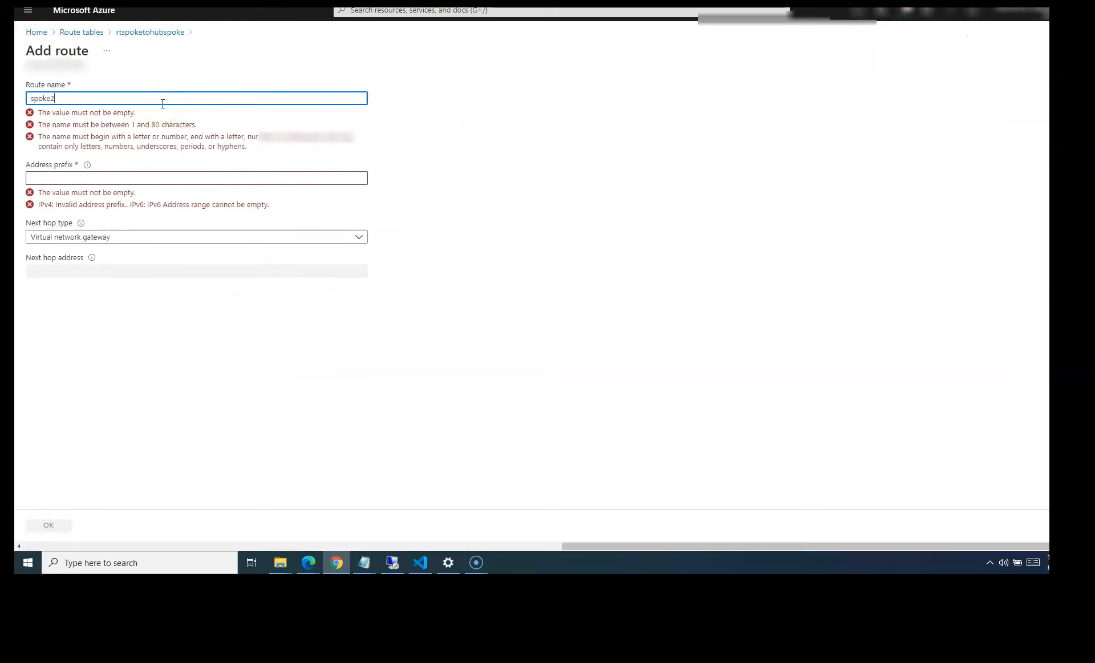
text(to1)
click(62, 129)
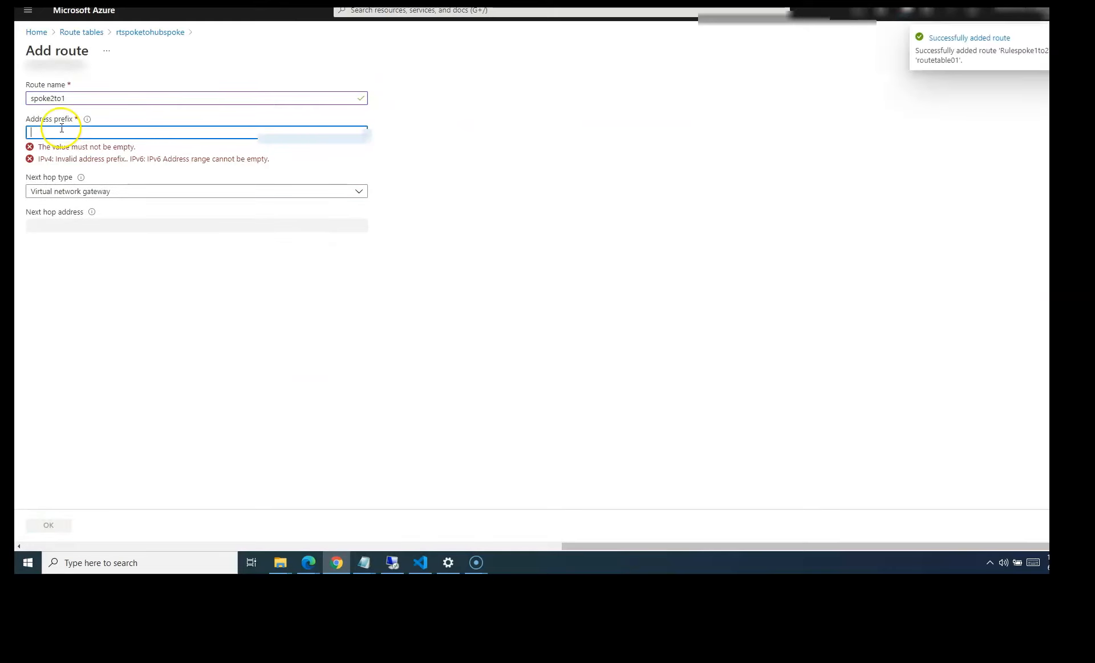
text(10.1)
text(00)
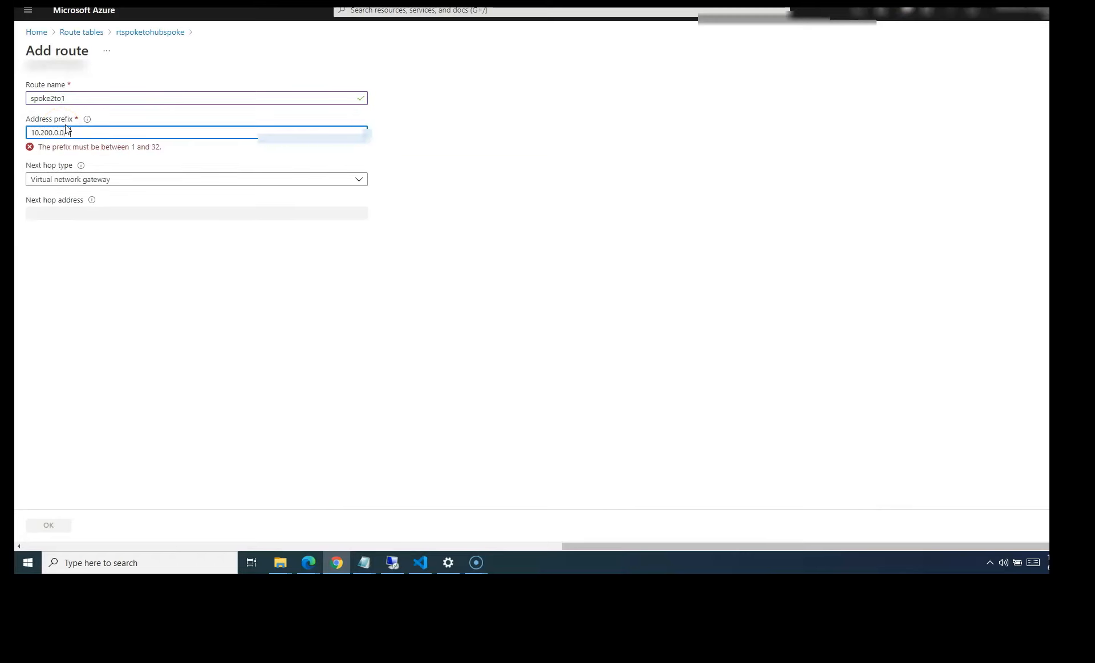
text(.0.0/16)
Give spoke2to1 a Virtual appliance next hop of 10.0.3.4 and save it
click(68, 167)
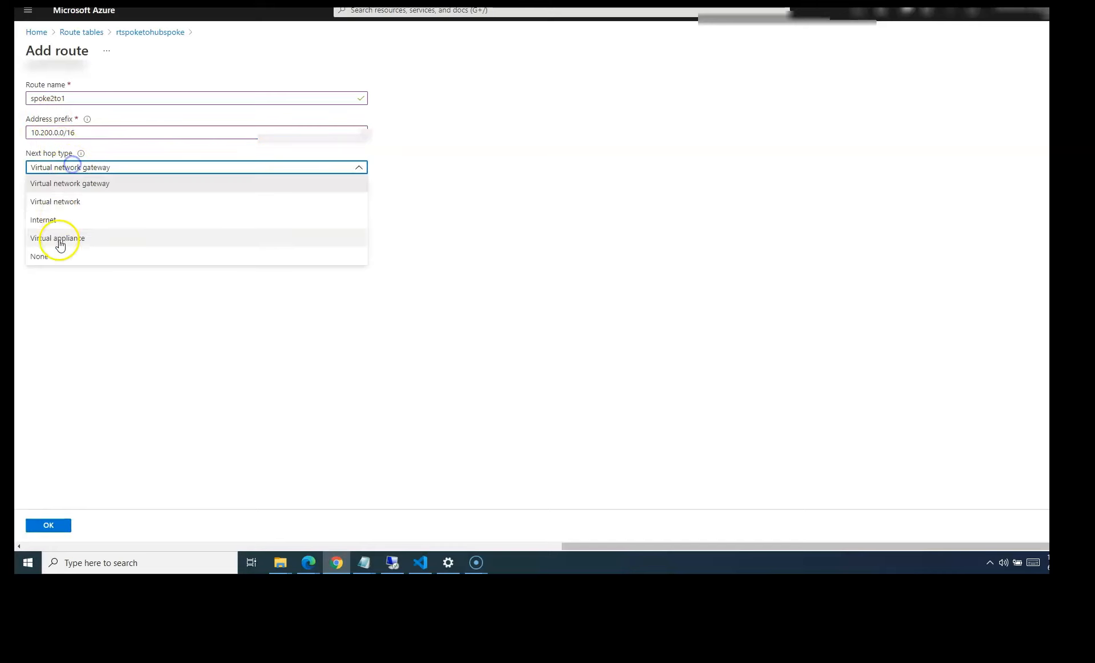
click(64, 233)
click(98, 207)
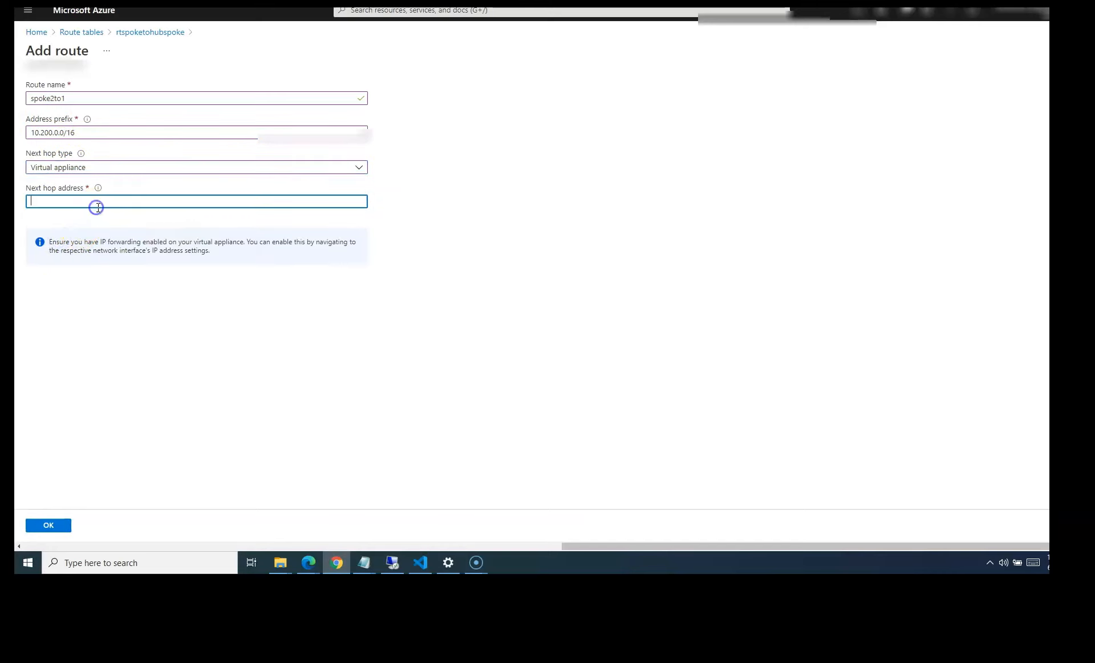
text(10.0.3.4)
click(65, 524)
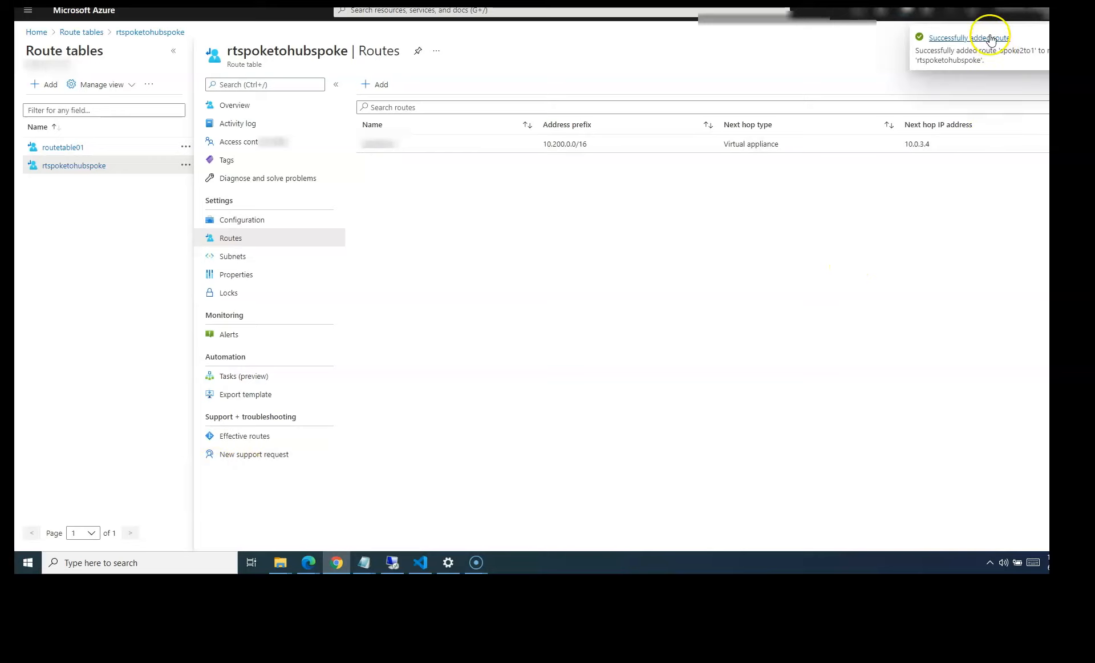
click(991, 39)
click(32, 32)
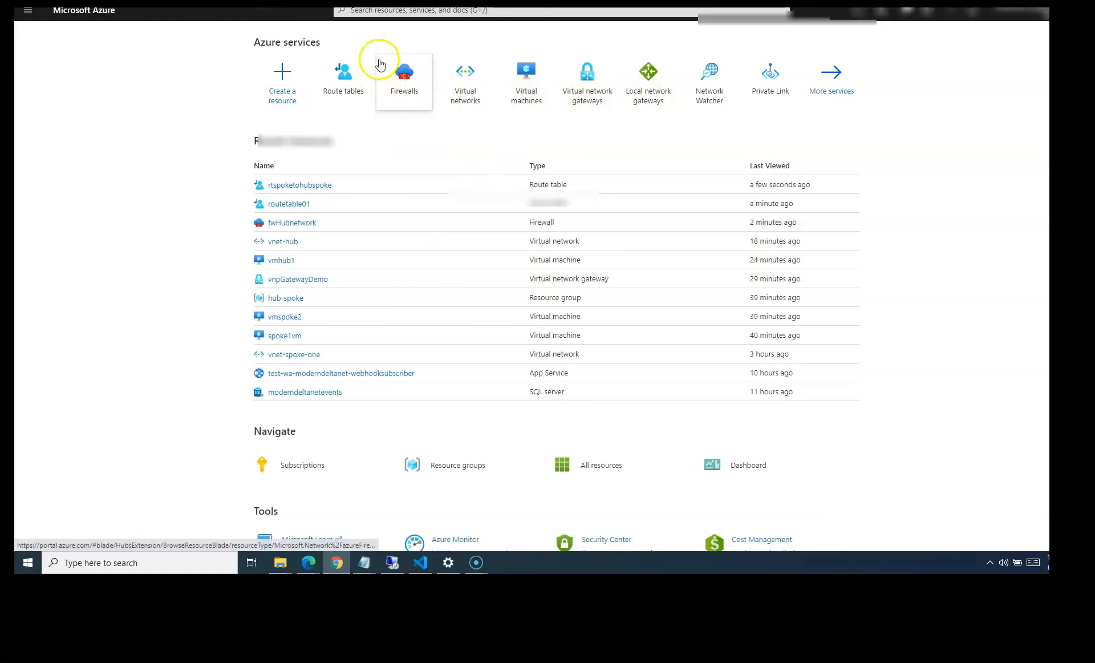
In Network Watcher's Next hop tool, copy spoke1vm's source IP 10.100.0.4 into the destination
click(420, 14)
text(net)
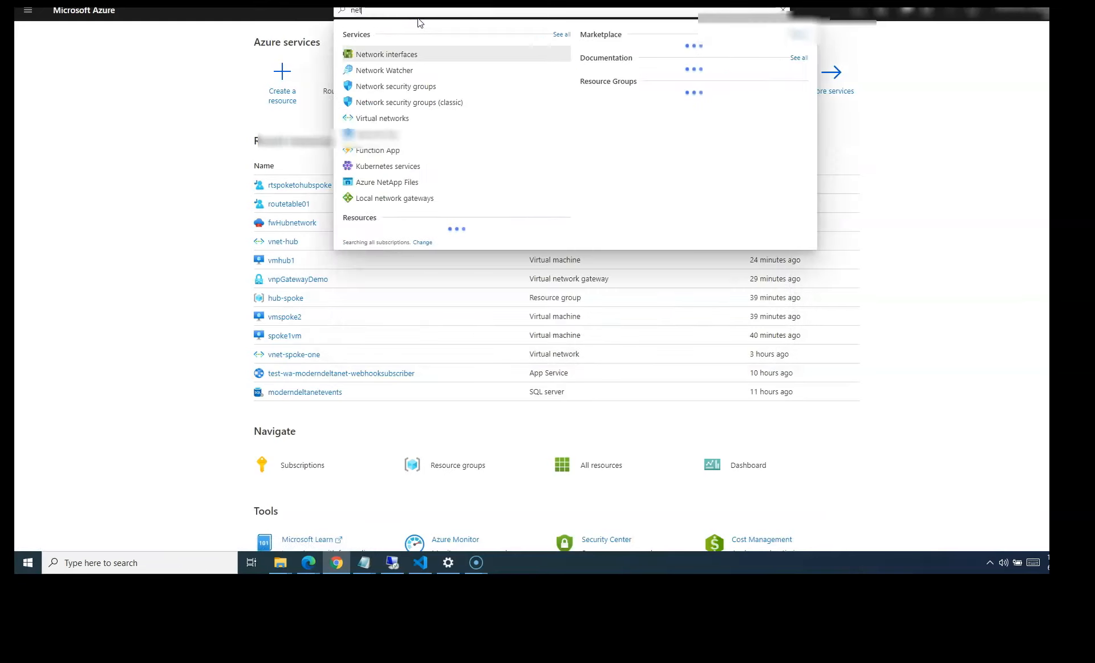
click(388, 72)
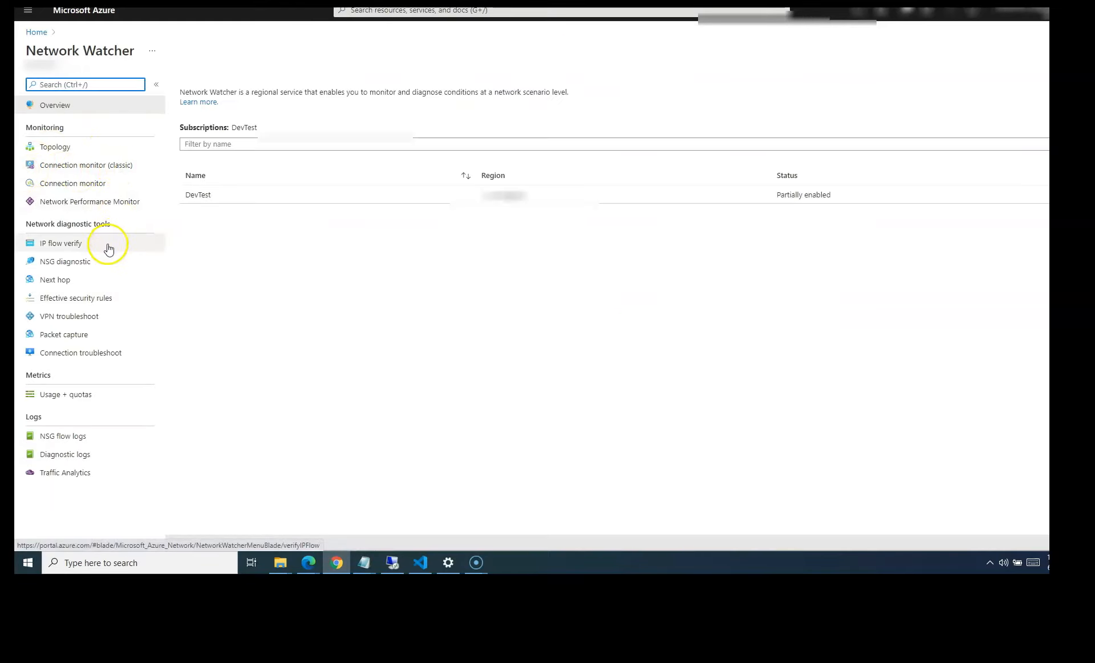
click(85, 280)
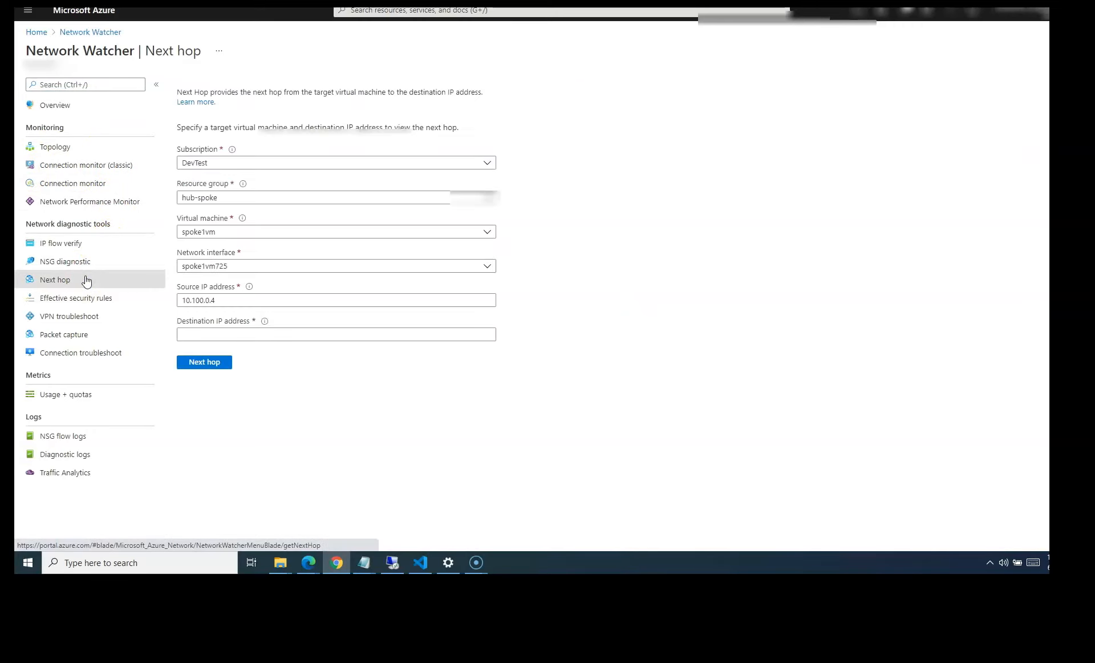
click(284, 334)
double_click(210, 300)
key(ctrl+c)
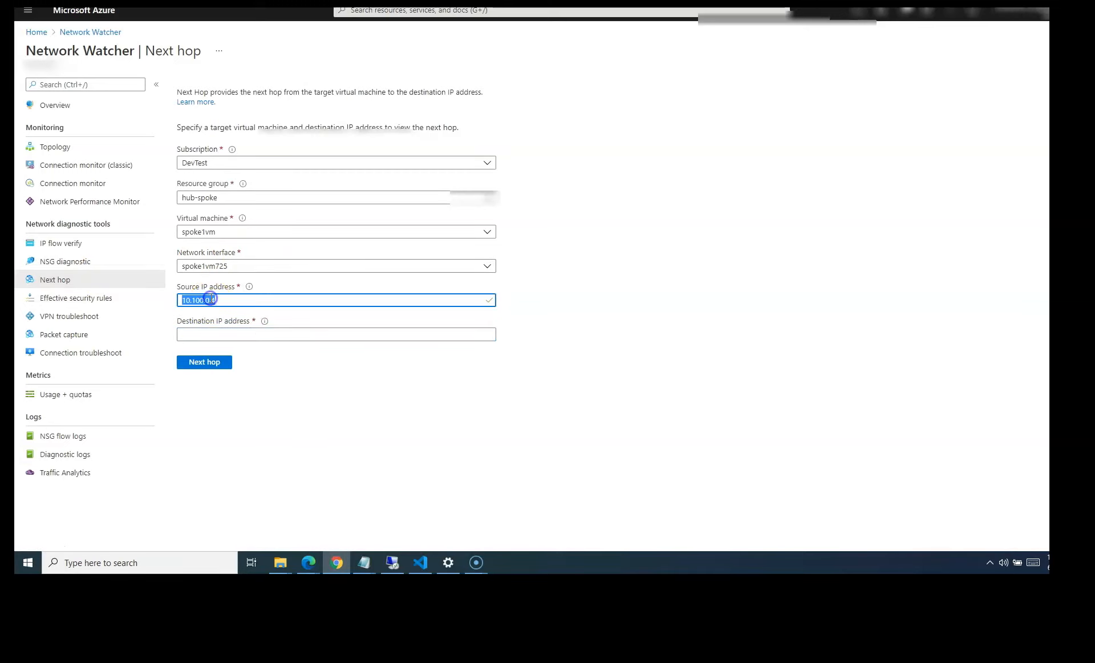
click(205, 335)
key(ctrl+v)
Change the destination IP to 10.200.0.4 and run the next-hop check
key(BackSpace)
text(5)
key(BackSpace)
text(4)
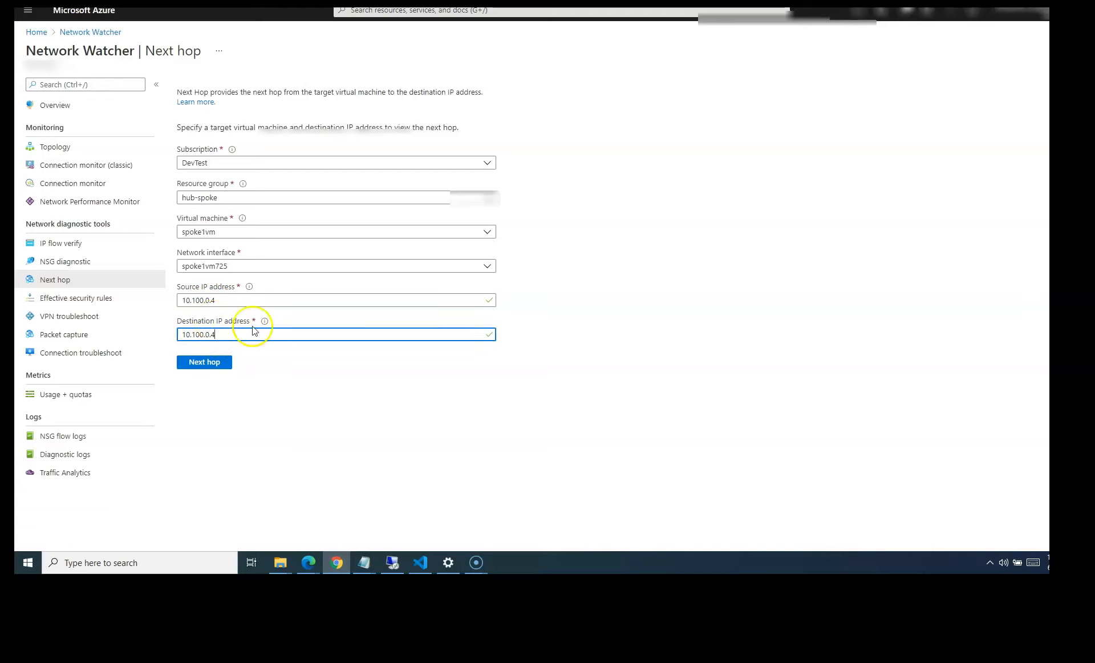
key(BackSpace)
text(2)
click(220, 369)
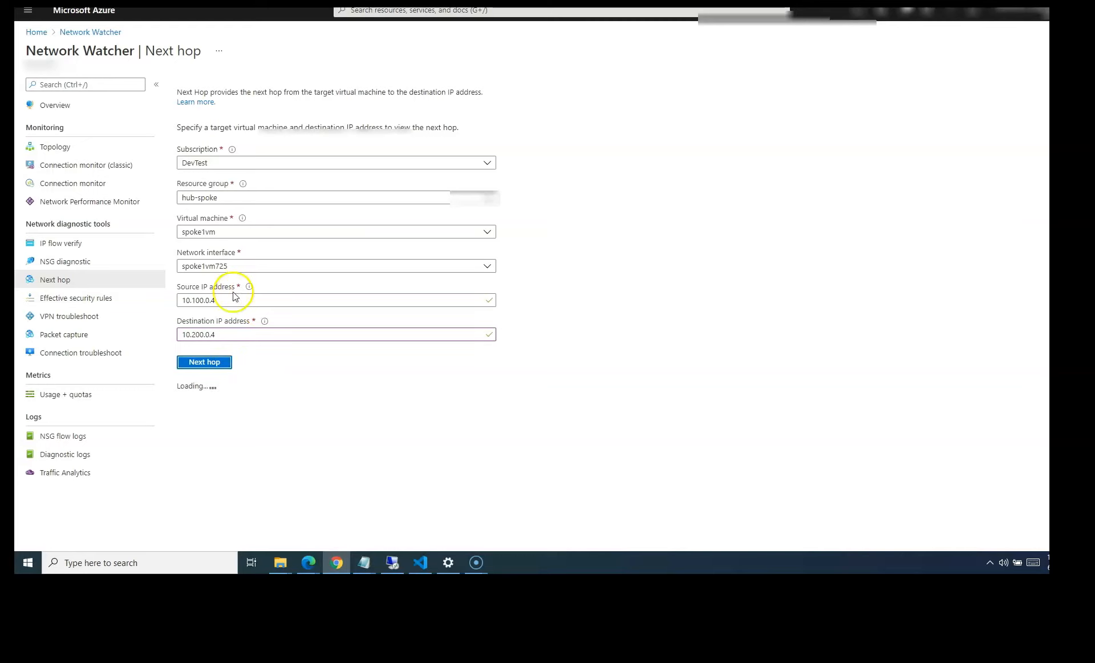
drag(222, 301, 172, 297)
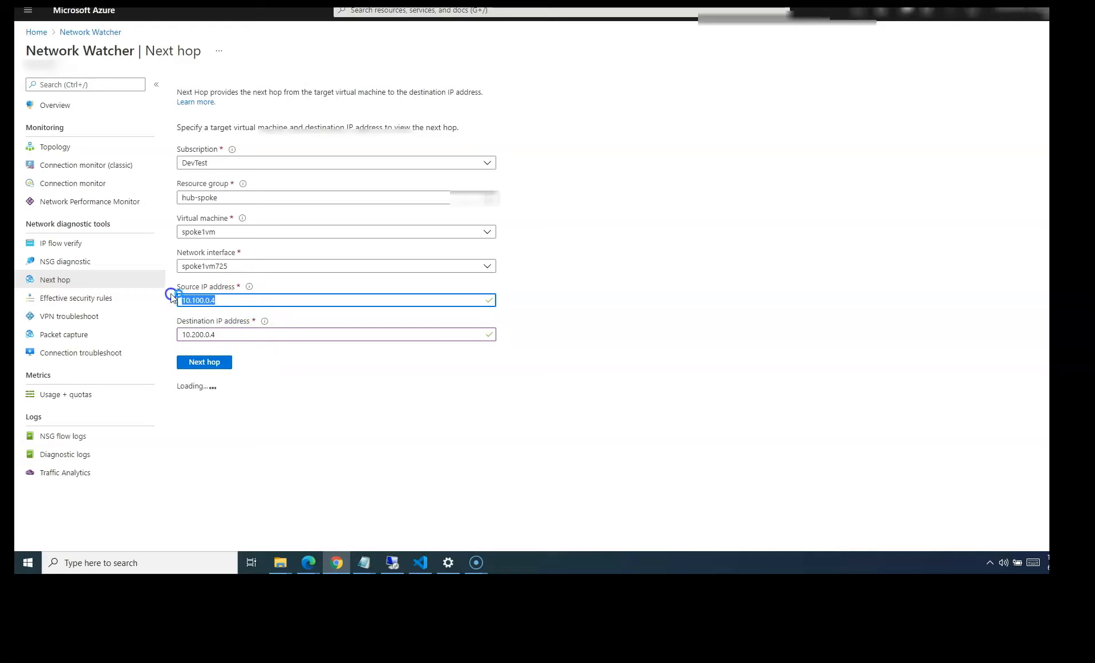
triple_click(195, 334)
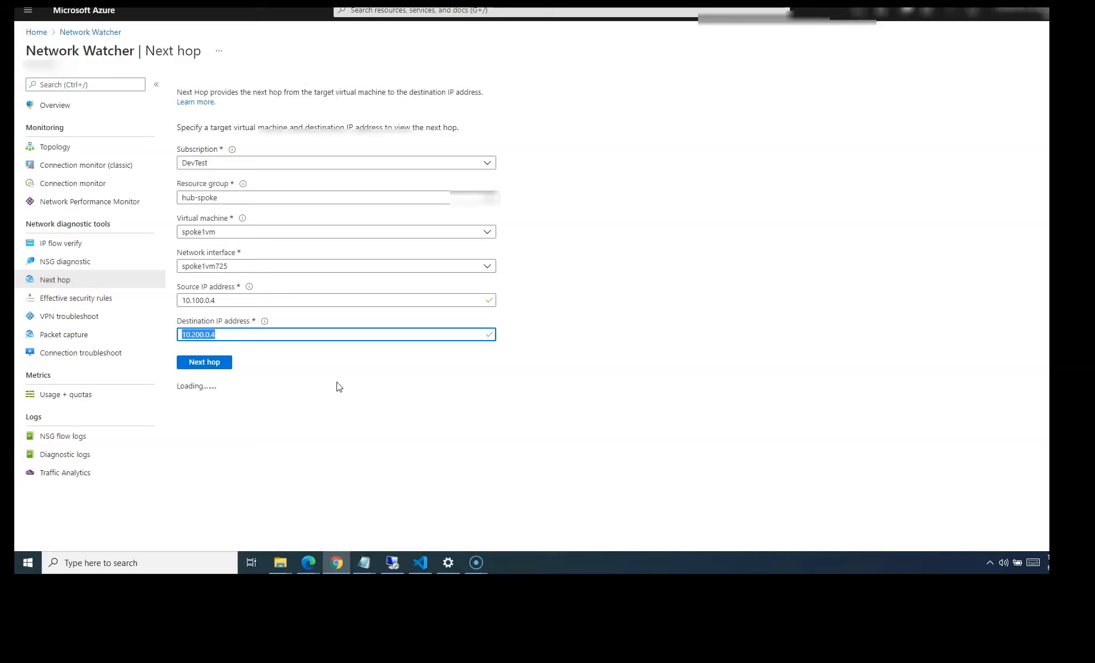
click(392, 562)
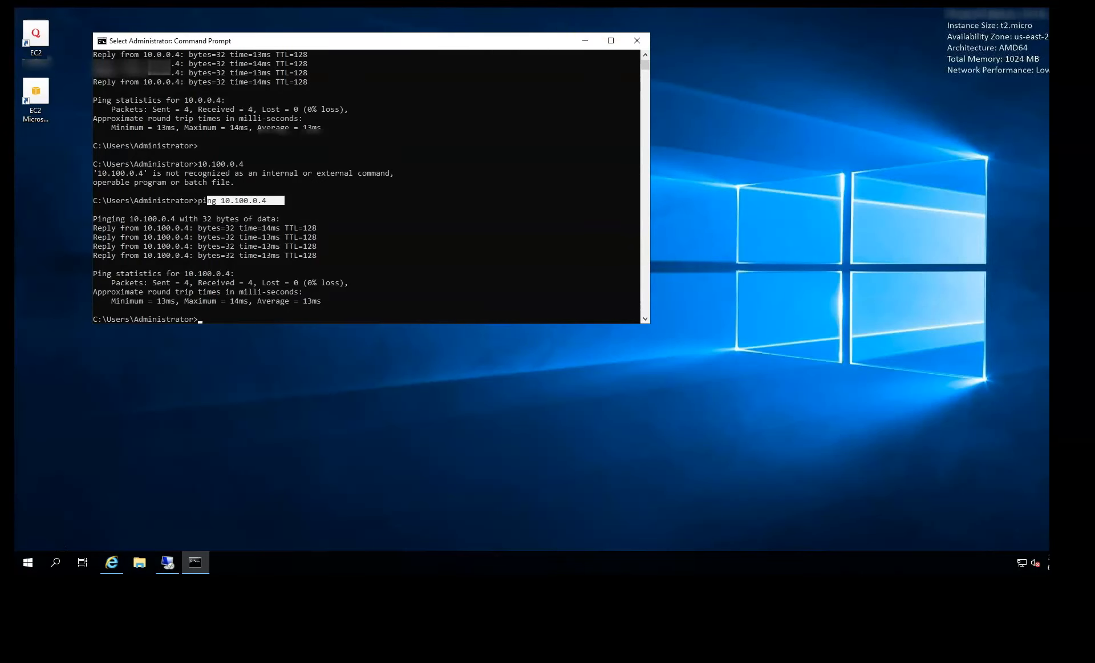
Dismiss the failed Remote Desktop connection to 10.200.0.4 and cancel its credentials prompt
click(175, 567)
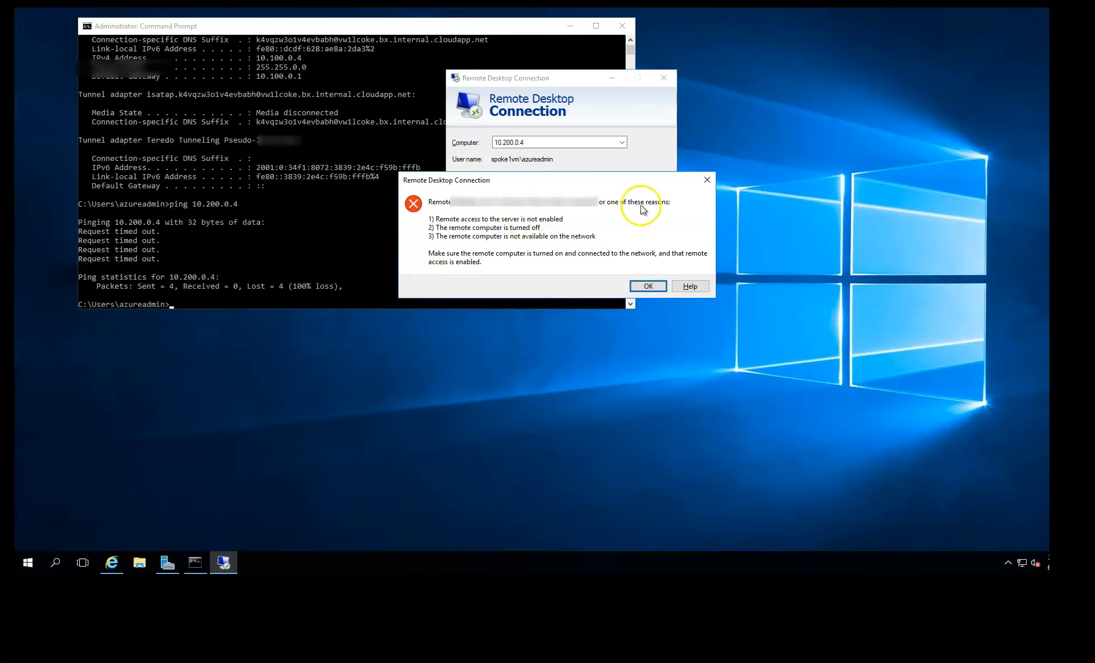
click(648, 286)
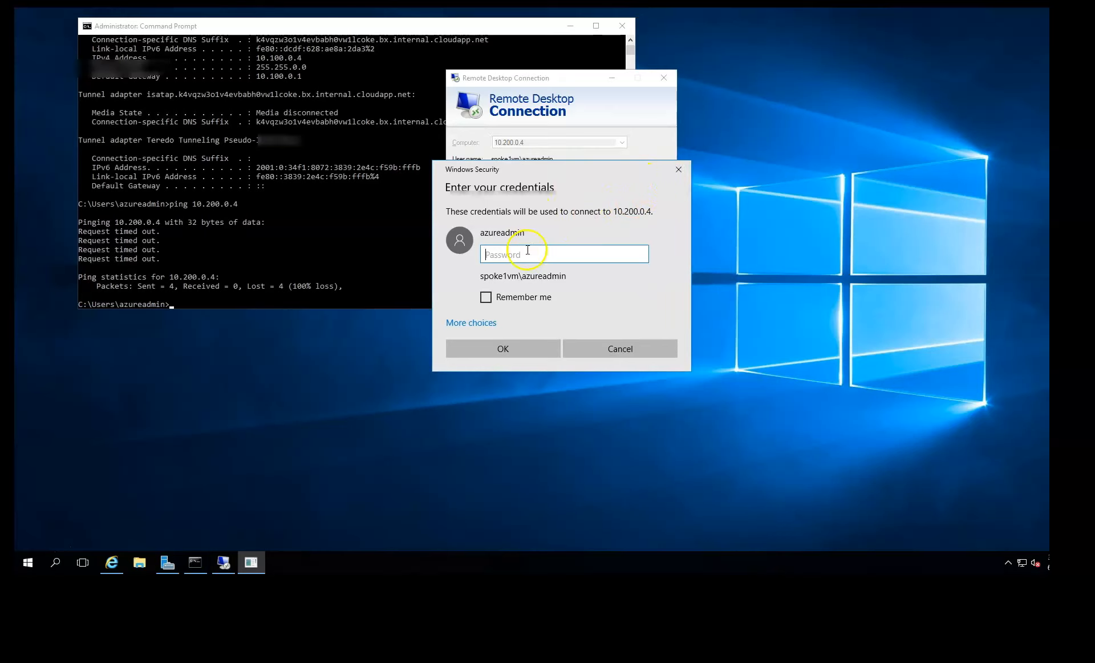
click(593, 347)
click(592, 349)
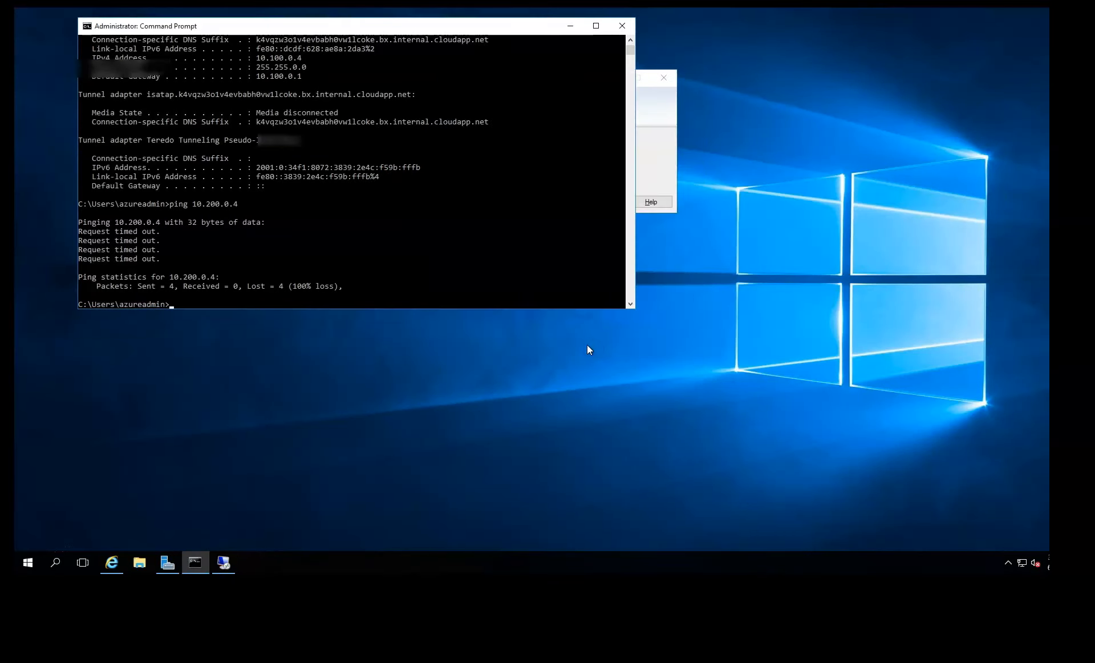
Return from the remote session to the Network Watcher overview in the Azure portal
click(645, 190)
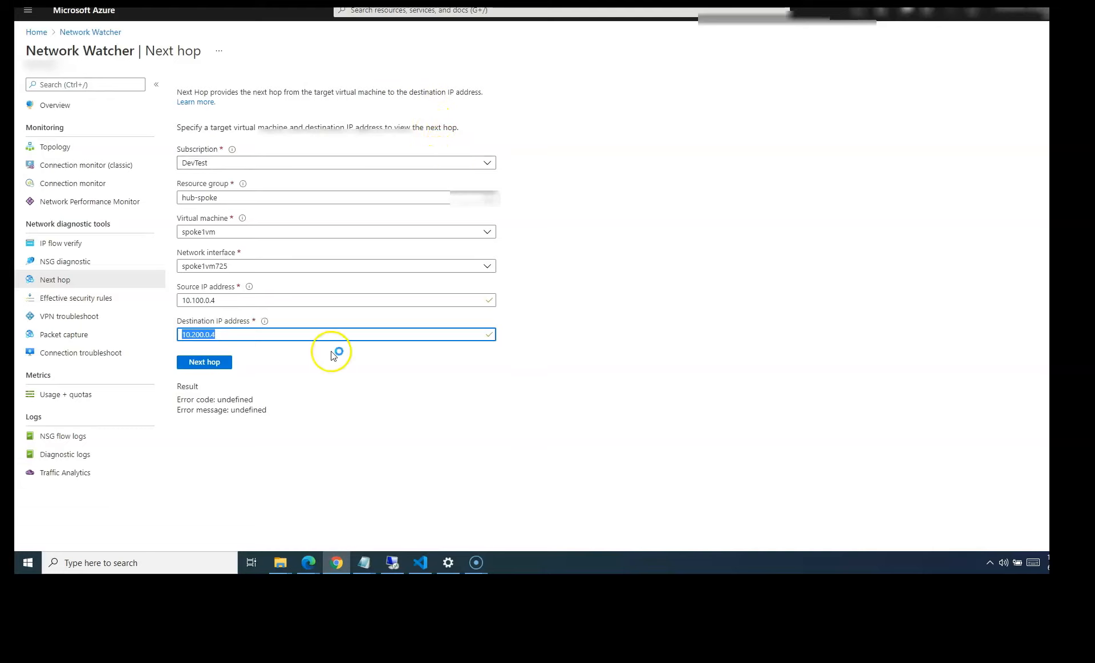
click(80, 32)
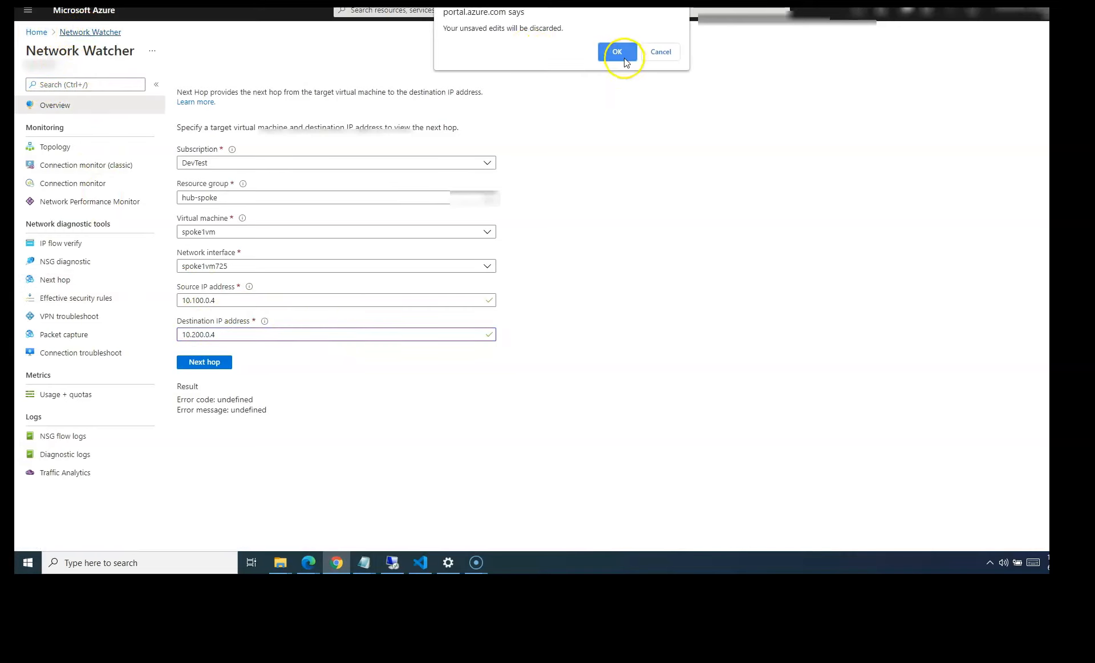